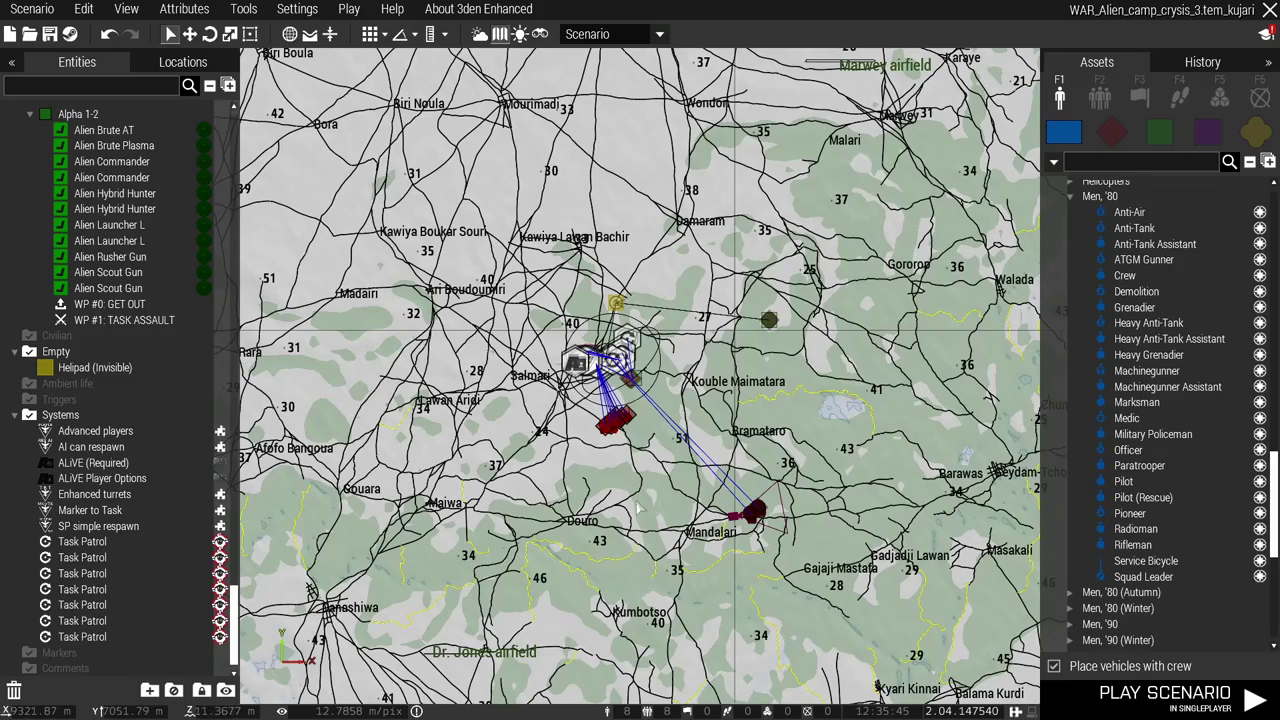
{"action": "scroll", "coordinate": [660, 505], "scroll_direction": "up", "scroll_amount": 2}
{"action": "scroll", "coordinate": [650, 490], "scroll_direction": "up", "scroll_amount": 2}
{"action": "scroll", "coordinate": [598, 483], "scroll_direction": "up", "scroll_amount": 2}
{"action": "scroll", "coordinate": [598, 484], "scroll_direction": "down", "scroll_amount": 2}
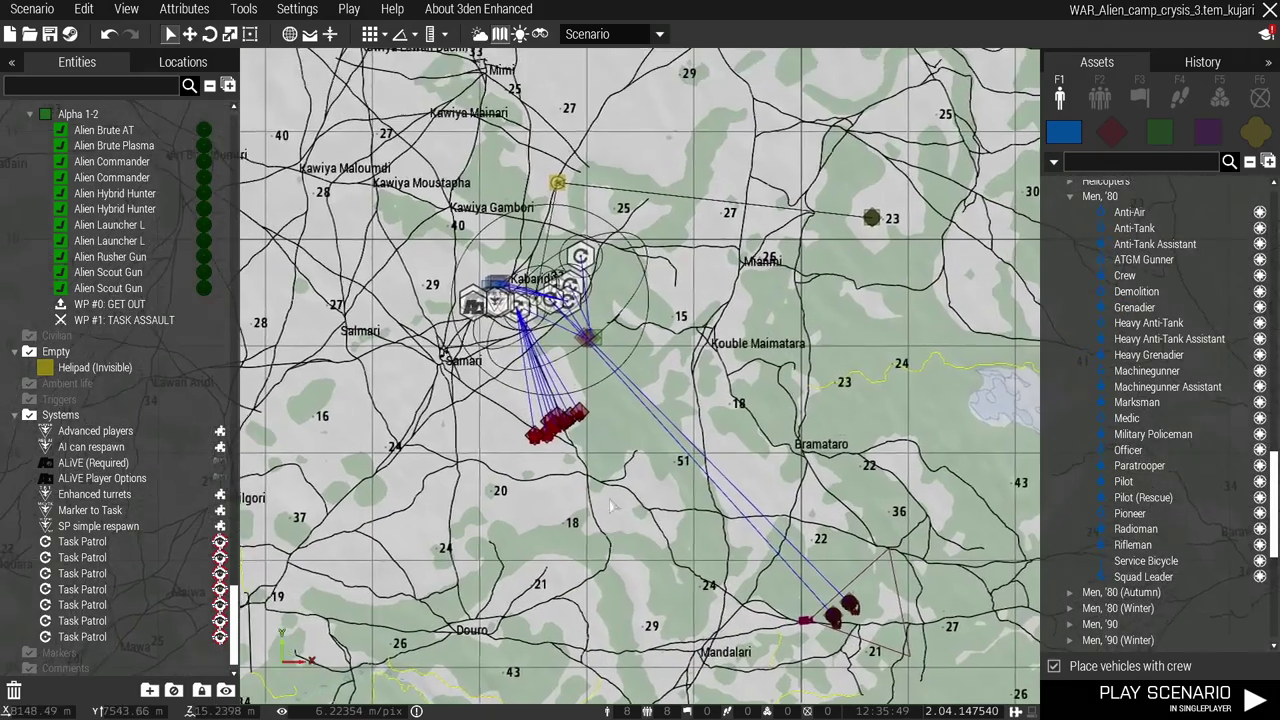
{"action": "scroll", "coordinate": [620, 475], "scroll_direction": "up", "scroll_amount": 2}
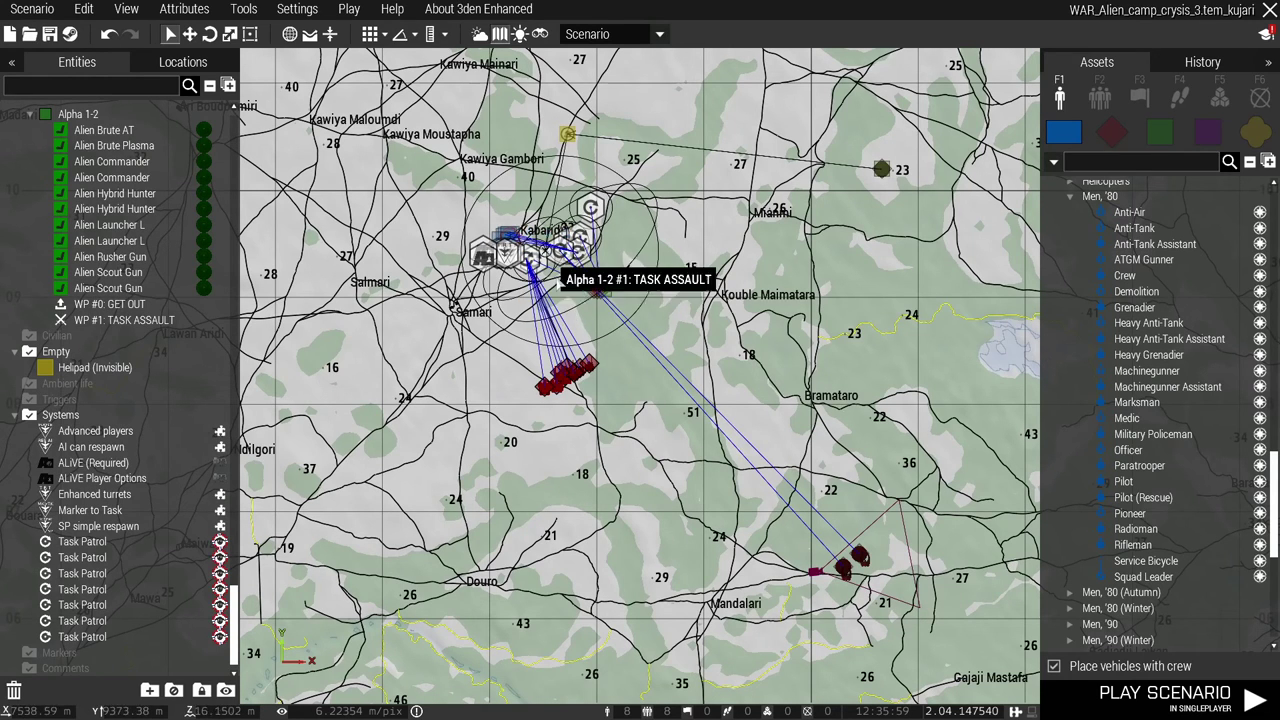
{"action": "scroll", "coordinate": [557, 410], "scroll_direction": "down", "scroll_amount": 2}
{"action": "scroll", "coordinate": [557, 410], "scroll_direction": "up", "scroll_amount": 3}
{"action": "scroll", "coordinate": [684, 530], "scroll_direction": "down", "scroll_amount": 1}
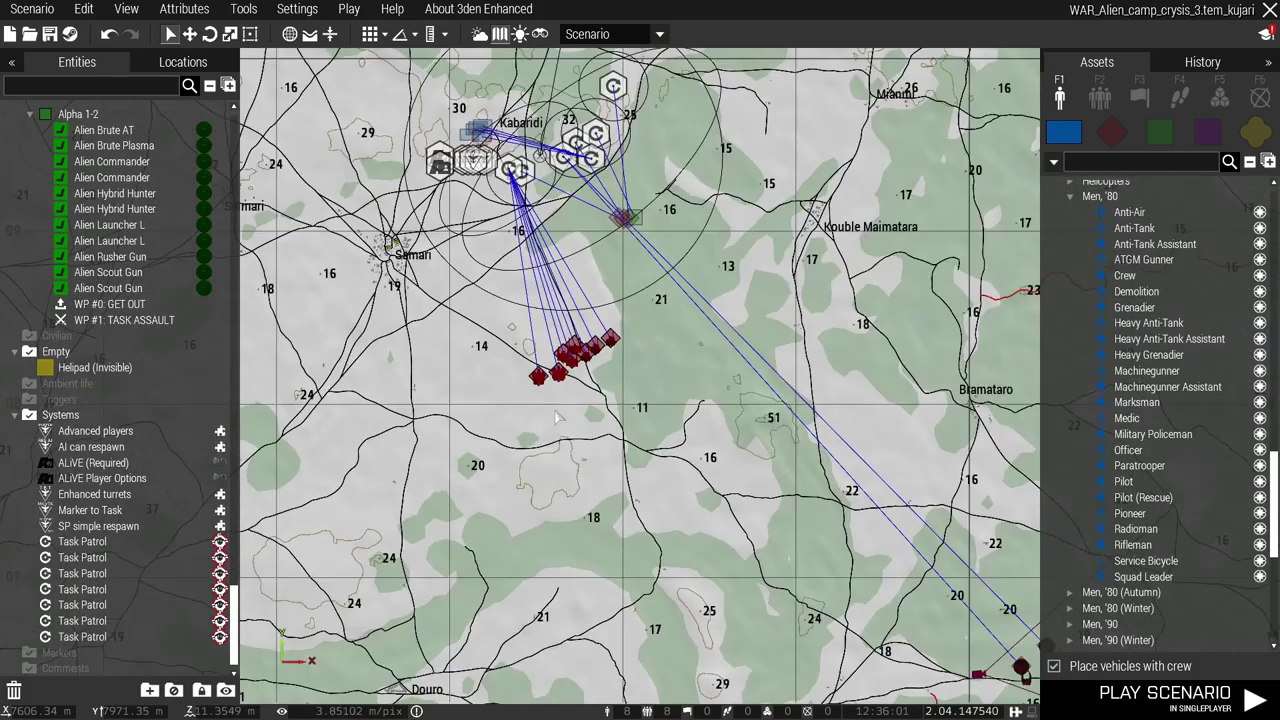
{"action": "scroll", "coordinate": [684, 530], "scroll_direction": "up", "scroll_amount": 2}
{"action": "scroll", "coordinate": [700, 440], "scroll_direction": "up", "scroll_amount": 2}
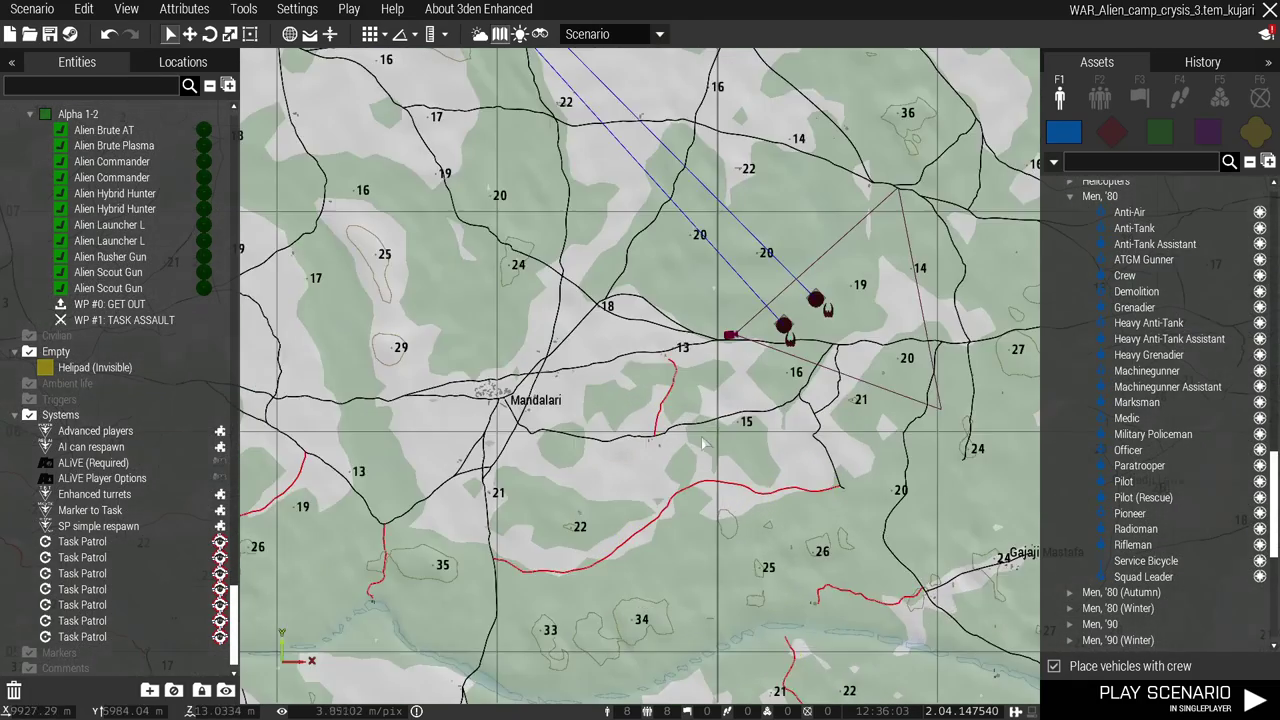
Step: Pan the 2D map east of Mandalari to bring the UFO markers into view
{"action": "mouse_move", "coordinate": [741, 445]}
{"action": "right_mouse_down"}
{"action": "mouse_move", "coordinate": [580, 512]}
{"action": "mouse_move", "coordinate": [652, 528]}
{"action": "right_mouse_up"}
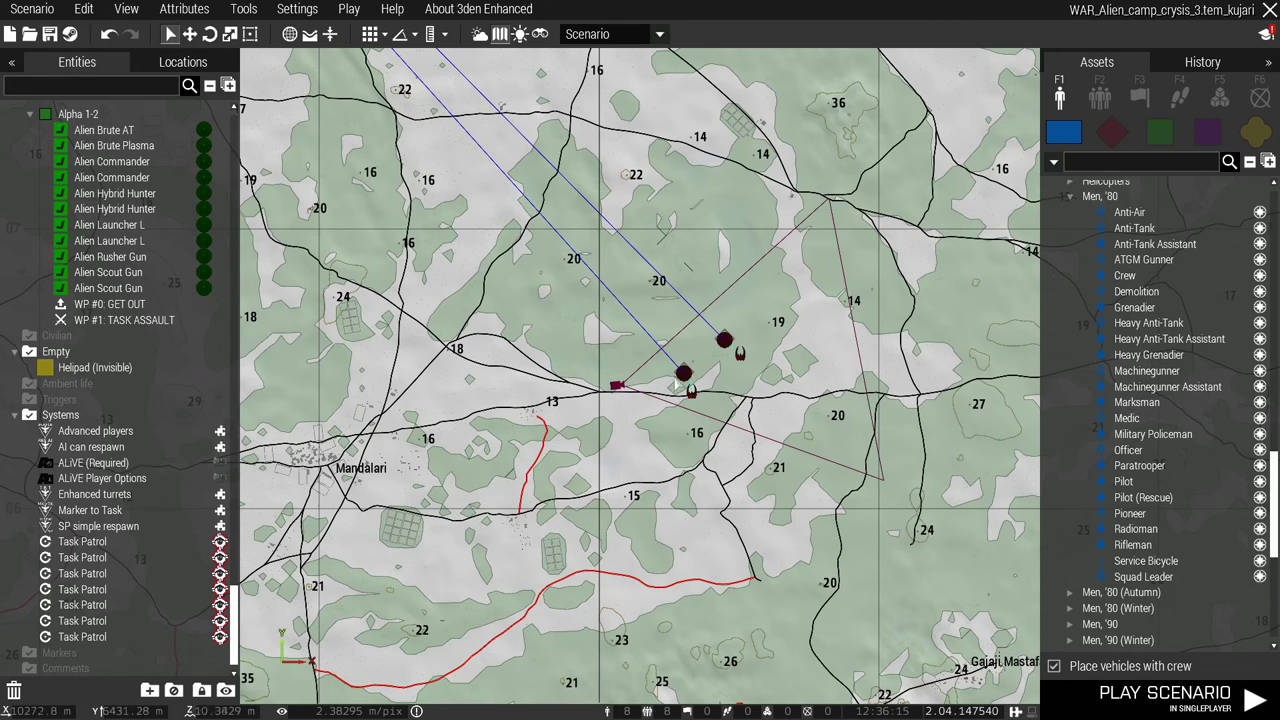
Step: Switch to the 3D view and fly the camera up to the large UFO
{"action": "key", "text": "m"}
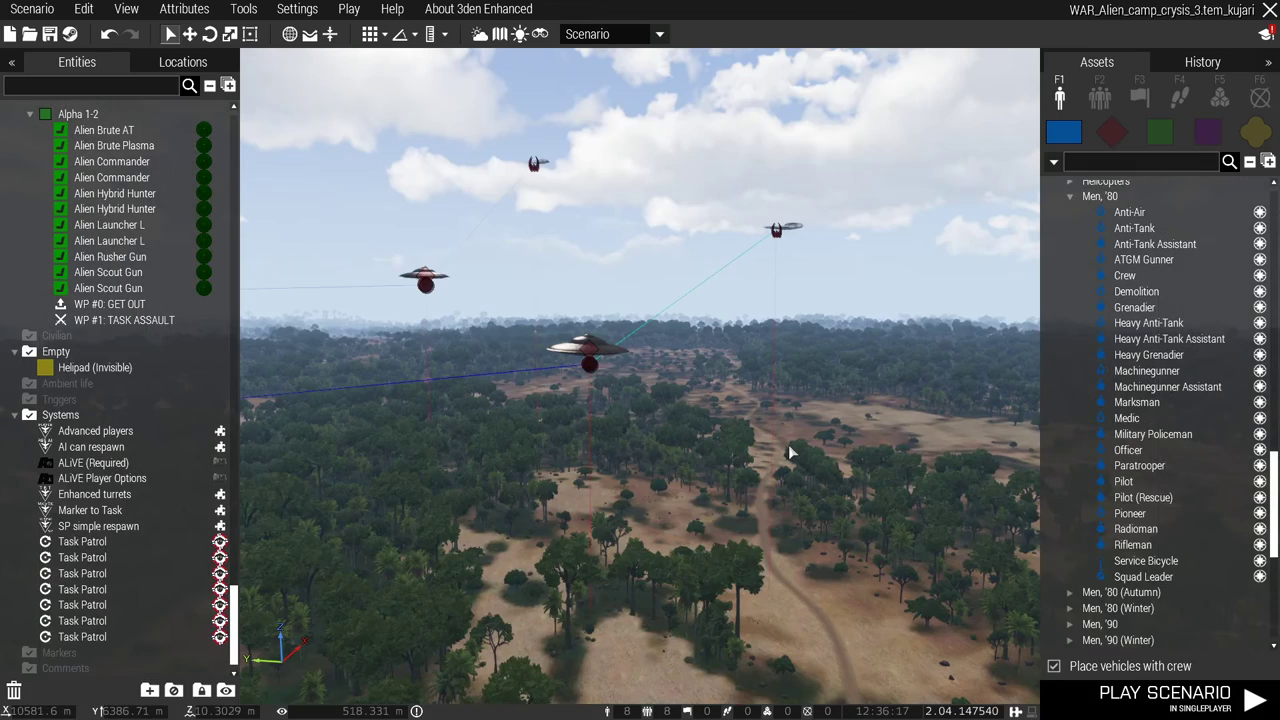
{"action": "right_click_drag", "start_coordinate": [680, 467], "coordinate": [643, 460]}
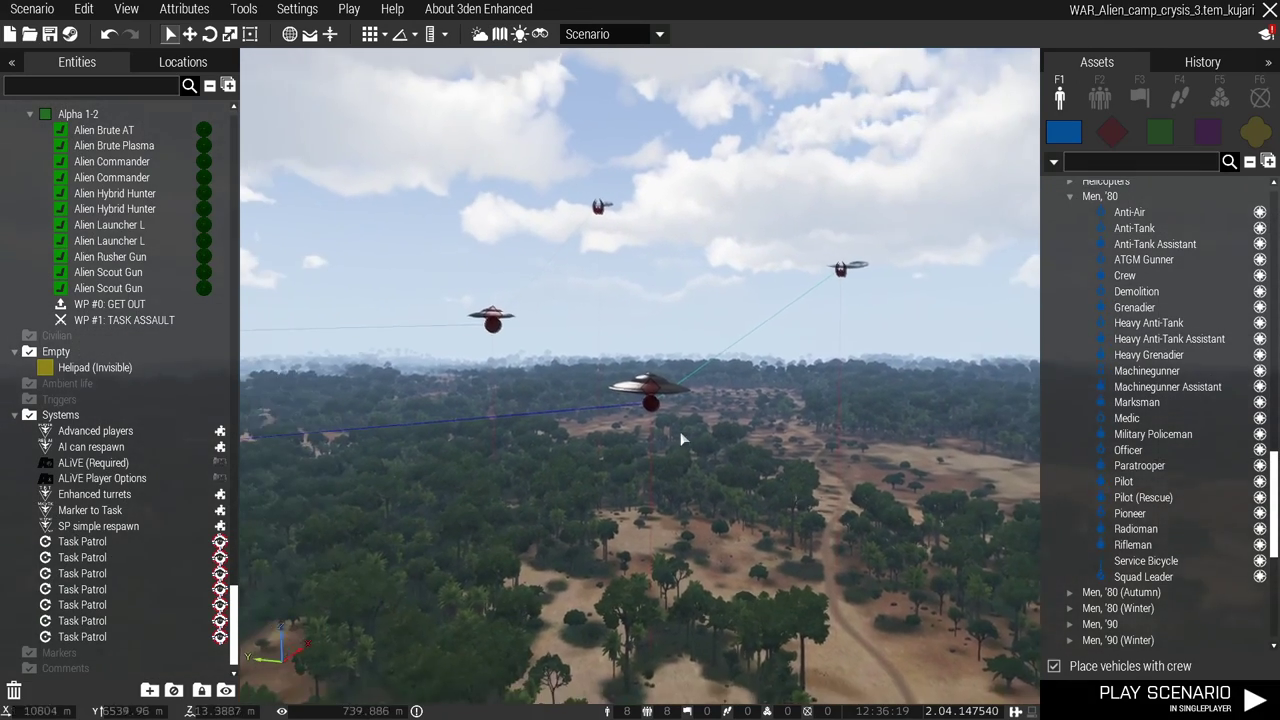
{"action": "key", "text": "w"}
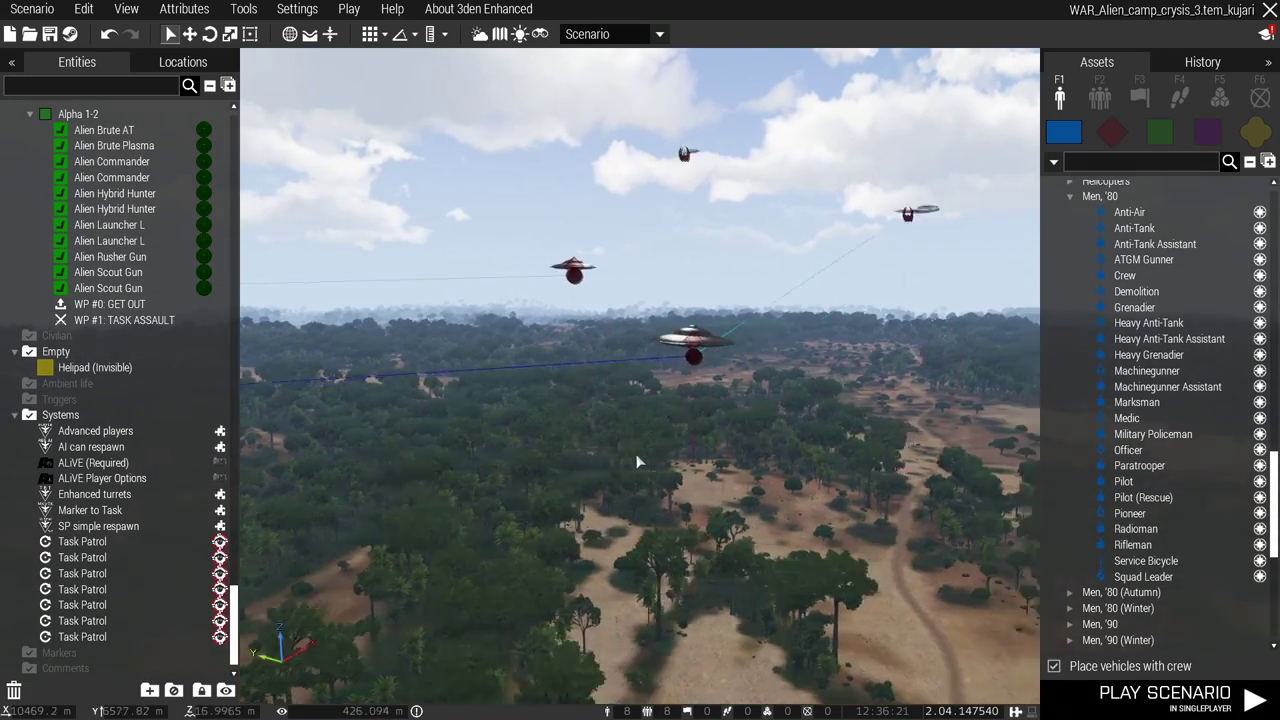
{"action": "key", "text": "w"}
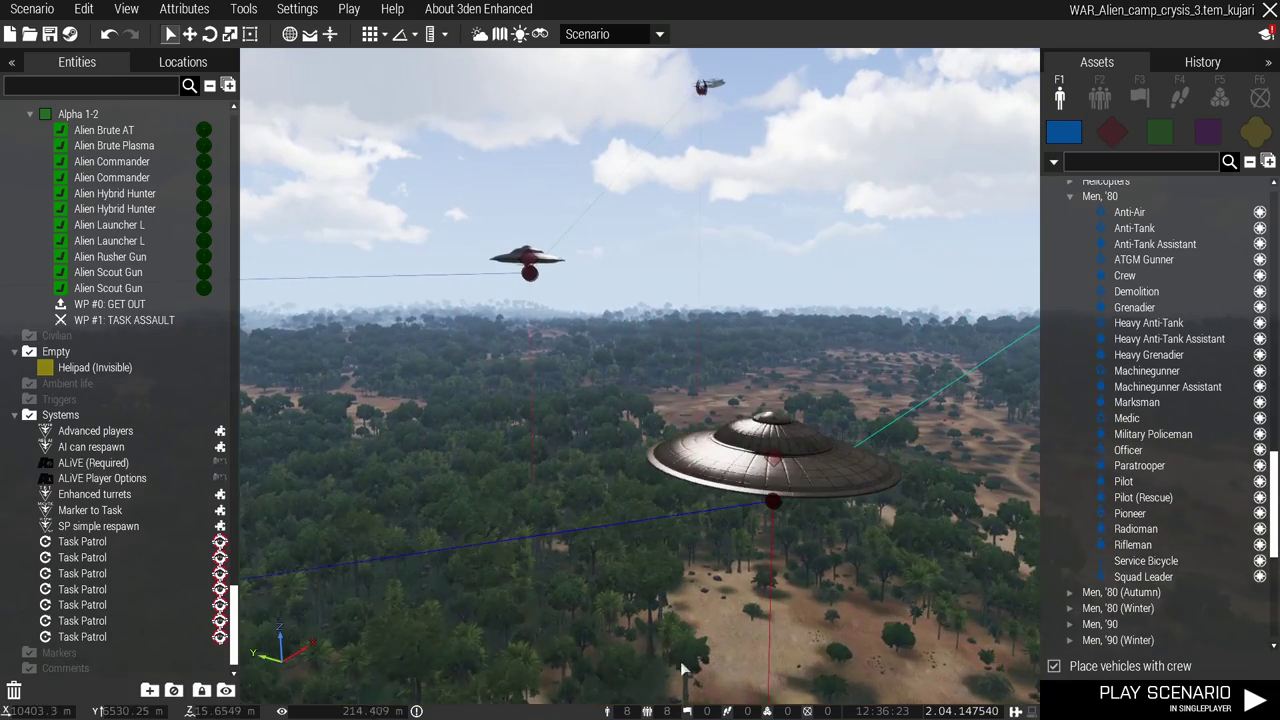
{"action": "key", "text": "w"}
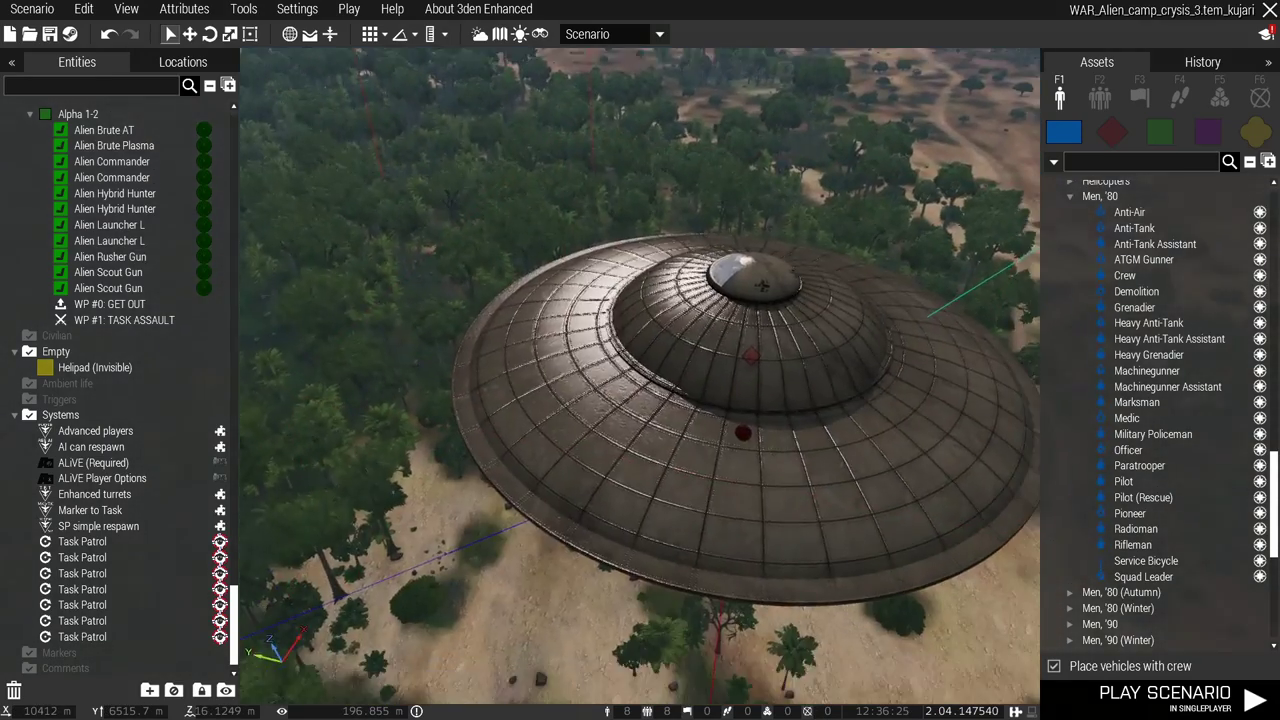
{"action": "mouse_move", "coordinate": [767, 711]}
{"action": "right_mouse_down"}
{"action": "mouse_move", "coordinate": [1020, 477]}
{"action": "mouse_move", "coordinate": [1107, 369]}
{"action": "mouse_move", "coordinate": [1143, 717]}
{"action": "right_mouse_up"}
{"action": "key", "text": "w"}
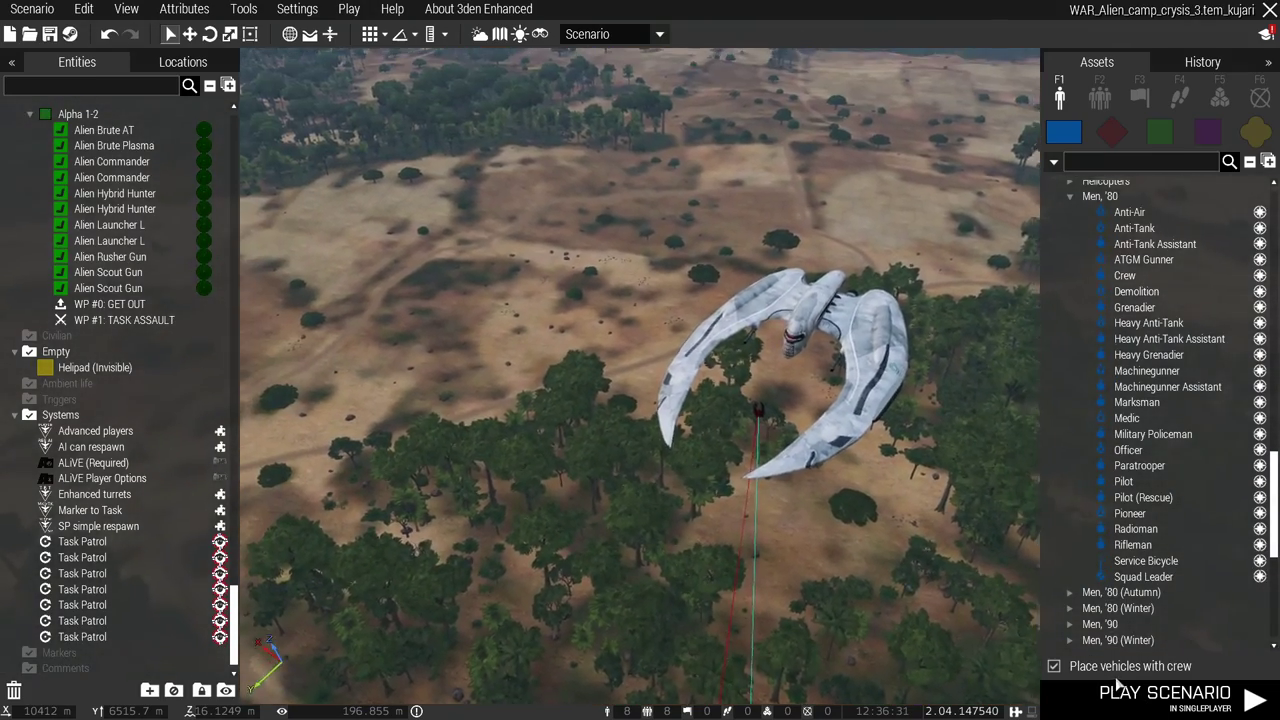
{"action": "mouse_move", "coordinate": [1143, 717]}
{"action": "right_mouse_down"}
{"action": "mouse_move", "coordinate": [1040, 665]}
{"action": "mouse_move", "coordinate": [806, 616]}
{"action": "mouse_move", "coordinate": [596, 615]}
{"action": "mouse_move", "coordinate": [643, 524]}
{"action": "mouse_move", "coordinate": [555, 573]}
{"action": "mouse_move", "coordinate": [594, 601]}
{"action": "mouse_move", "coordinate": [835, 492]}
{"action": "mouse_move", "coordinate": [829, 459]}
{"action": "mouse_move", "coordinate": [771, 530]}
{"action": "right_mouse_up"}
{"action": "key", "text": "s"}
{"action": "scroll", "coordinate": [557, 580], "scroll_direction": "up", "scroll_amount": 5}
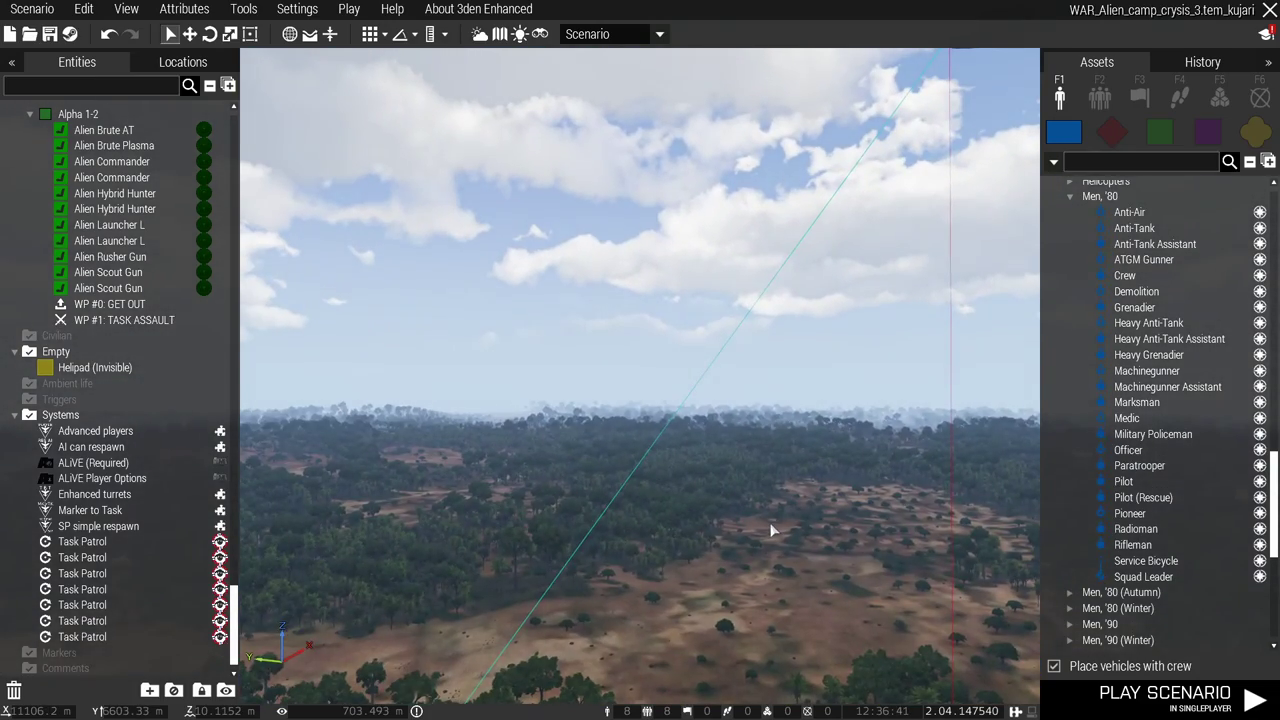
Step: Hide both side panels and drag the Green Disk destroyer lower toward the forest
{"action": "key", "text": "ctrl+bracketleft"}
{"action": "key", "text": "ctrl+bracketright"}
{"action": "mouse_move", "coordinate": [866, 568]}
{"action": "right_mouse_down"}
{"action": "mouse_move", "coordinate": [948, 468]}
{"action": "mouse_move", "coordinate": [845, 571]}
{"action": "mouse_move", "coordinate": [551, 697]}
{"action": "mouse_move", "coordinate": [689, 641]}
{"action": "right_mouse_up"}
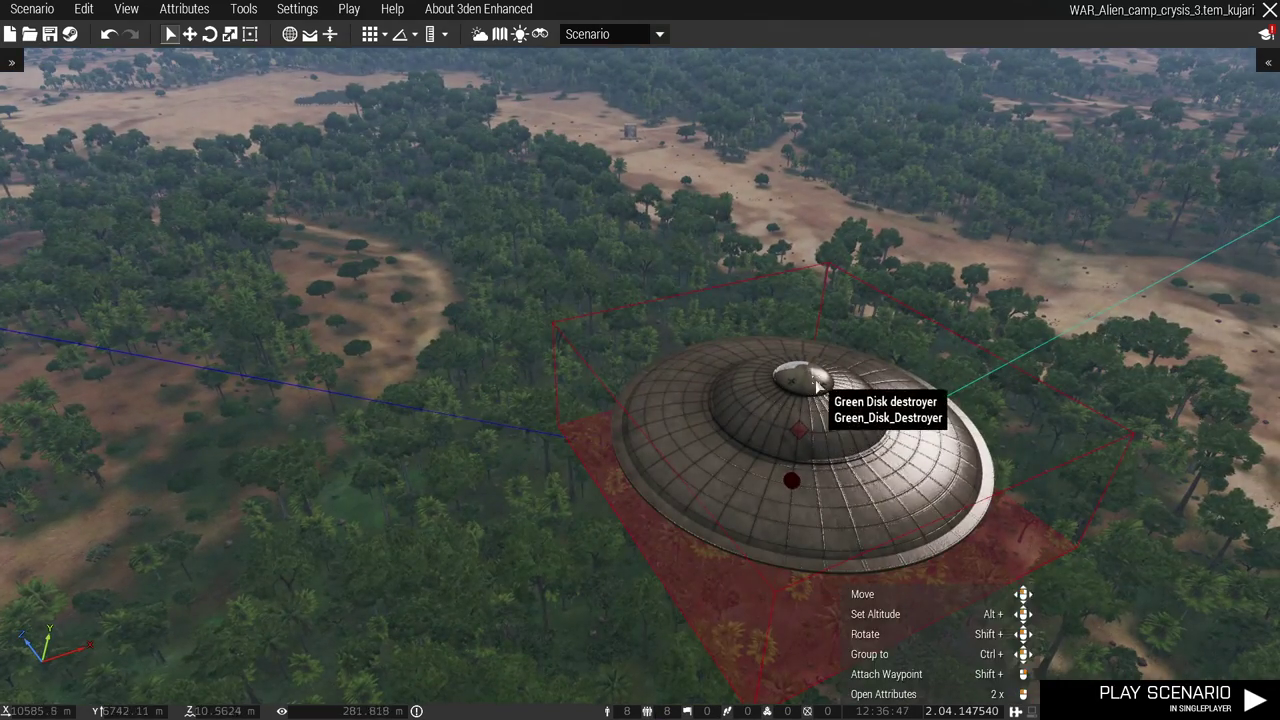
{"action": "left_click_drag", "start_coordinate": [816, 385], "coordinate": [816, 395]}
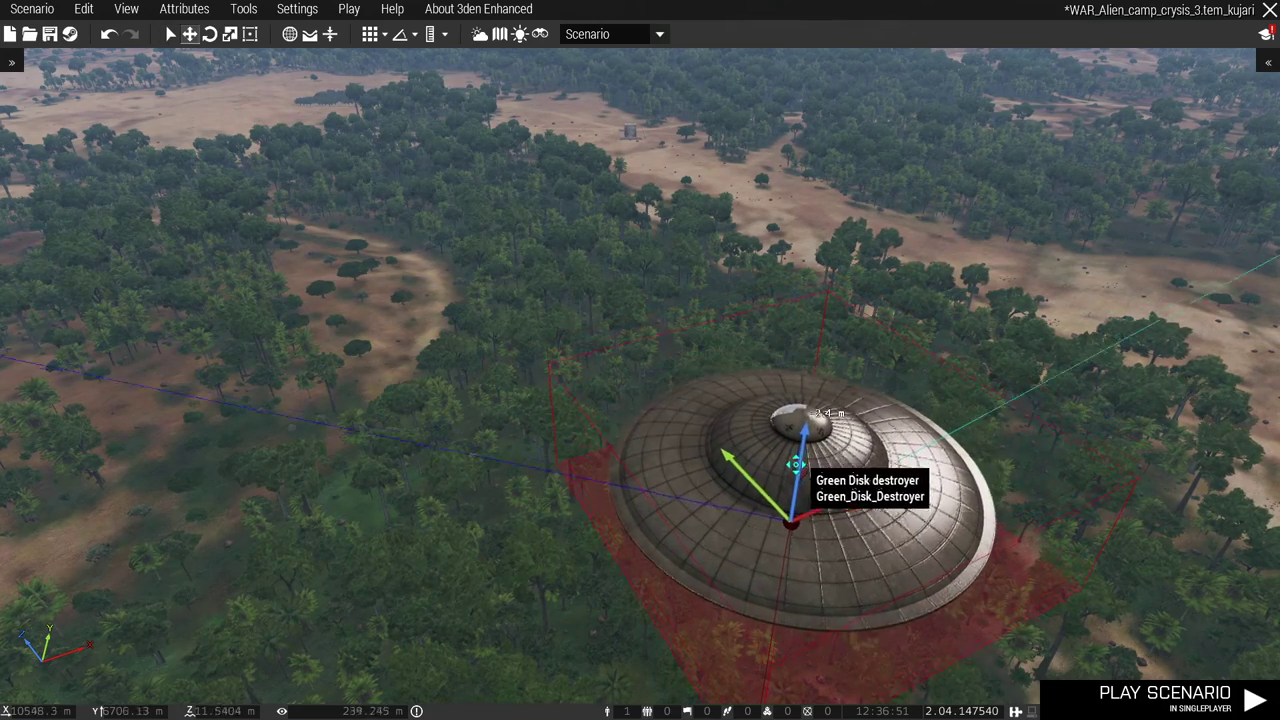
{"action": "mouse_move", "coordinate": [806, 395]}
{"action": "left_mouse_down"}
{"action": "mouse_move", "coordinate": [825, 187]}
{"action": "mouse_move", "coordinate": [838, 339]}
{"action": "left_mouse_up"}
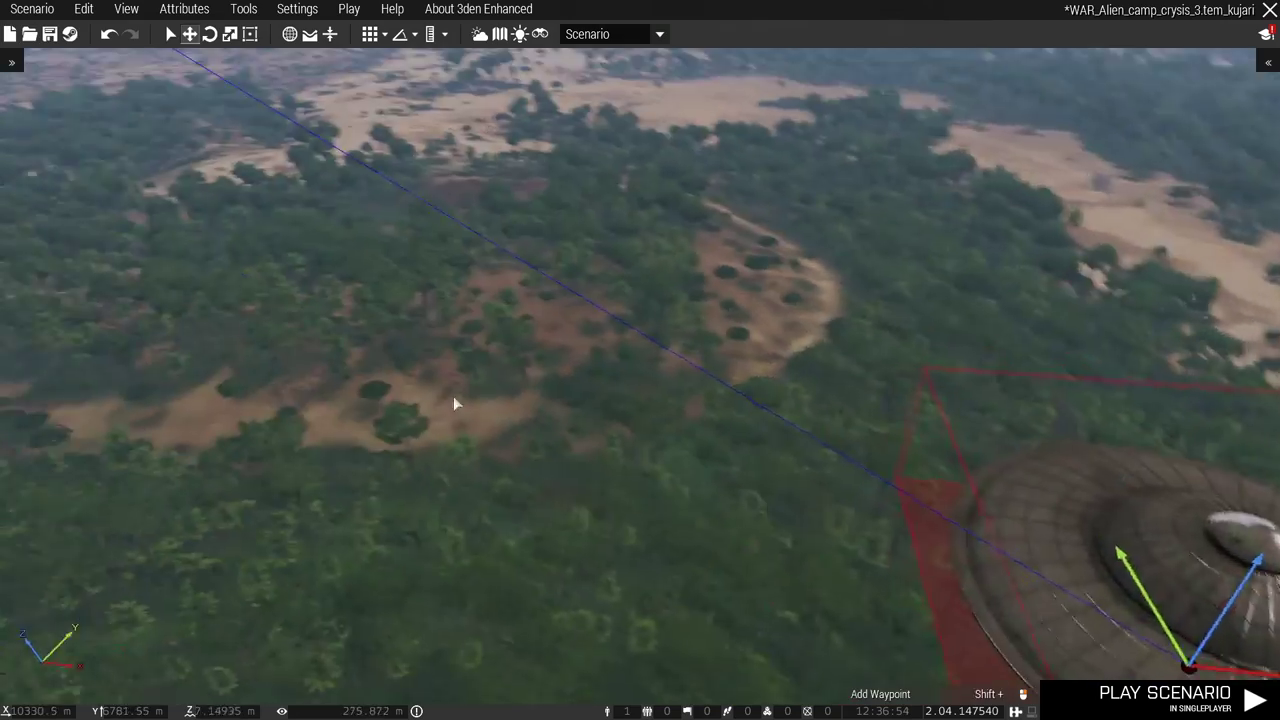
Step: Fly the camera forward over the open fields and past the forest
{"action": "right_click_drag", "start_coordinate": [816, 405], "coordinate": [284, 367]}
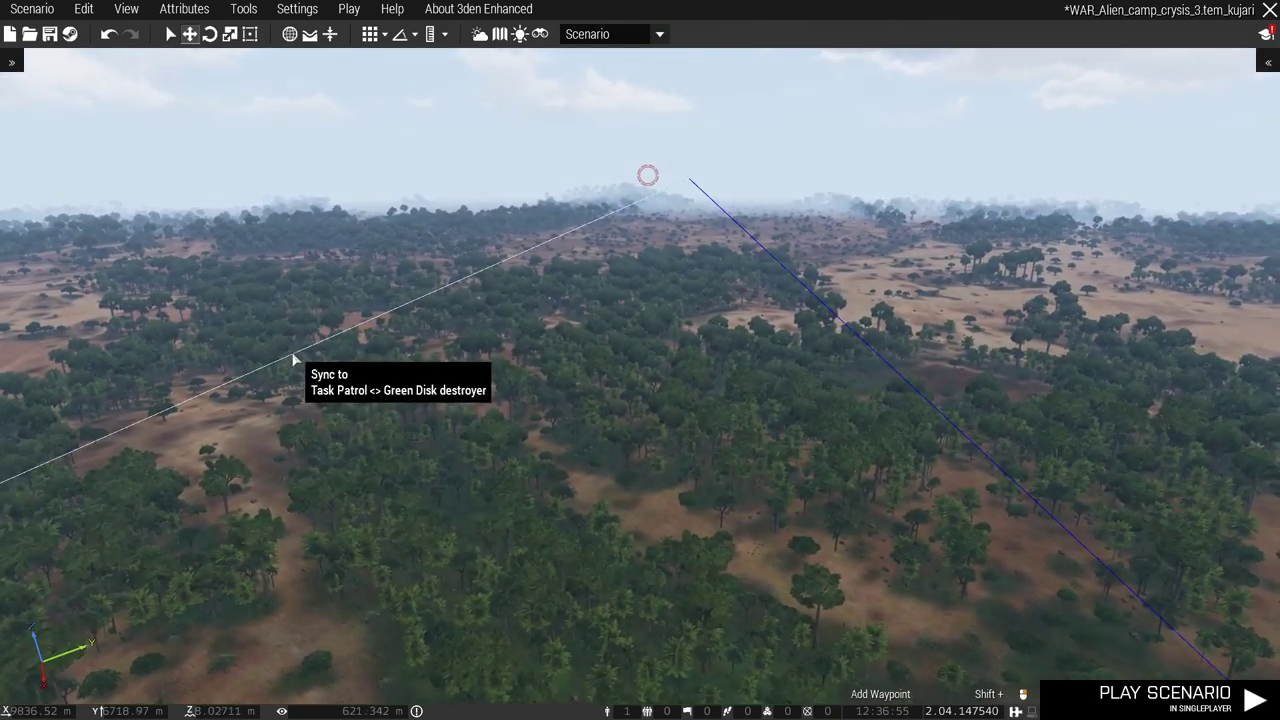
{"action": "key", "text": "w"}
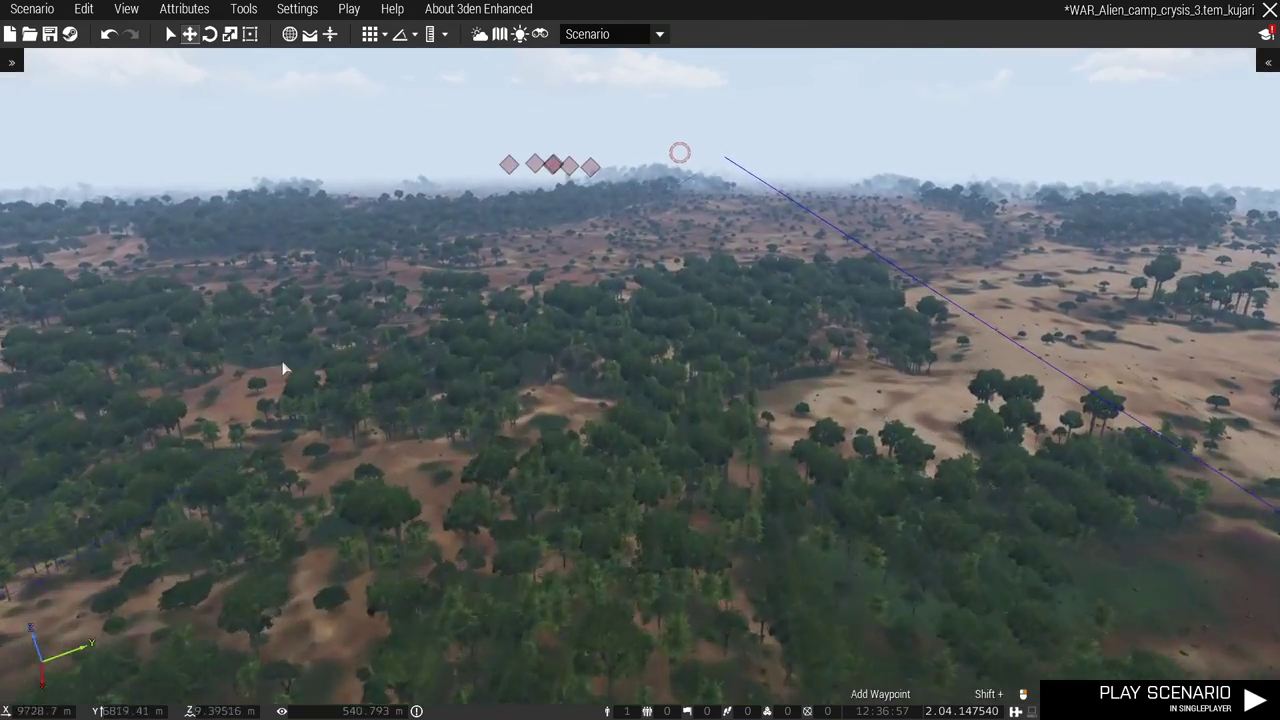
{"action": "key", "text": "w"}
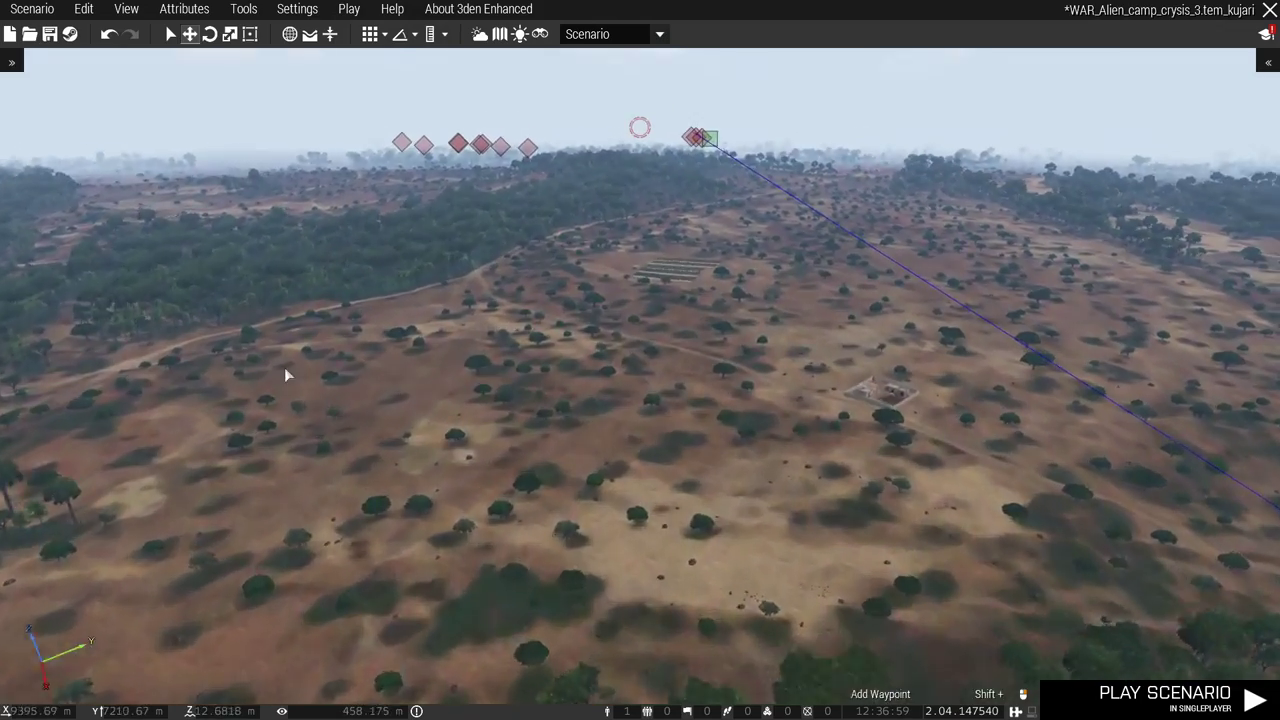
{"action": "key", "text": "w"}
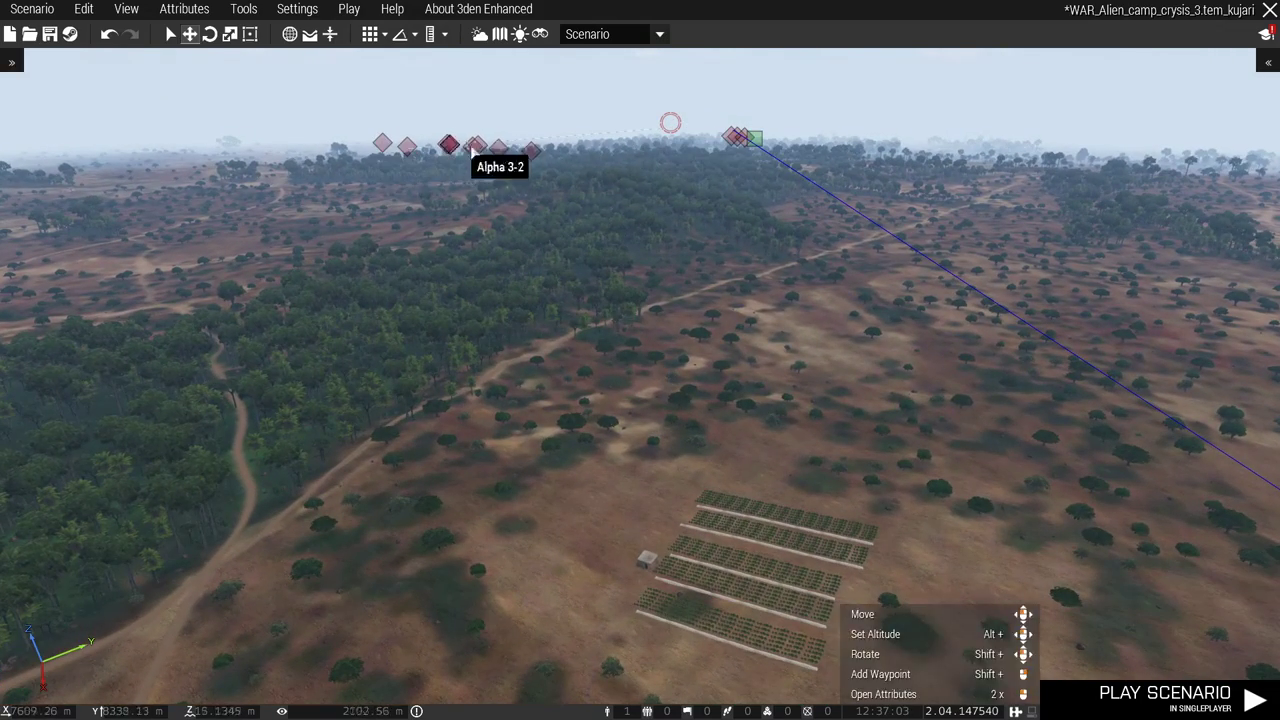
{"action": "key", "text": "w"}
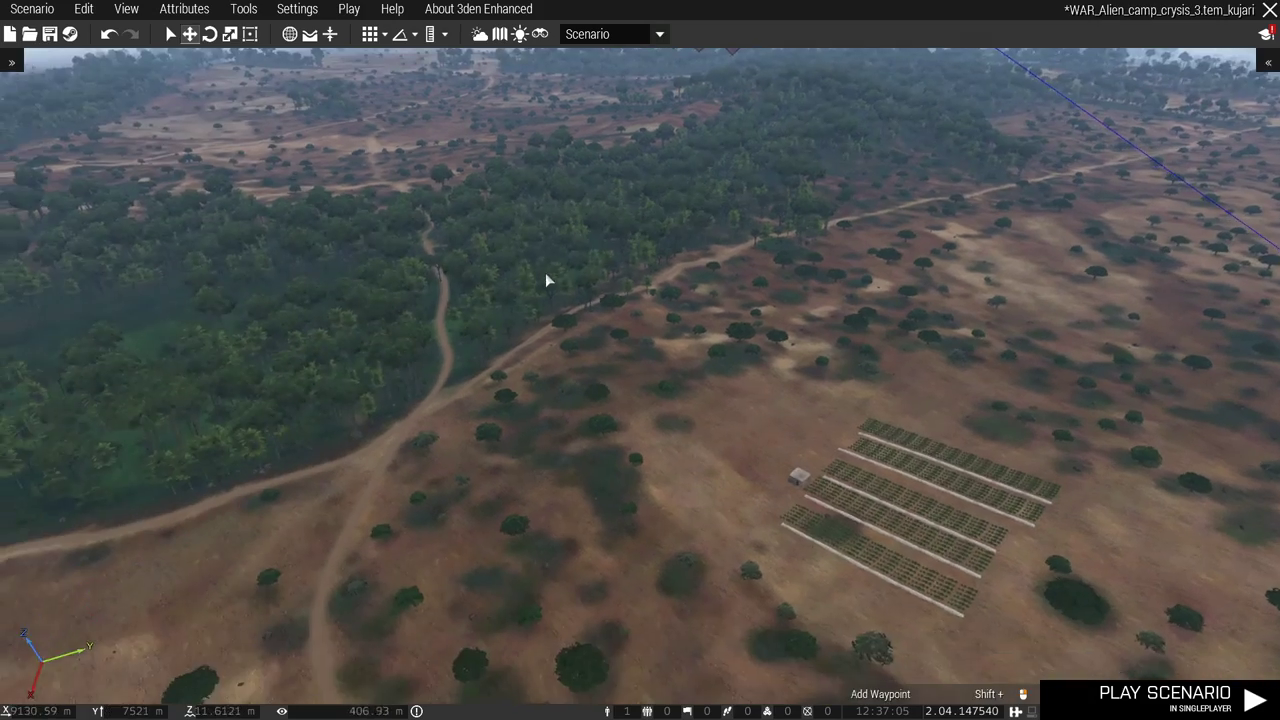
{"action": "key", "text": "w"}
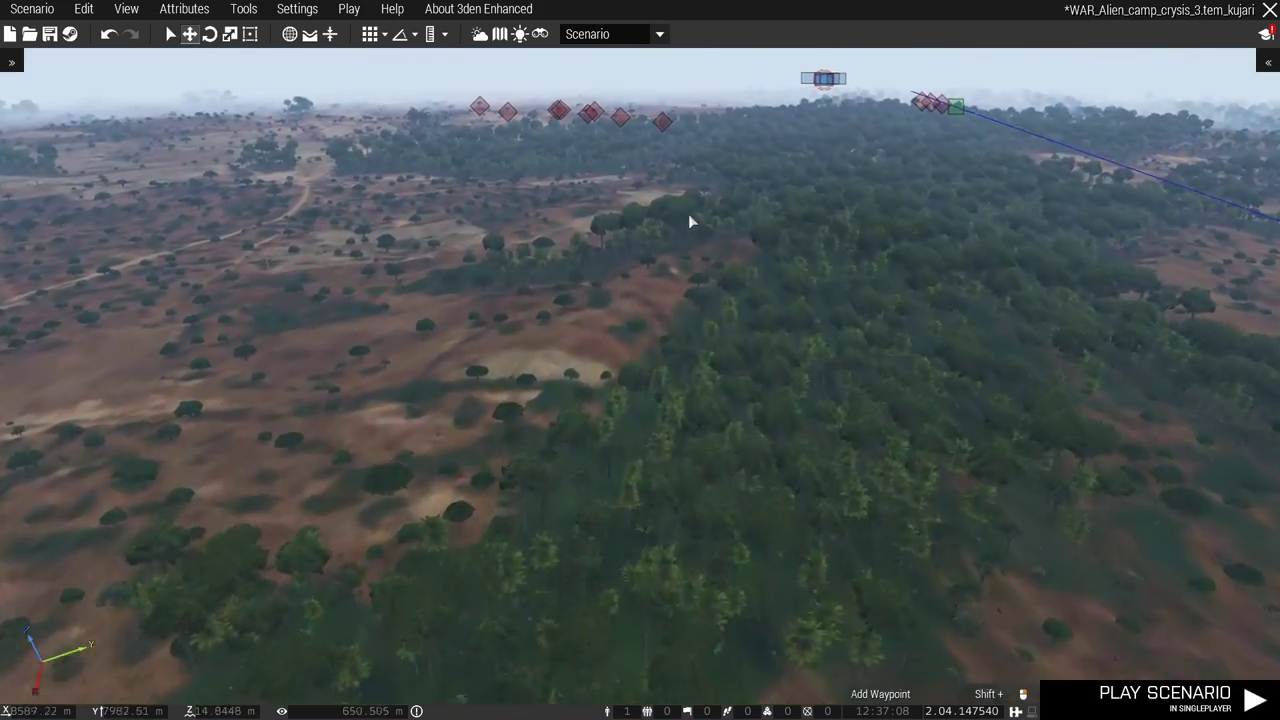
{"action": "right_click_drag", "start_coordinate": [688, 214], "coordinate": [555, 230]}
{"action": "key", "text": "w"}
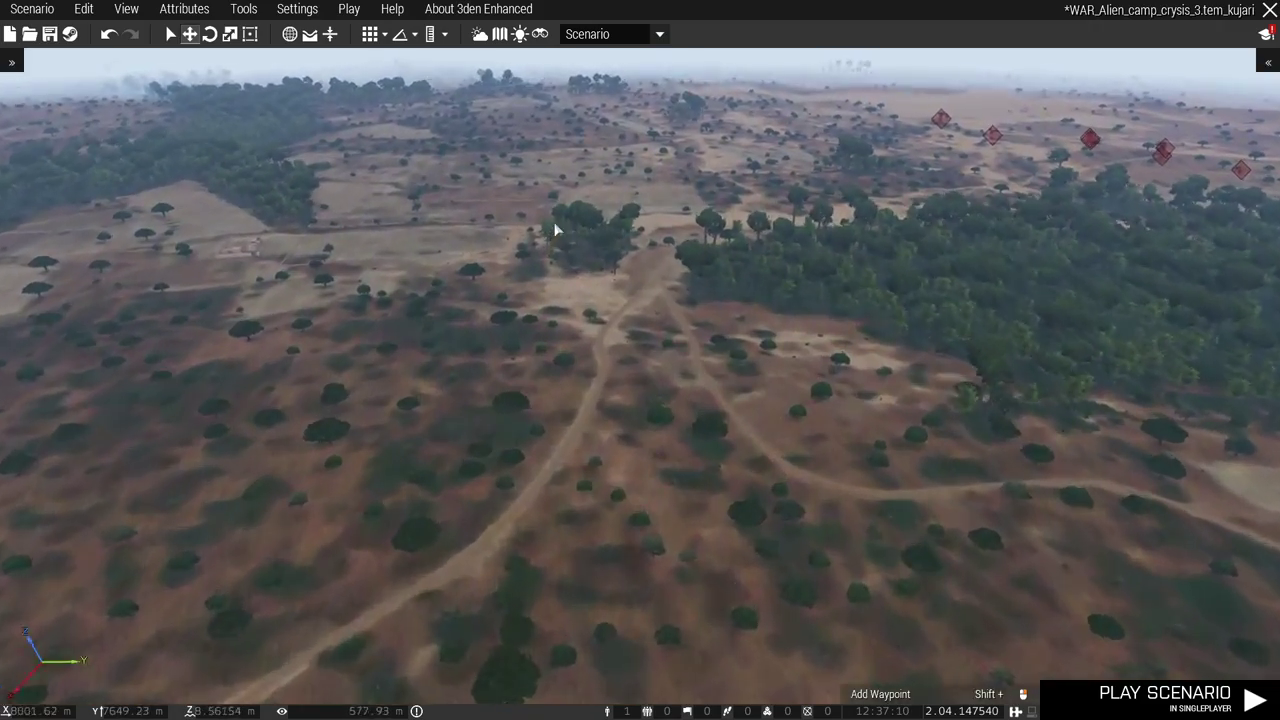
{"action": "key", "text": "w"}
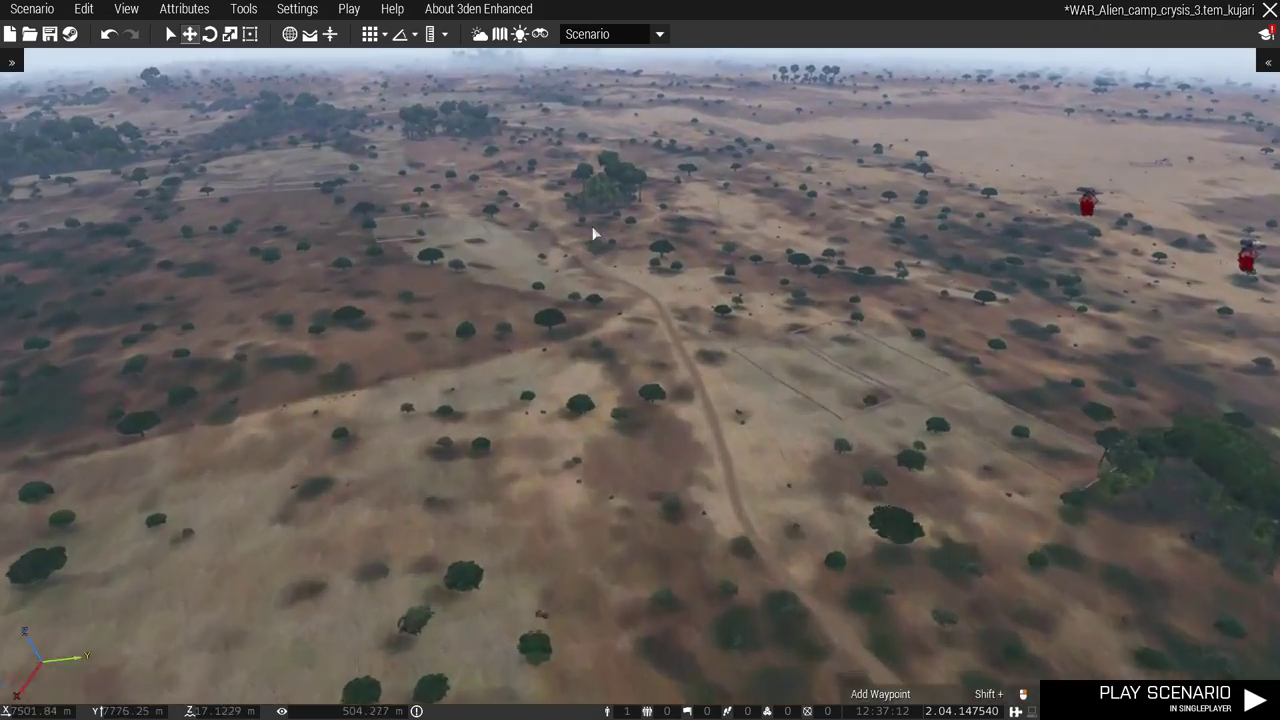
Step: Descend toward the red unit markers and close in on the Feral Plasma Blastgun walker
{"action": "key", "text": "w"}
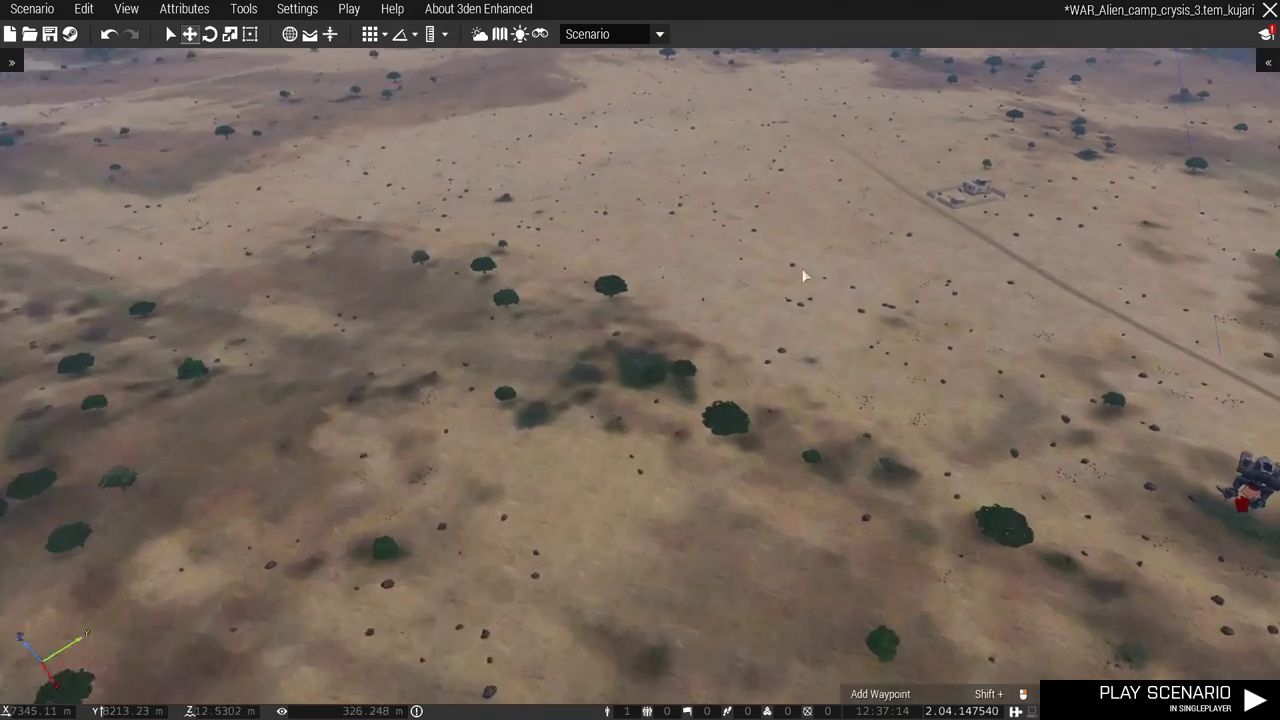
{"action": "mouse_move", "coordinate": [803, 276]}
{"action": "right_mouse_down"}
{"action": "mouse_move", "coordinate": [1237, 319]}
{"action": "mouse_move", "coordinate": [1217, 250]}
{"action": "right_mouse_up"}
{"action": "key", "text": "w"}
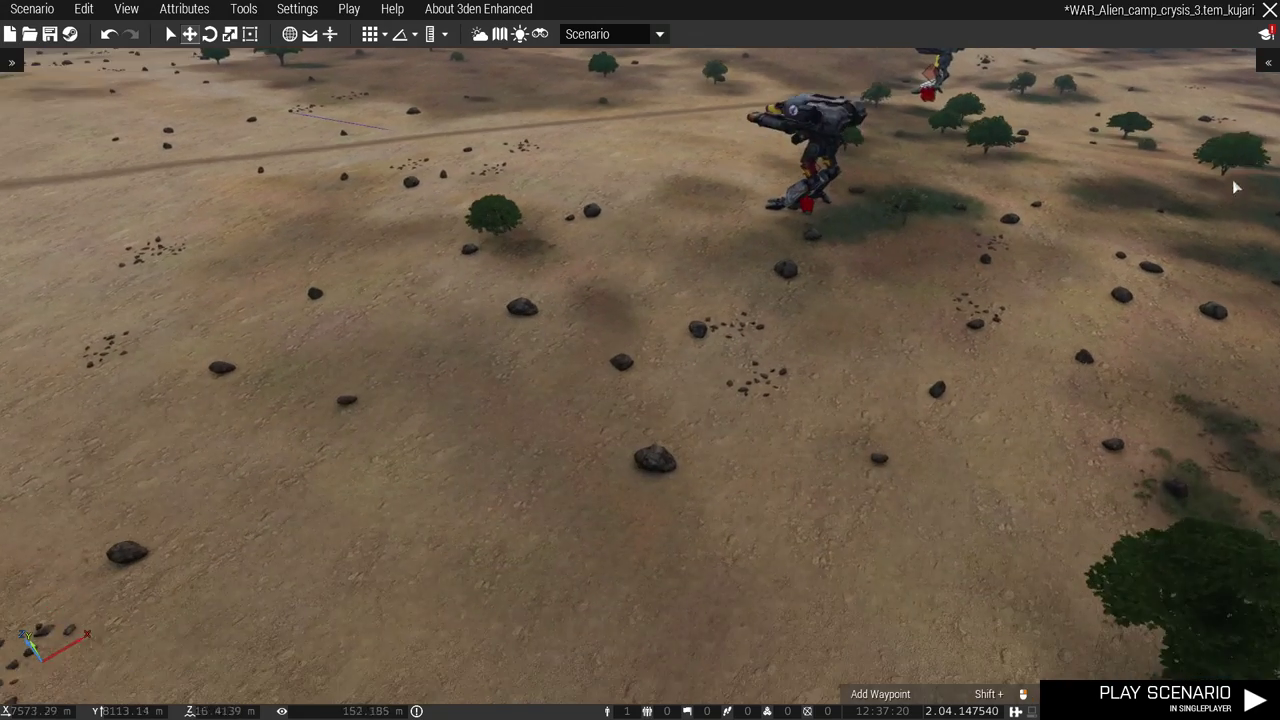
{"action": "right_click_drag", "start_coordinate": [1236, 187], "coordinate": [1095, 120]}
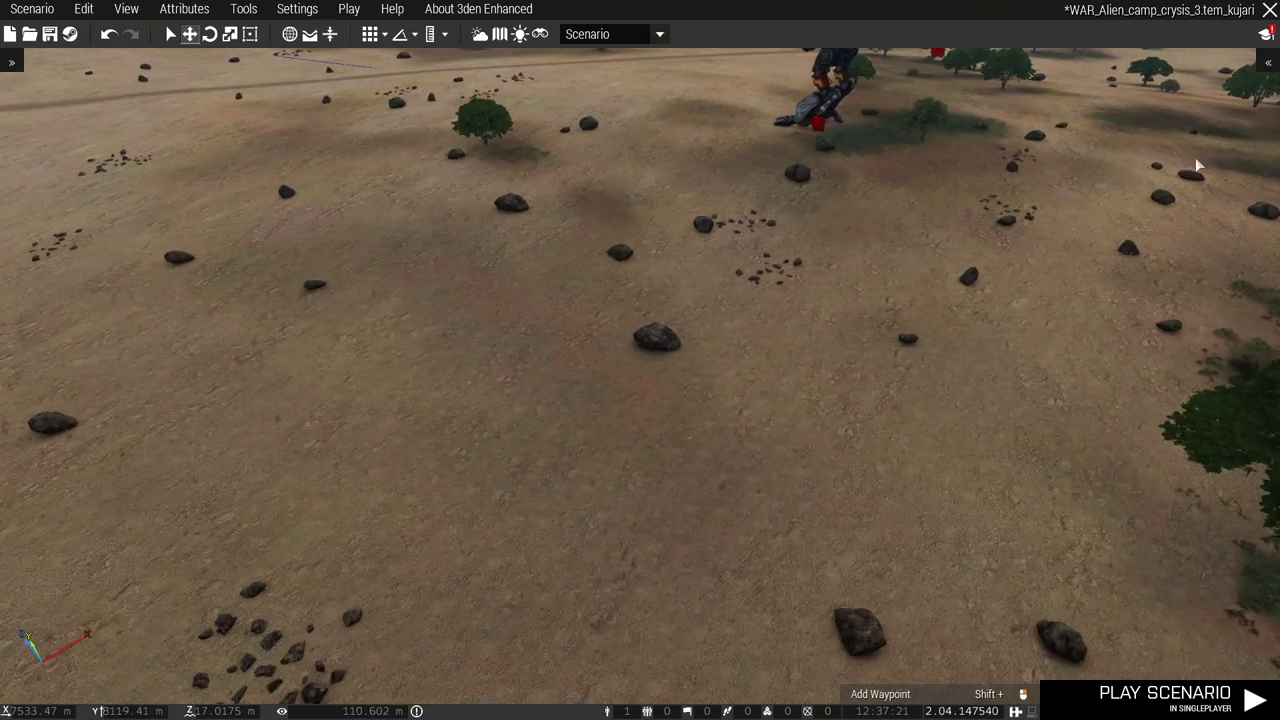
{"action": "key", "text": "w"}
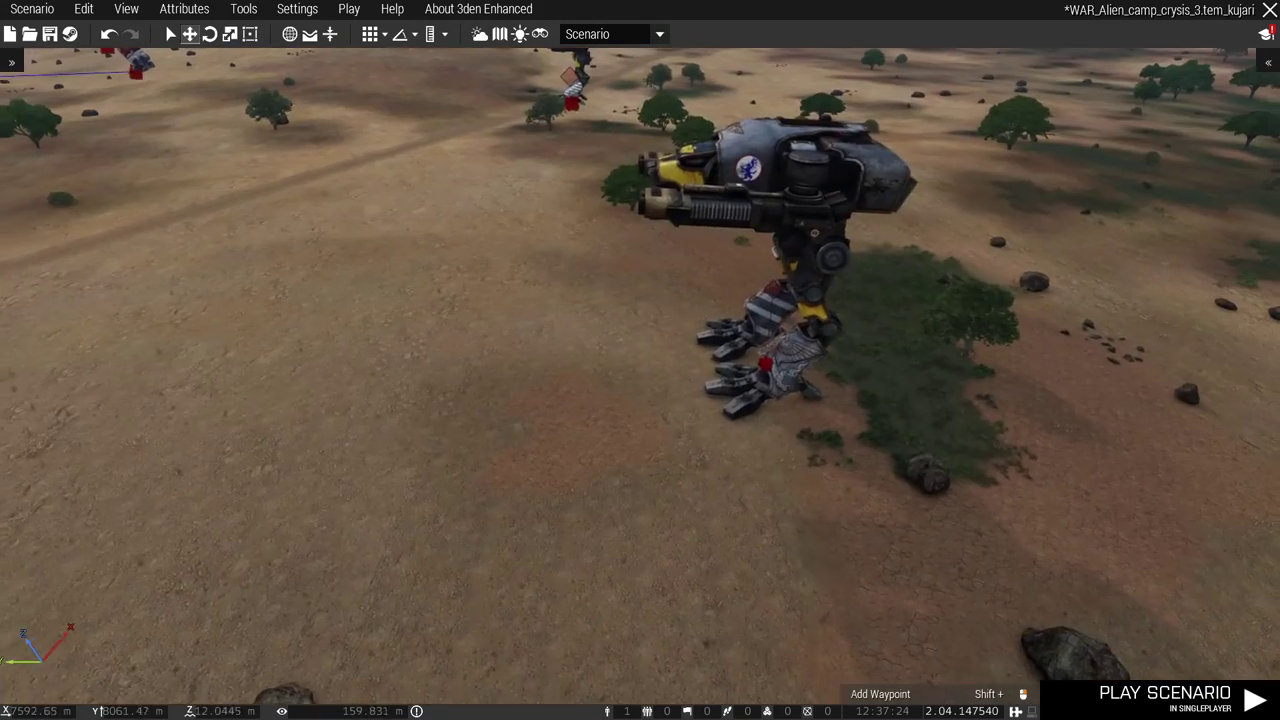
{"action": "mouse_move", "coordinate": [1095, 120]}
{"action": "right_mouse_down"}
{"action": "mouse_move", "coordinate": [1130, 190]}
{"action": "mouse_move", "coordinate": [1210, 120]}
{"action": "right_mouse_up"}
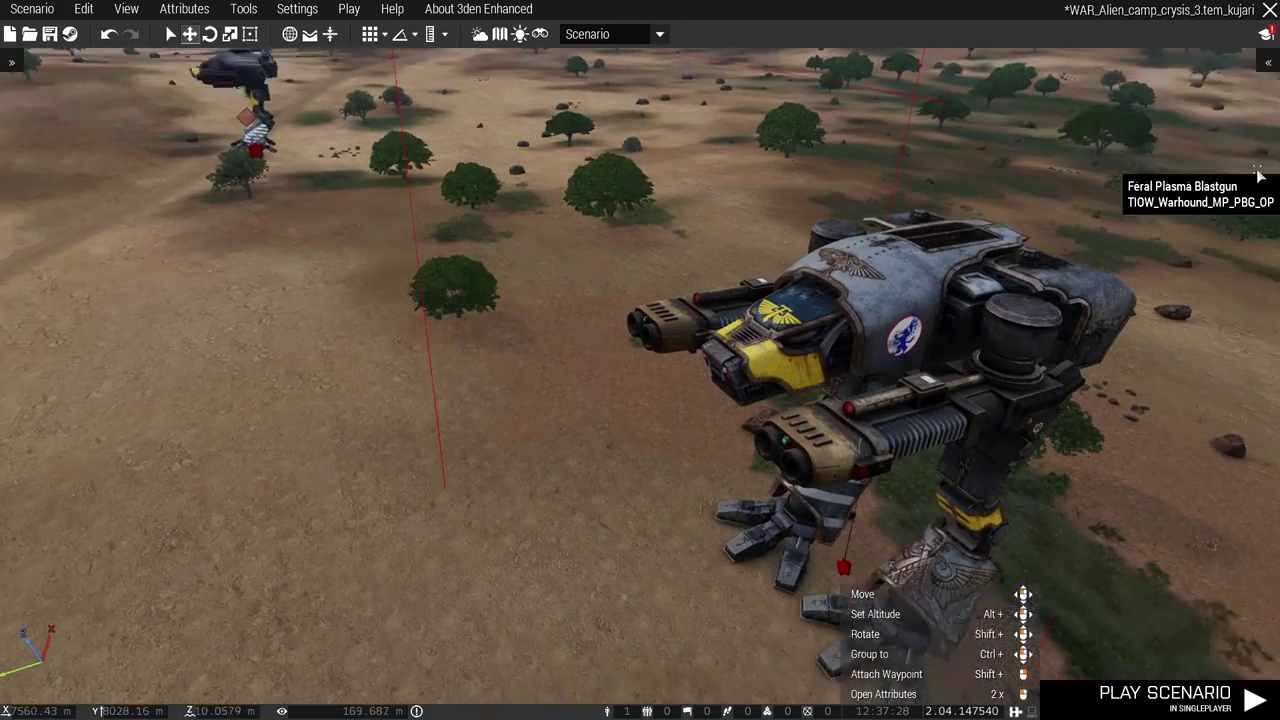
{"action": "mouse_move", "coordinate": [1210, 120]}
{"action": "right_mouse_down"}
{"action": "mouse_move", "coordinate": [1265, 182]}
{"action": "mouse_move", "coordinate": [1040, 175]}
{"action": "right_mouse_up"}
{"action": "scroll", "coordinate": [1070, 158], "scroll_direction": "up", "scroll_amount": 5}
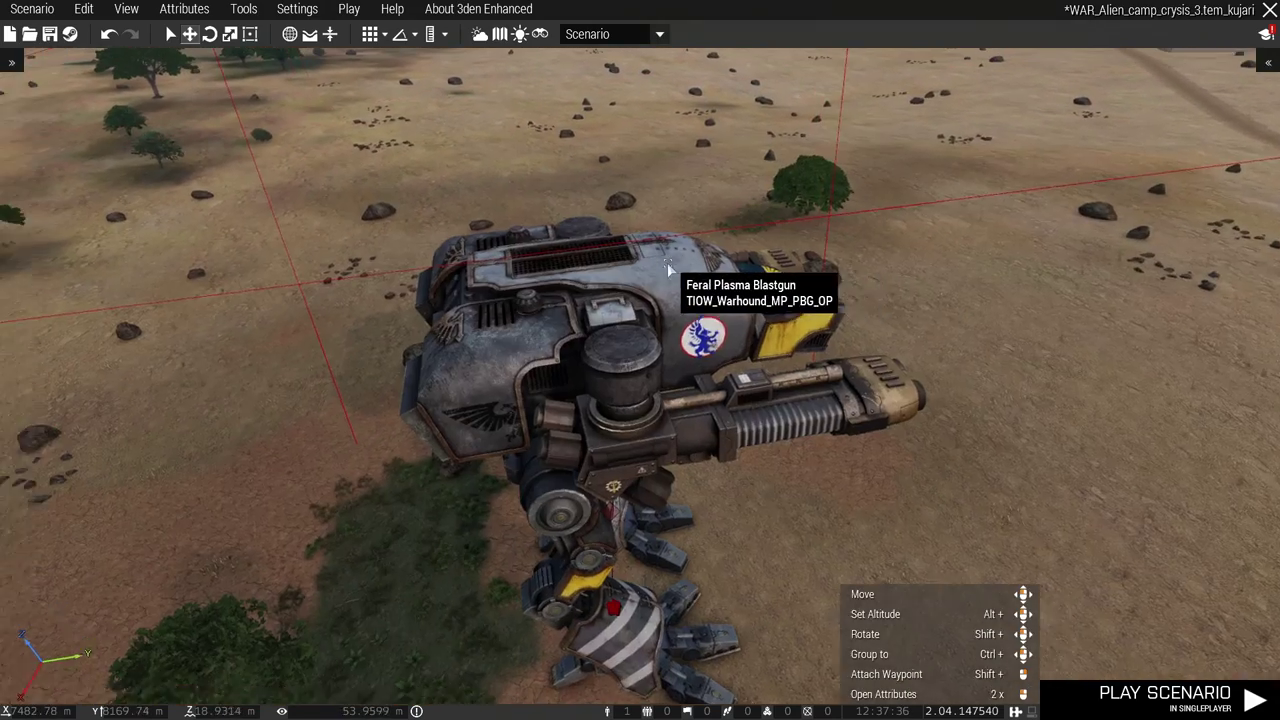
{"action": "scroll", "coordinate": [667, 262], "scroll_direction": "down", "scroll_amount": 3}
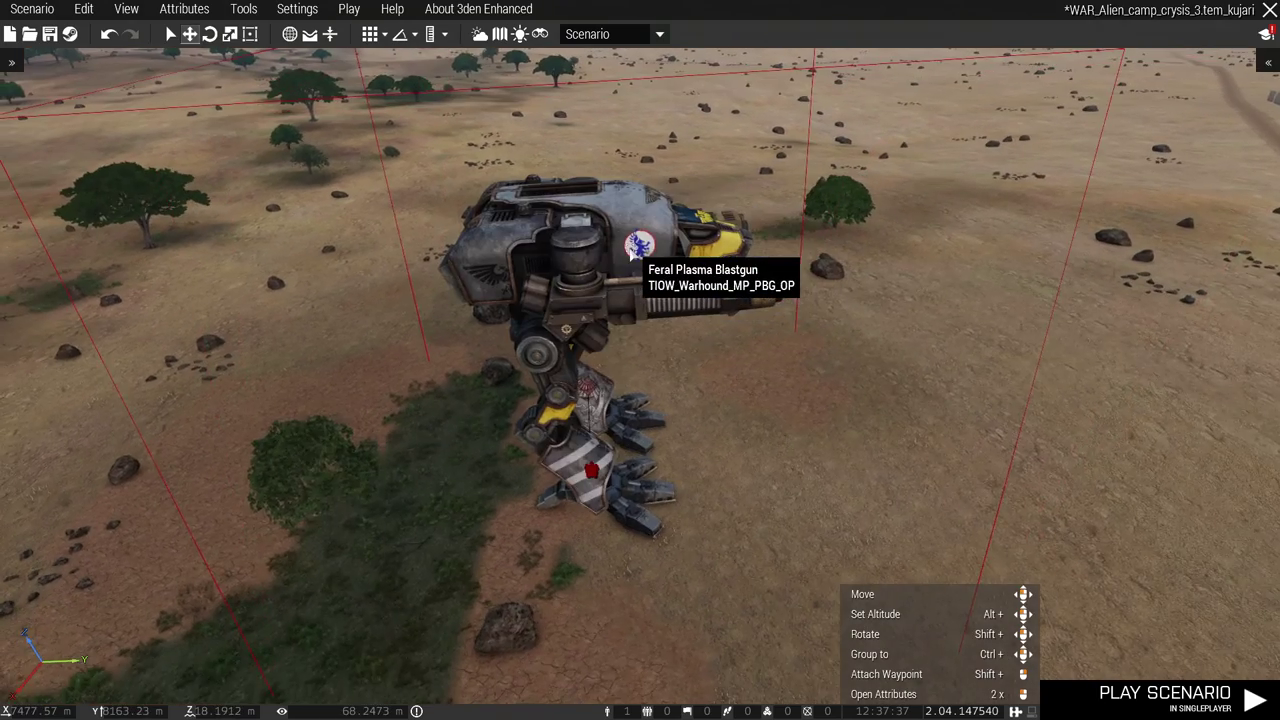
{"action": "right_click_drag", "start_coordinate": [632, 249], "coordinate": [606, 264]}
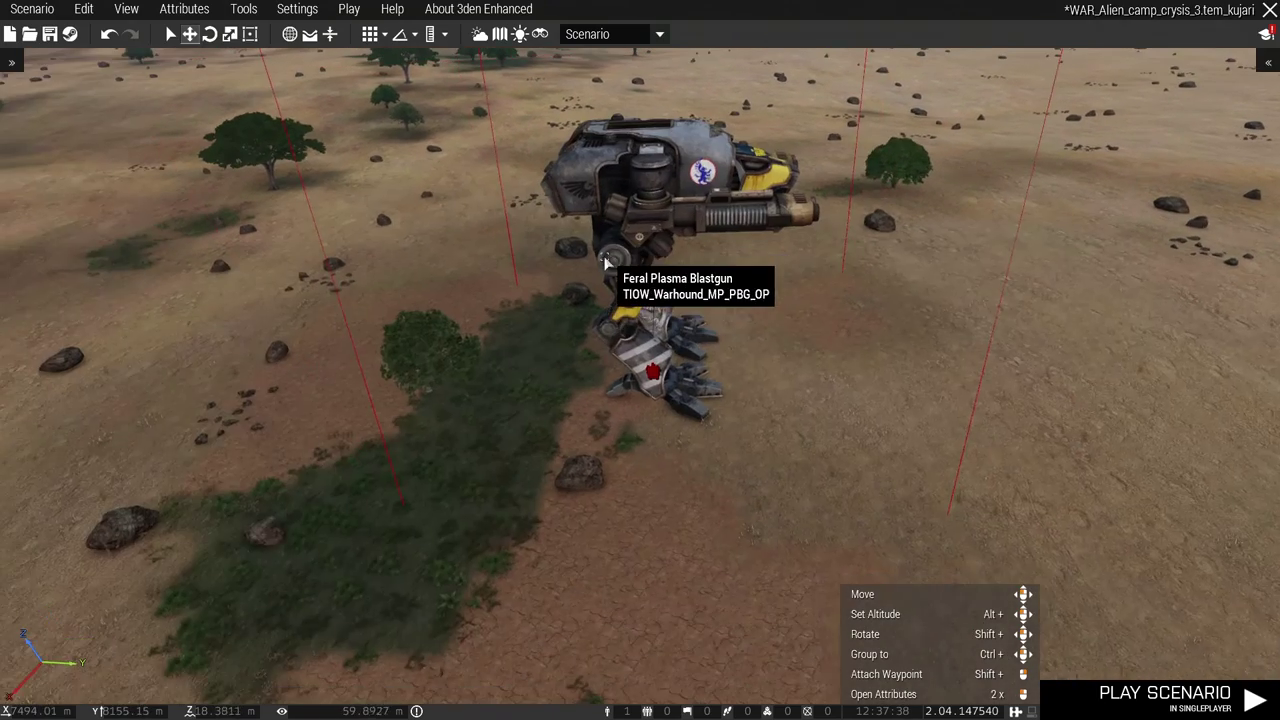
Step: Choose Edit Vehicle Appearance... from the Feral Plasma Blastgun walker's context menu
{"action": "right_click", "coordinate": [659, 375]}
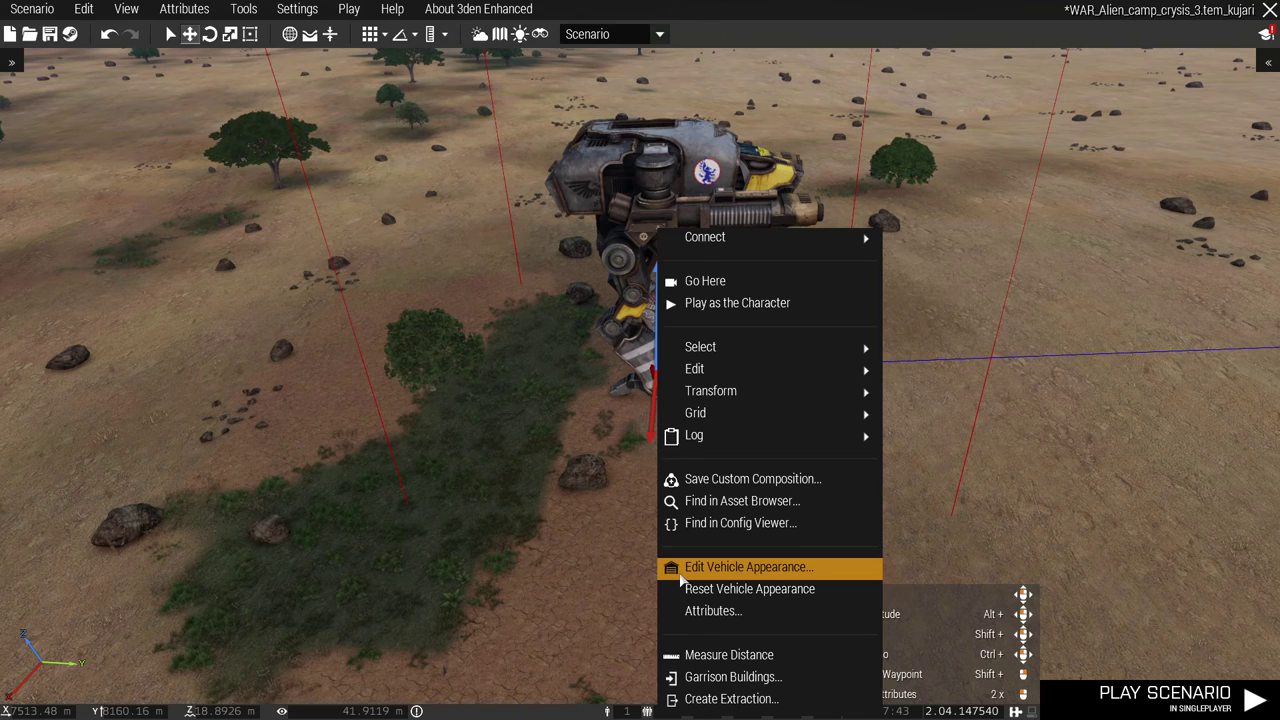
{"action": "left_click", "coordinate": [681, 574]}
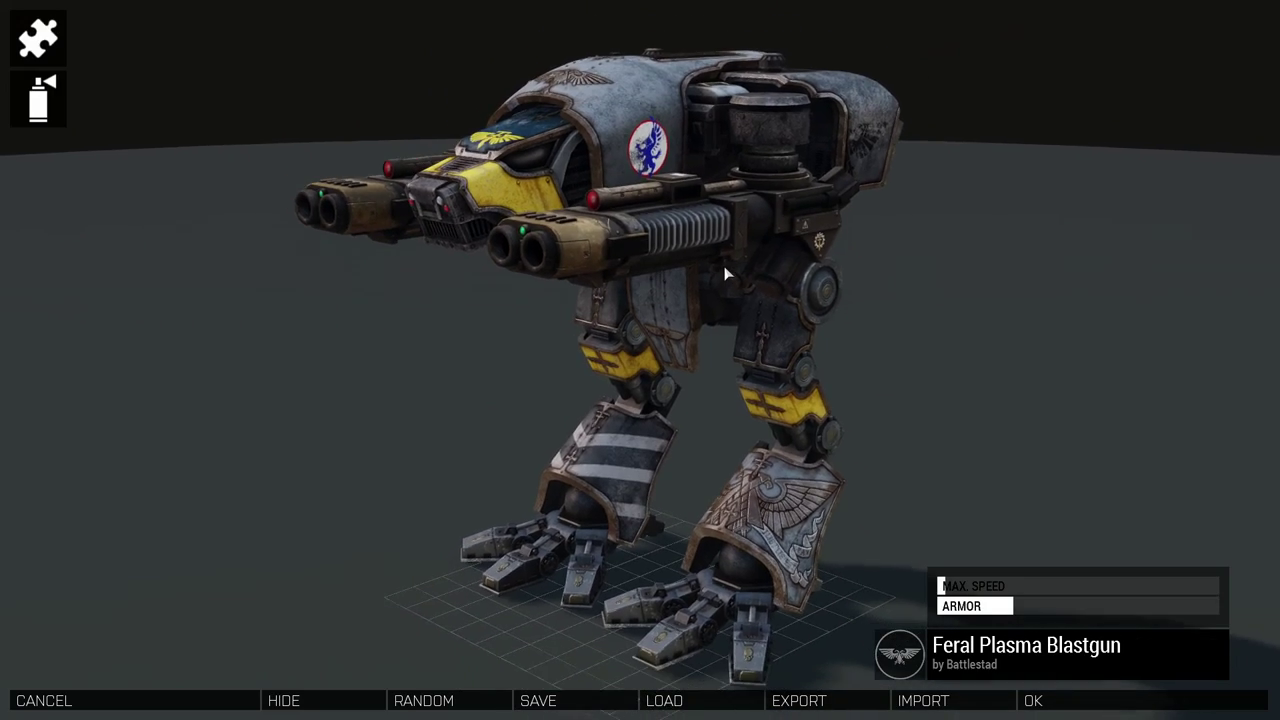
Step: Preview the Legio Azul, Dark, Flamer, Ice, Kanari and Rosso paint schemes in Components
{"action": "mouse_move", "coordinate": [678, 338]}
{"action": "left_mouse_down"}
{"action": "mouse_move", "coordinate": [803, 412]}
{"action": "mouse_move", "coordinate": [1006, 133]}
{"action": "mouse_move", "coordinate": [766, 514]}
{"action": "mouse_move", "coordinate": [1151, 483]}
{"action": "mouse_move", "coordinate": [757, 414]}
{"action": "mouse_move", "coordinate": [728, 378]}
{"action": "mouse_move", "coordinate": [1149, 342]}
{"action": "left_mouse_up"}
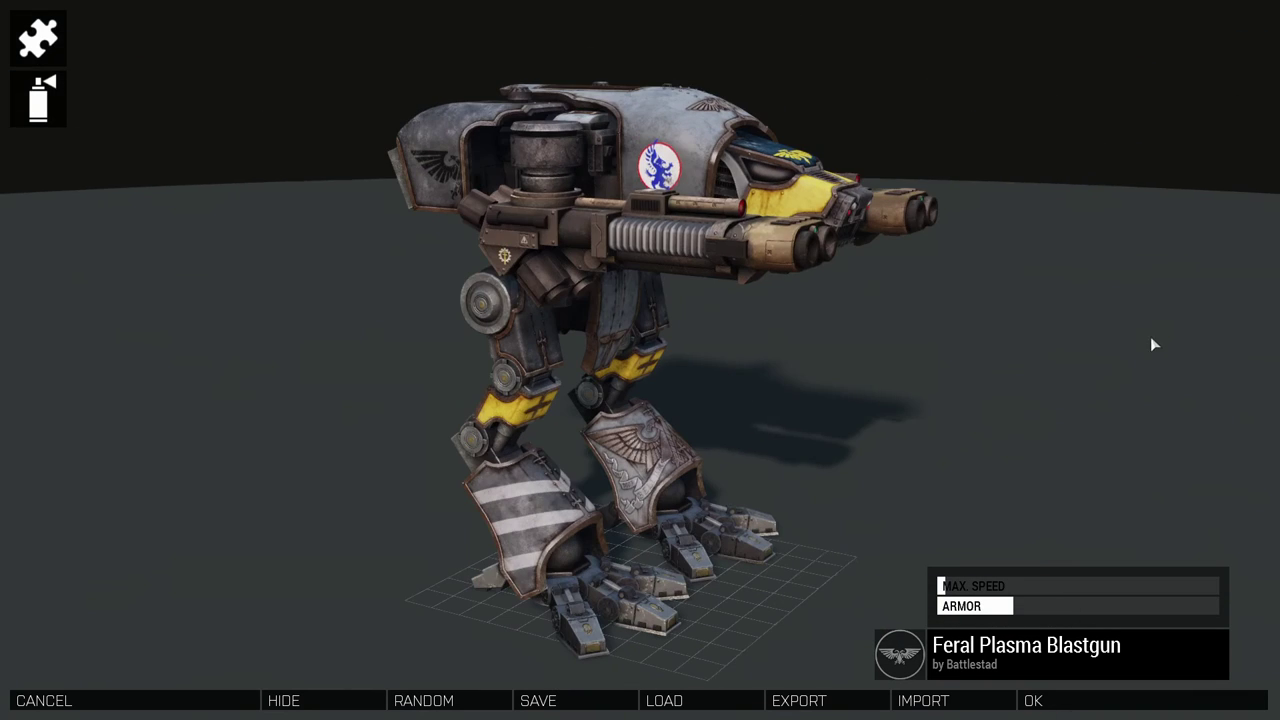
{"action": "left_click", "coordinate": [36, 42]}
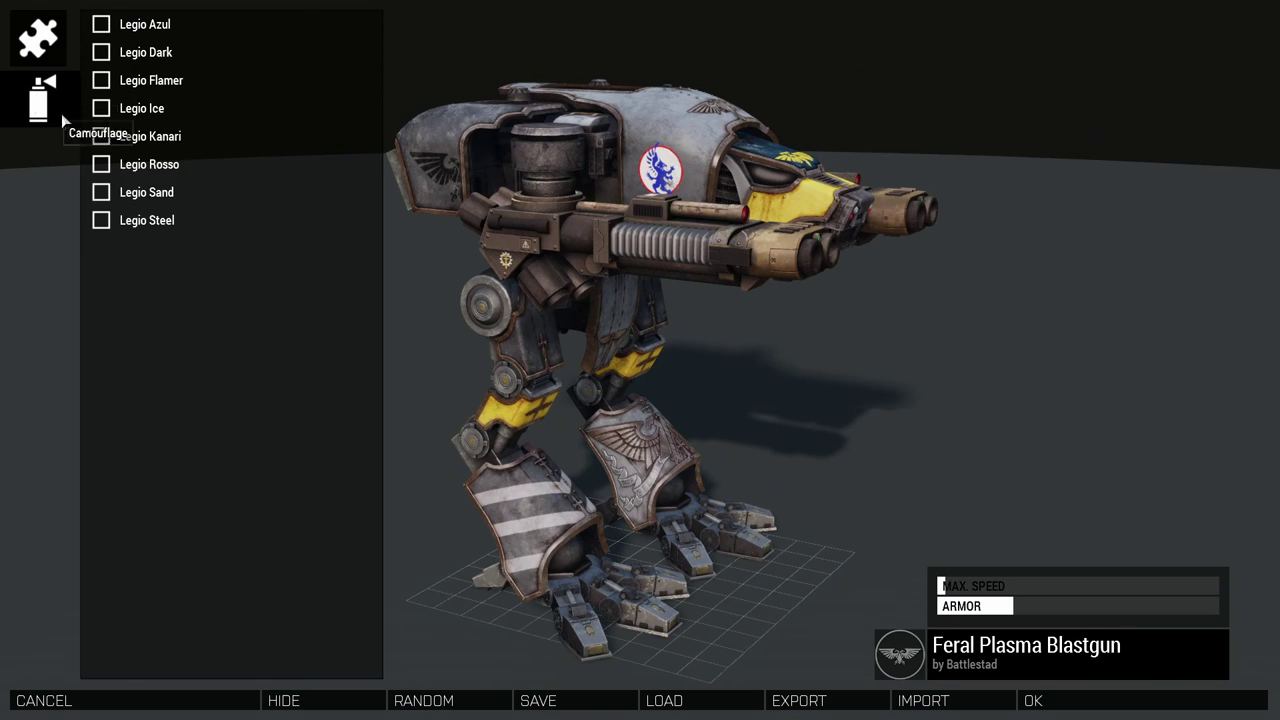
{"action": "left_click", "coordinate": [102, 27]}
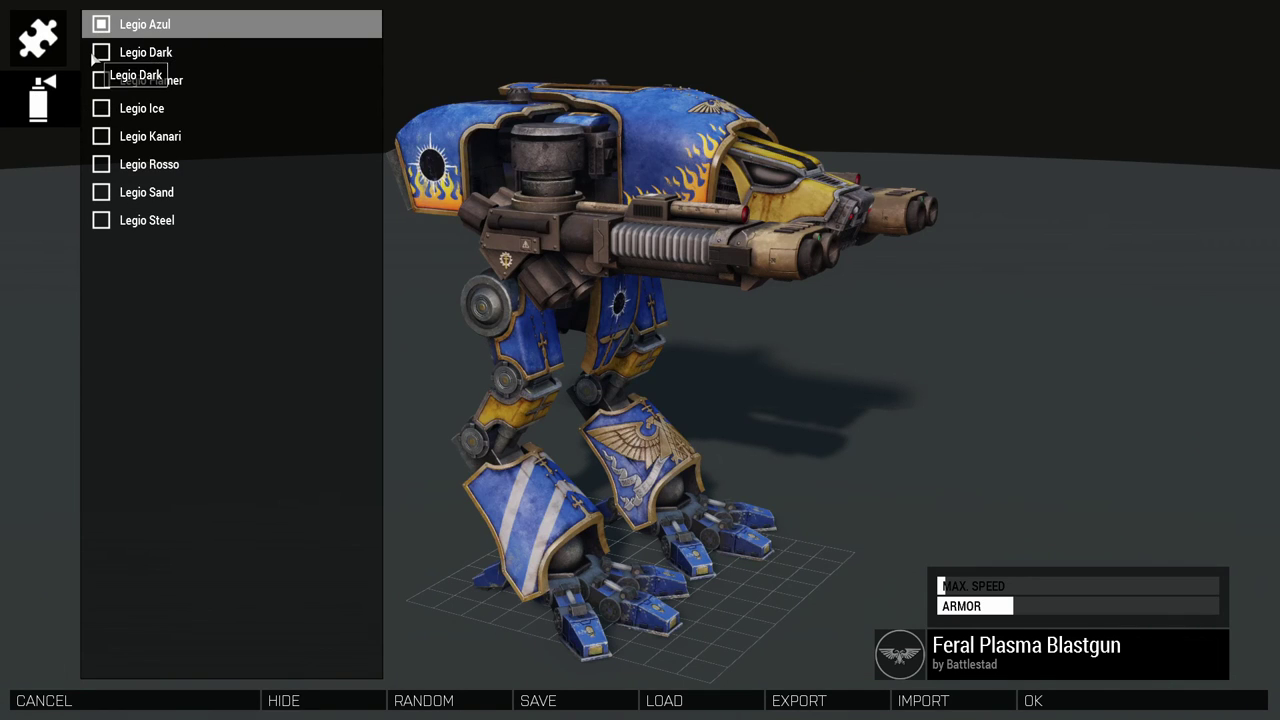
{"action": "left_click", "coordinate": [103, 56]}
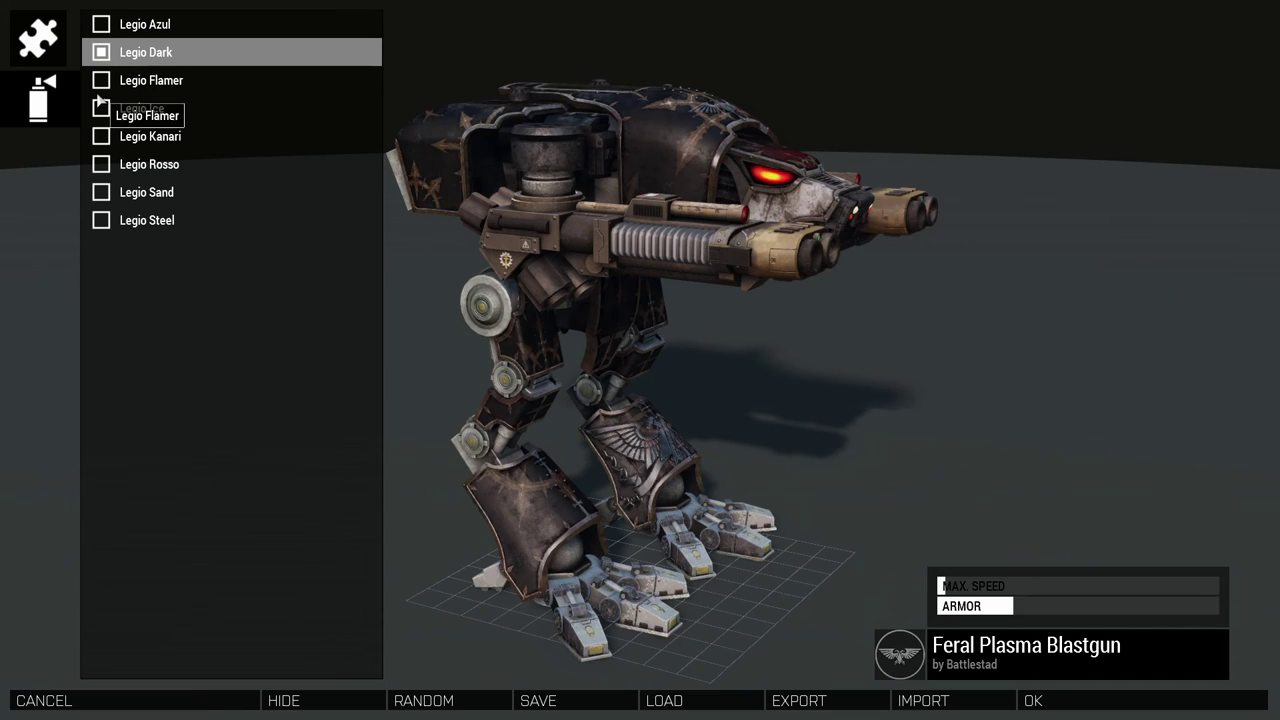
{"action": "left_click", "coordinate": [104, 84]}
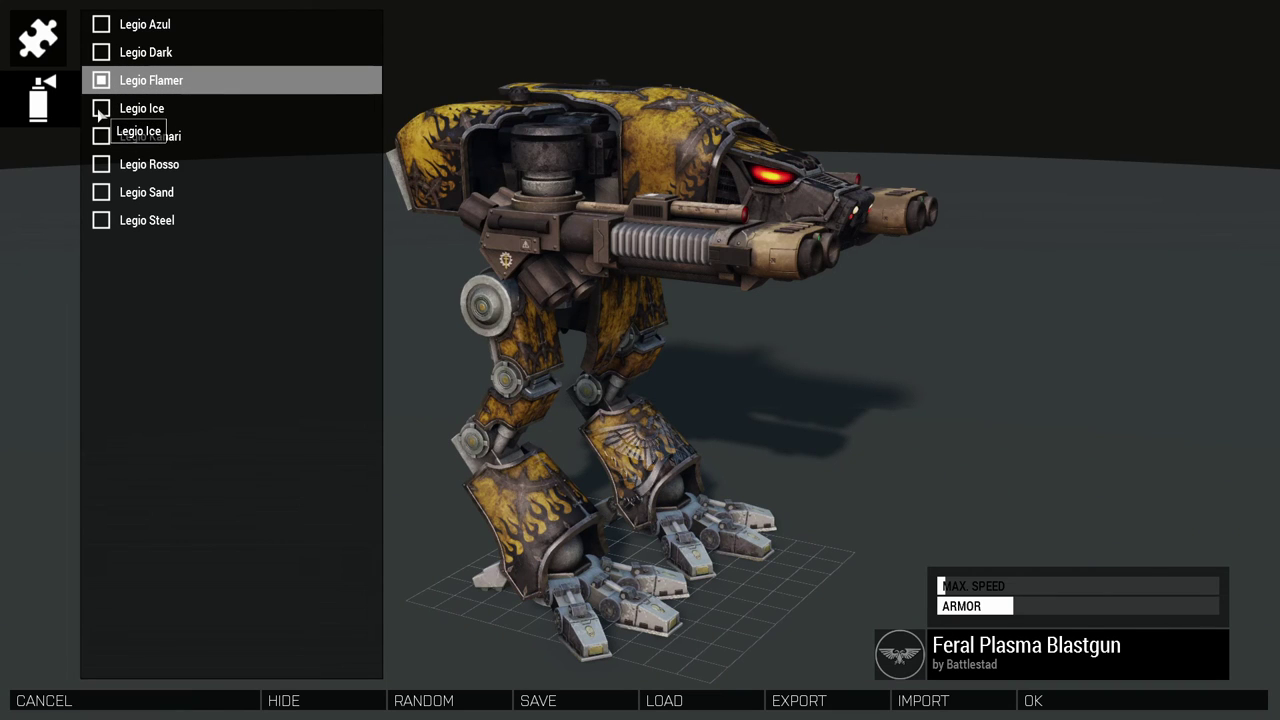
{"action": "left_click", "coordinate": [102, 110]}
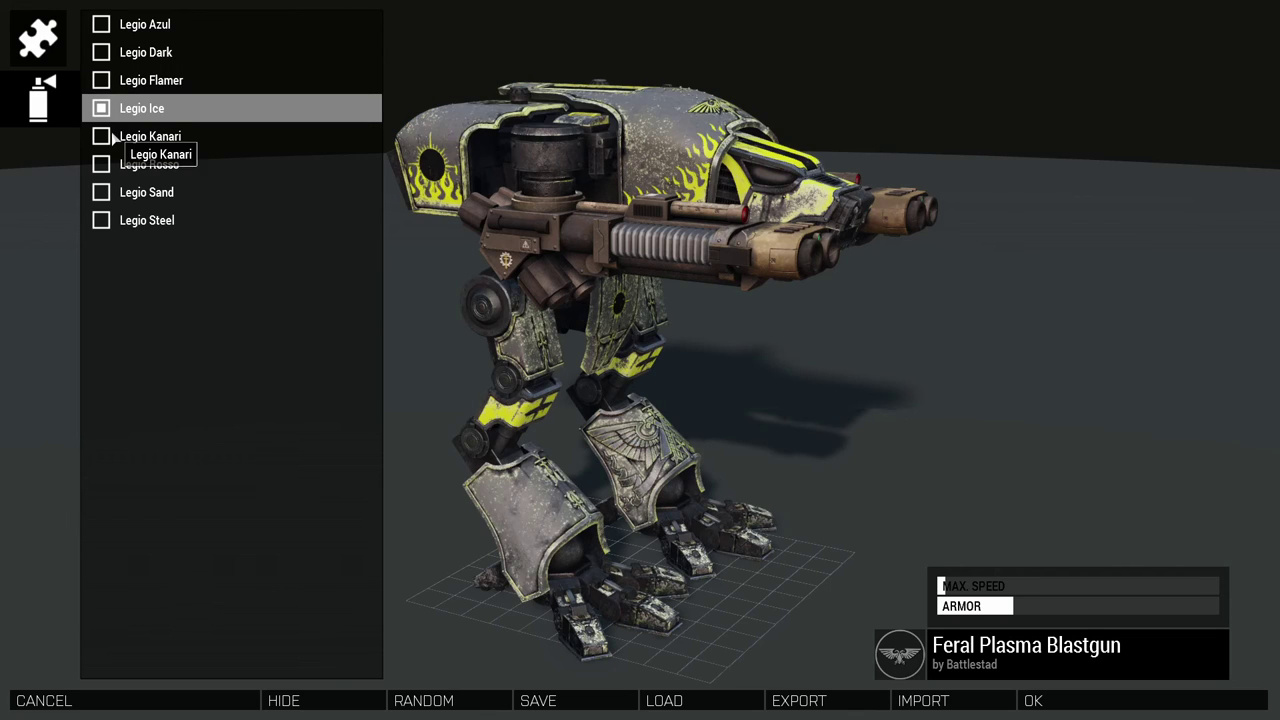
{"action": "left_click", "coordinate": [103, 140]}
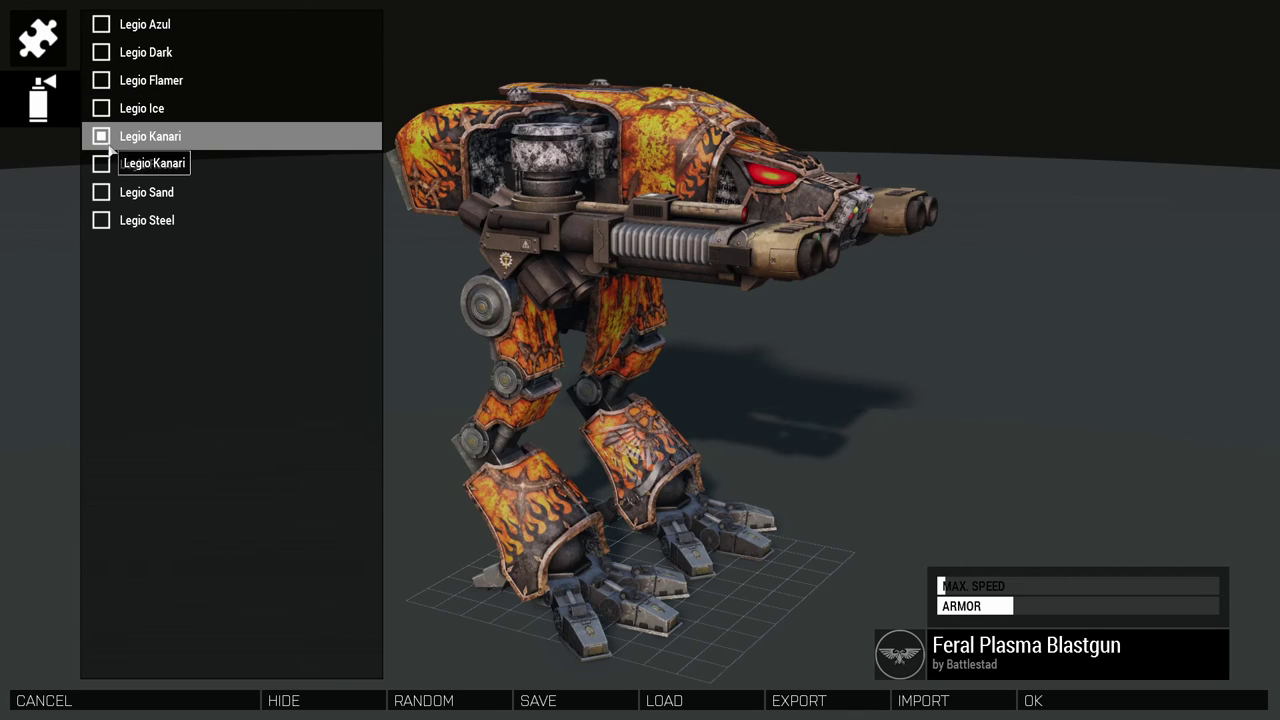
{"action": "left_click", "coordinate": [109, 166]}
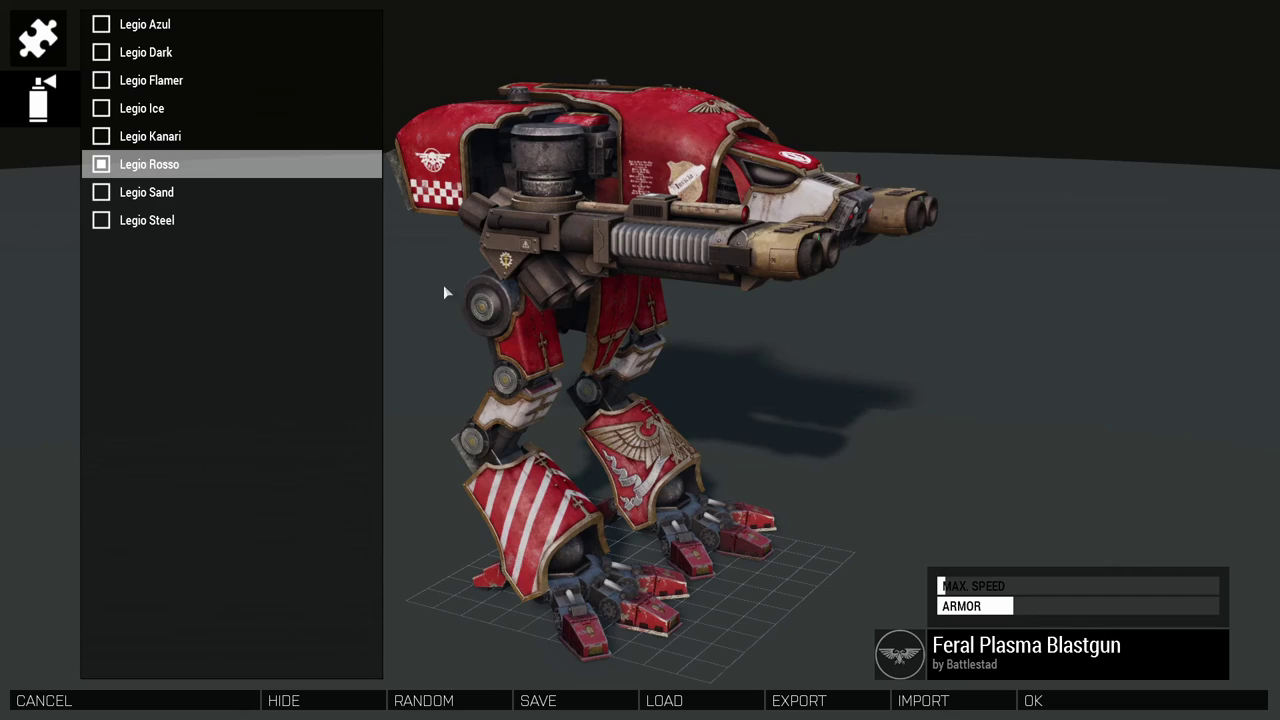
Step: Try Legio Sand, settle on Legio Steel, and confirm with OK
{"action": "left_click_drag", "start_coordinate": [519, 305], "coordinate": [409, 406]}
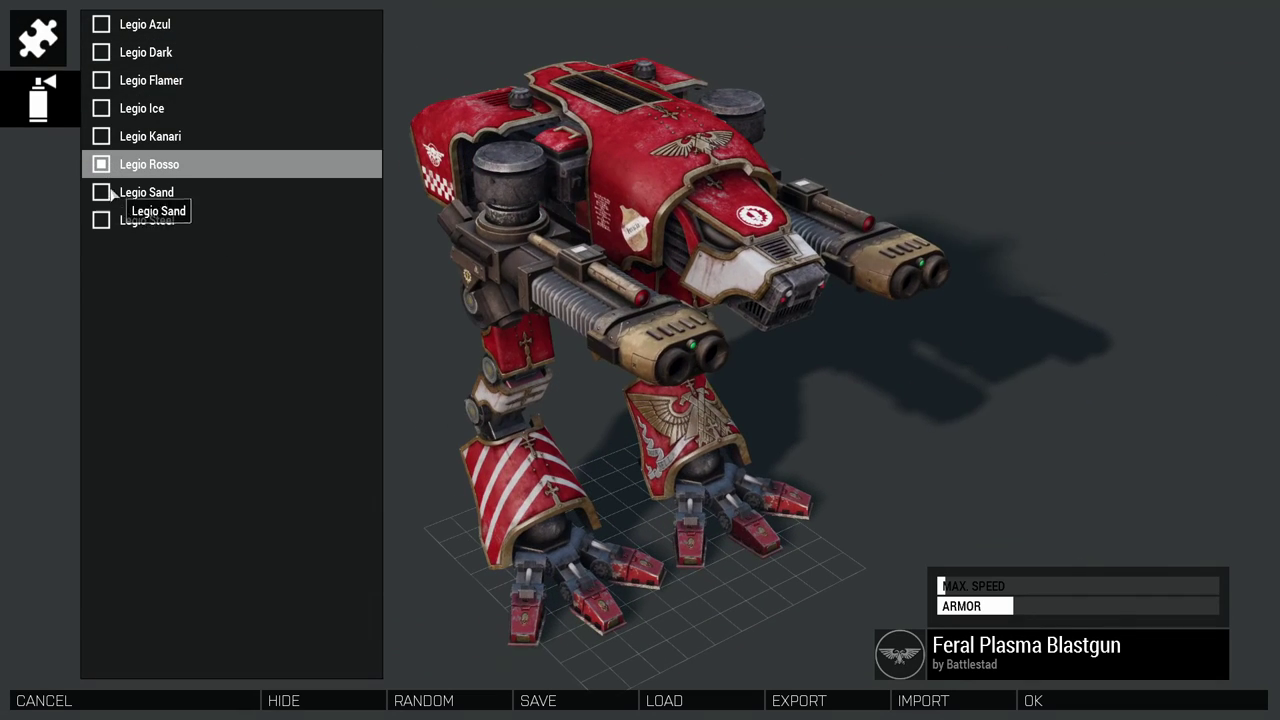
{"action": "left_click", "coordinate": [101, 196]}
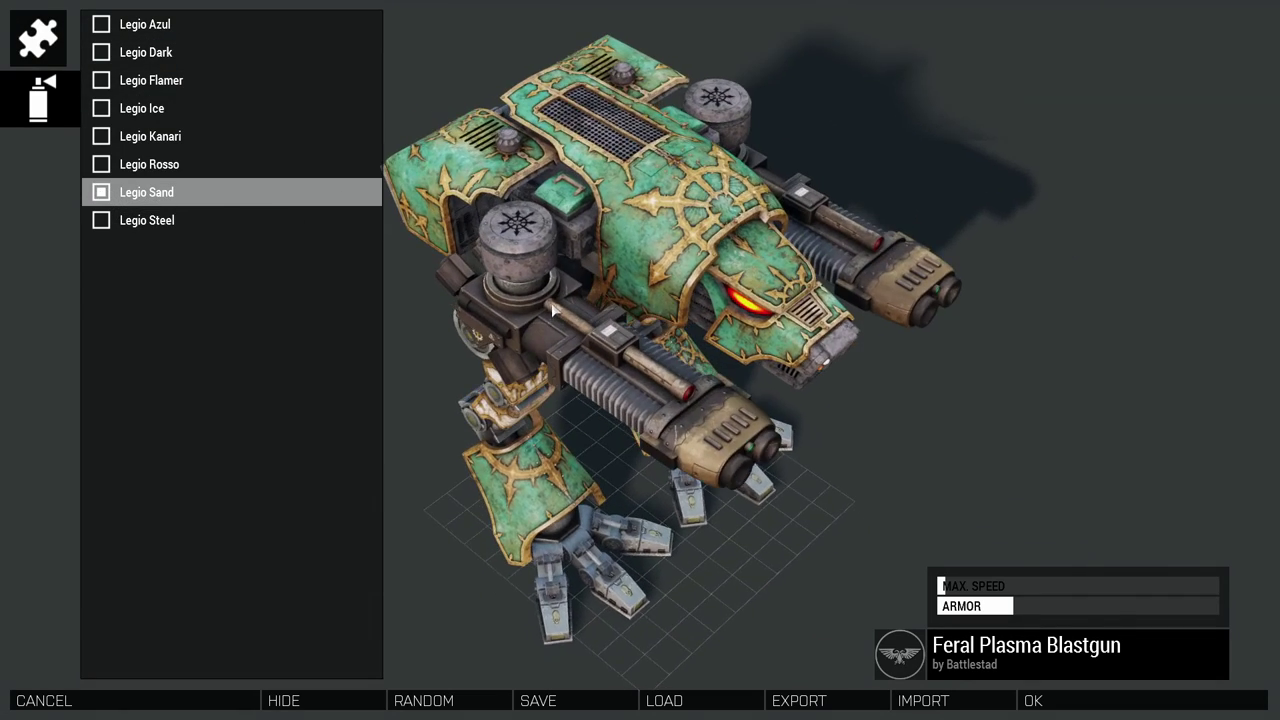
{"action": "mouse_move", "coordinate": [480, 260]}
{"action": "left_mouse_down"}
{"action": "mouse_move", "coordinate": [567, 327]}
{"action": "mouse_move", "coordinate": [576, 301]}
{"action": "mouse_move", "coordinate": [452, 260]}
{"action": "left_mouse_up"}
{"action": "left_click", "coordinate": [101, 220]}
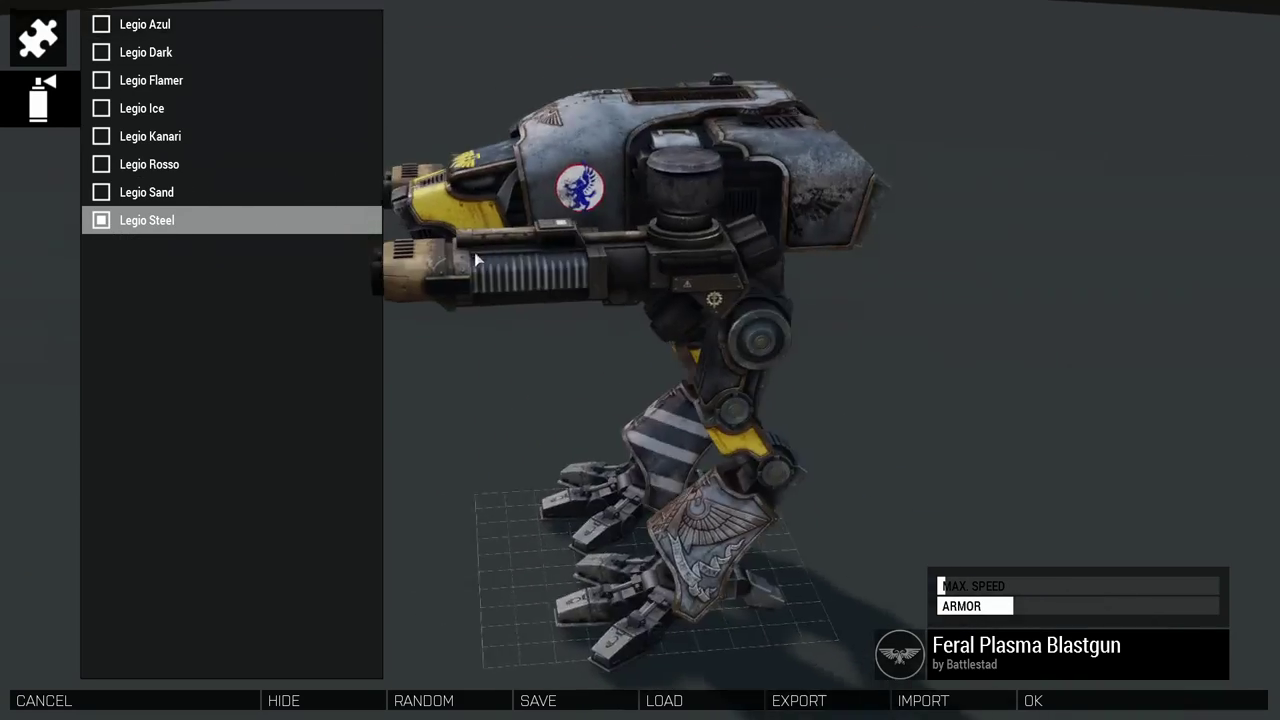
{"action": "left_click_drag", "start_coordinate": [466, 258], "coordinate": [673, 323]}
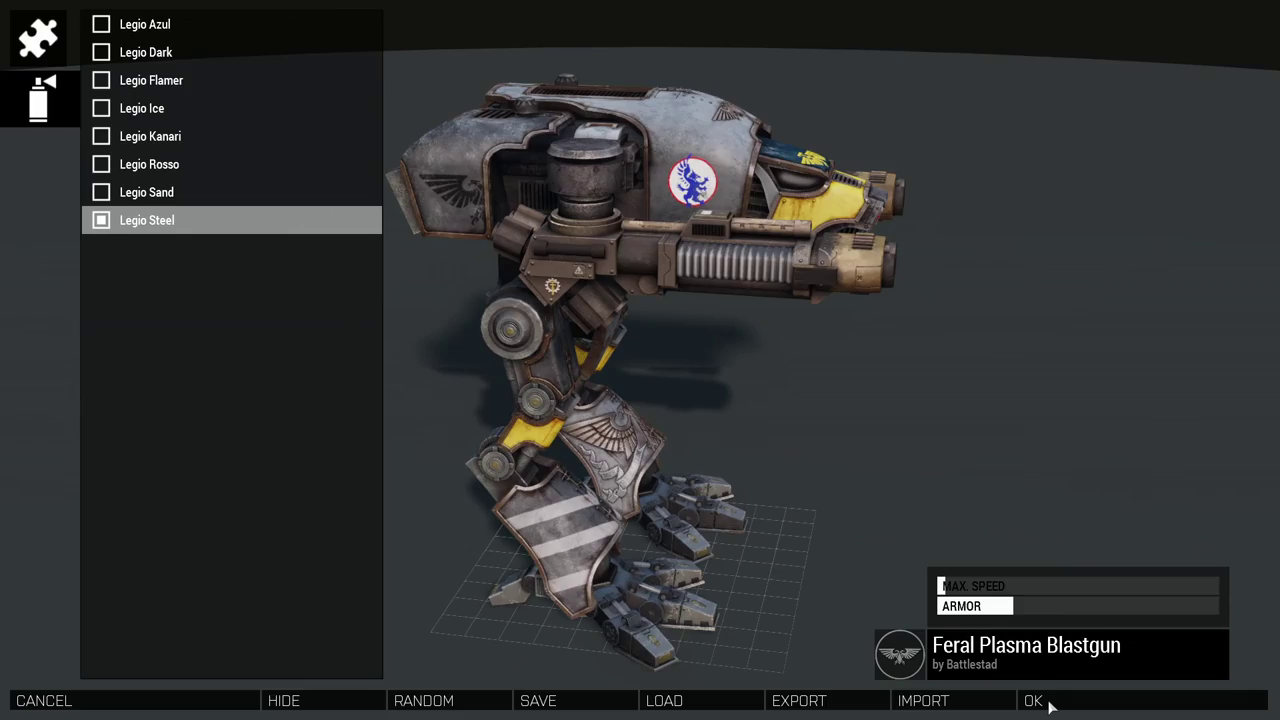
{"action": "left_click", "coordinate": [1034, 701]}
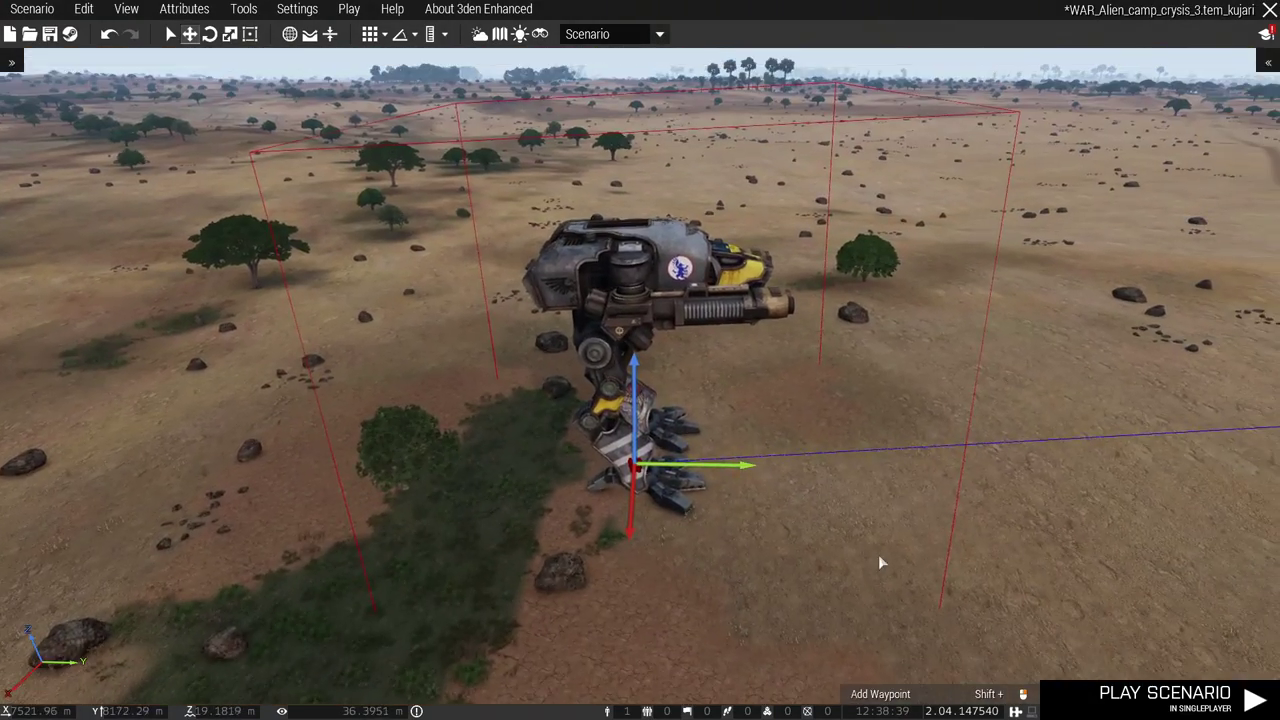
{"action": "mouse_move", "coordinate": [878, 557]}
{"action": "right_mouse_down"}
{"action": "mouse_move", "coordinate": [2, 585]}
{"action": "mouse_move", "coordinate": [520, 668]}
{"action": "mouse_move", "coordinate": [575, 658]}
{"action": "right_mouse_up"}
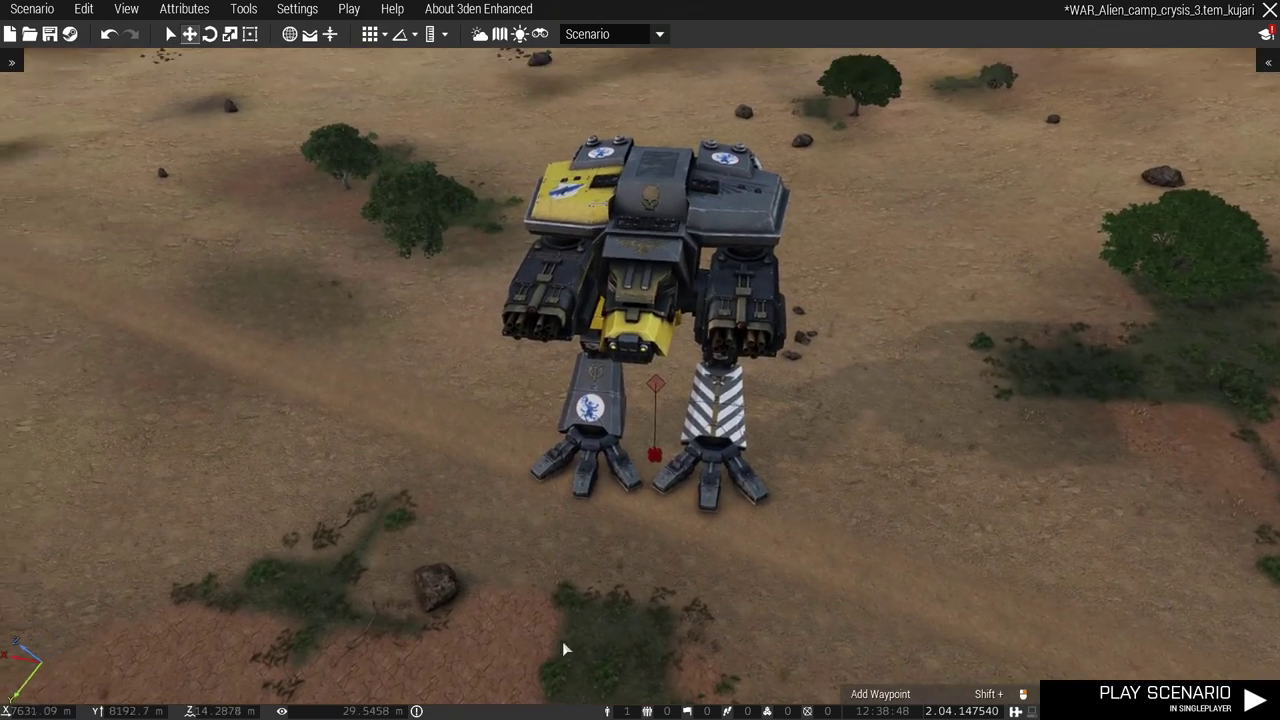
{"action": "mouse_move", "coordinate": [575, 657]}
{"action": "right_mouse_down"}
{"action": "mouse_move", "coordinate": [32, 585]}
{"action": "mouse_move", "coordinate": [501, 627]}
{"action": "right_mouse_up"}
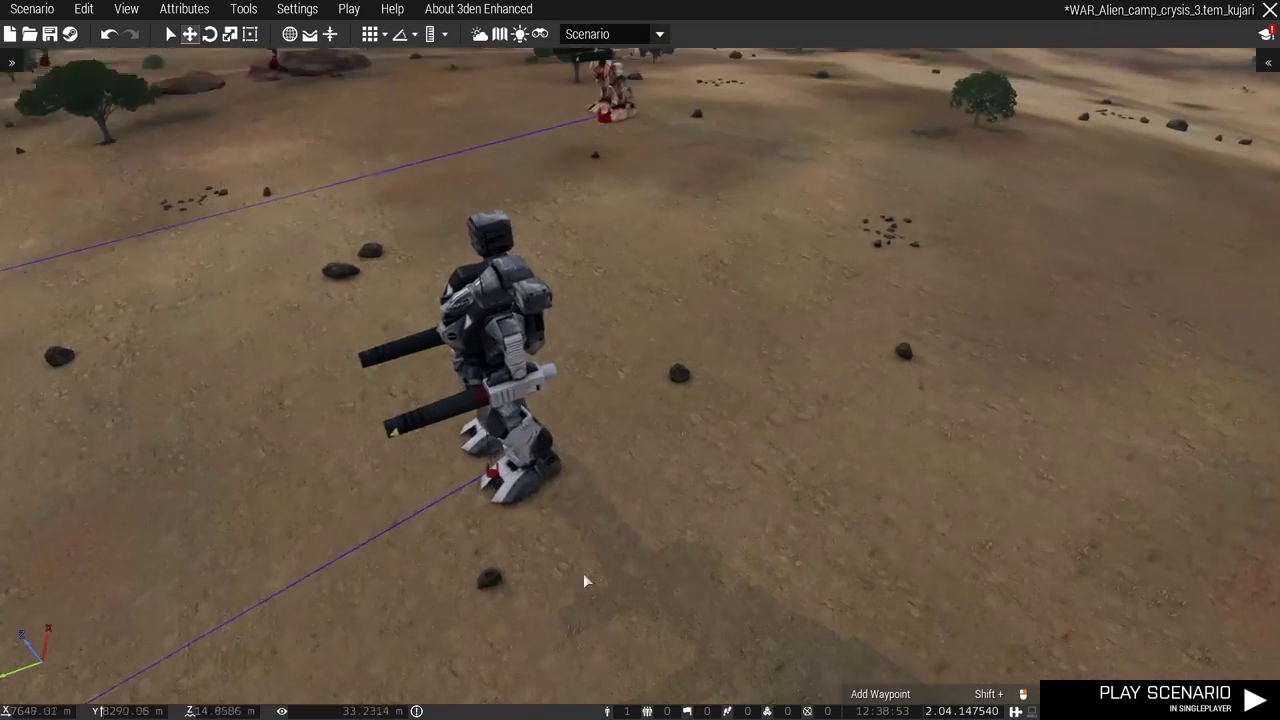
{"action": "right_click_drag", "start_coordinate": [583, 568], "coordinate": [525, 537]}
{"action": "key", "text": "w"}
{"action": "right_click_drag", "start_coordinate": [643, 339], "coordinate": [1225, 303]}
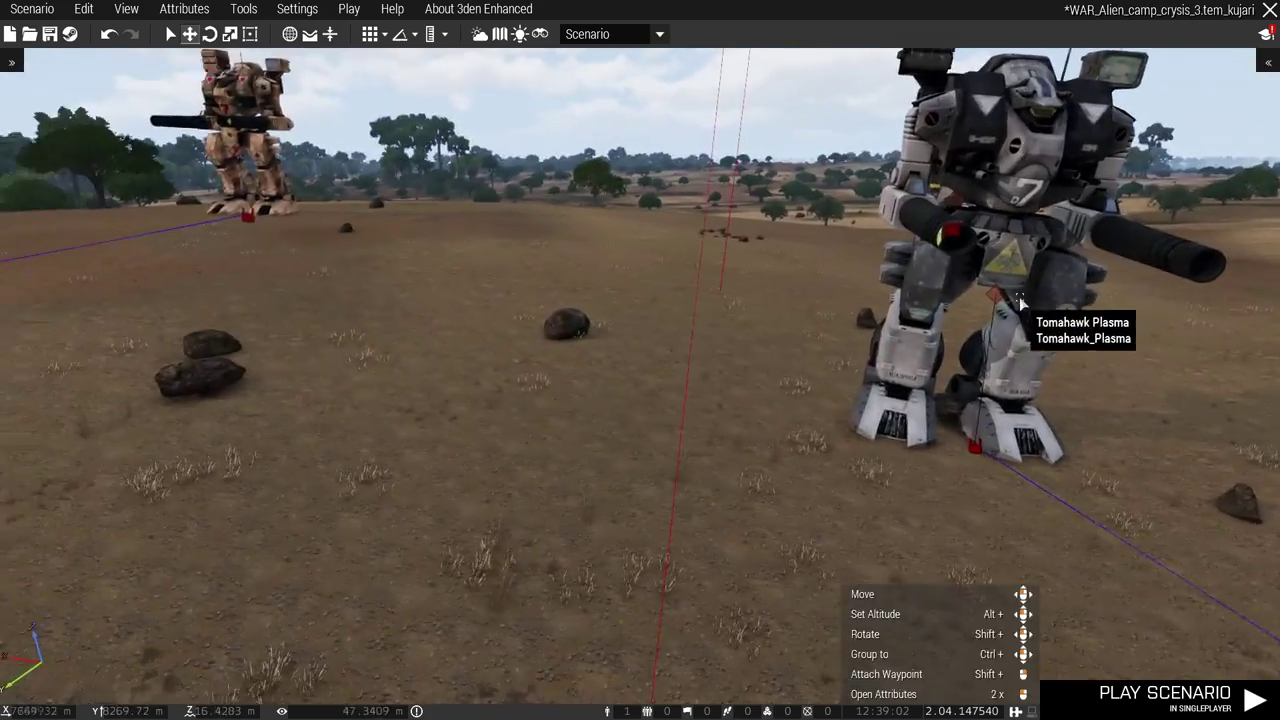
{"action": "mouse_move", "coordinate": [1228, 312]}
{"action": "right_mouse_down"}
{"action": "mouse_move", "coordinate": [831, 297]}
{"action": "mouse_move", "coordinate": [929, 256]}
{"action": "mouse_move", "coordinate": [440, 325]}
{"action": "mouse_move", "coordinate": [672, 337]}
{"action": "right_mouse_up"}
{"action": "key", "text": "w"}
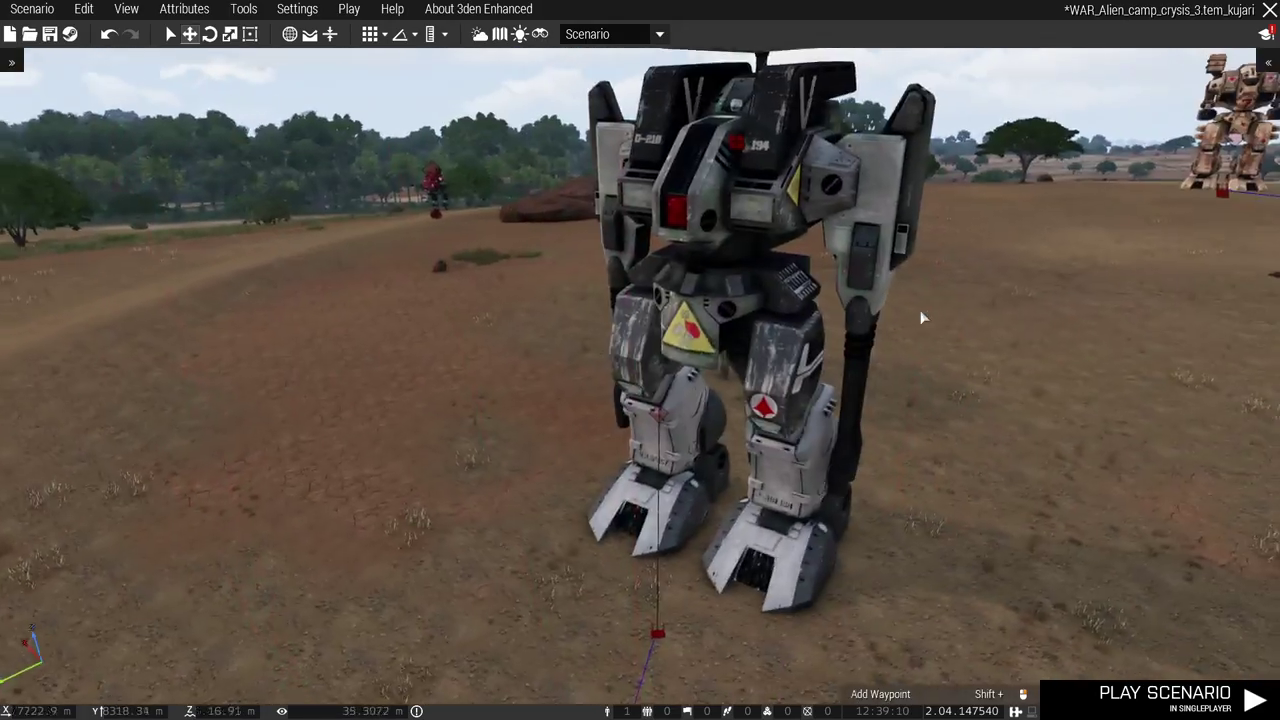
{"action": "mouse_move", "coordinate": [672, 337]}
{"action": "right_mouse_down"}
{"action": "mouse_move", "coordinate": [884, 355]}
{"action": "mouse_move", "coordinate": [594, 378]}
{"action": "right_mouse_up"}
{"action": "key", "text": "w"}
{"action": "key", "text": "w"}
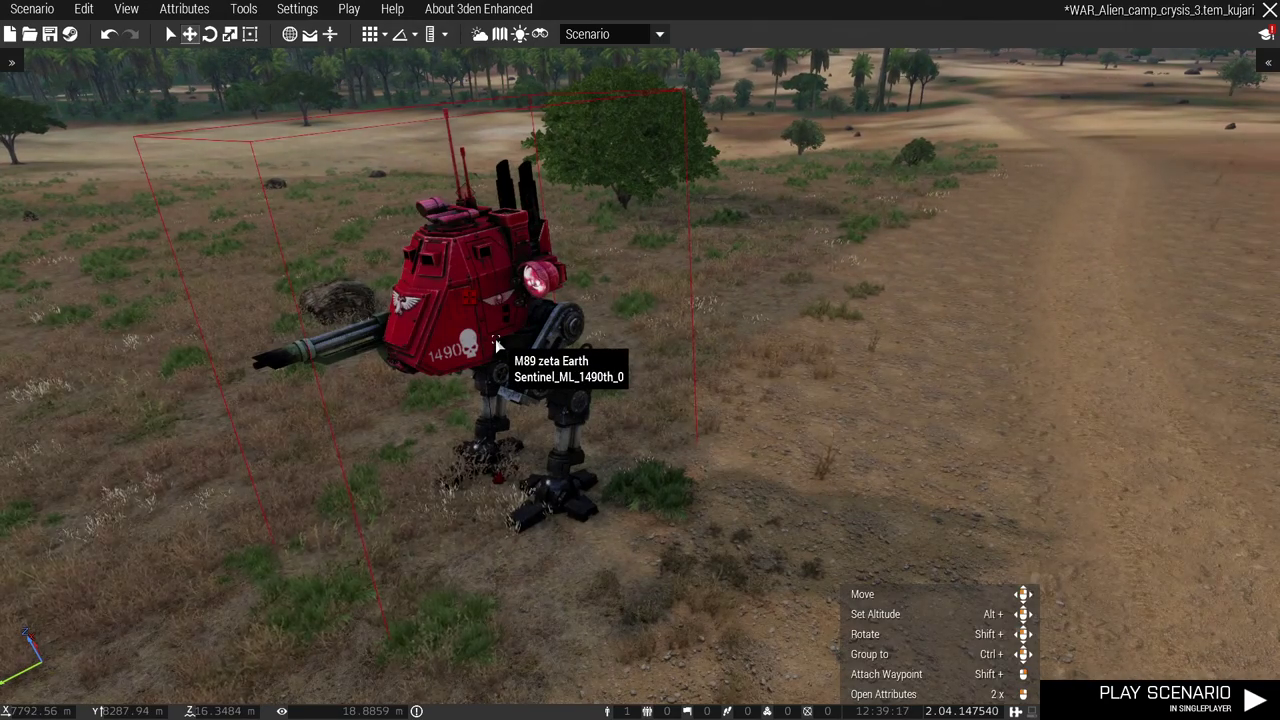
{"action": "key", "text": "w"}
{"action": "right_click_drag", "start_coordinate": [507, 362], "coordinate": [1013, 317]}
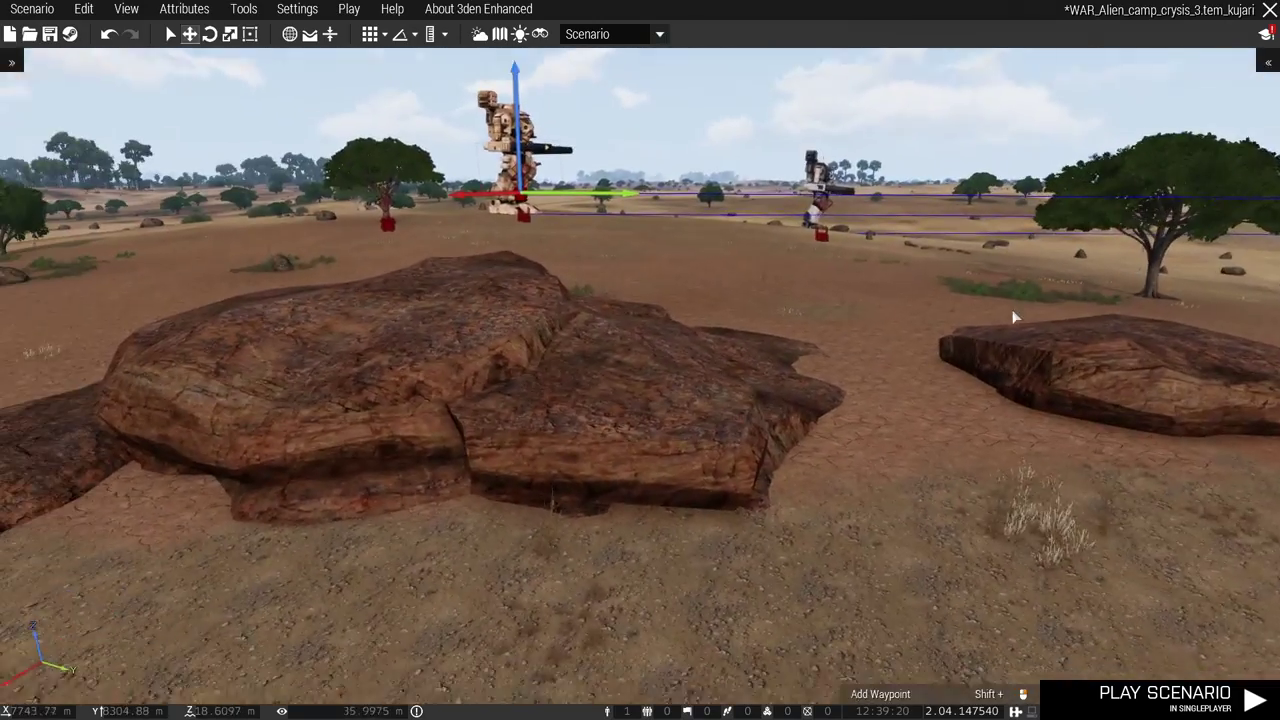
{"action": "key", "text": "w"}
{"action": "key", "text": "w"}
{"action": "right_click_drag", "start_coordinate": [1016, 309], "coordinate": [948, 311]}
{"action": "key", "text": "w"}
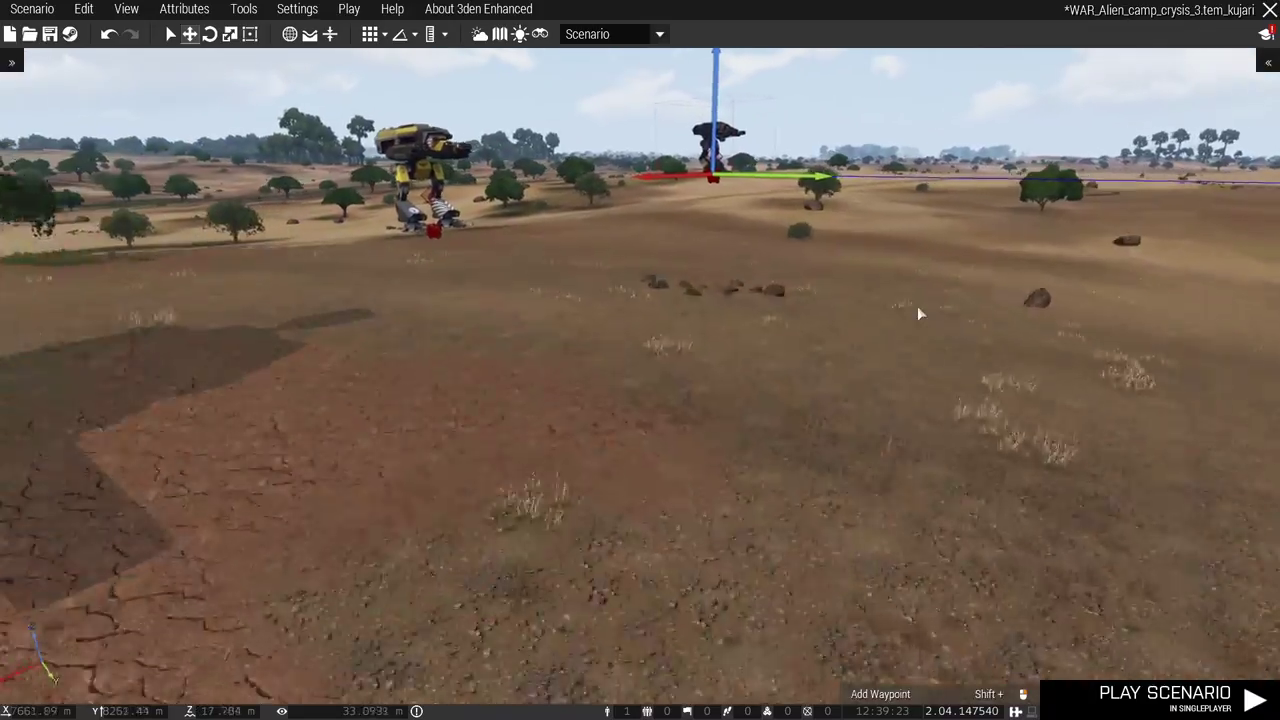
{"action": "key", "text": "w"}
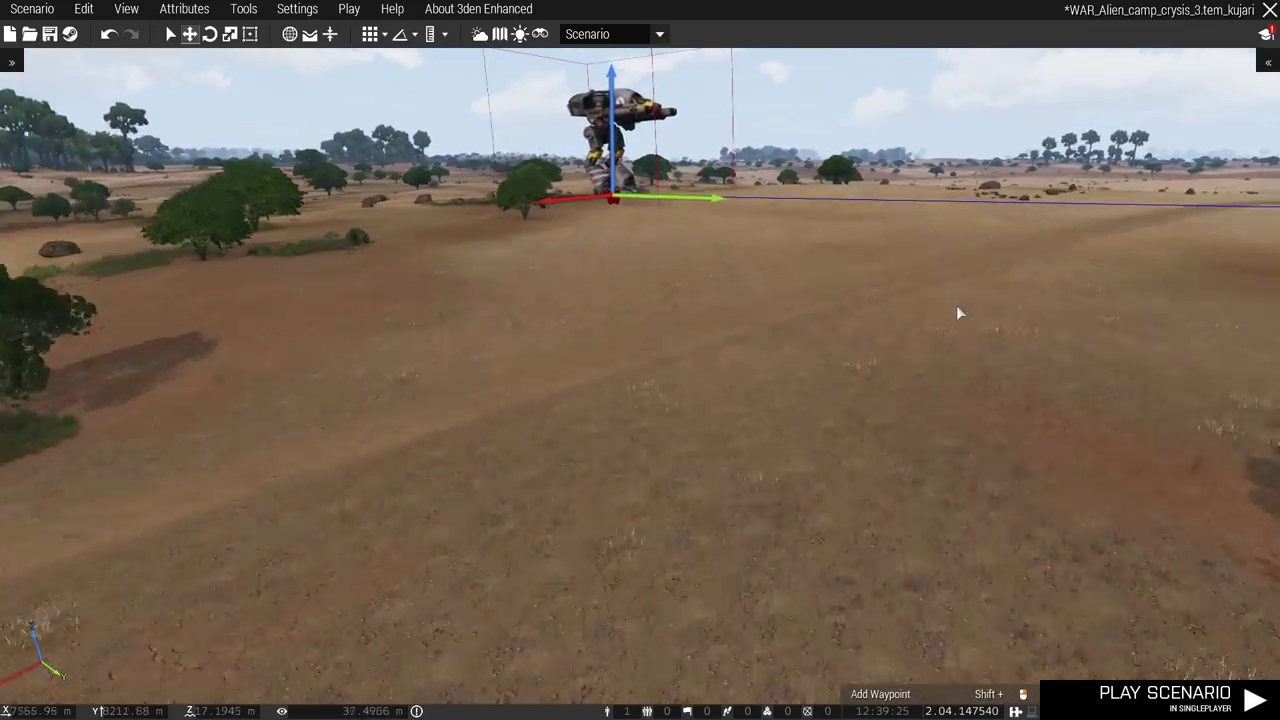
{"action": "mouse_move", "coordinate": [956, 313]}
{"action": "right_mouse_down"}
{"action": "mouse_move", "coordinate": [921, 343]}
{"action": "mouse_move", "coordinate": [950, 306]}
{"action": "right_mouse_up"}
{"action": "key", "text": "w"}
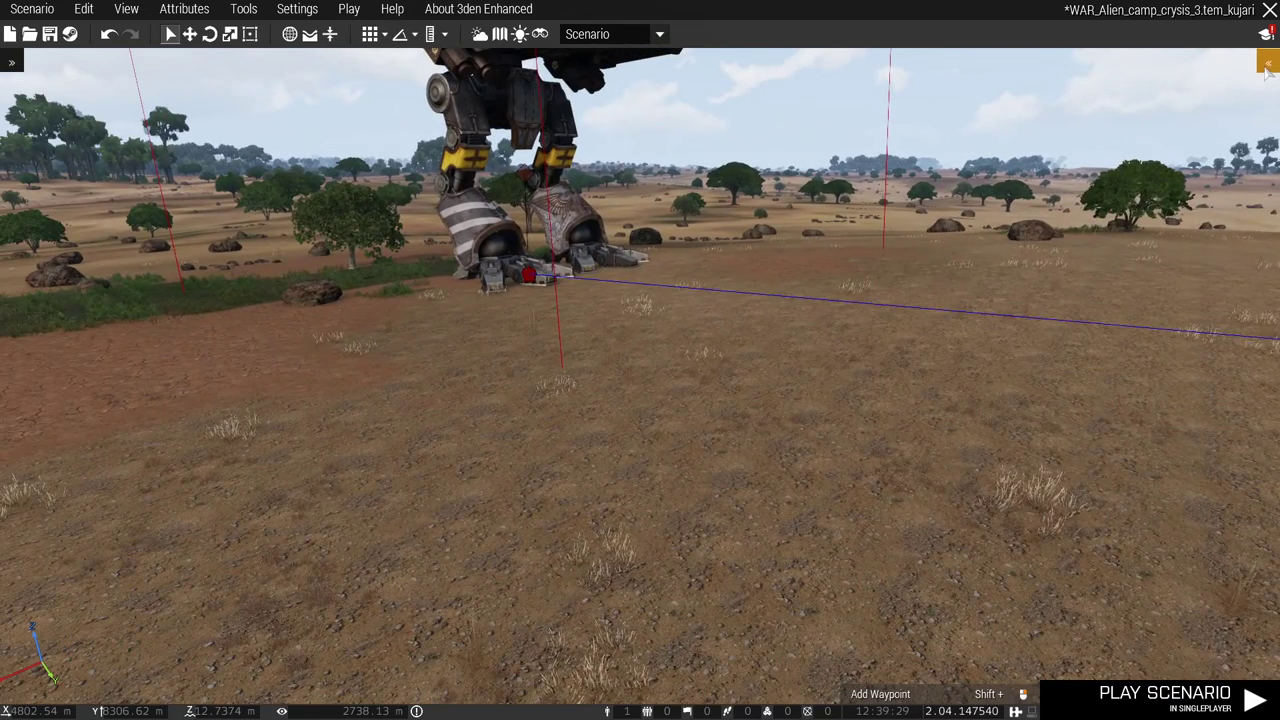
Step: Expand the right-edge Assets panel to list the placeable units
{"action": "left_click", "coordinate": [1266, 65]}
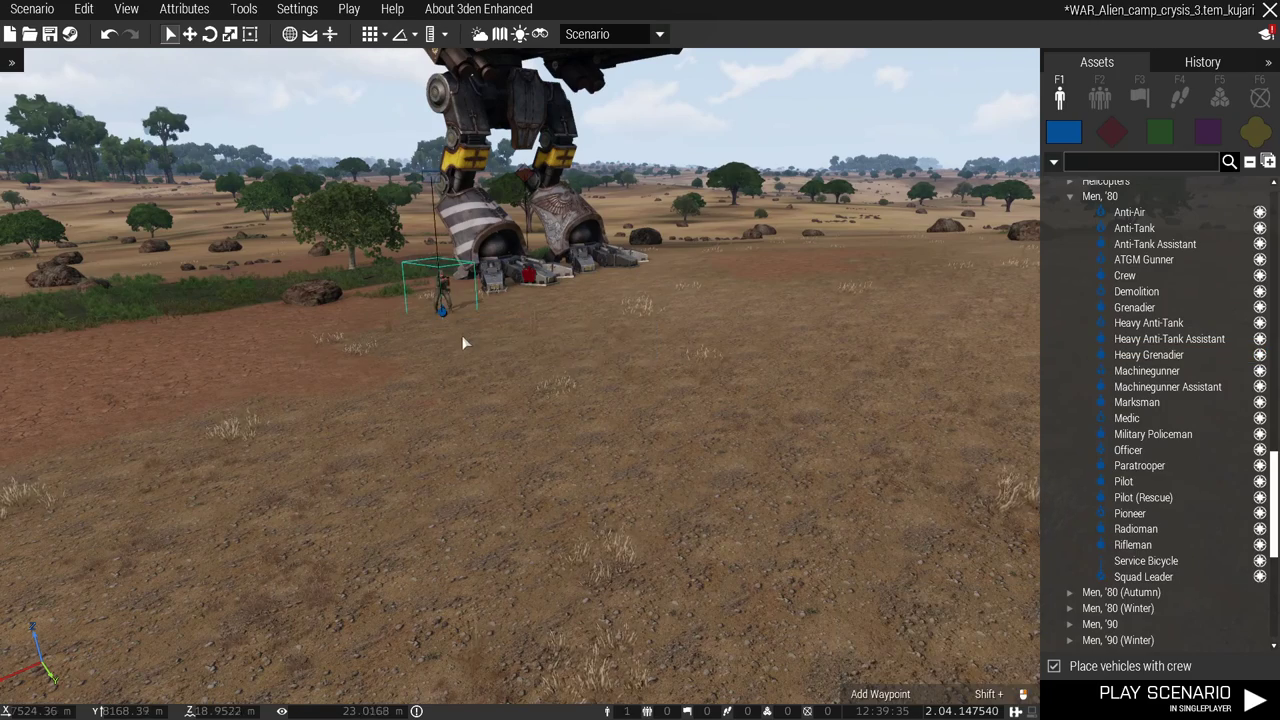
{"action": "scroll", "coordinate": [436, 338], "scroll_direction": "up", "scroll_amount": 5}
{"action": "scroll", "coordinate": [436, 338], "scroll_direction": "up", "scroll_amount": 3}
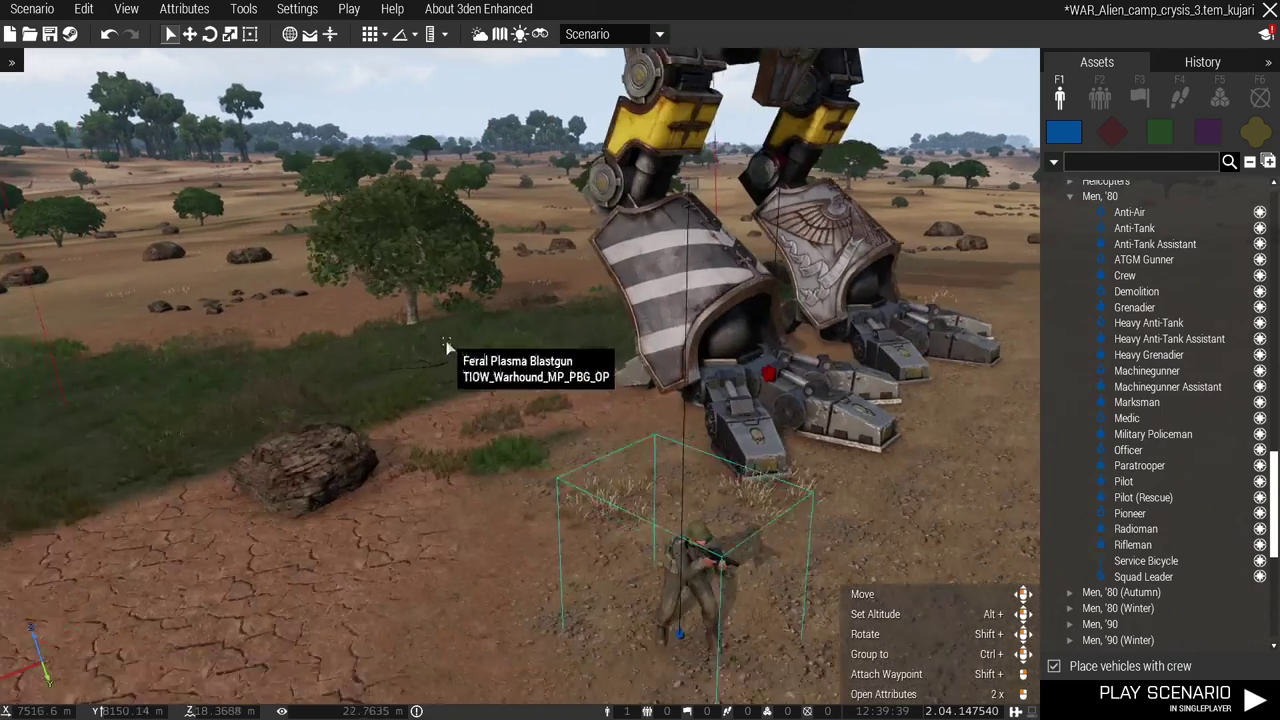
{"action": "scroll", "coordinate": [457, 350], "scroll_direction": "up", "scroll_amount": 3}
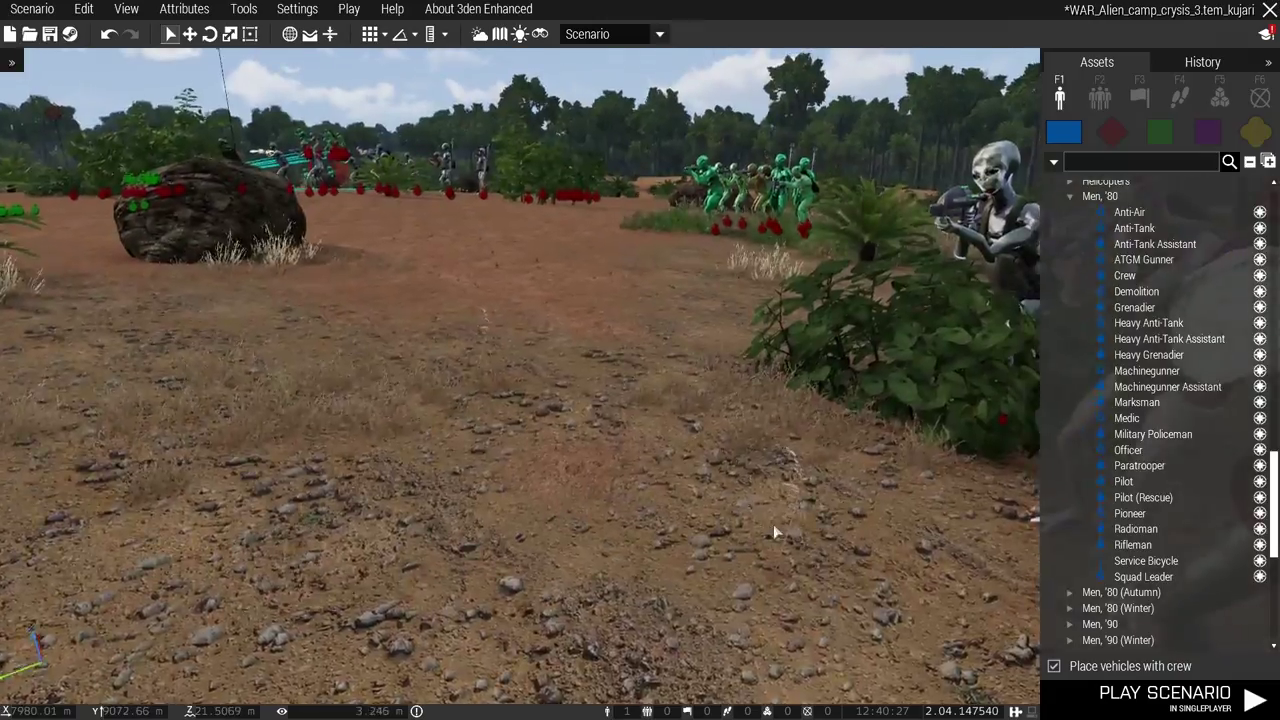
{"action": "key", "text": "w"}
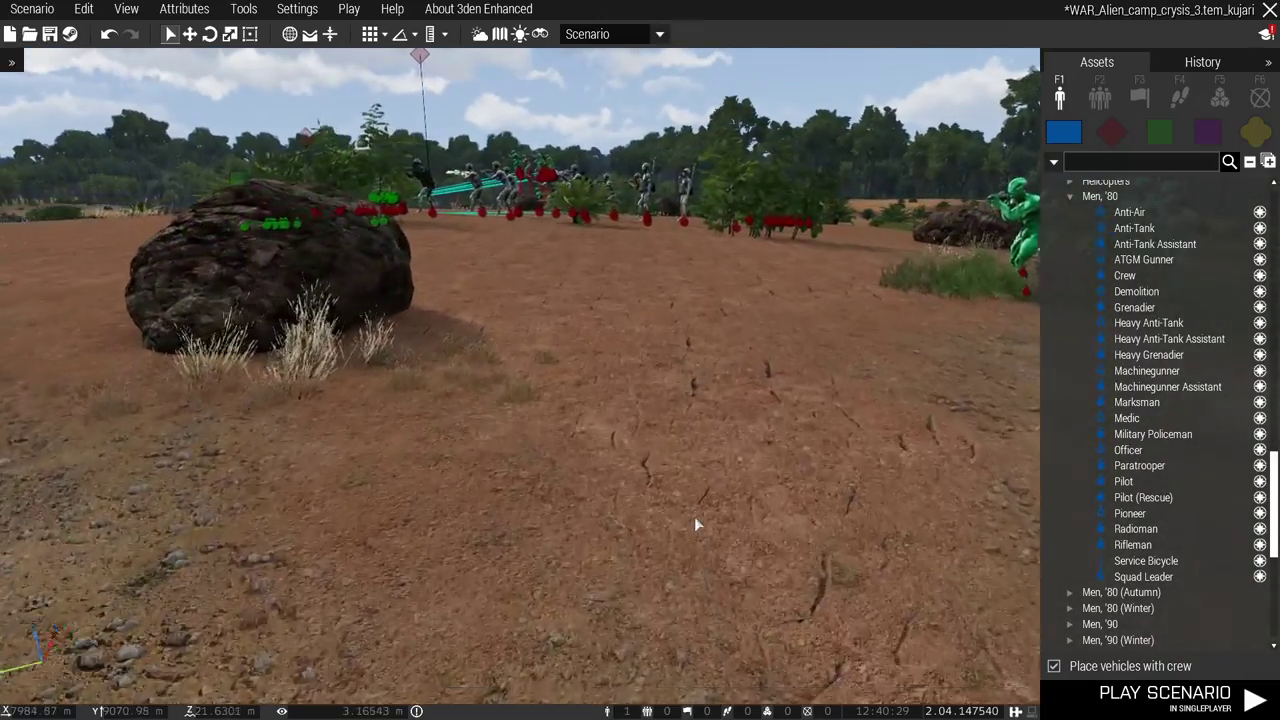
{"action": "key", "text": "w"}
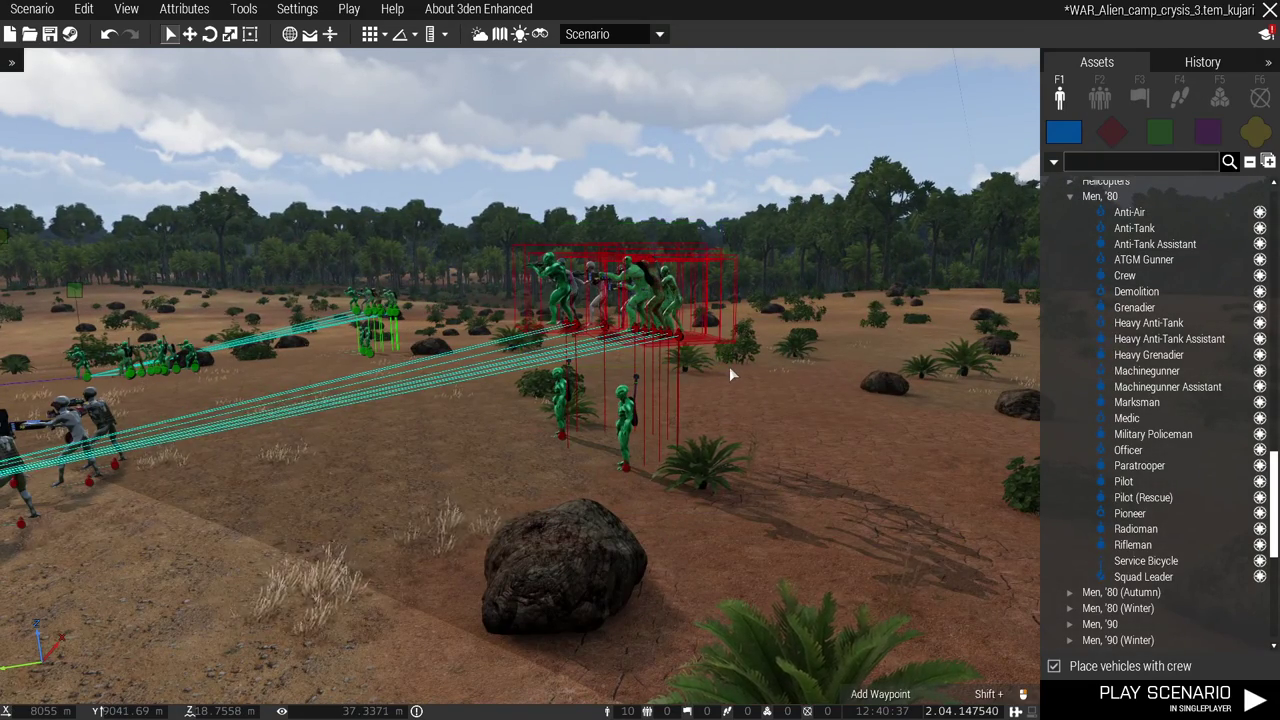
{"action": "key", "text": "2"}
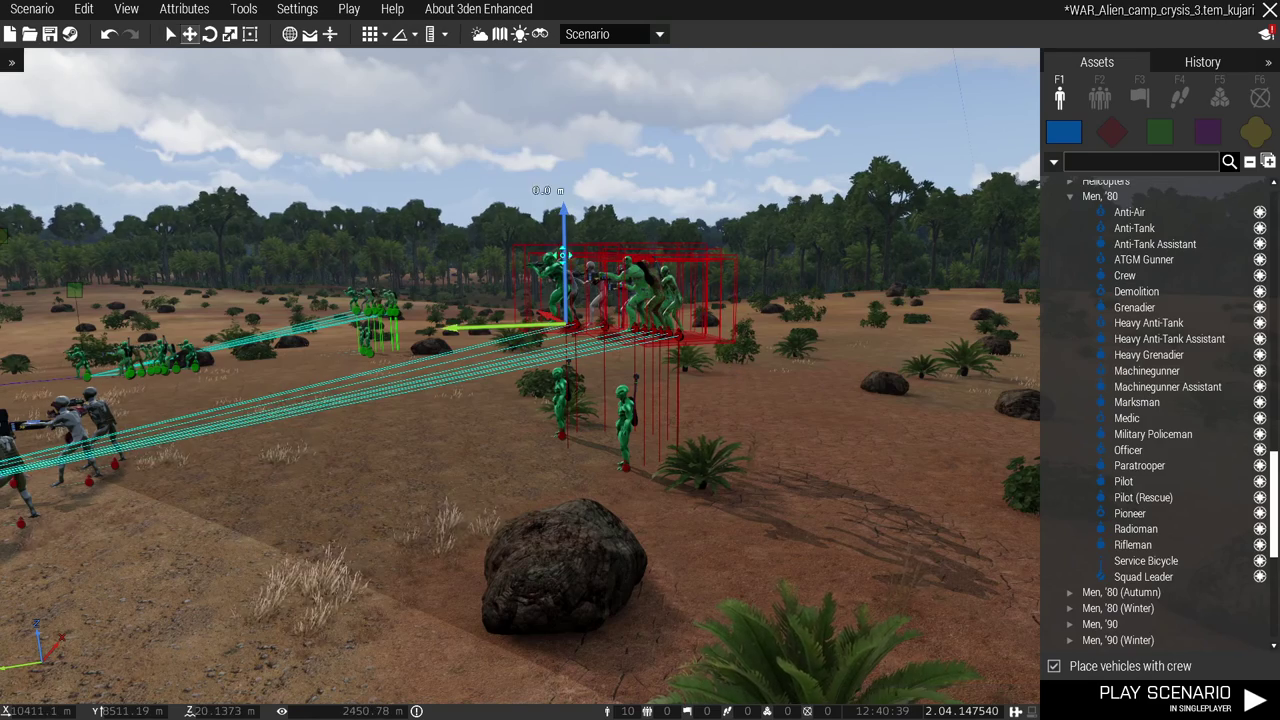
{"action": "right_click_drag", "start_coordinate": [455, 455], "coordinate": [433, 344]}
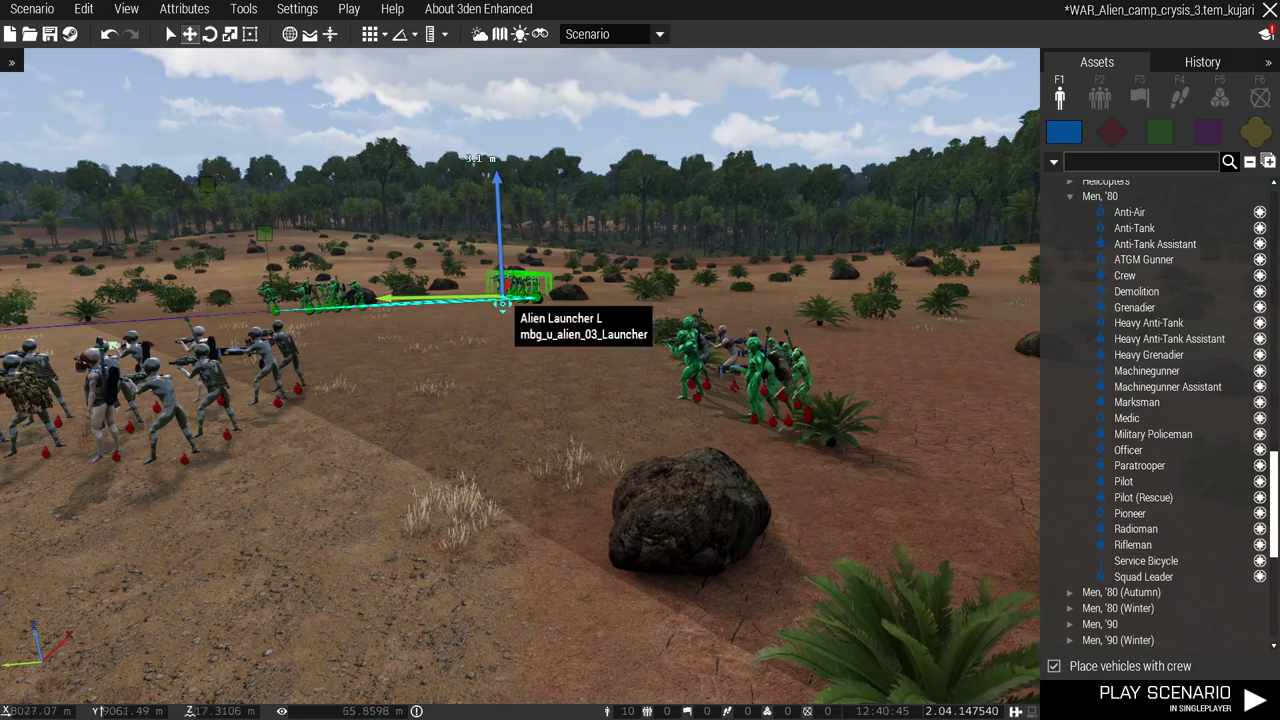
{"action": "key", "text": "w"}
{"action": "right_click_drag", "start_coordinate": [410, 390], "coordinate": [510, 440]}
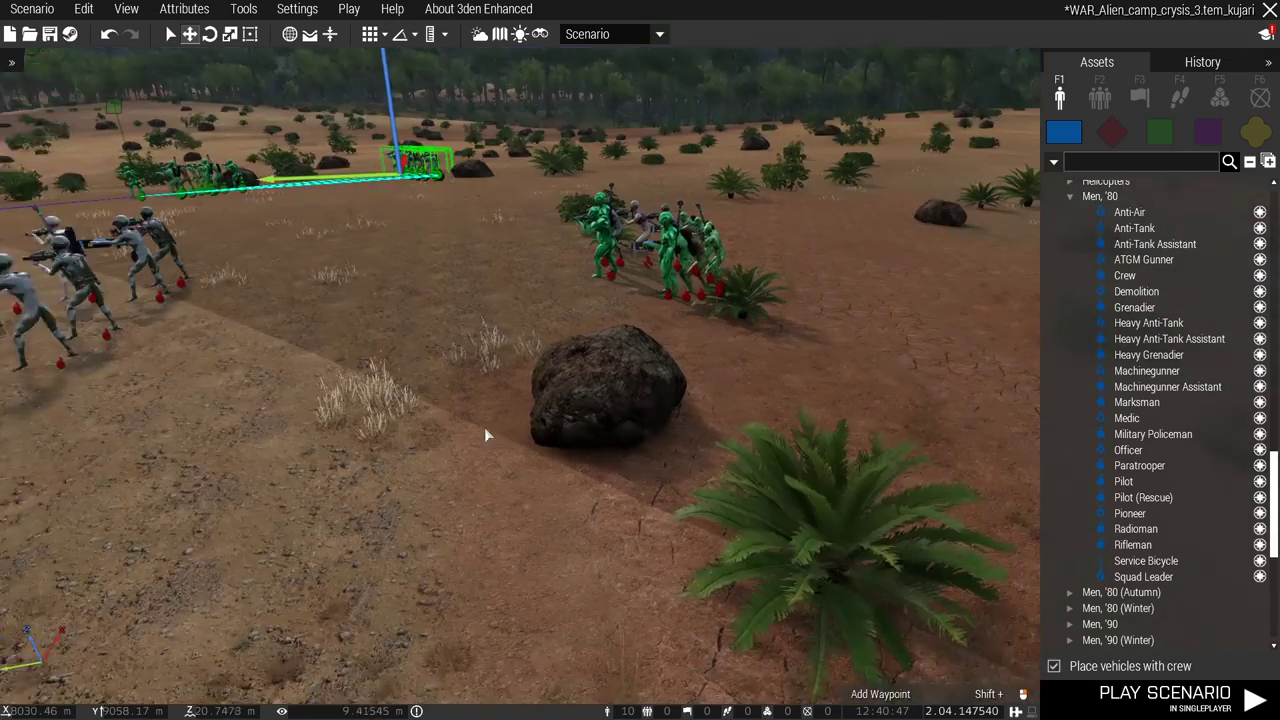
{"action": "key", "text": "w"}
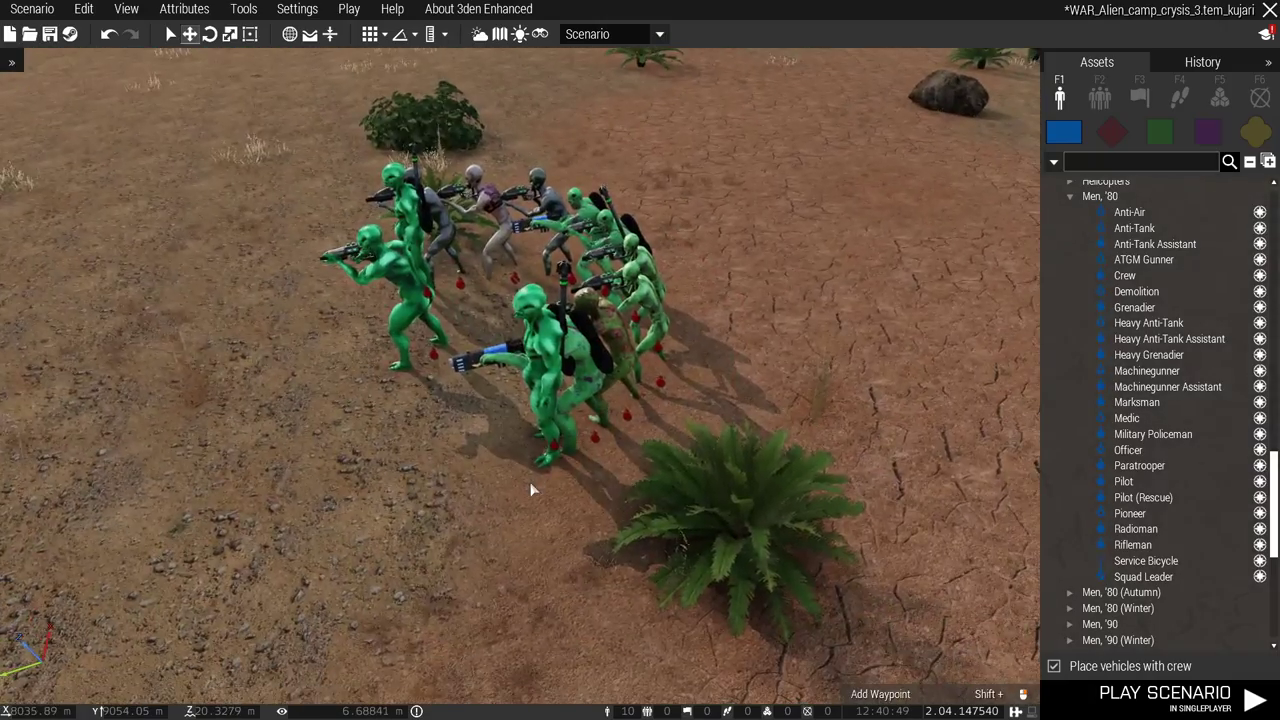
{"action": "key", "text": "a"}
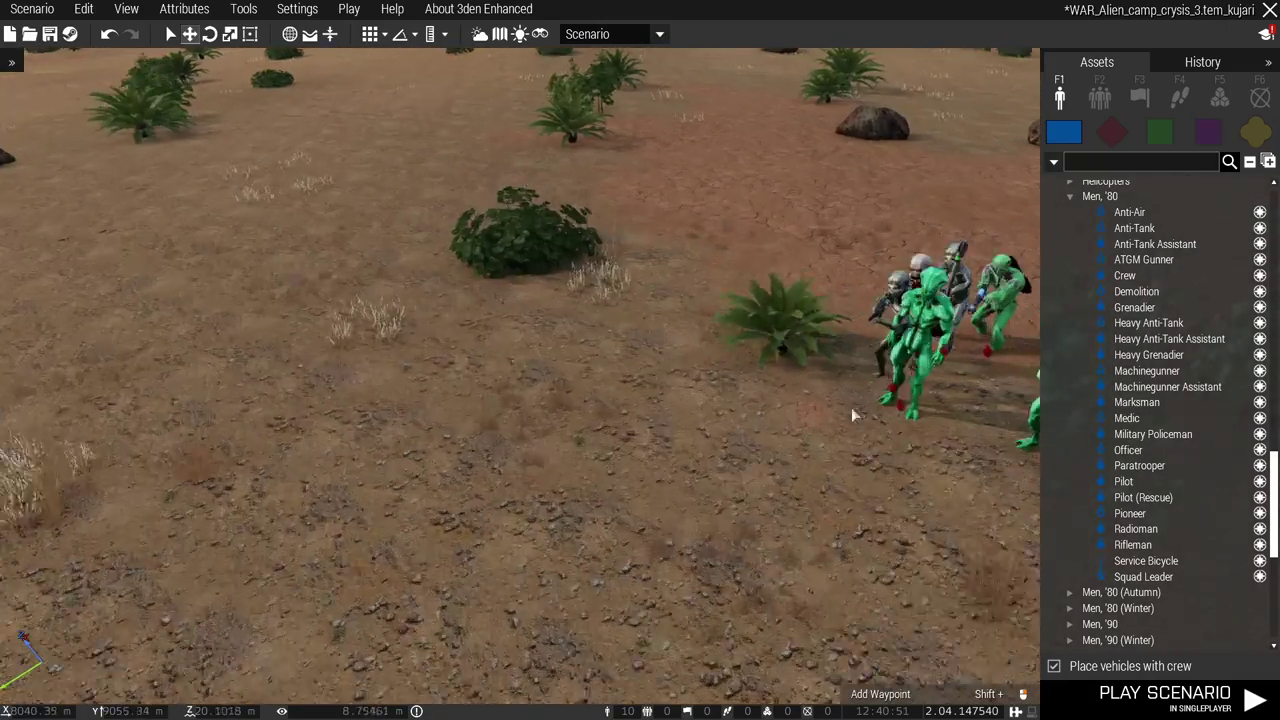
{"action": "key", "text": "s"}
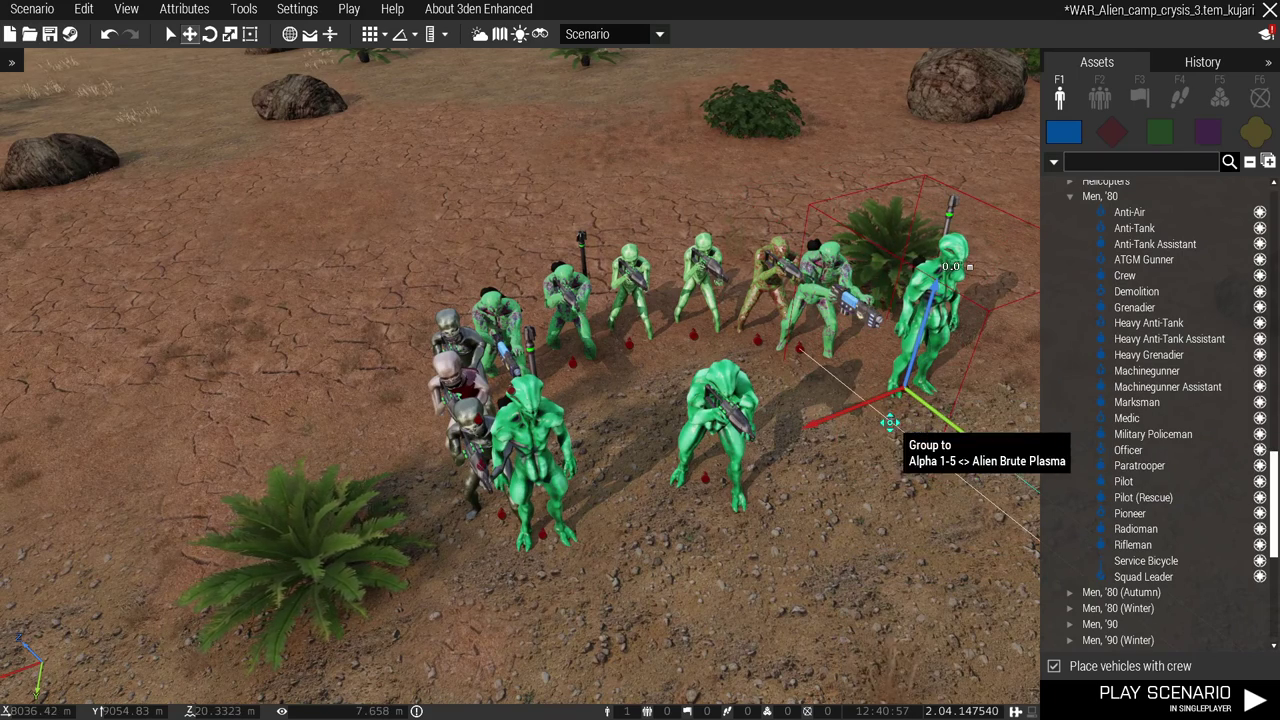
{"action": "right_click", "coordinate": [818, 506]}
{"action": "mouse_move", "coordinate": [818, 506]}
{"action": "right_mouse_down"}
{"action": "mouse_move", "coordinate": [558, 468]}
{"action": "mouse_move", "coordinate": [349, 460]}
{"action": "mouse_move", "coordinate": [3, 476]}
{"action": "mouse_move", "coordinate": [3, 400]}
{"action": "right_mouse_up"}
{"action": "key", "text": "w"}
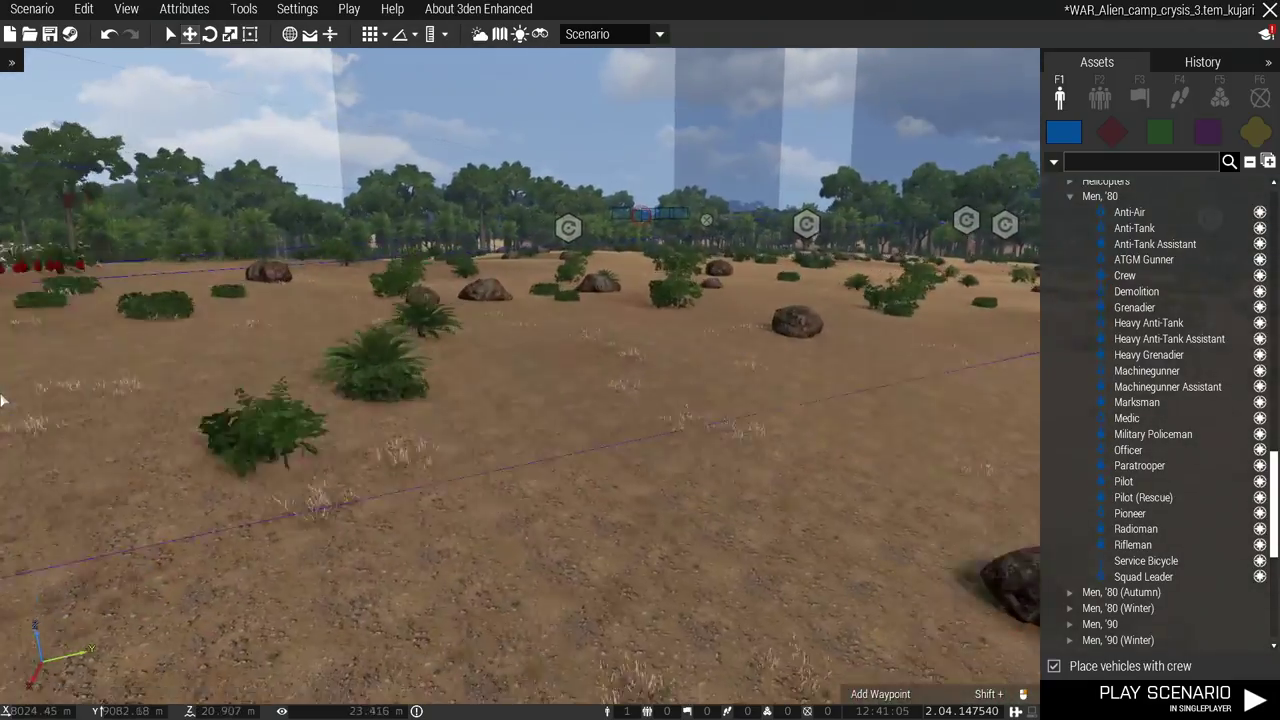
Step: Fly across the savanna to the nano-suit soldiers, then hide the editor UI with Backspace
{"action": "key", "text": "w"}
{"action": "mouse_move", "coordinate": [3, 400]}
{"action": "right_mouse_down"}
{"action": "mouse_move", "coordinate": [84, 387]}
{"action": "mouse_move", "coordinate": [87, 426]}
{"action": "mouse_move", "coordinate": [30, 480]}
{"action": "right_mouse_up"}
{"action": "key", "text": "s"}
{"action": "key", "text": "w"}
{"action": "key", "text": "w"}
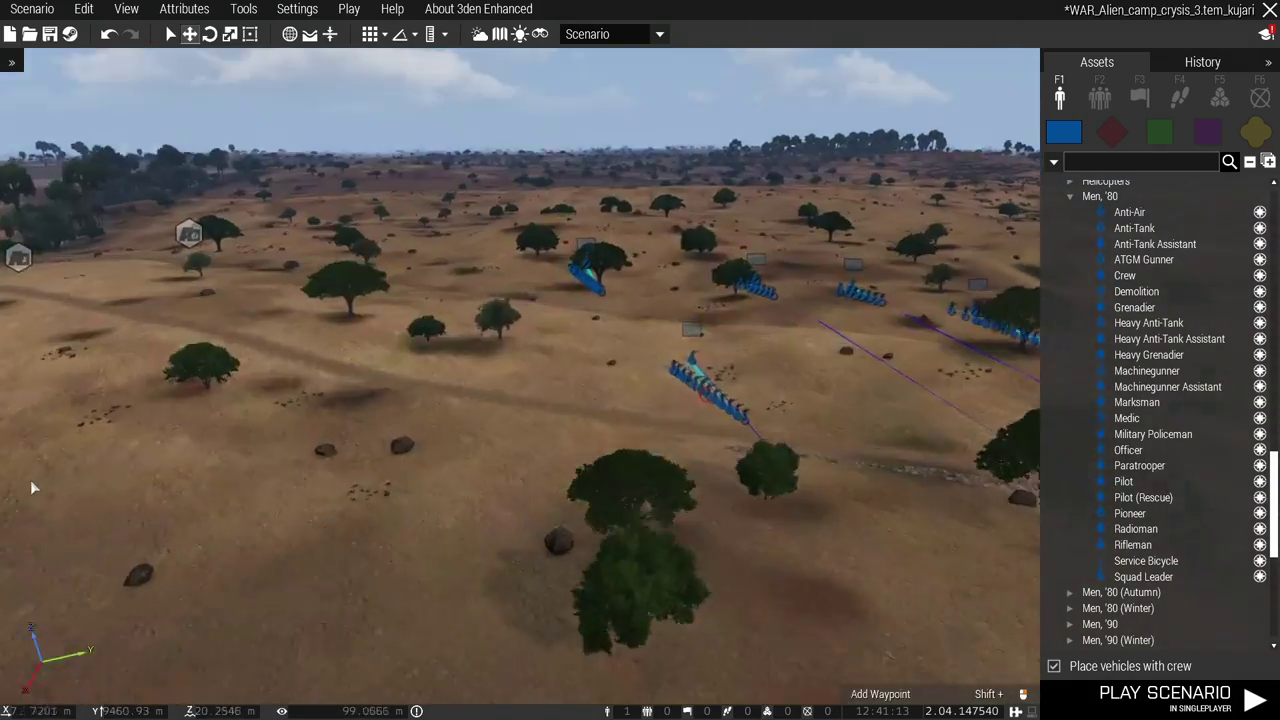
{"action": "key", "text": "w"}
{"action": "mouse_move", "coordinate": [31, 483]}
{"action": "right_mouse_down"}
{"action": "mouse_move", "coordinate": [520, 538]}
{"action": "mouse_move", "coordinate": [787, 495]}
{"action": "right_mouse_up"}
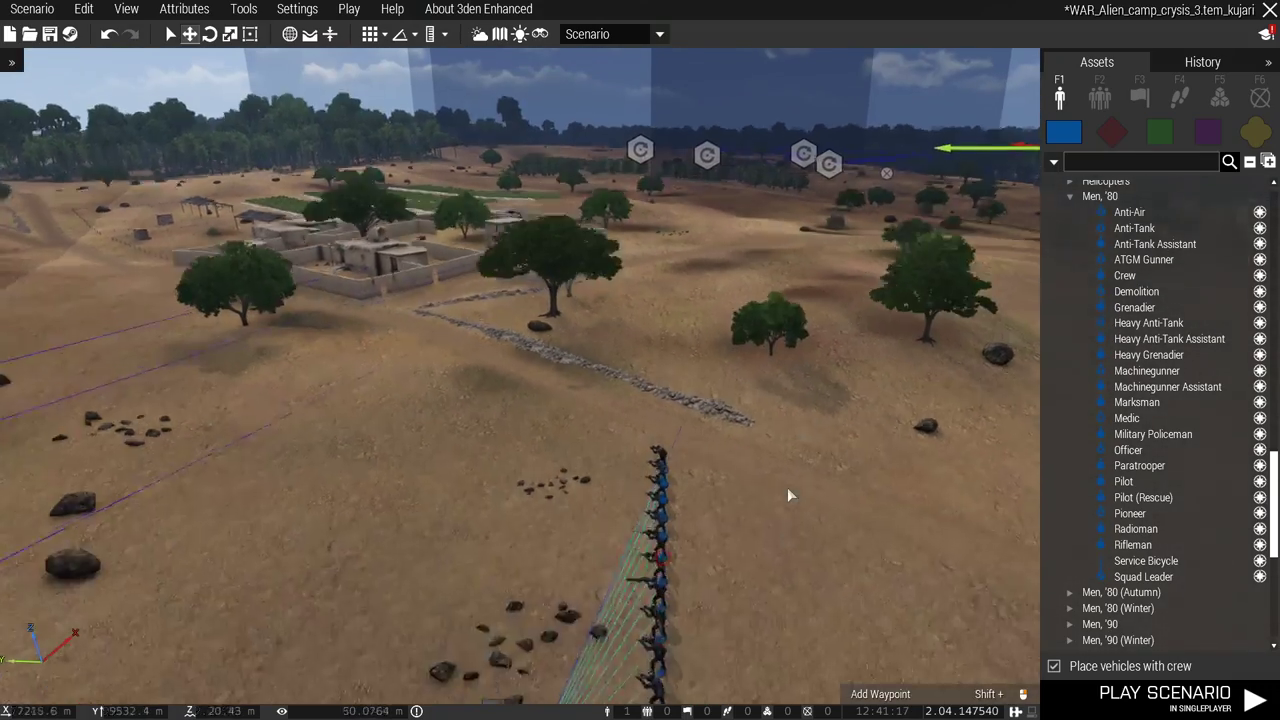
{"action": "scroll", "coordinate": [787, 487], "scroll_direction": "up", "scroll_amount": 5}
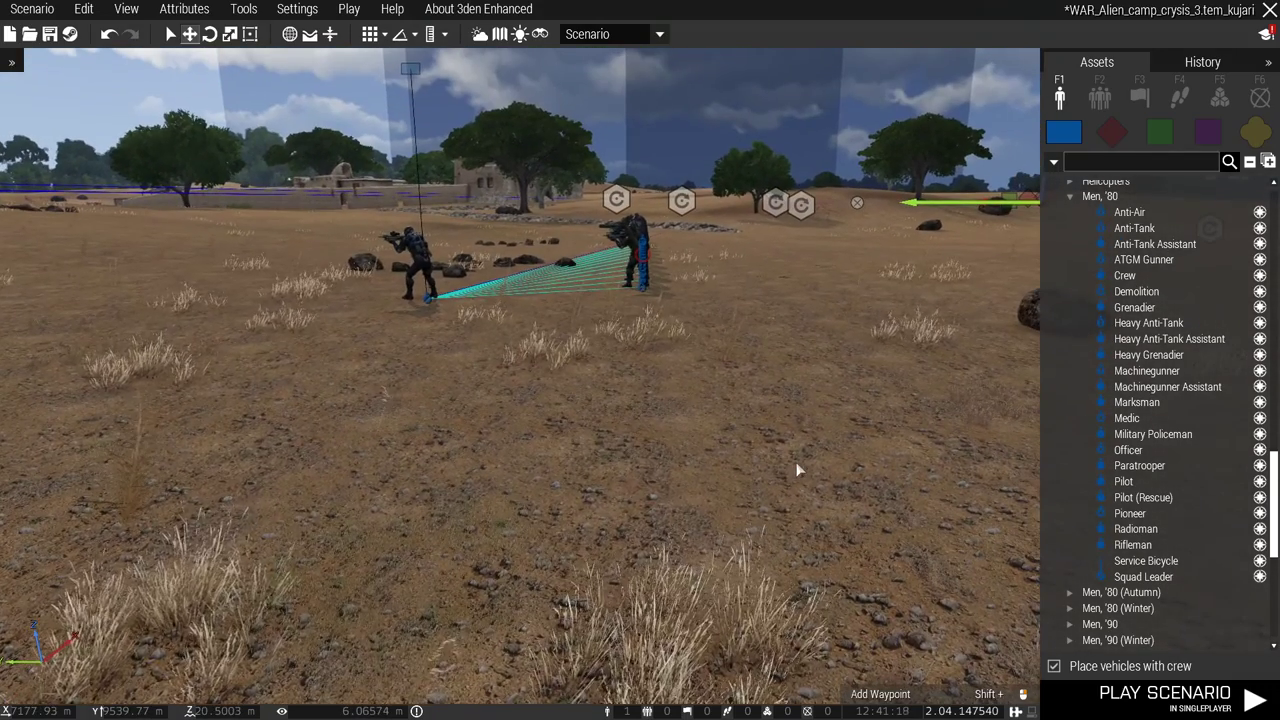
{"action": "right_click_drag", "start_coordinate": [787, 487], "coordinate": [805, 456]}
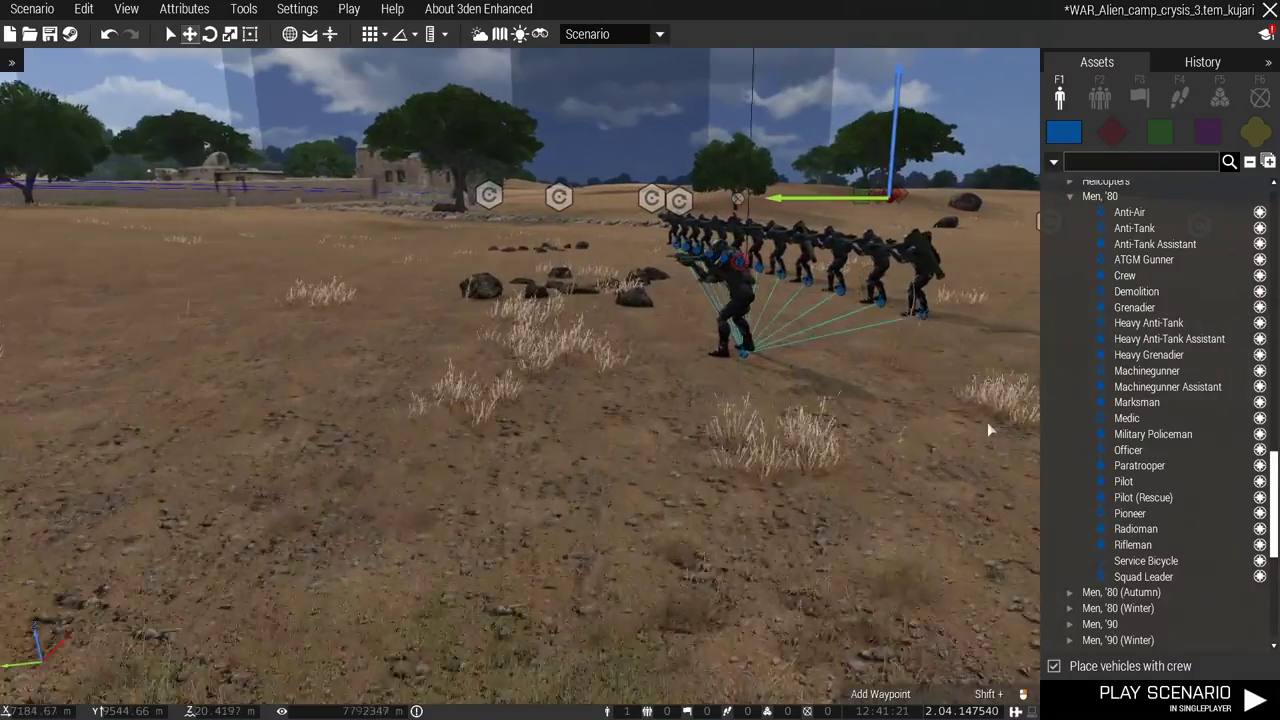
{"action": "key", "text": "w"}
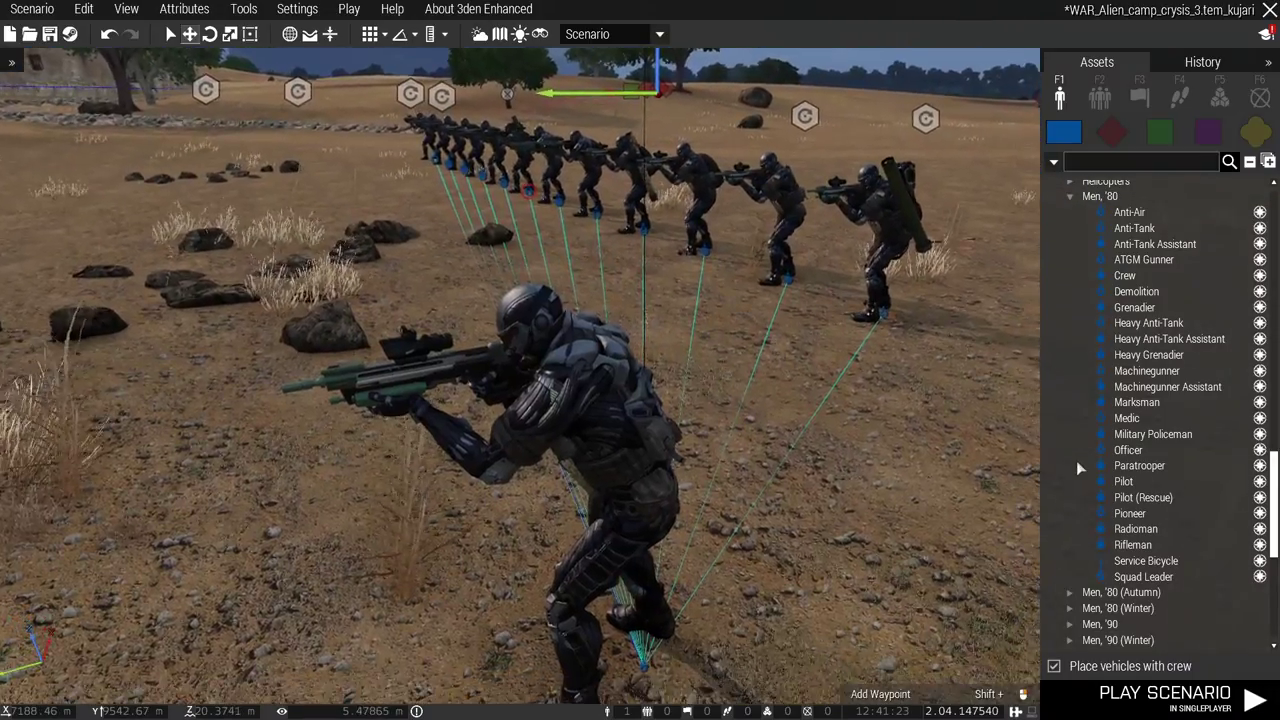
{"action": "mouse_move", "coordinate": [1033, 429]}
{"action": "right_mouse_down"}
{"action": "mouse_move", "coordinate": [1169, 466]}
{"action": "mouse_move", "coordinate": [1197, 490]}
{"action": "mouse_move", "coordinate": [1047, 476]}
{"action": "right_mouse_up"}
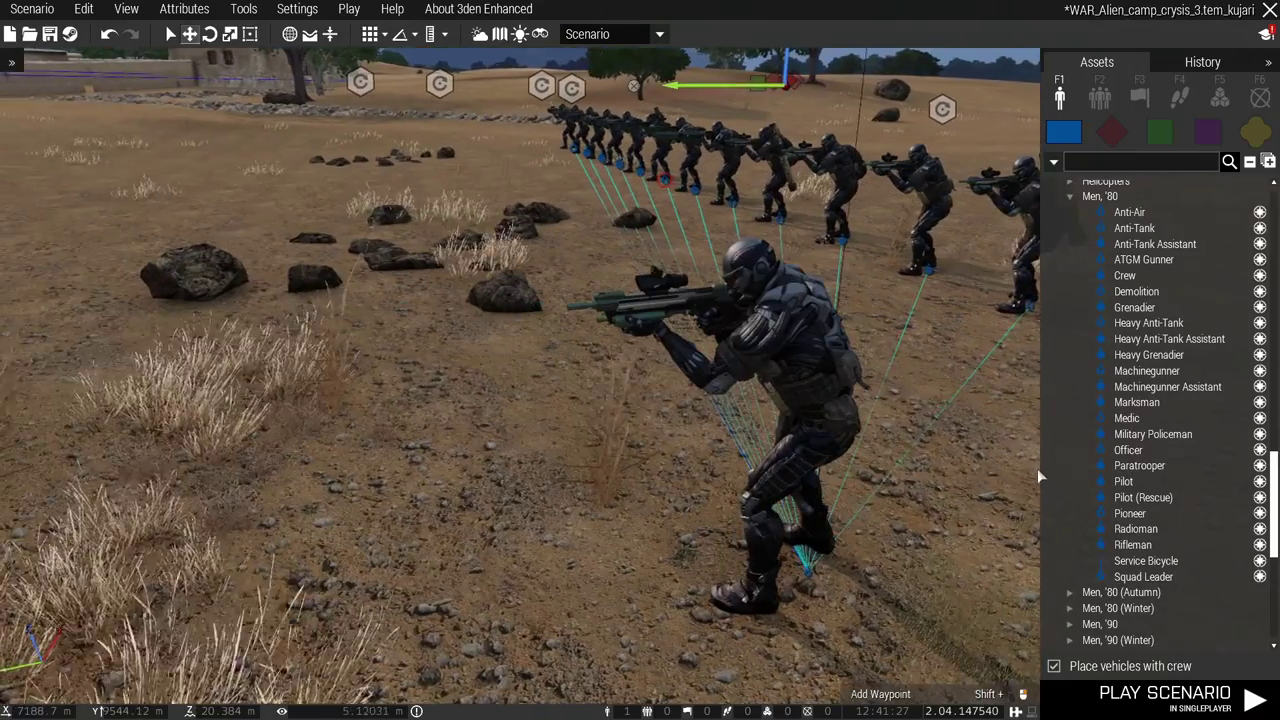
{"action": "mouse_move", "coordinate": [1139, 466]}
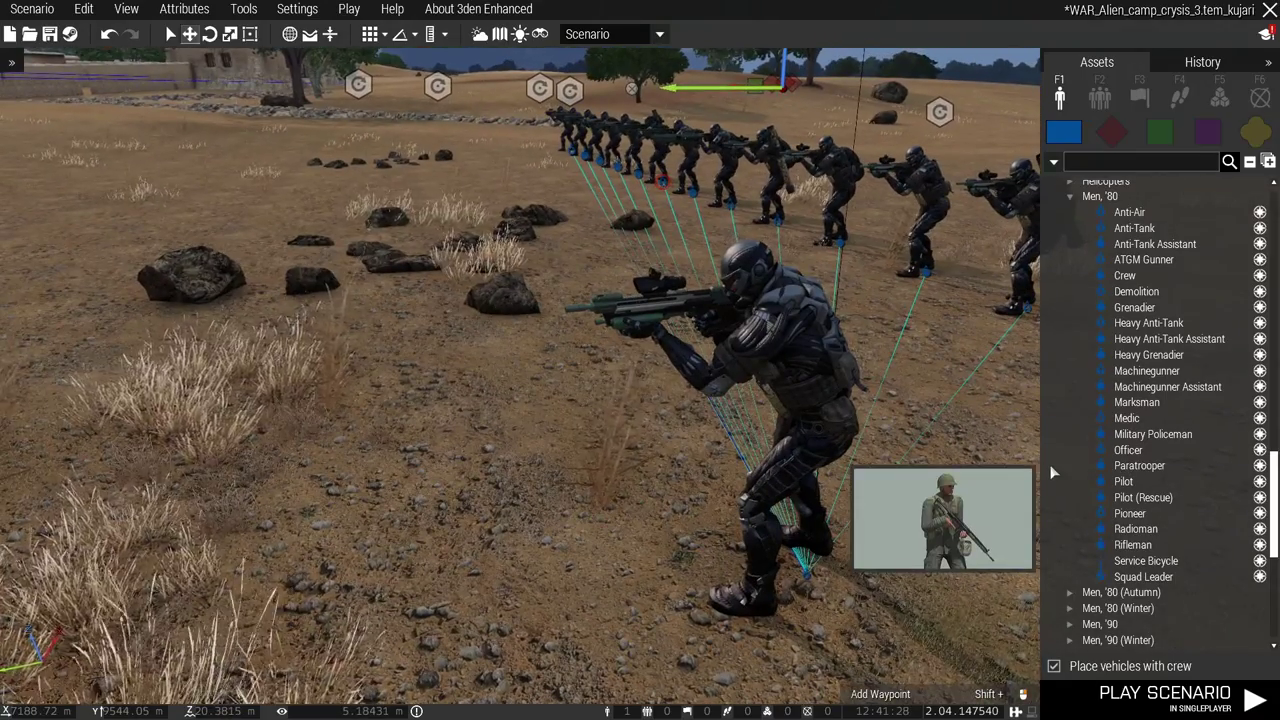
{"action": "key", "text": "BackSpace"}
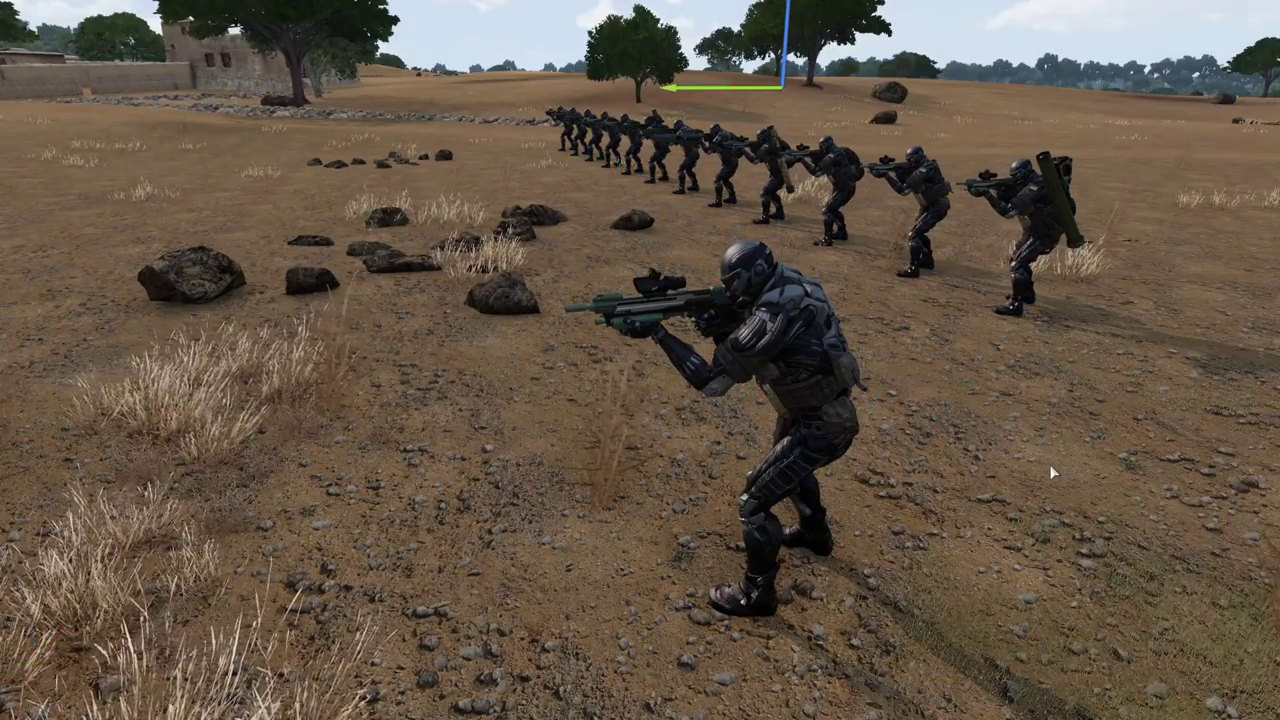
{"action": "right_click_drag", "start_coordinate": [1025, 516], "coordinate": [1037, 492]}
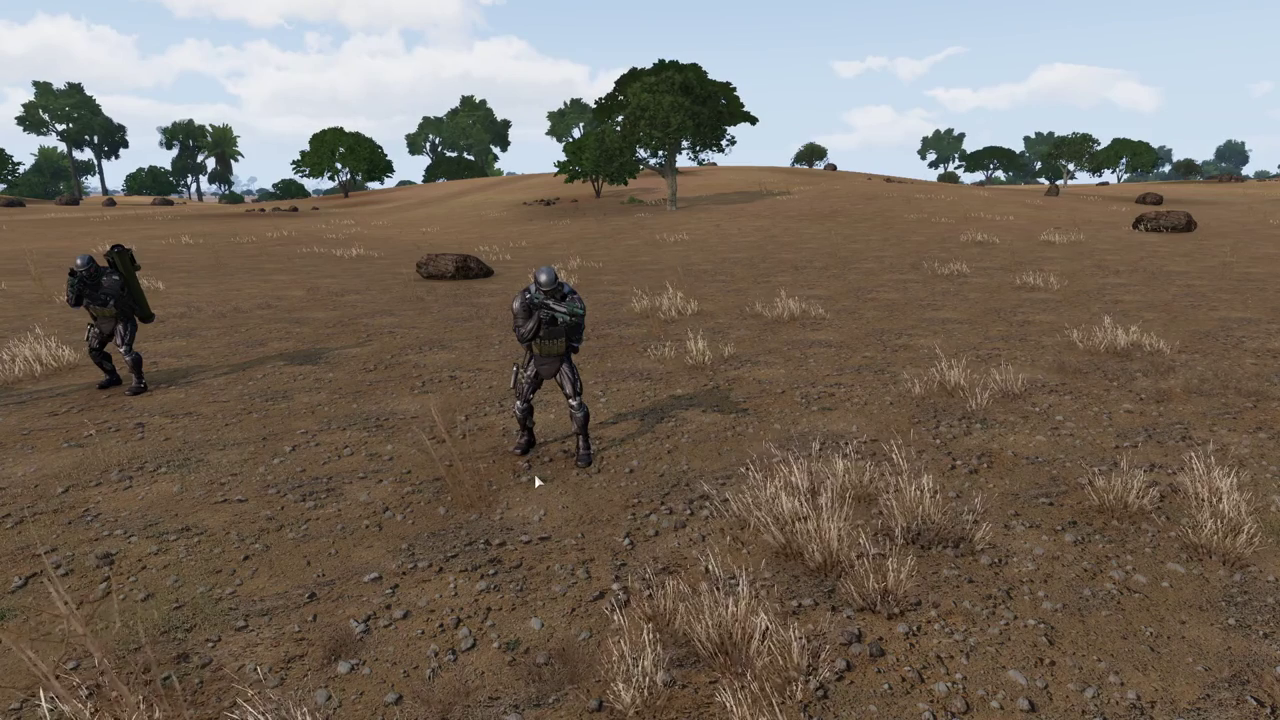
Step: Show the editor UI again and open the nano-suit Team Leader's context menu
{"action": "key", "text": "BackSpace"}
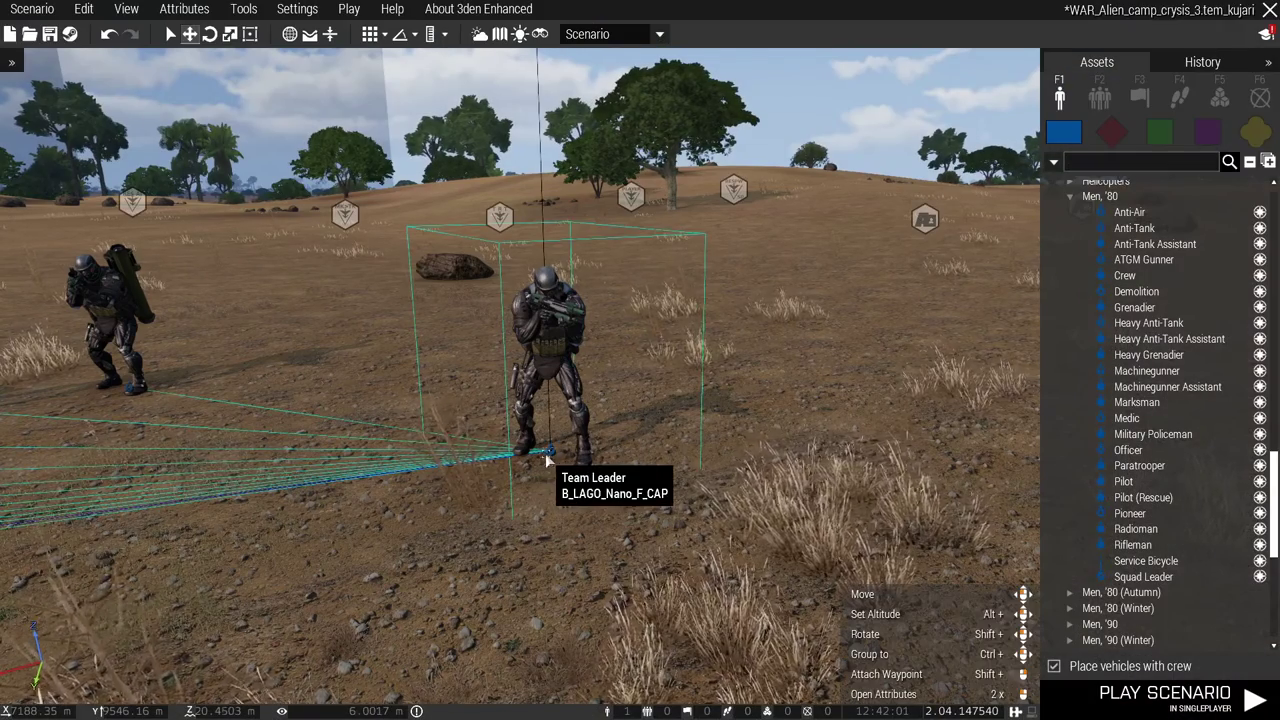
{"action": "right_click", "coordinate": [548, 457]}
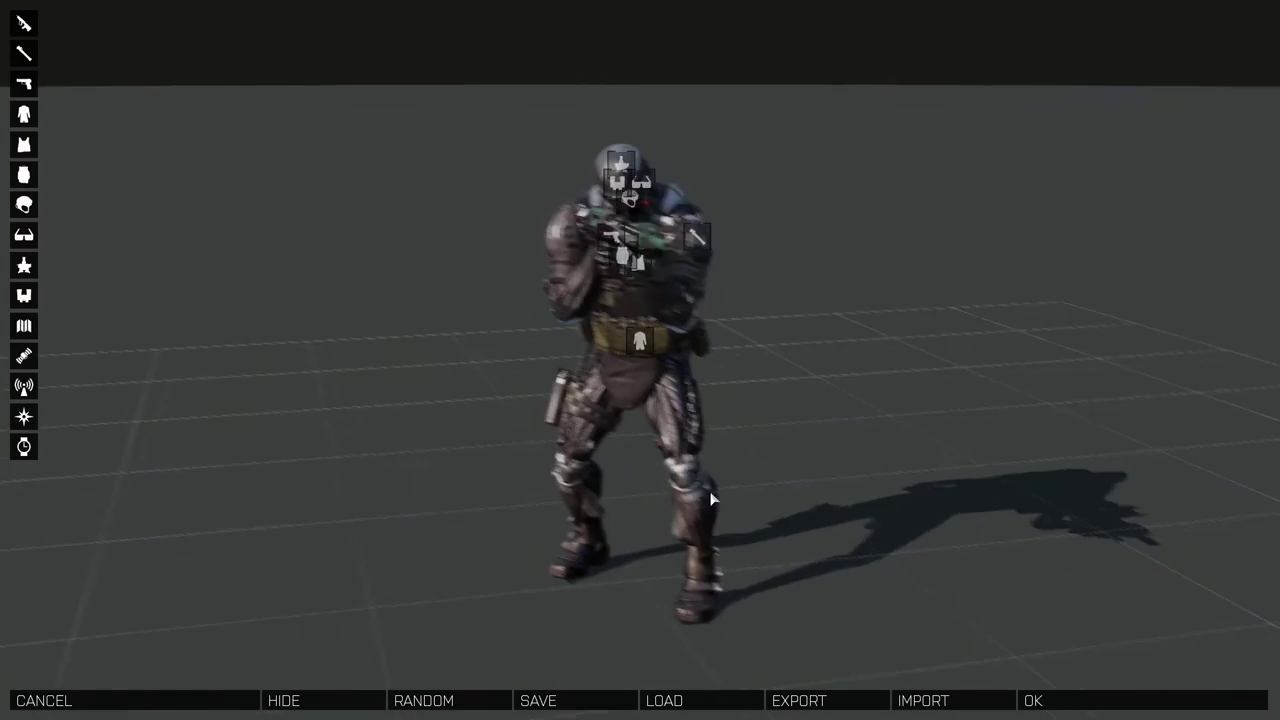
Step: Orbit the Team Leader and equip the SPAS-12 shotgun as his primary weapon
{"action": "left_click_drag", "start_coordinate": [577, 485], "coordinate": [1031, 477]}
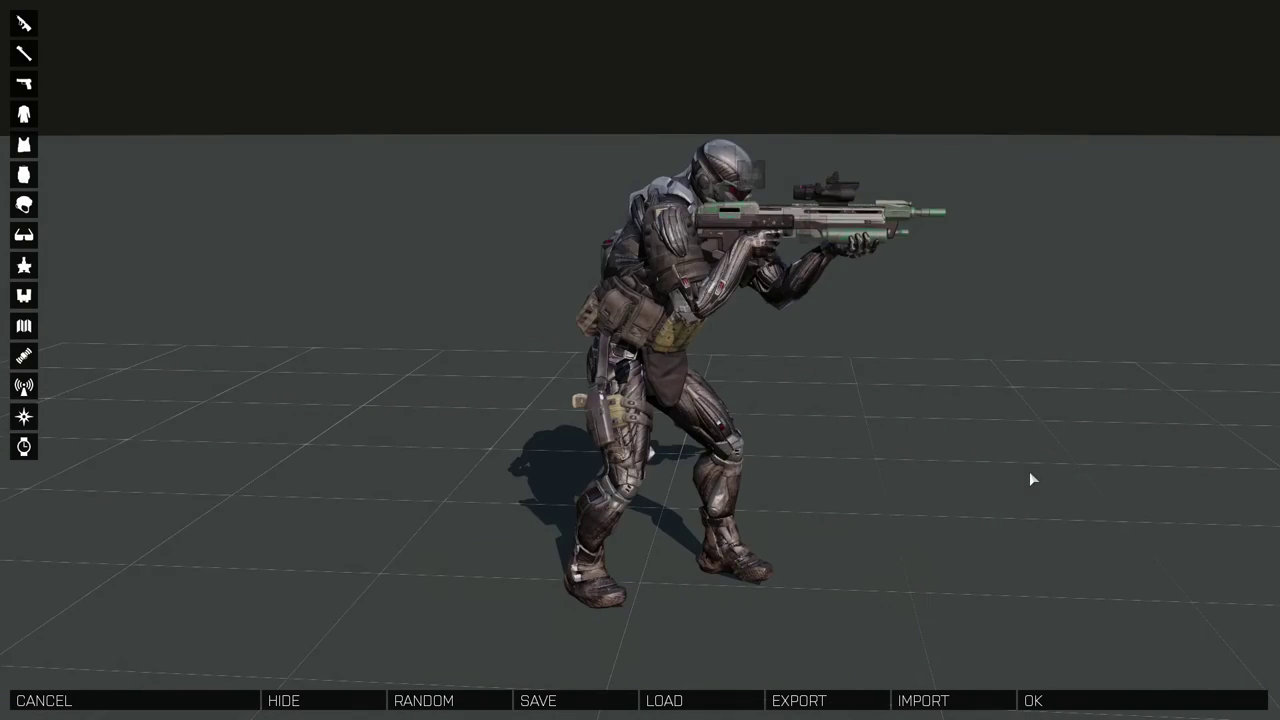
{"action": "scroll", "coordinate": [653, 371], "scroll_direction": "up", "scroll_amount": 3}
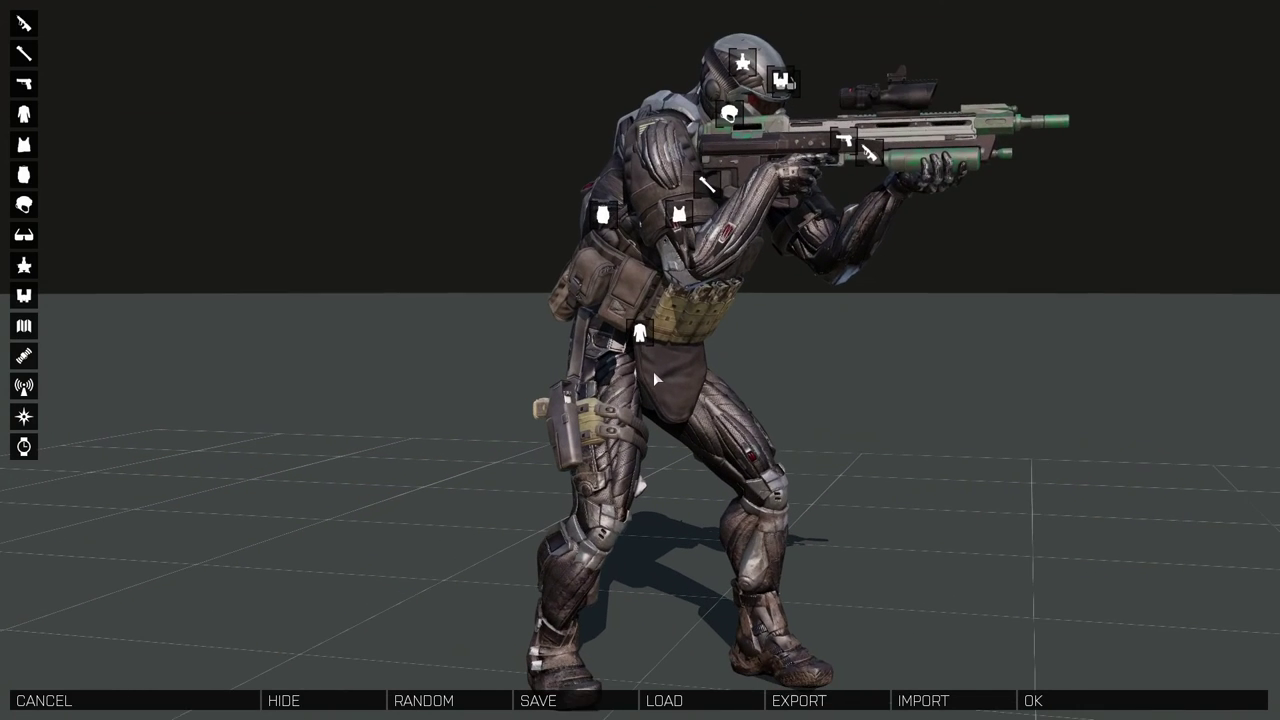
{"action": "scroll", "coordinate": [653, 371], "scroll_direction": "down", "scroll_amount": 2}
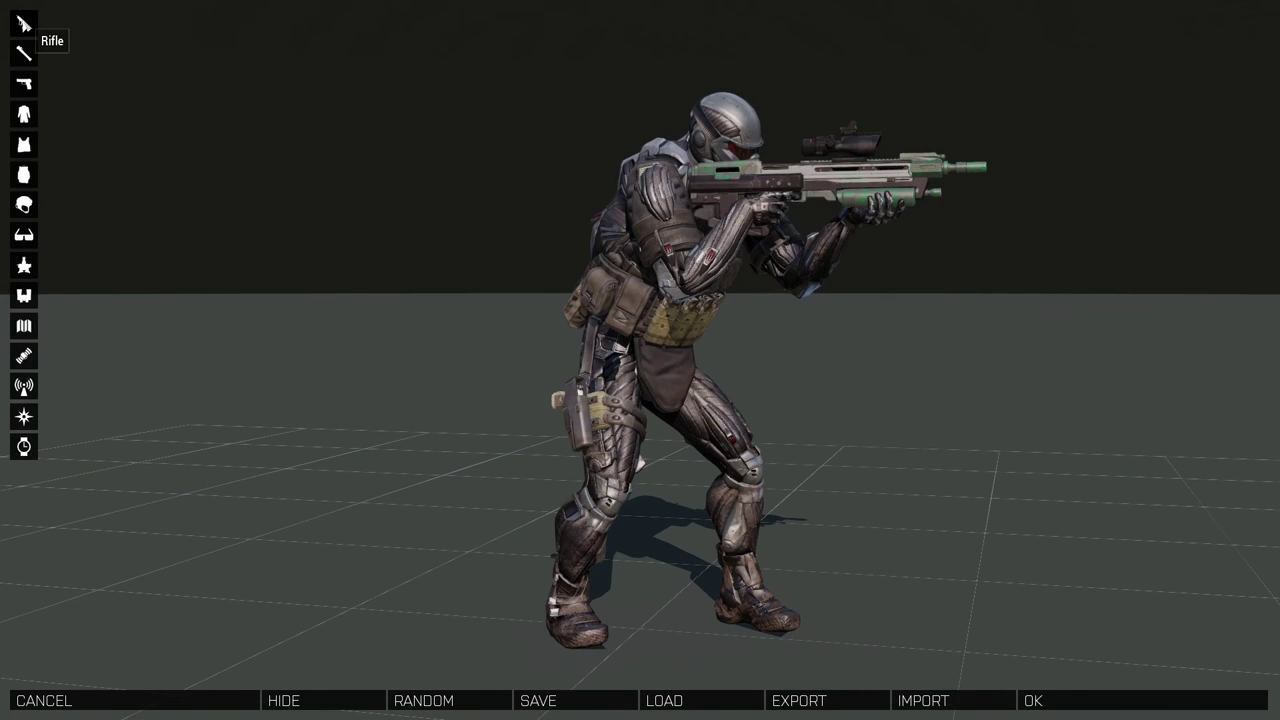
{"action": "left_click", "coordinate": [24, 24]}
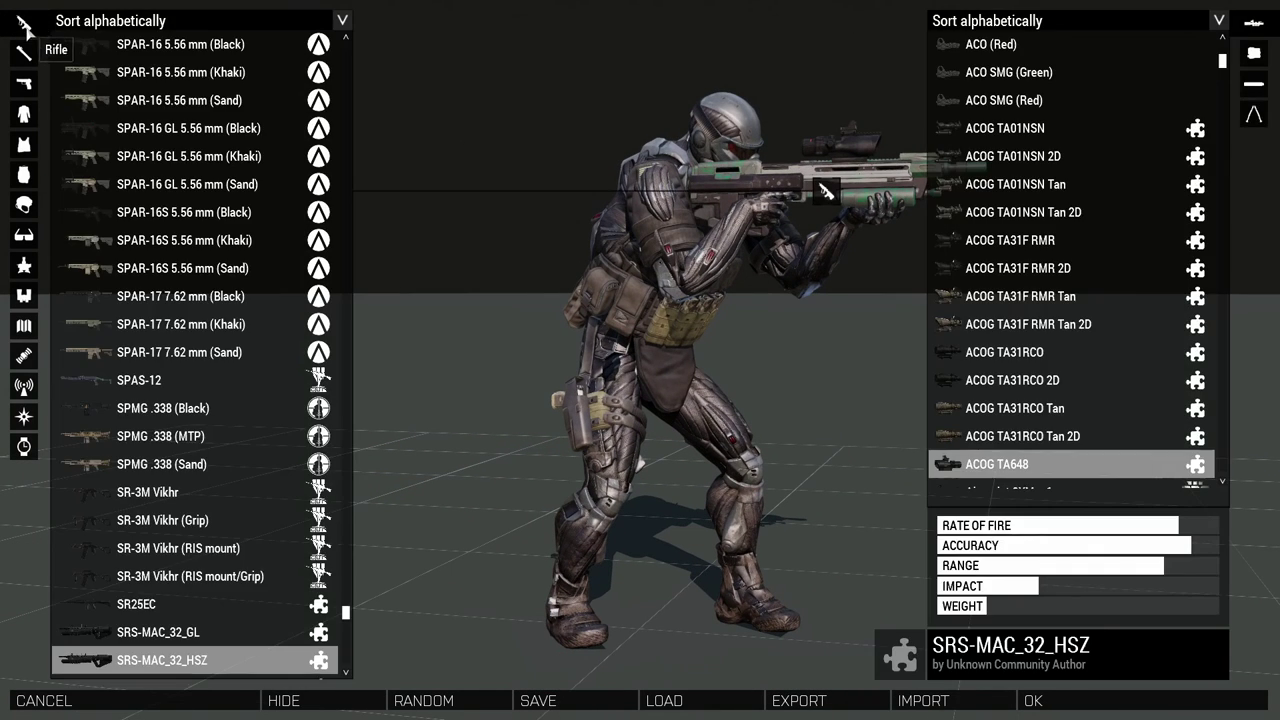
{"action": "left_click", "coordinate": [145, 379]}
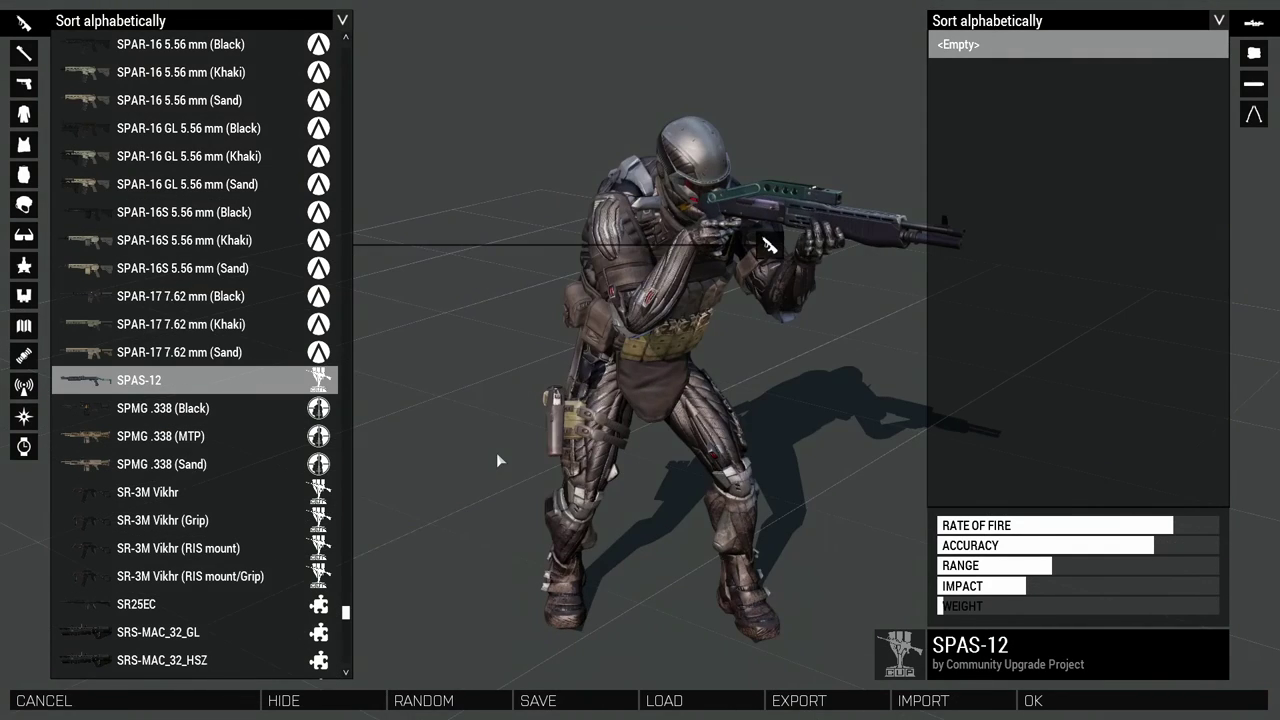
Step: Pick CTRG Urban Uniform (Collar) from the Uniform list to replace the nano suit
{"action": "left_click", "coordinate": [24, 115]}
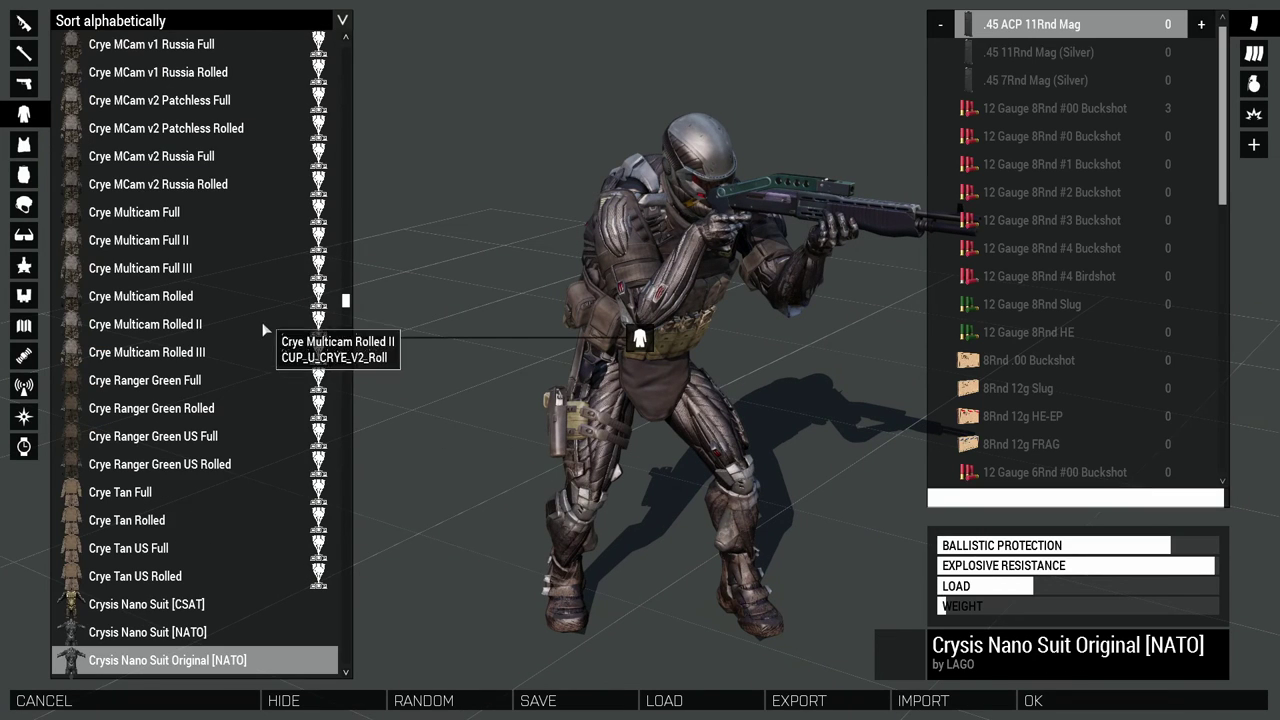
{"action": "scroll", "coordinate": [208, 390], "scroll_direction": "down", "scroll_amount": 3}
{"action": "scroll", "coordinate": [208, 390], "scroll_direction": "down", "scroll_amount": 1}
{"action": "scroll", "coordinate": [208, 390], "scroll_direction": "down", "scroll_amount": 2}
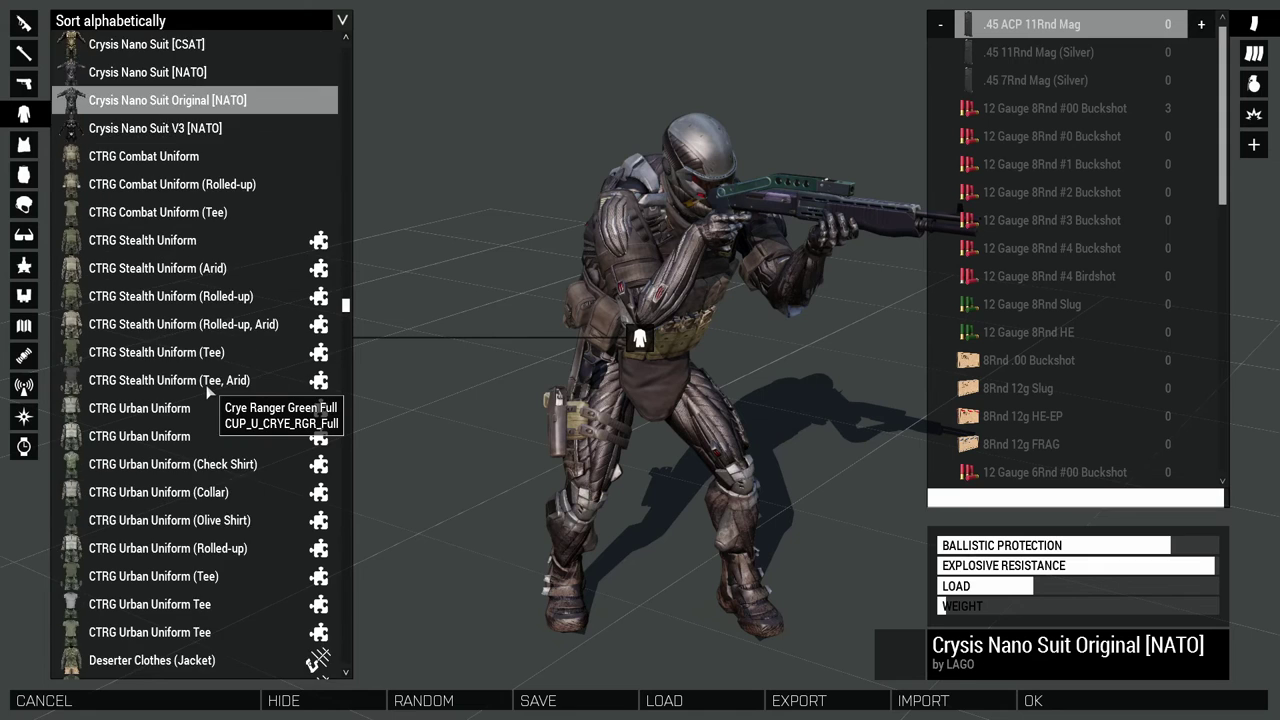
{"action": "scroll", "coordinate": [208, 390], "scroll_direction": "down", "scroll_amount": 1}
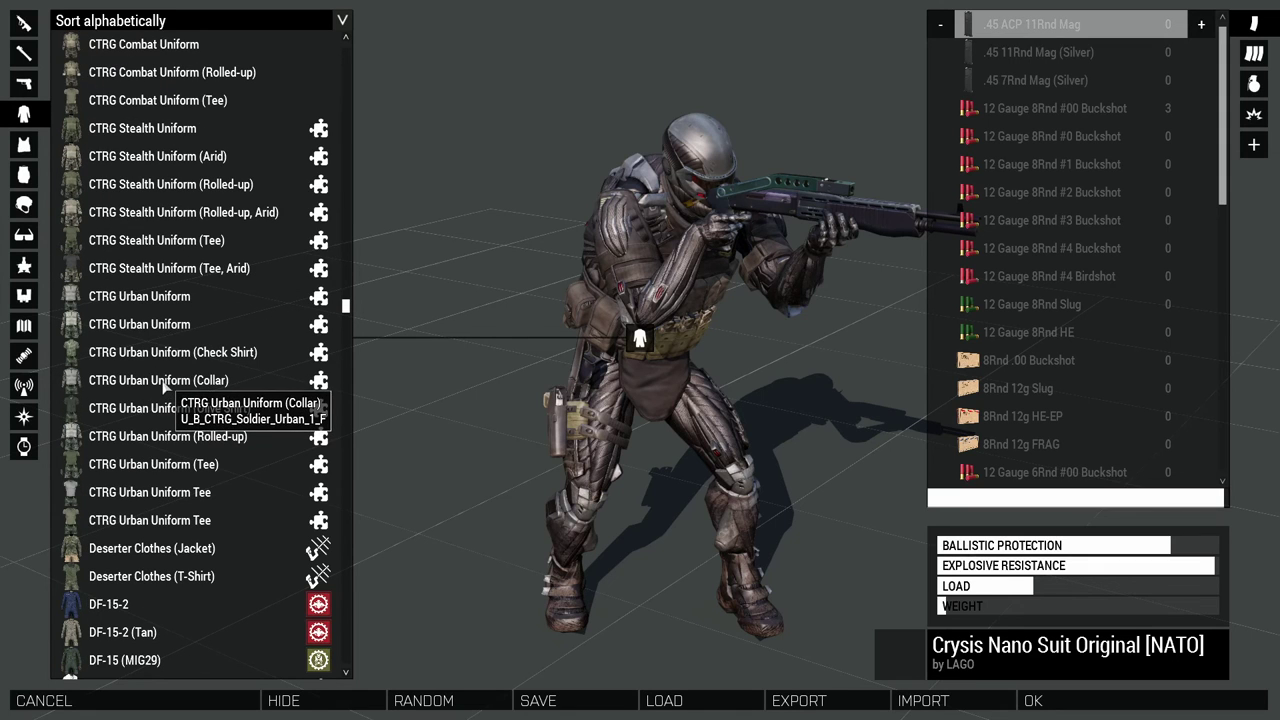
{"action": "left_click", "coordinate": [163, 384]}
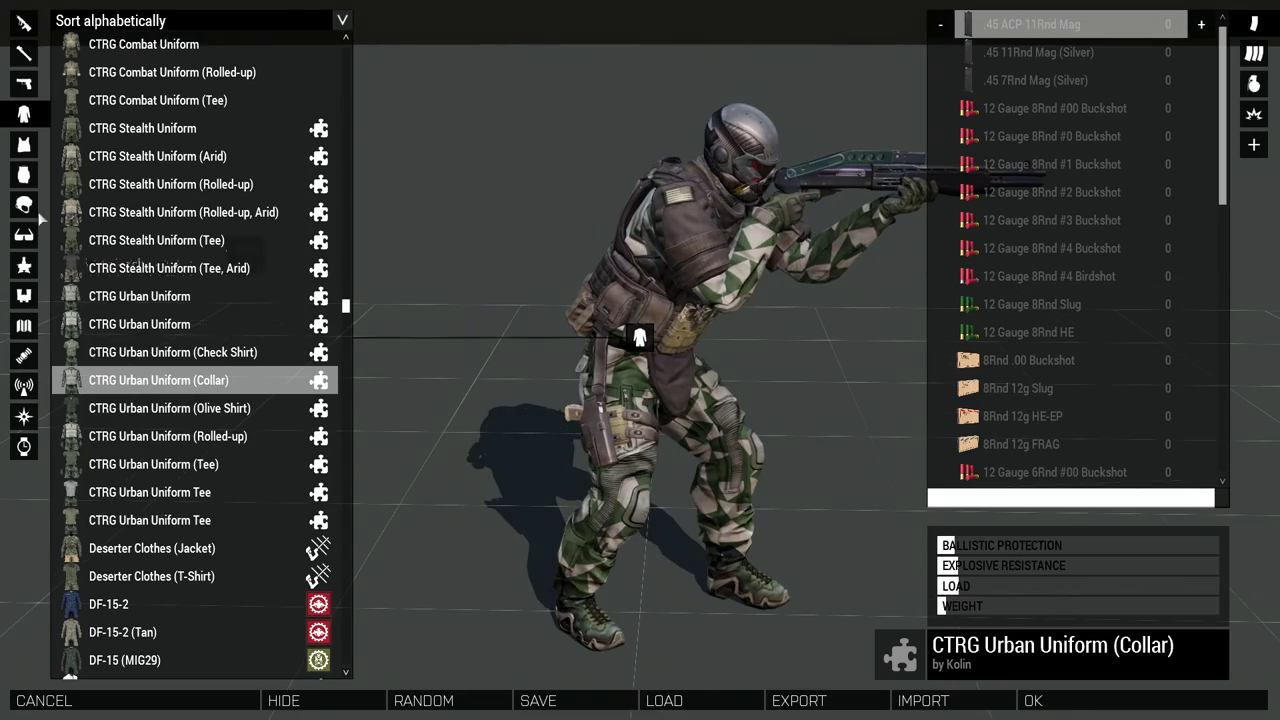
{"action": "scroll", "coordinate": [266, 250], "scroll_direction": "down", "scroll_amount": 3}
{"action": "scroll", "coordinate": [300, 300], "scroll_direction": "down", "scroll_amount": 3}
{"action": "scroll", "coordinate": [341, 358], "scroll_direction": "down", "scroll_amount": 4}
{"action": "scroll", "coordinate": [341, 358], "scroll_direction": "down", "scroll_amount": 15}
{"action": "scroll", "coordinate": [341, 358], "scroll_direction": "down", "scroll_amount": 15}
{"action": "scroll", "coordinate": [335, 350], "scroll_direction": "up", "scroll_amount": 3}
{"action": "scroll", "coordinate": [328, 340], "scroll_direction": "up", "scroll_amount": 20}
{"action": "scroll", "coordinate": [328, 340], "scroll_direction": "up", "scroll_amount": 10}
{"action": "scroll", "coordinate": [335, 220], "scroll_direction": "up", "scroll_amount": 10}
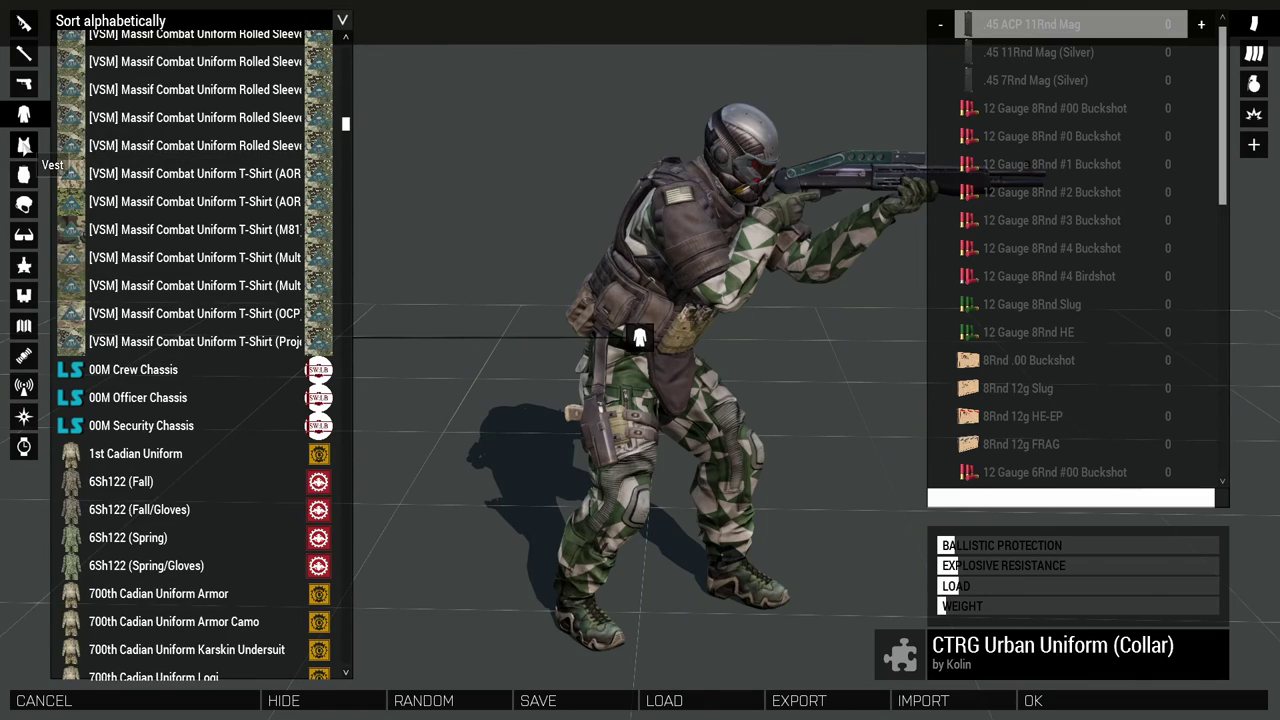
Step: Try the CDF 6B3, Ciras Vers05 and Cadian flak vests, then settle on the [VSM] AOR1 DT FAPC (Operator)
{"action": "left_click", "coordinate": [25, 146]}
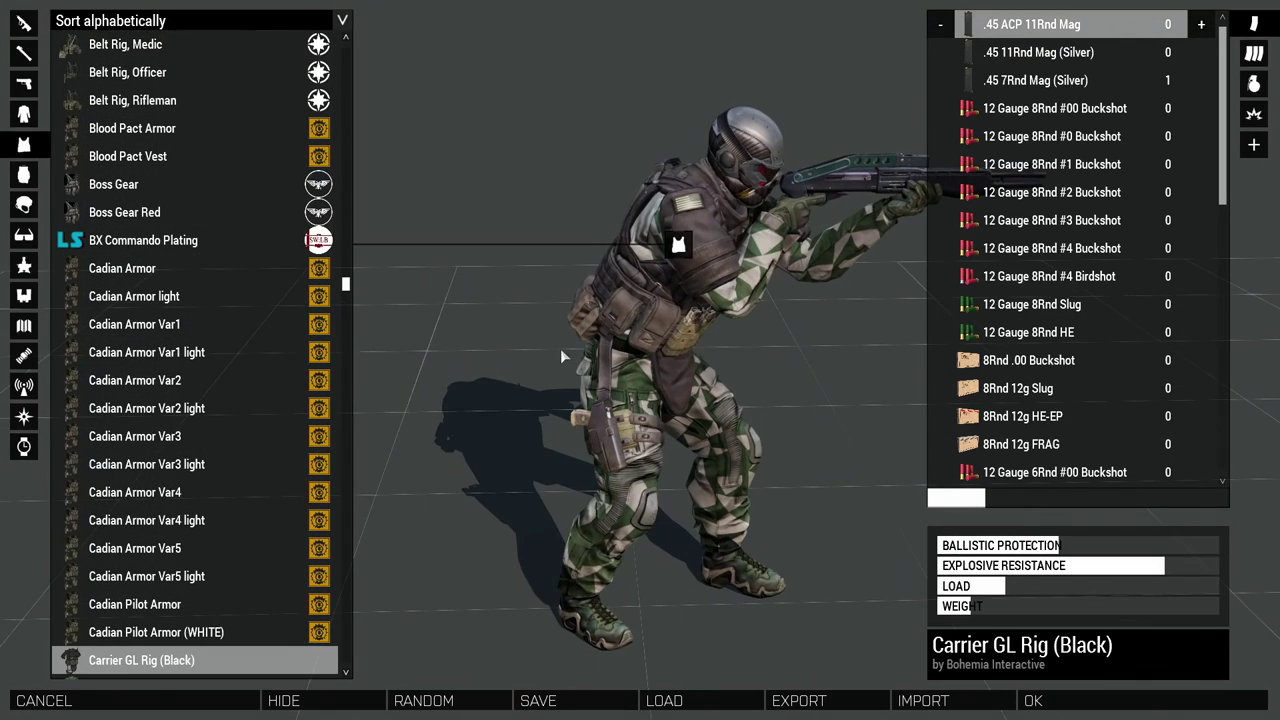
{"action": "scroll", "coordinate": [318, 360], "scroll_direction": "down", "scroll_amount": 3}
{"action": "scroll", "coordinate": [342, 306], "scroll_direction": "down", "scroll_amount": 5}
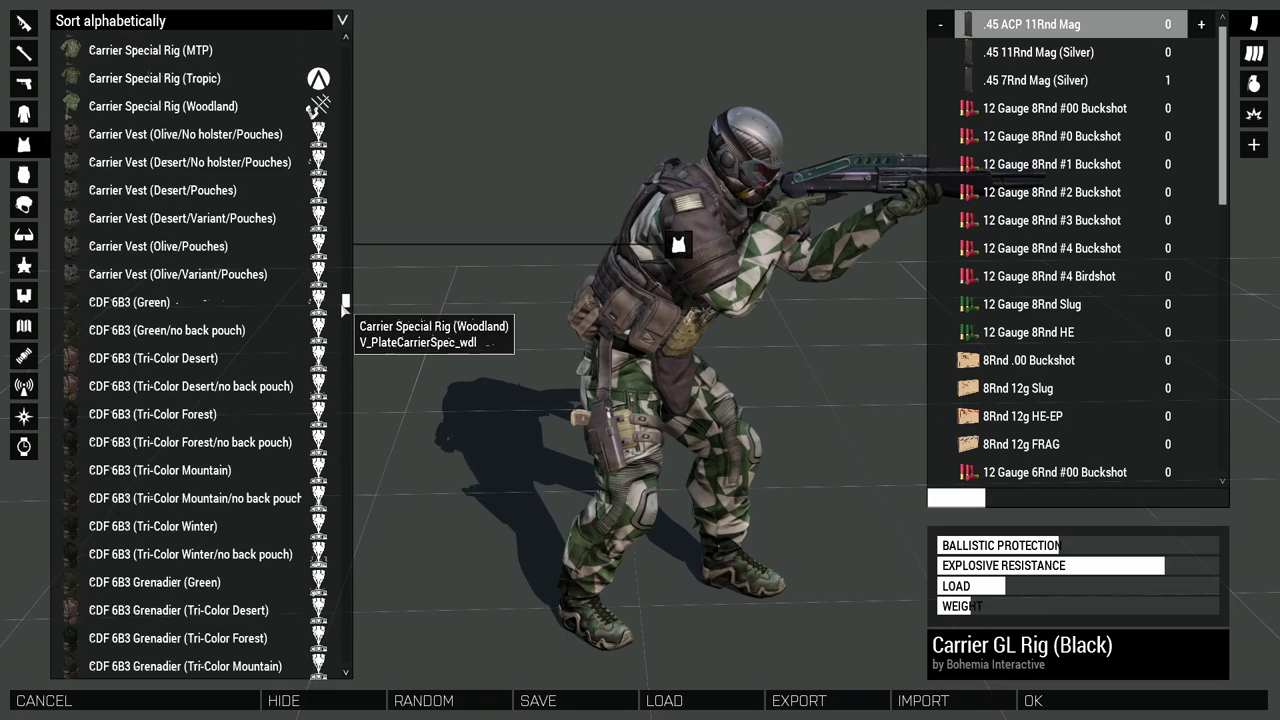
{"action": "left_click", "coordinate": [190, 418]}
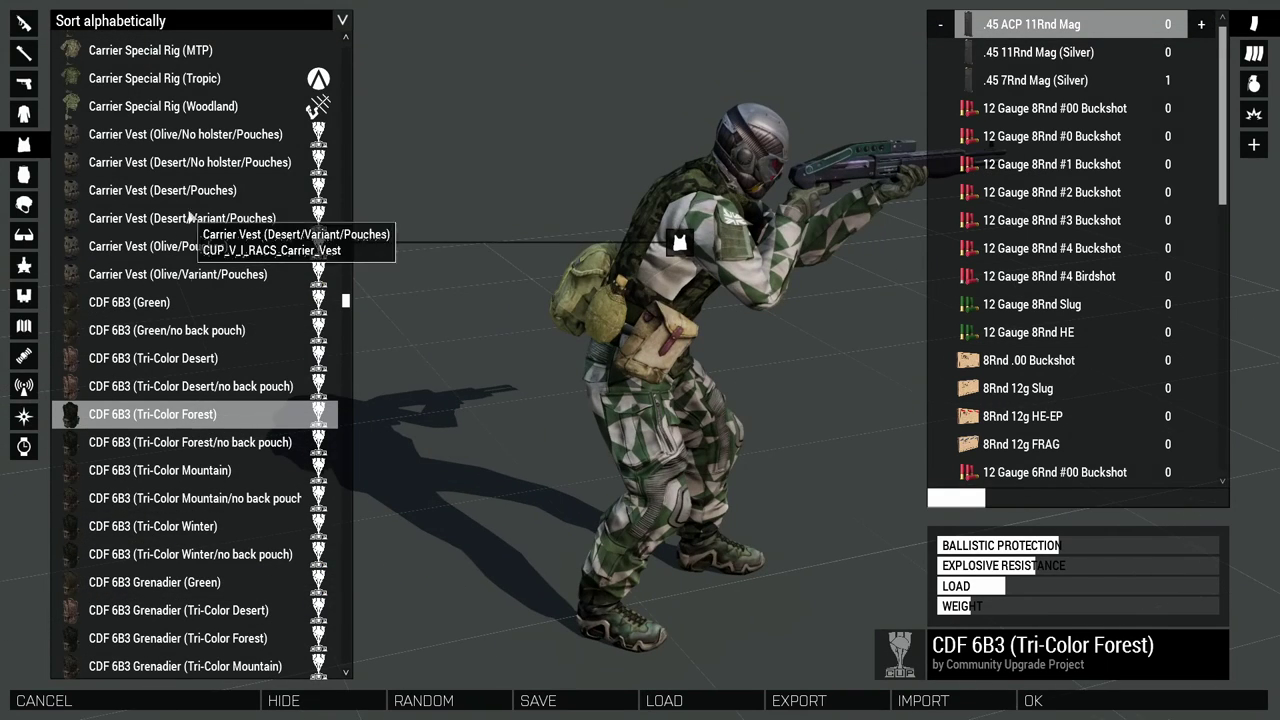
{"action": "scroll", "coordinate": [327, 340], "scroll_direction": "up", "scroll_amount": 2}
{"action": "scroll", "coordinate": [330, 200], "scroll_direction": "up", "scroll_amount": 5}
{"action": "scroll", "coordinate": [320, 50], "scroll_direction": "up", "scroll_amount": 5}
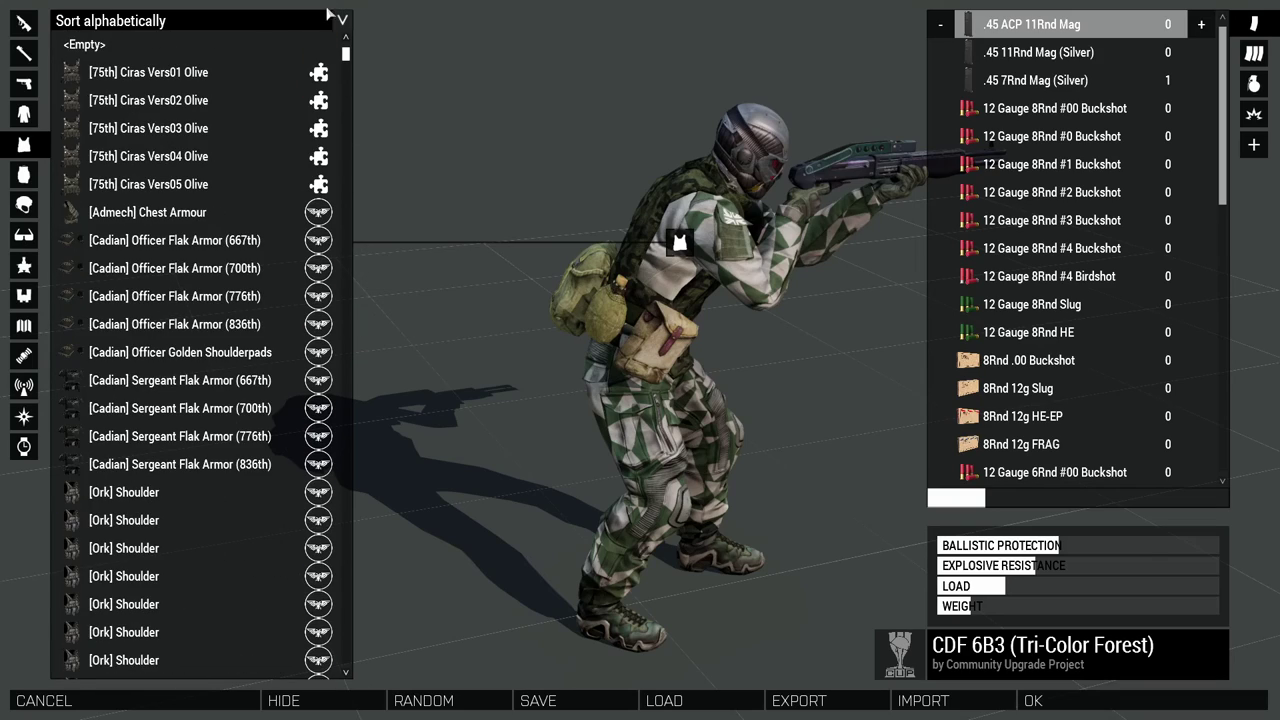
{"action": "left_click", "coordinate": [100, 45]}
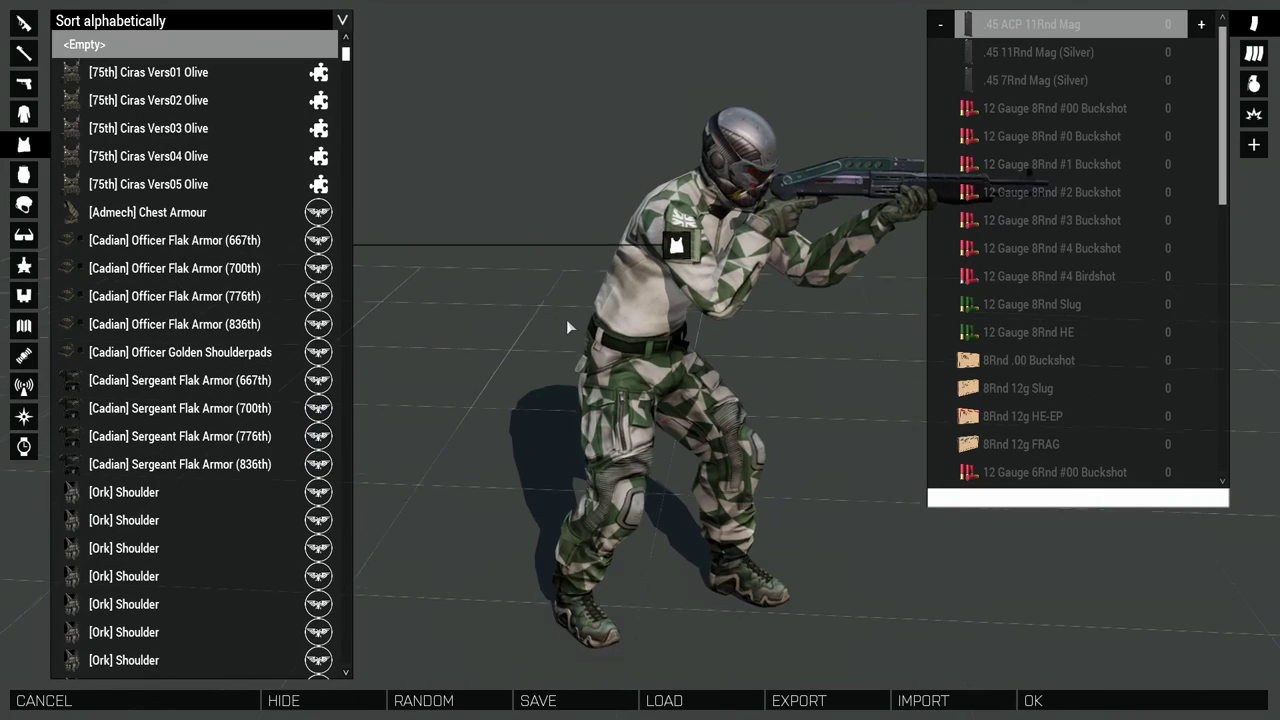
{"action": "left_click", "coordinate": [120, 184]}
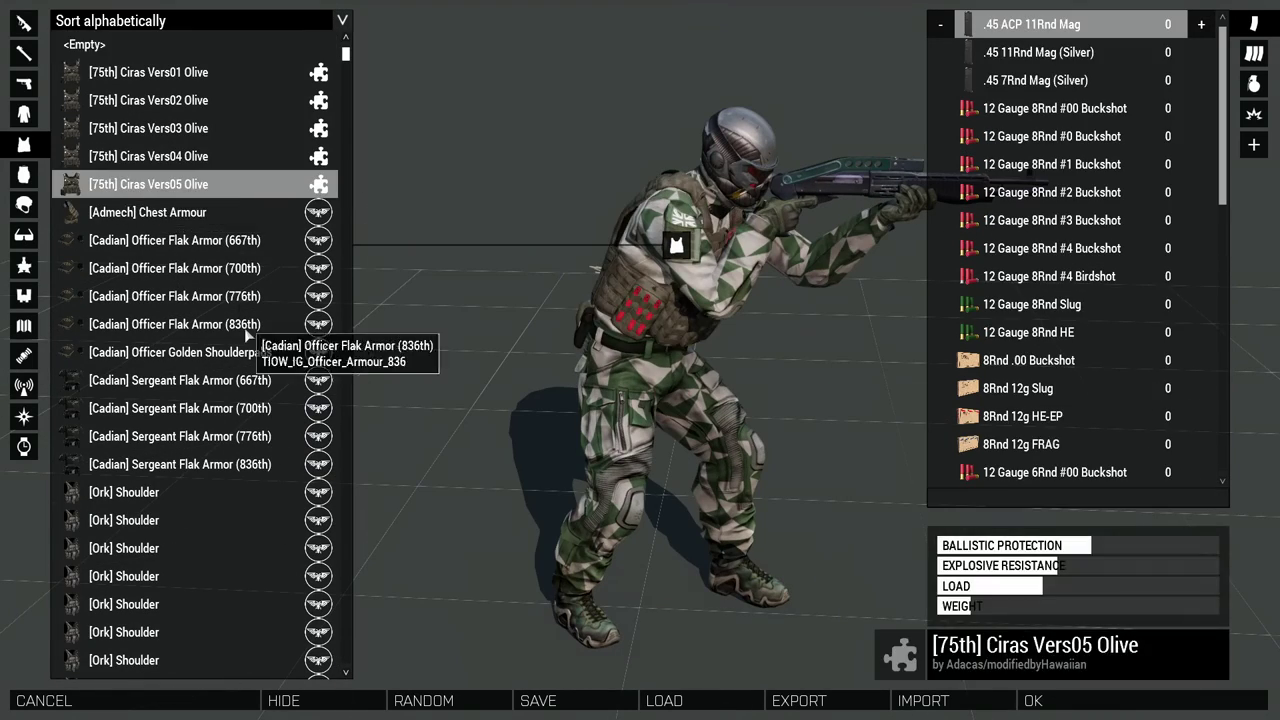
{"action": "left_click", "coordinate": [151, 328]}
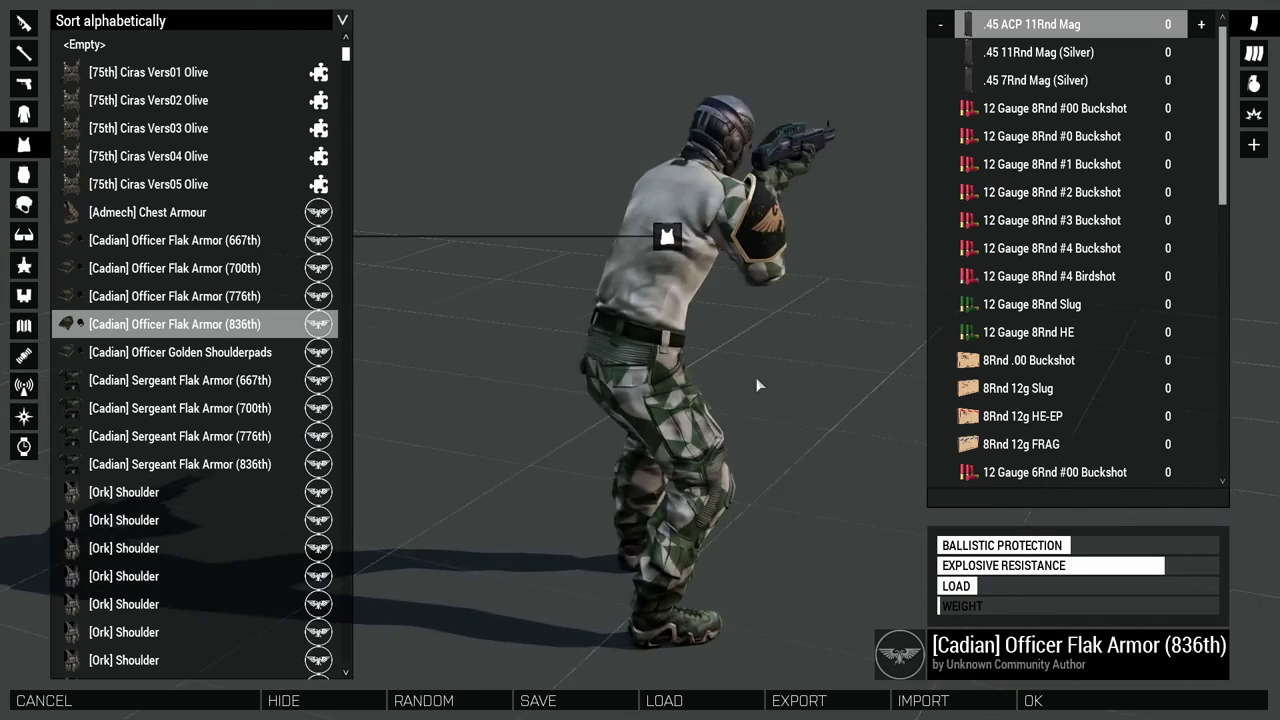
{"action": "scroll", "coordinate": [230, 469], "scroll_direction": "down", "scroll_amount": 3}
{"action": "scroll", "coordinate": [230, 469], "scroll_direction": "down", "scroll_amount": 3}
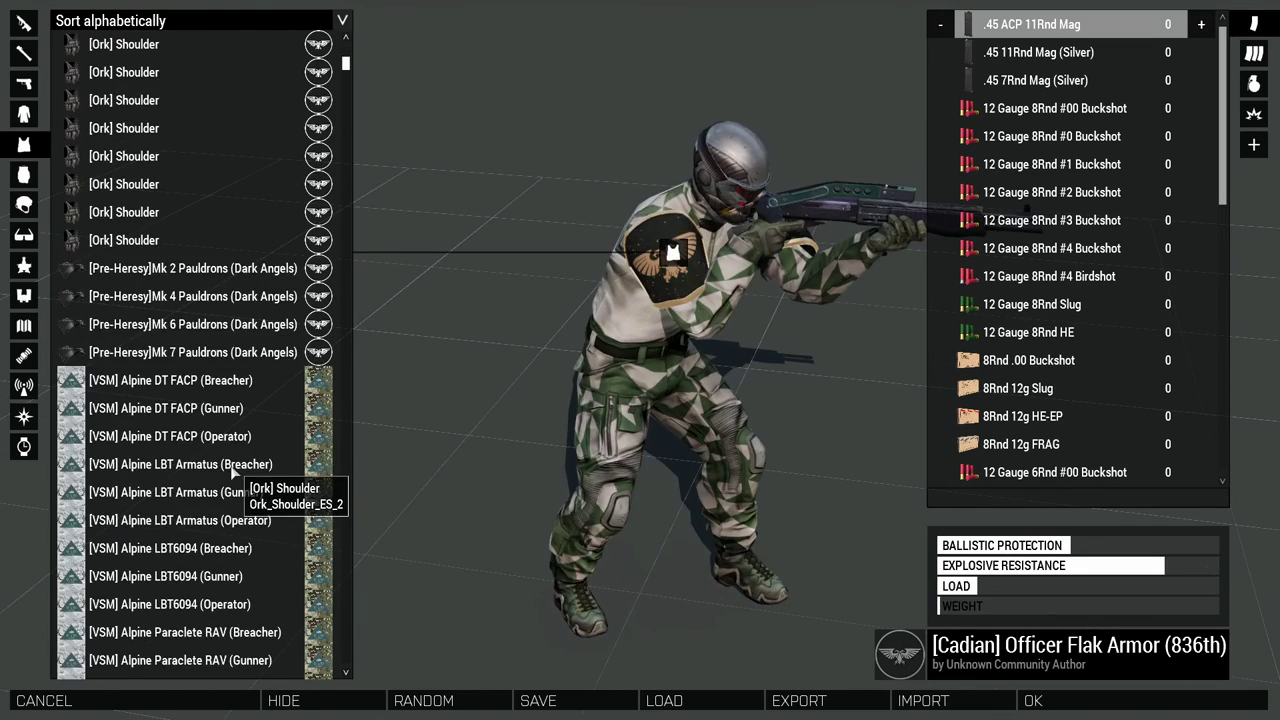
{"action": "scroll", "coordinate": [230, 469], "scroll_direction": "down", "scroll_amount": 4}
{"action": "left_click", "coordinate": [163, 385]}
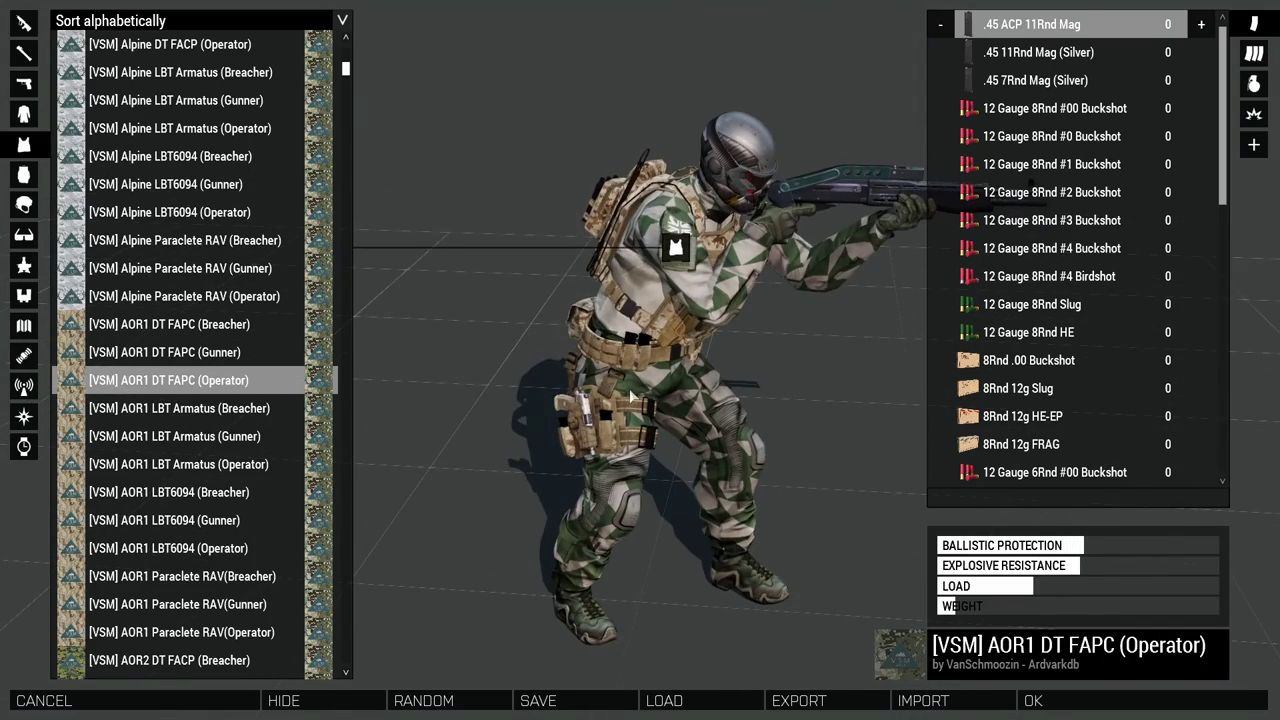
Step: Try the Fastpack Aloha, Mk 2 Powerpack and Flamer Fuel packs, then equip [SN] Backpack: GMG 20mm
{"action": "left_click", "coordinate": [24, 176]}
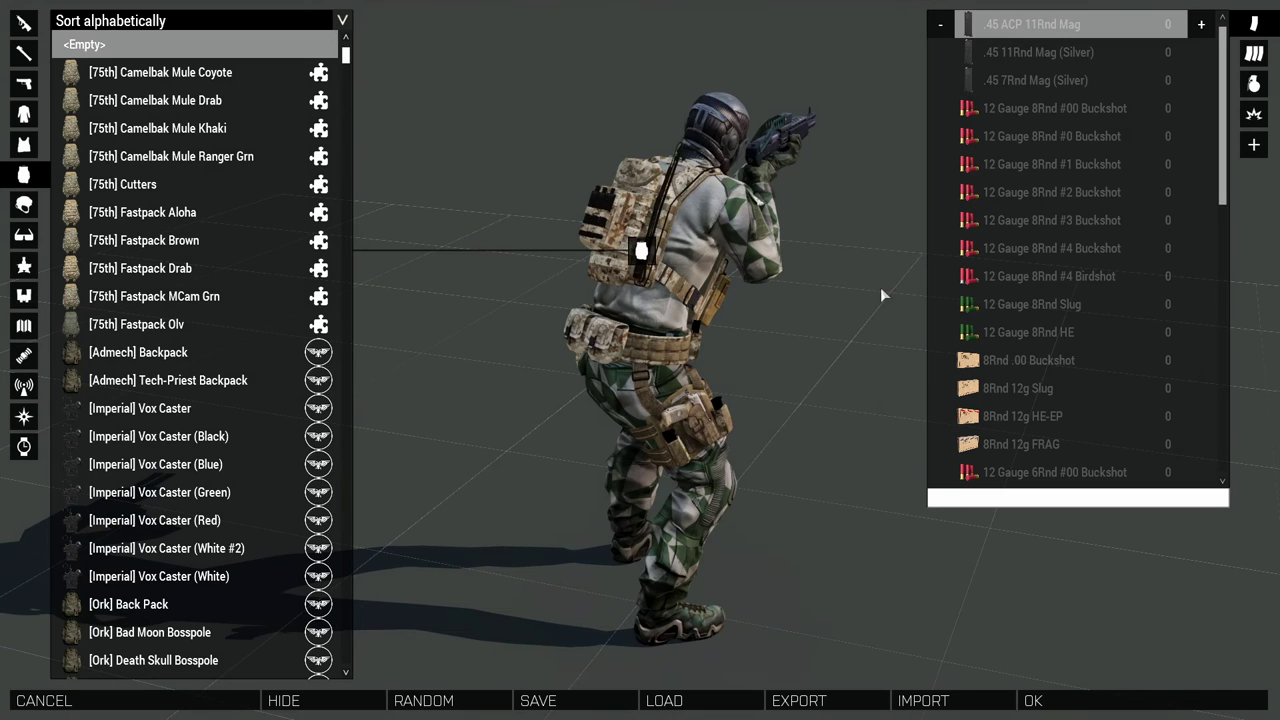
{"action": "left_click", "coordinate": [150, 212]}
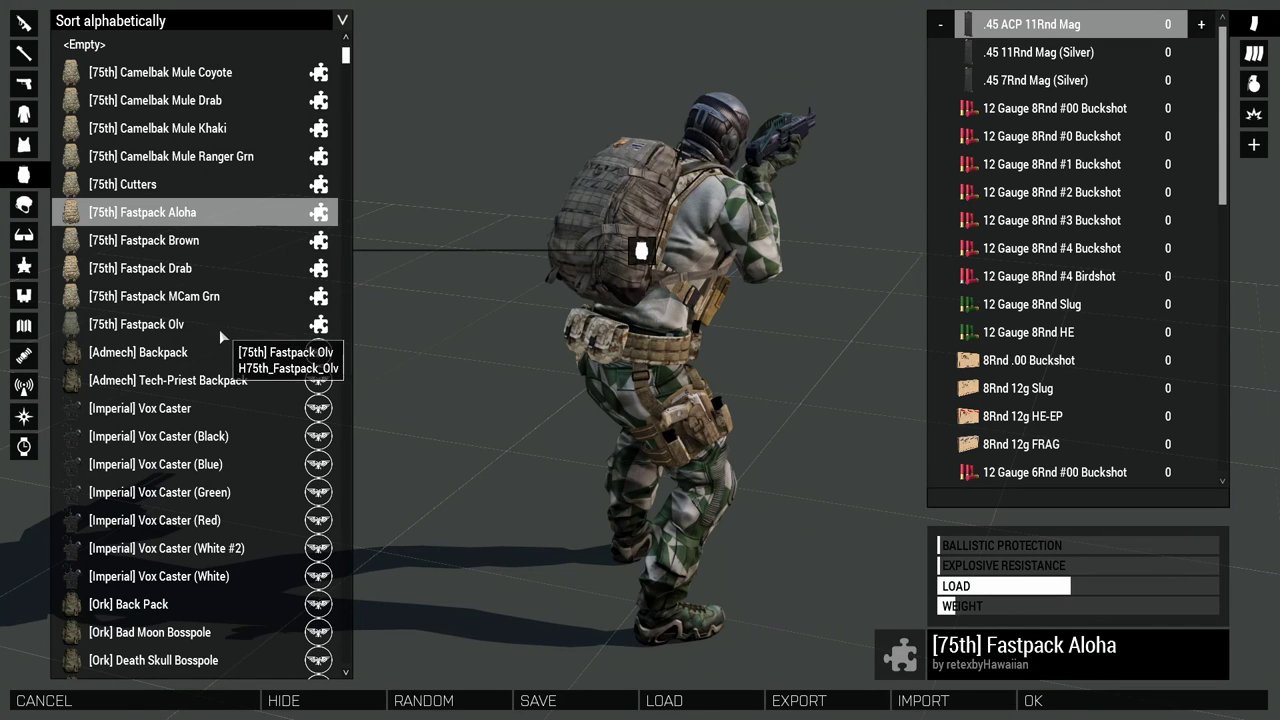
{"action": "scroll", "coordinate": [218, 330], "scroll_direction": "down", "scroll_amount": 1}
{"action": "scroll", "coordinate": [218, 334], "scroll_direction": "down", "scroll_amount": 4}
{"action": "left_click", "coordinate": [338, 381]}
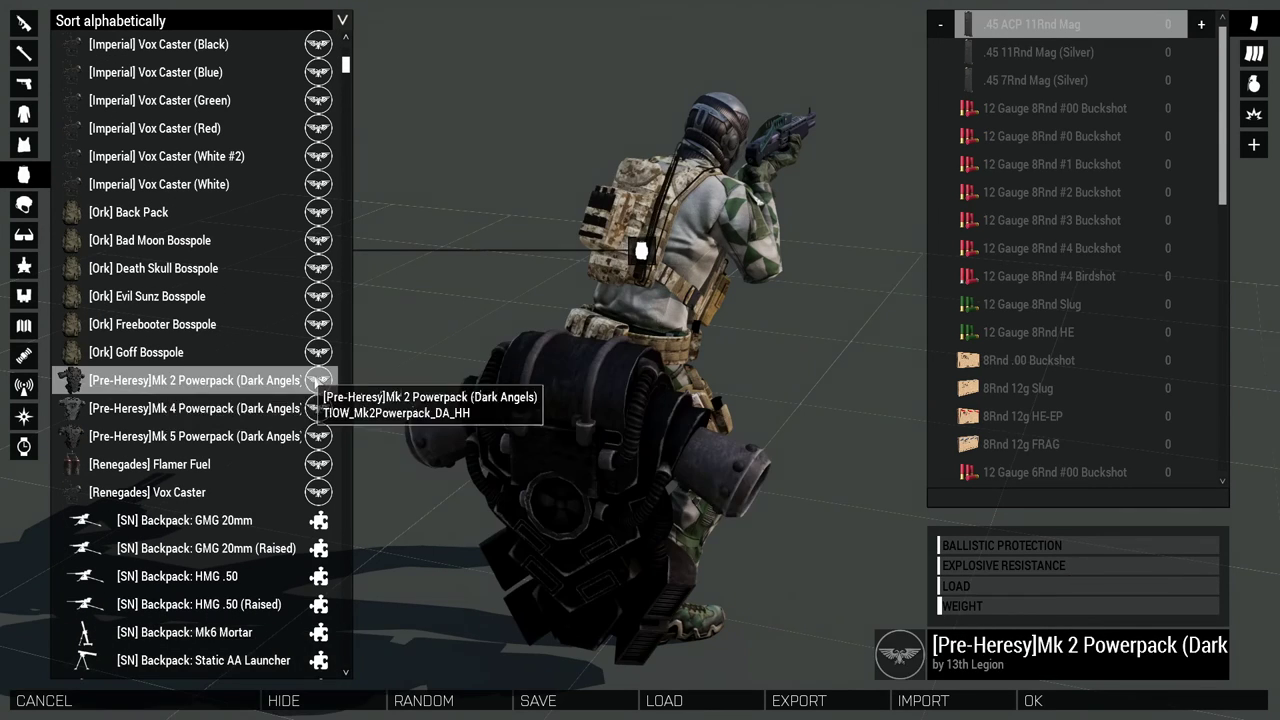
{"action": "left_click", "coordinate": [145, 464]}
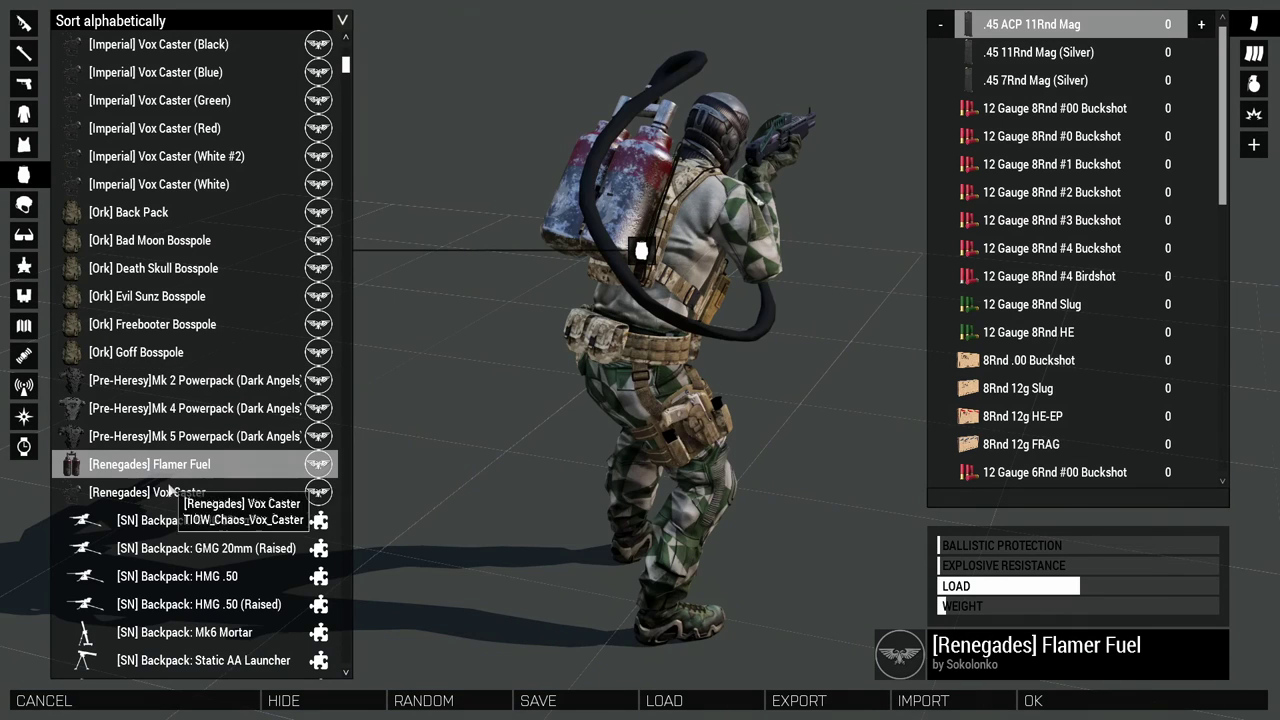
{"action": "left_click", "coordinate": [157, 525]}
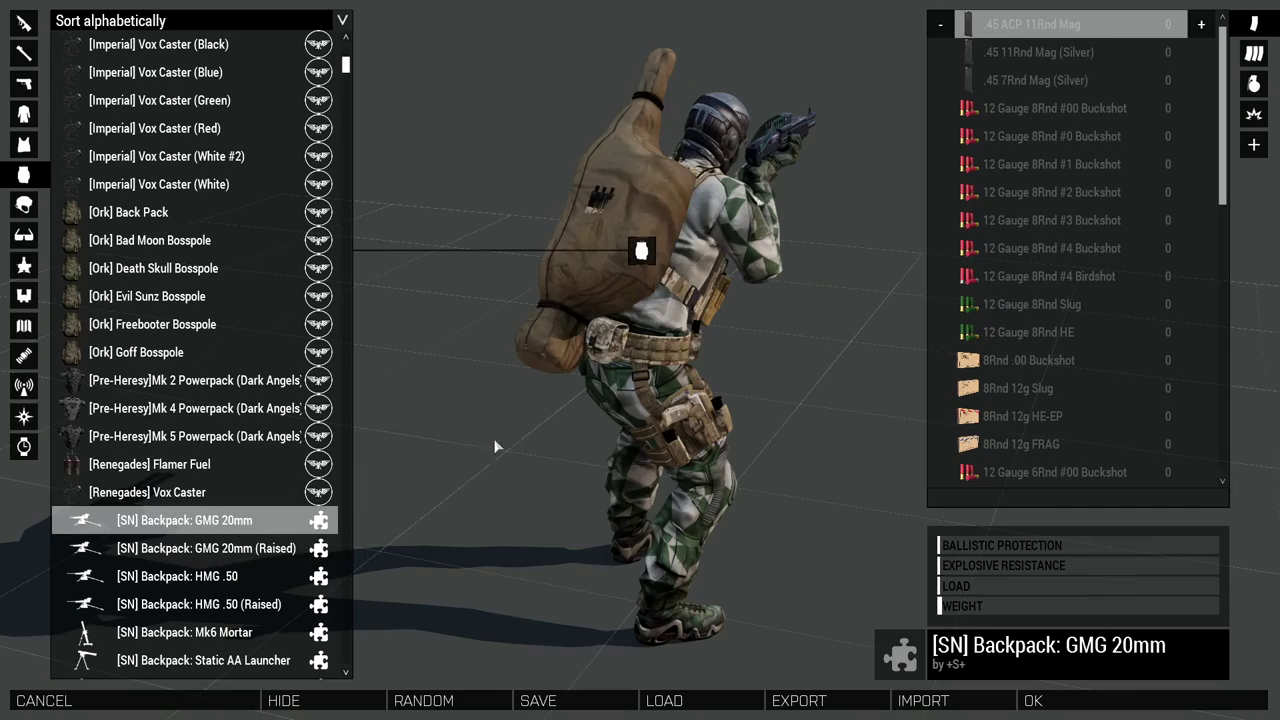
{"action": "mouse_move", "coordinate": [520, 437]}
{"action": "left_mouse_down"}
{"action": "mouse_move", "coordinate": [826, 491]}
{"action": "mouse_move", "coordinate": [650, 378]}
{"action": "left_mouse_up"}
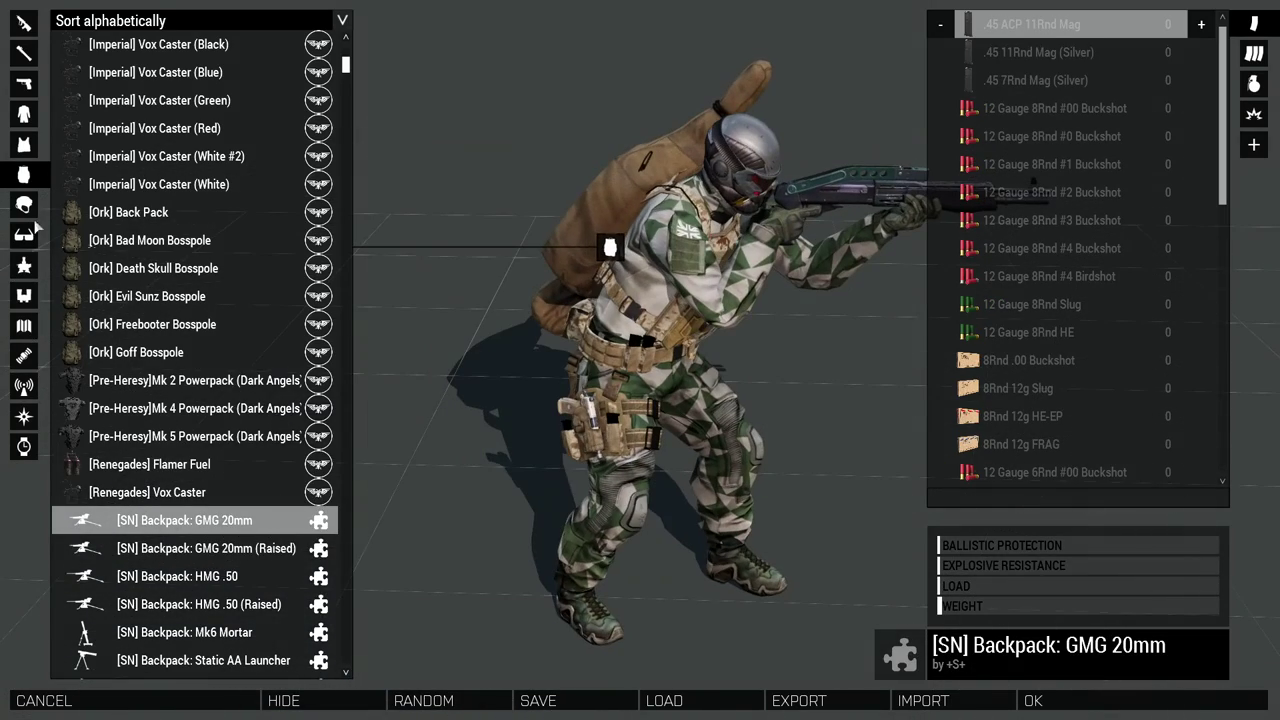
Step: Try the Crew Headset (MilitaryPolice), Military Cap (Green) and Safari Hat (Sand) on the soldier
{"action": "left_click", "coordinate": [24, 204]}
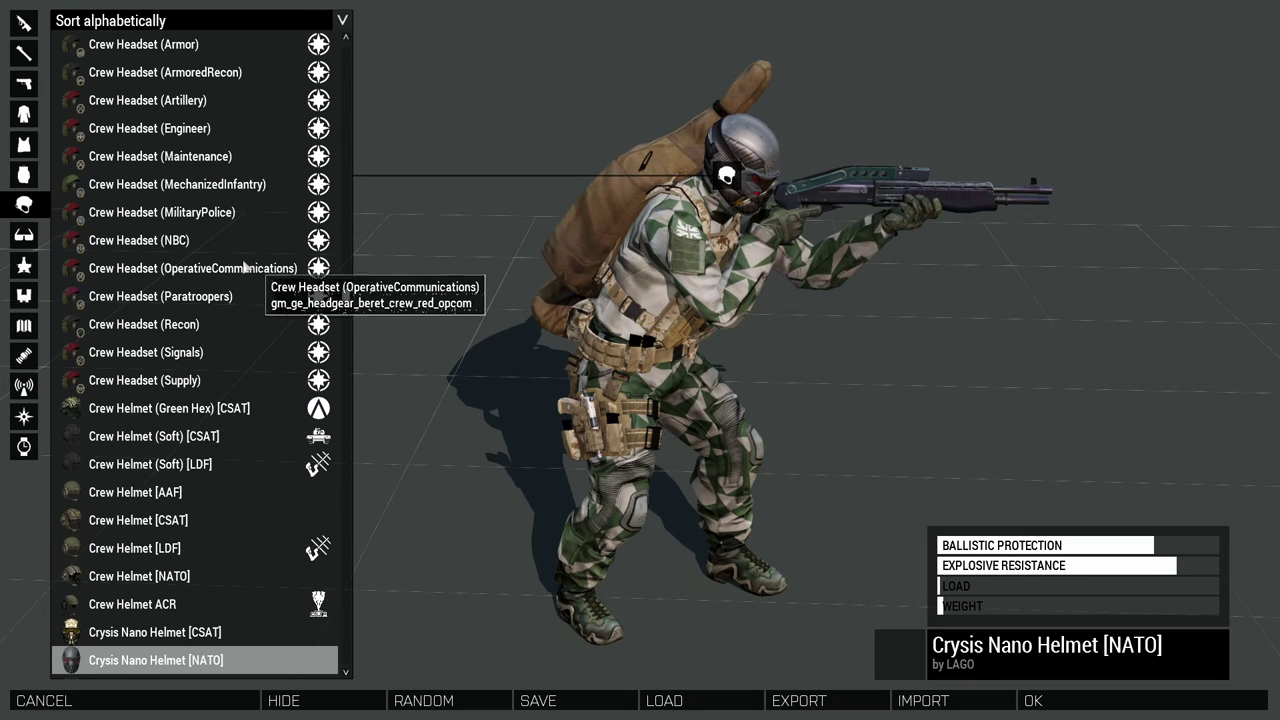
{"action": "left_click", "coordinate": [180, 216]}
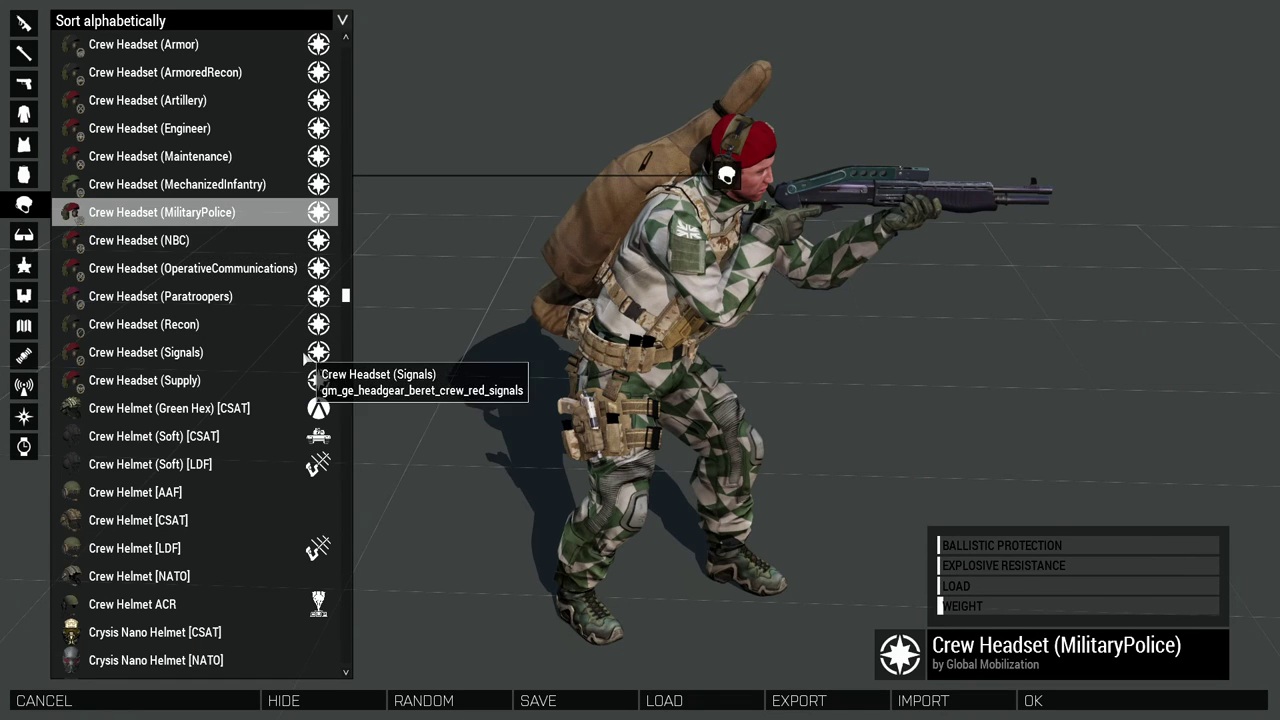
{"action": "scroll", "coordinate": [305, 365], "scroll_direction": "down", "scroll_amount": 5}
{"action": "scroll", "coordinate": [352, 301], "scroll_direction": "down", "scroll_amount": 2}
{"action": "mouse_move", "coordinate": [347, 307]}
{"action": "left_mouse_down"}
{"action": "mouse_move", "coordinate": [340, 452]}
{"action": "mouse_move", "coordinate": [330, 446]}
{"action": "left_mouse_up"}
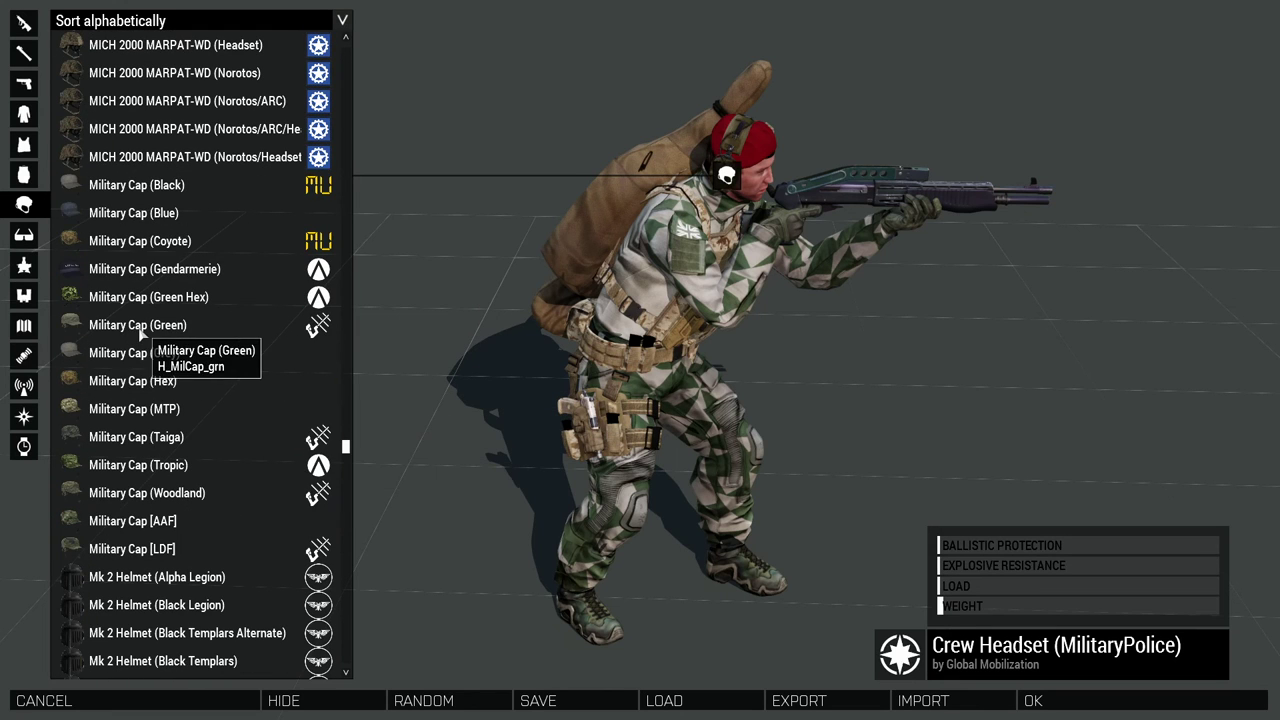
{"action": "left_click", "coordinate": [190, 325]}
{"action": "scroll", "coordinate": [203, 437], "scroll_direction": "down", "scroll_amount": 1}
{"action": "scroll", "coordinate": [203, 437], "scroll_direction": "down", "scroll_amount": 6}
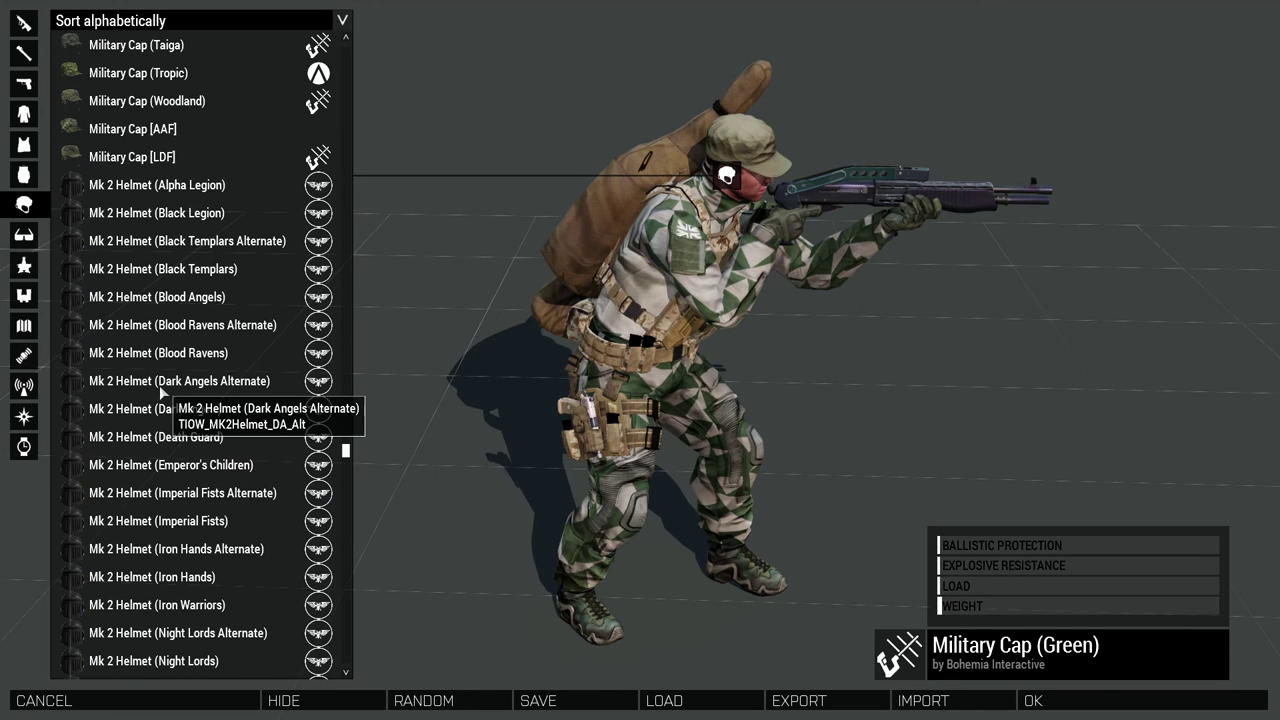
{"action": "left_click_drag", "start_coordinate": [345, 452], "coordinate": [344, 580]}
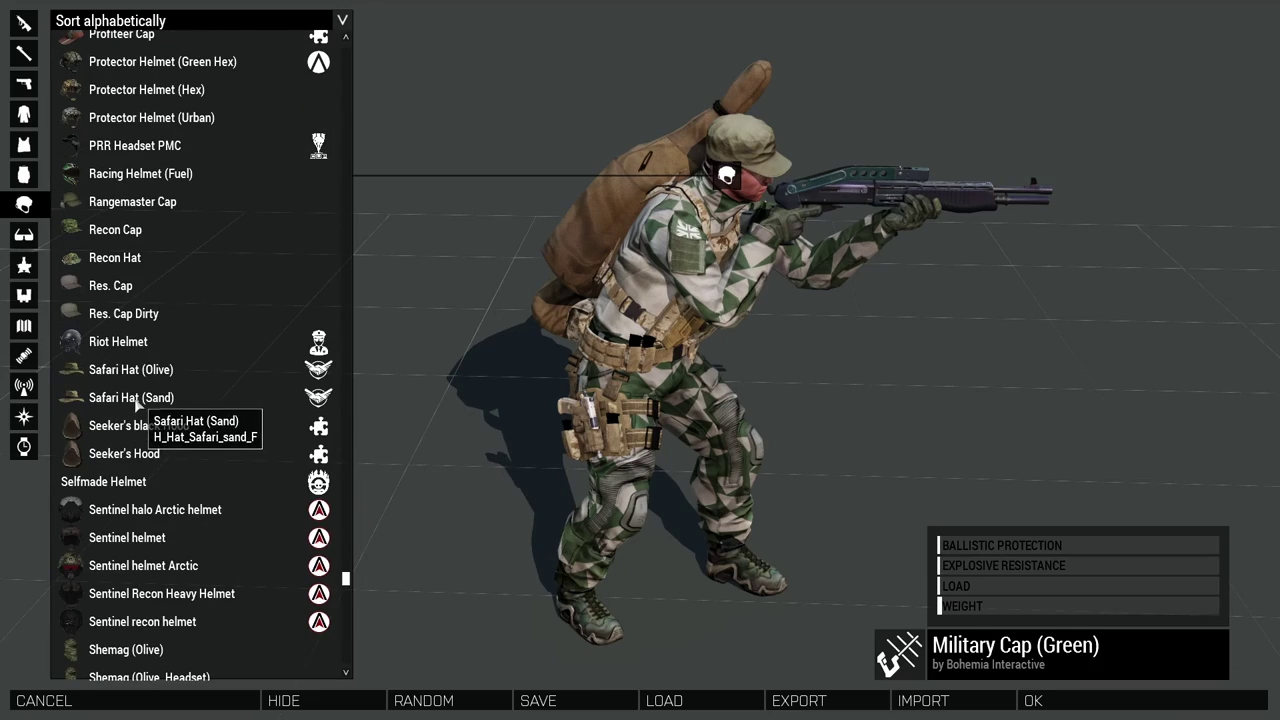
{"action": "left_click", "coordinate": [135, 398]}
{"action": "left_click_drag", "start_coordinate": [420, 366], "coordinate": [335, 370]}
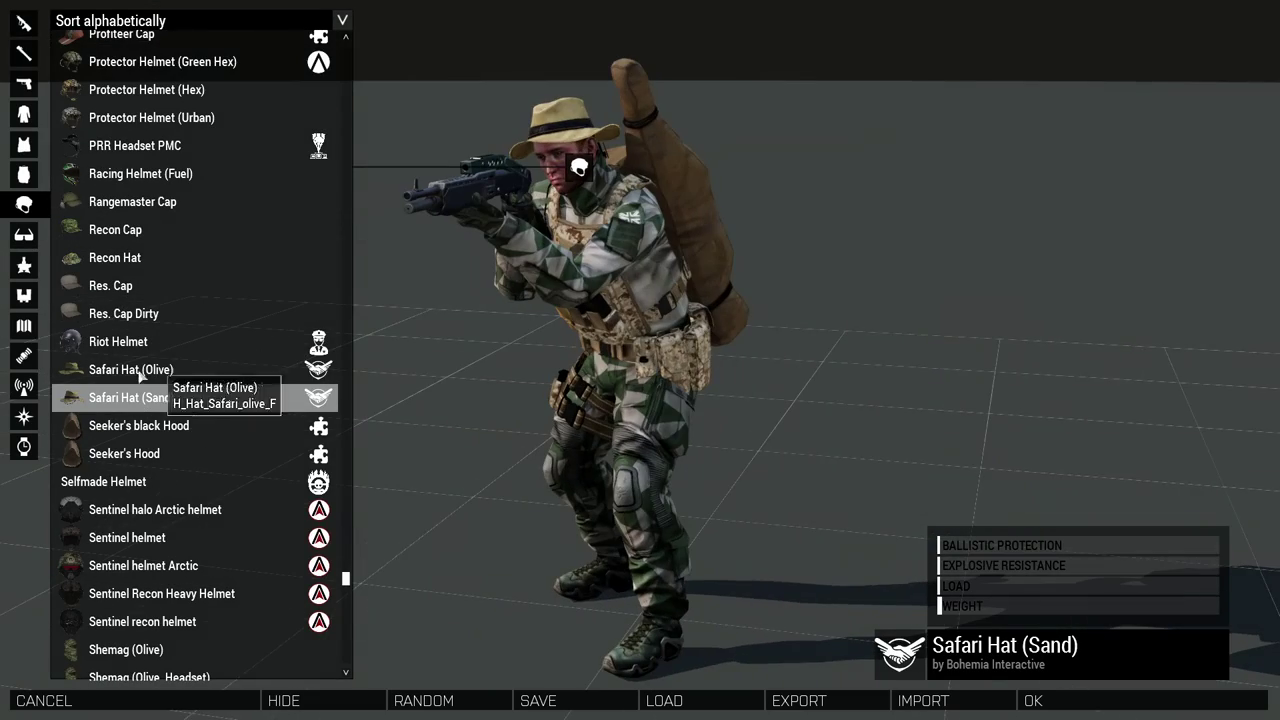
Step: Try the Olive Safari Hat, Seeker's Hoods and Sentinel halo Arctic helmet, then cancel the Arsenal
{"action": "left_click", "coordinate": [133, 377]}
{"action": "left_click", "coordinate": [115, 428]}
{"action": "left_click", "coordinate": [155, 452]}
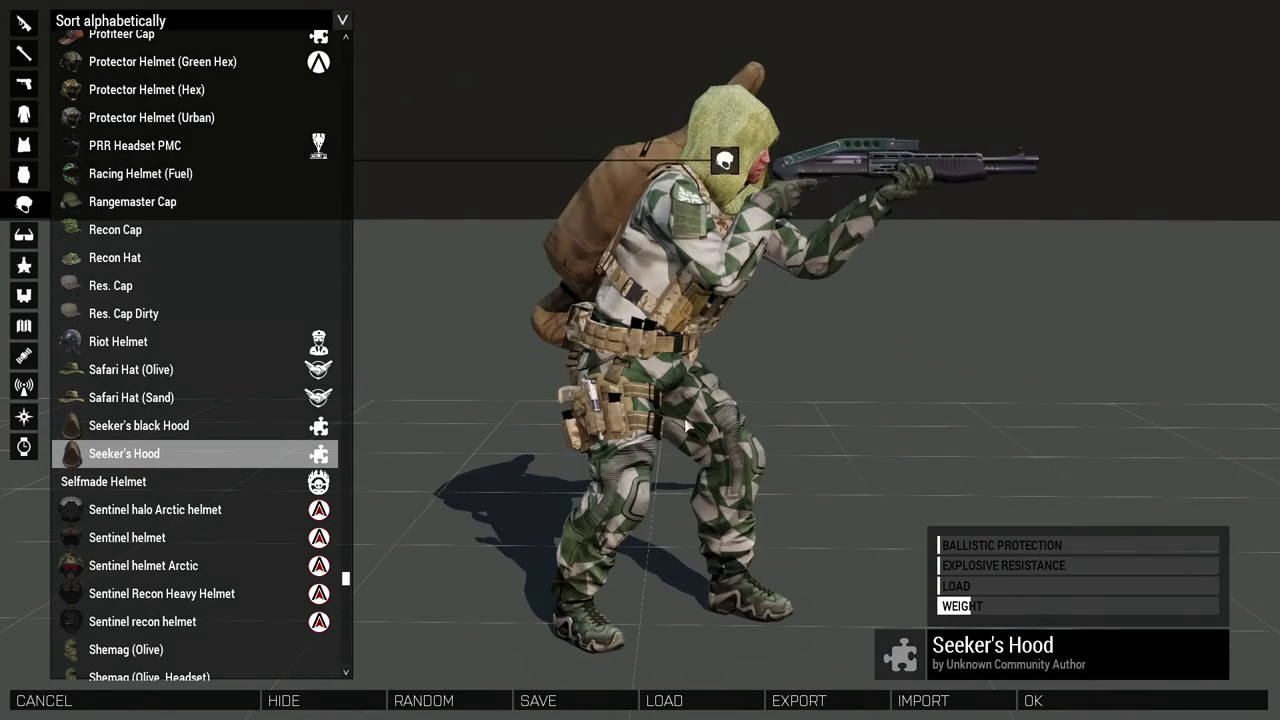
{"action": "scroll", "coordinate": [234, 506], "scroll_direction": "down", "scroll_amount": 5}
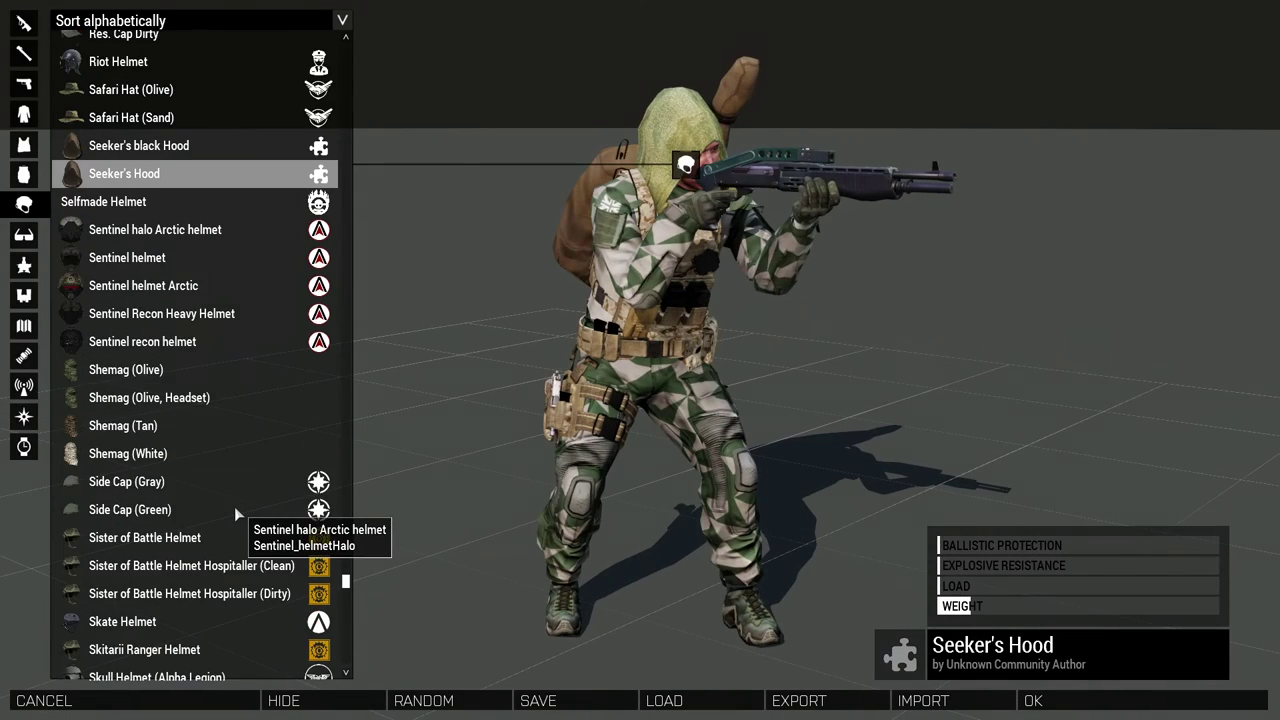
{"action": "left_click", "coordinate": [117, 229]}
{"action": "right_click_drag", "start_coordinate": [658, 359], "coordinate": [481, 374]}
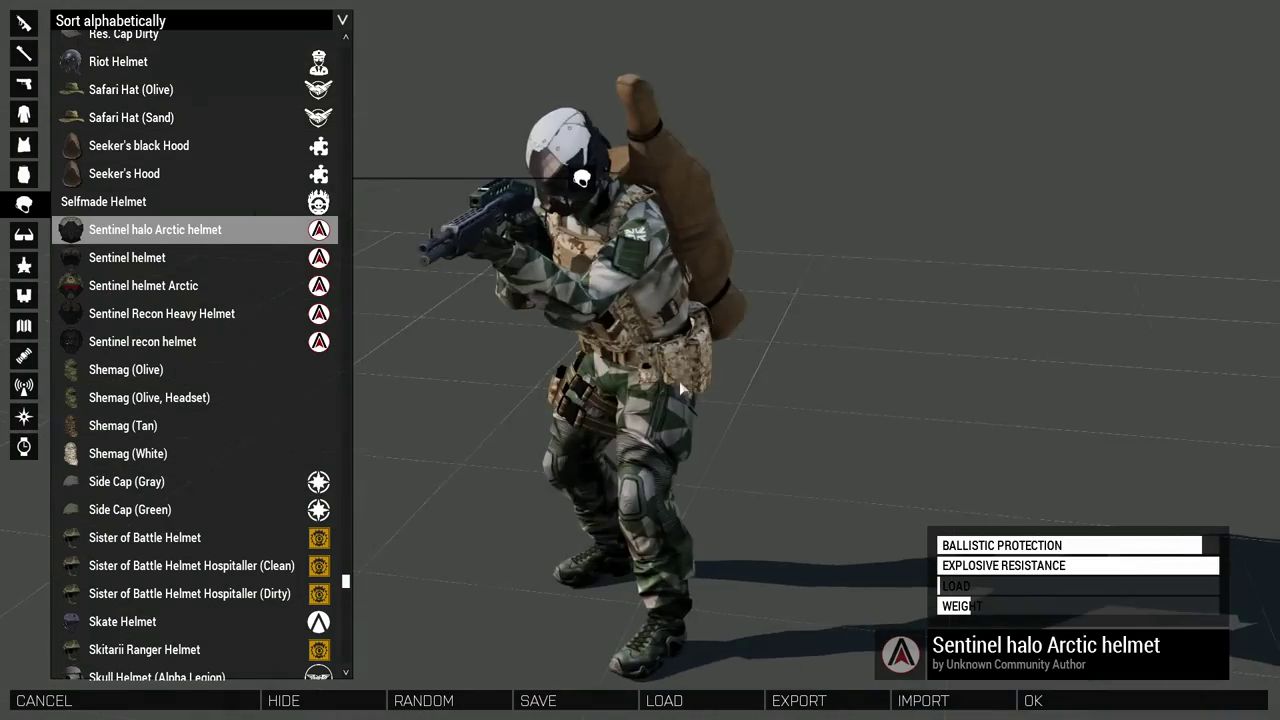
{"action": "left_click", "coordinate": [91, 703]}
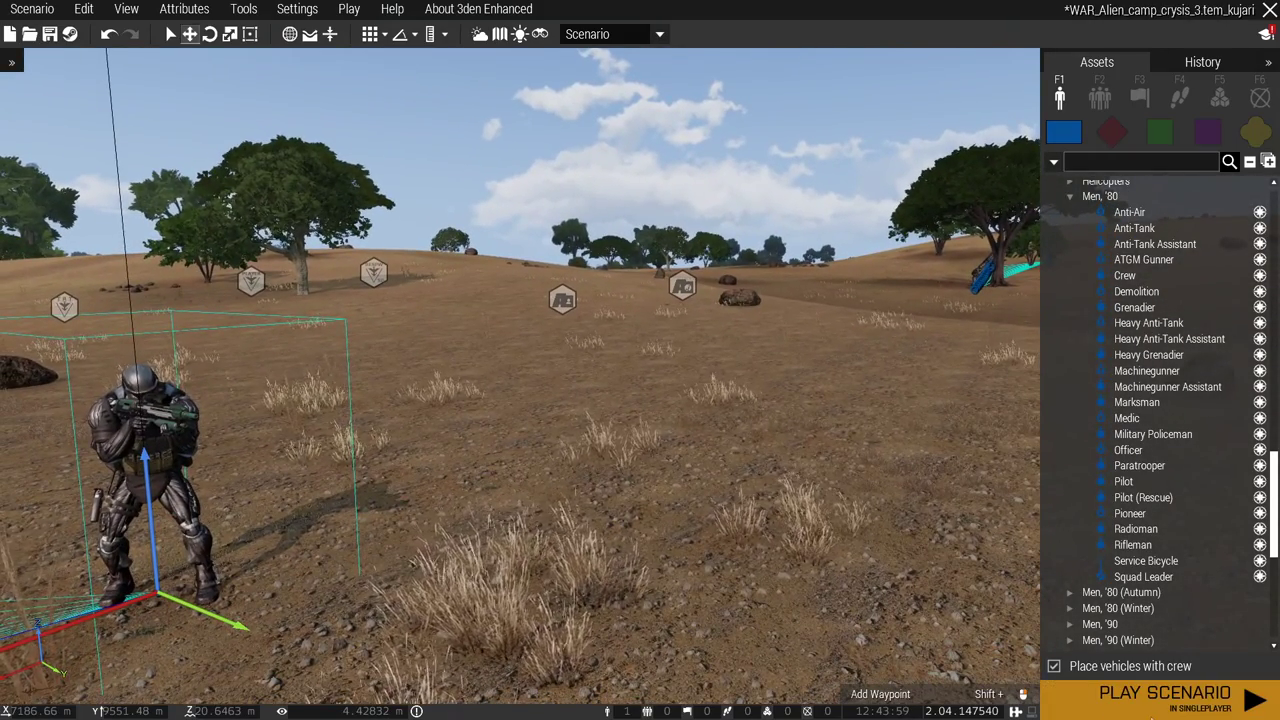
Step: Switch from the 3D view to the 2D map and pan north-west toward the placed units
{"action": "right_click_drag", "start_coordinate": [951, 594], "coordinate": [951, 594]}
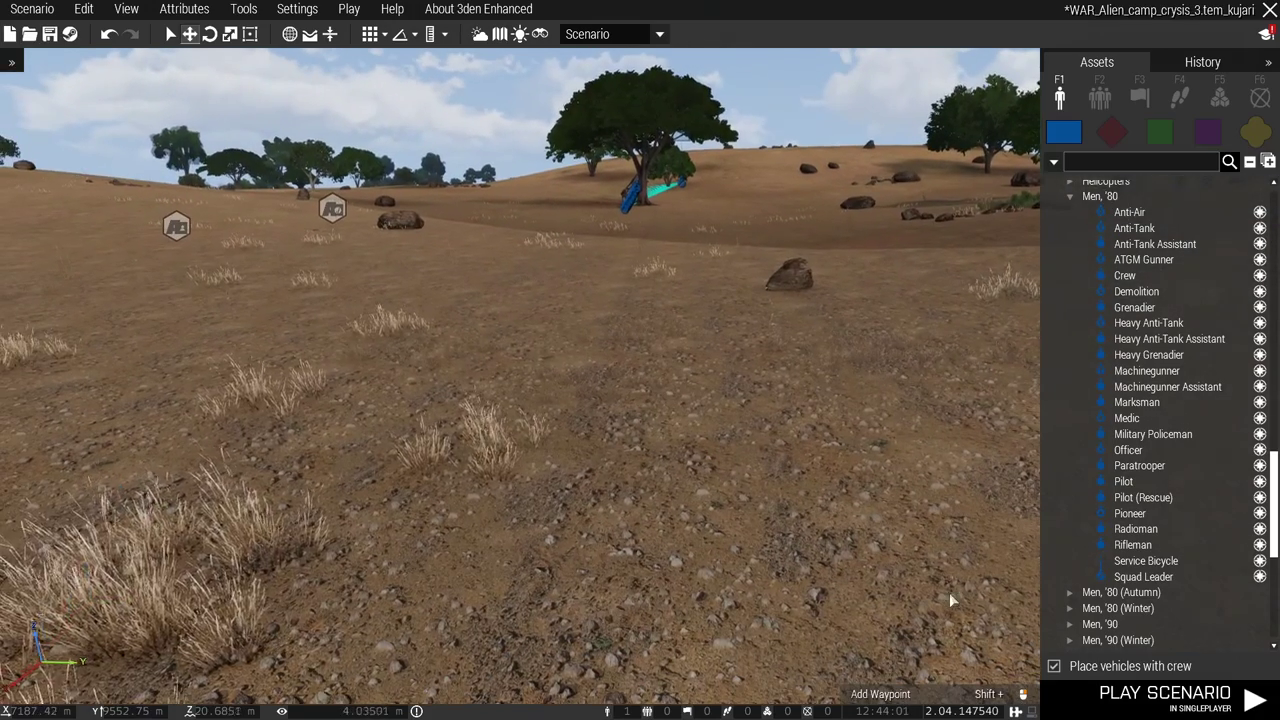
{"action": "left_click", "coordinate": [500, 34]}
{"action": "scroll", "coordinate": [537, 308], "scroll_direction": "down", "scroll_amount": 3}
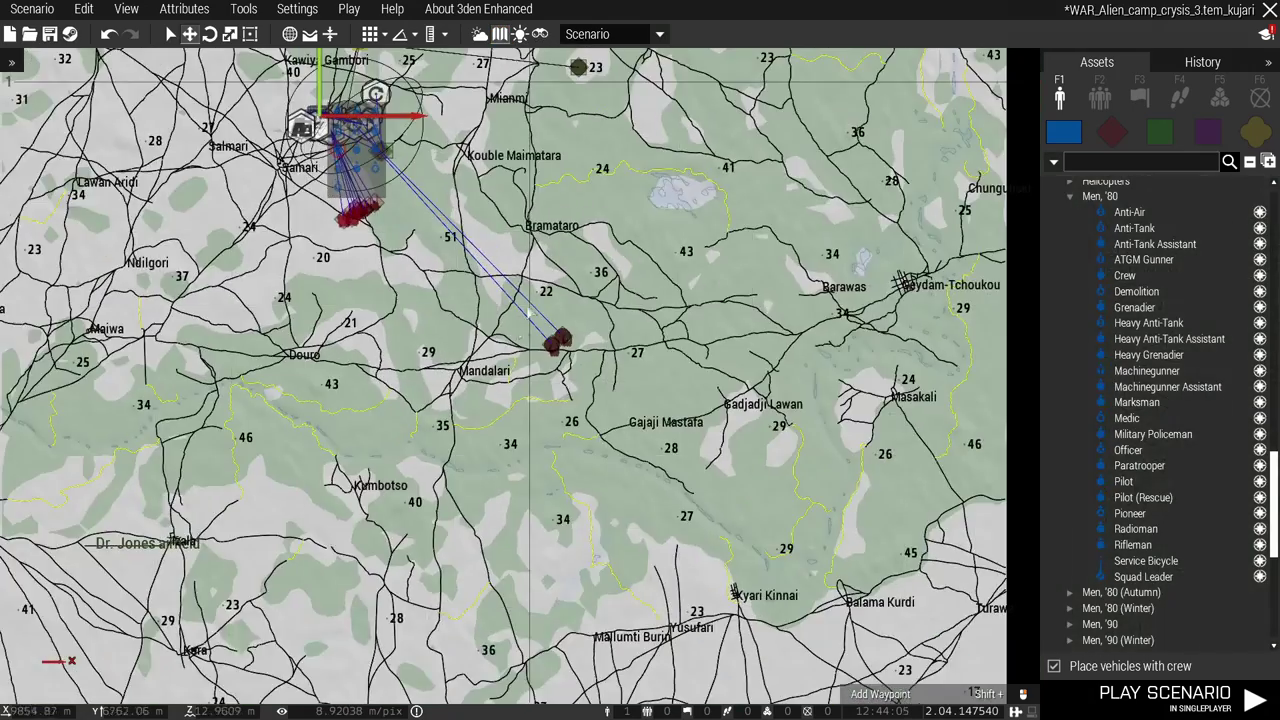
{"action": "key", "text": "w"}
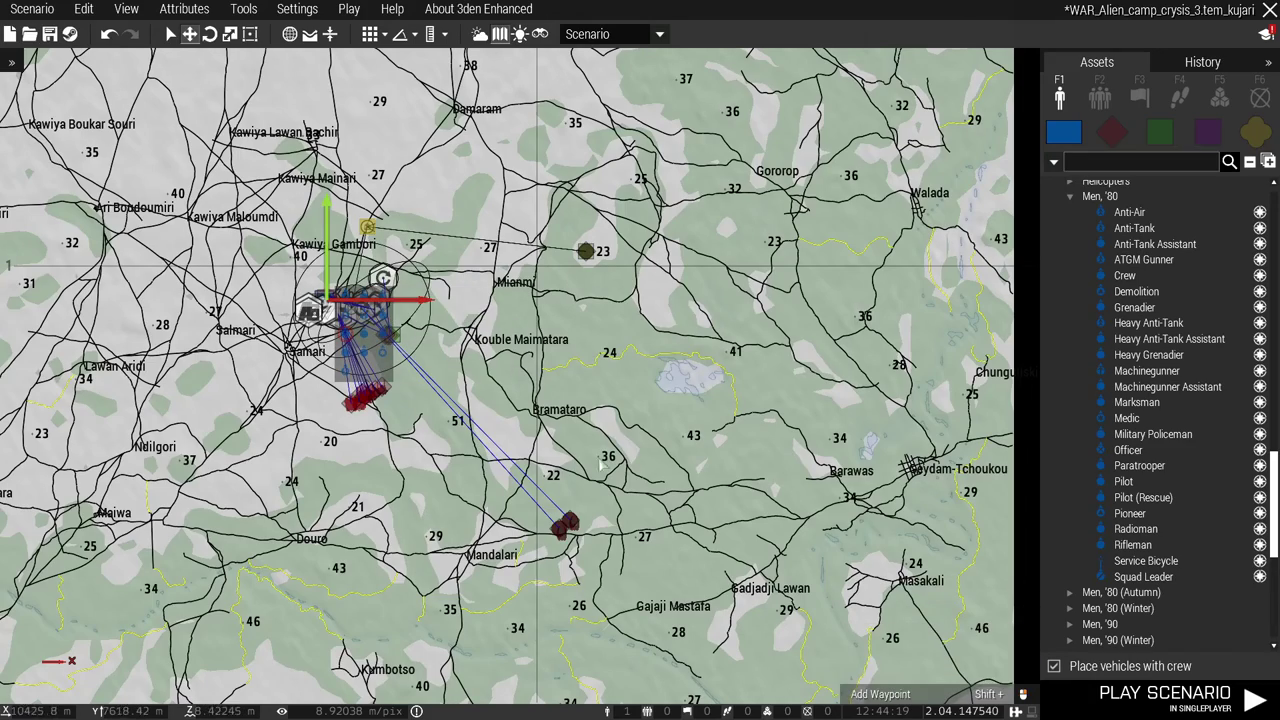
{"action": "scroll", "coordinate": [510, 538], "scroll_direction": "up", "scroll_amount": 3}
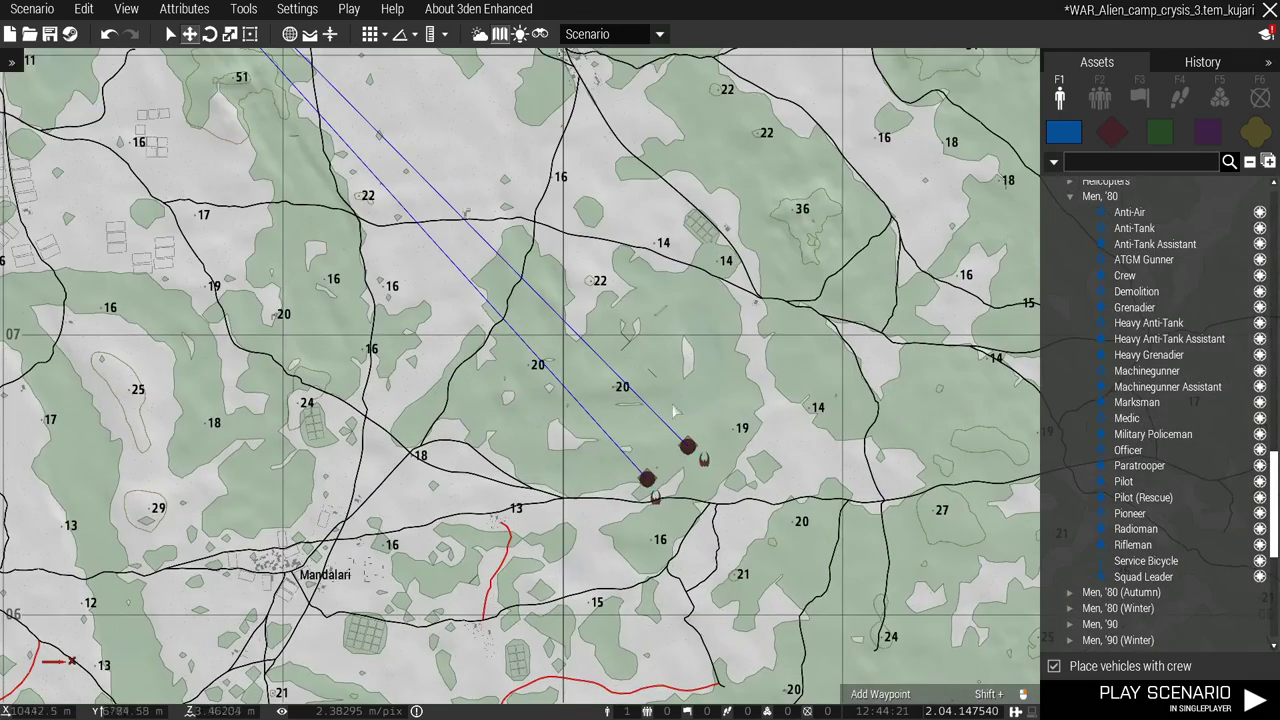
{"action": "key", "text": "w"}
{"action": "key", "text": "a"}
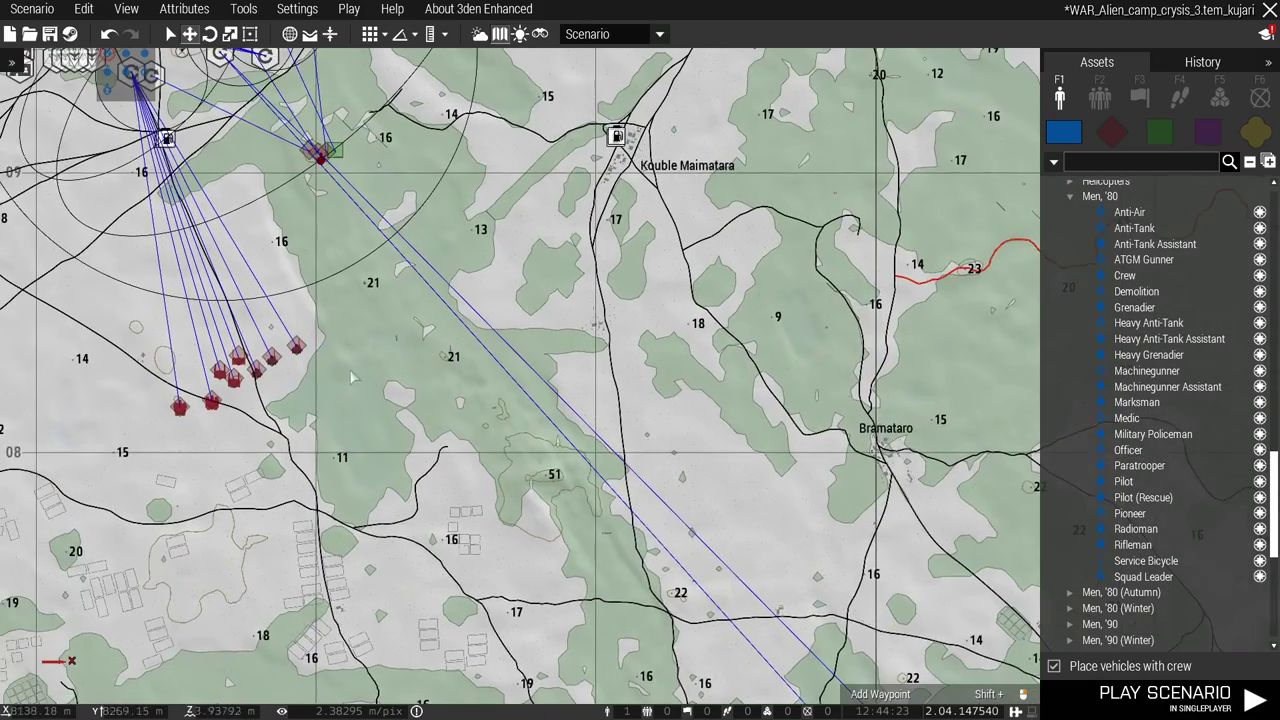
Step: Keep panning and center the map on Kabaridi with the squads west of it
{"action": "key", "text": "w"}
{"action": "key", "text": "a"}
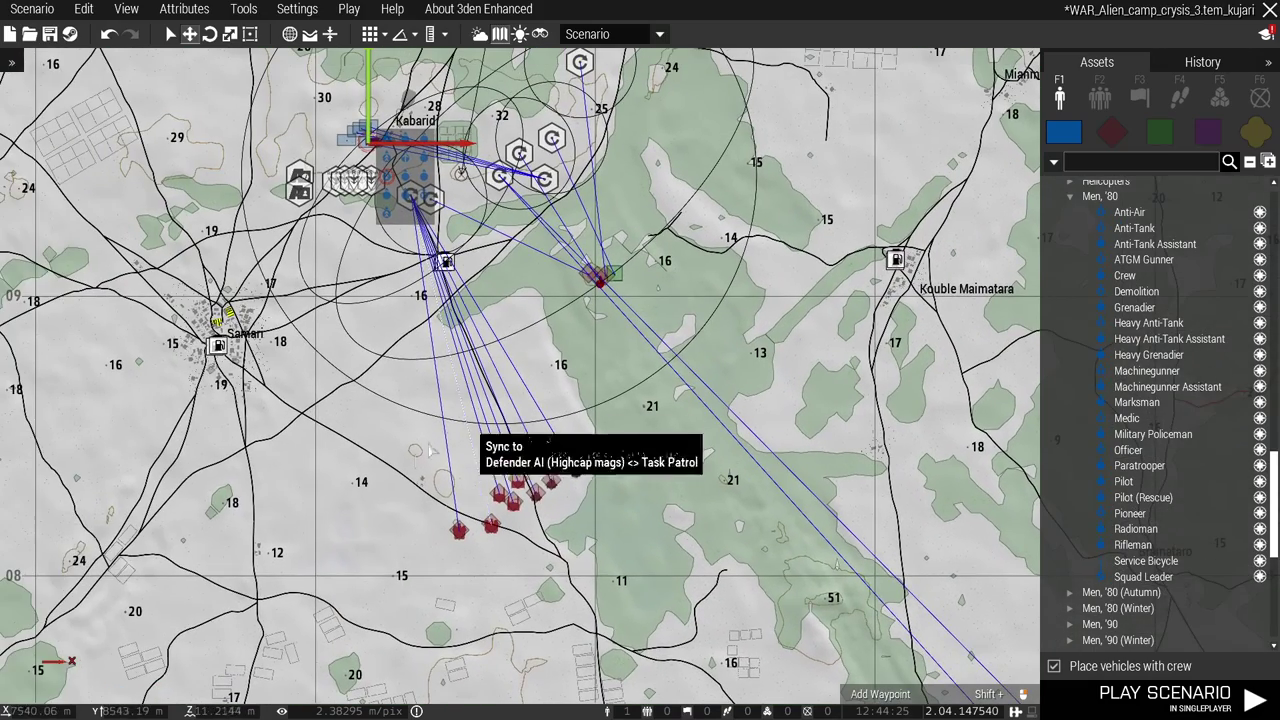
{"action": "key", "text": "w"}
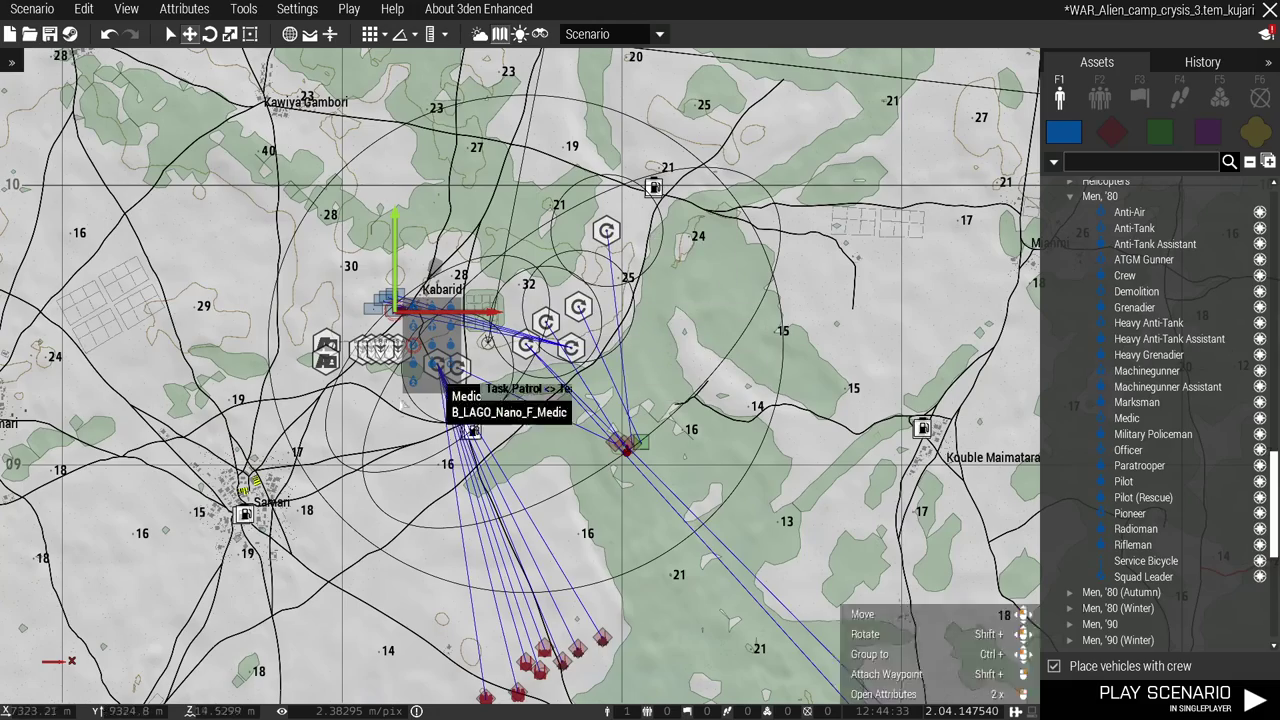
{"action": "scroll", "coordinate": [405, 340], "scroll_direction": "up", "scroll_amount": 3}
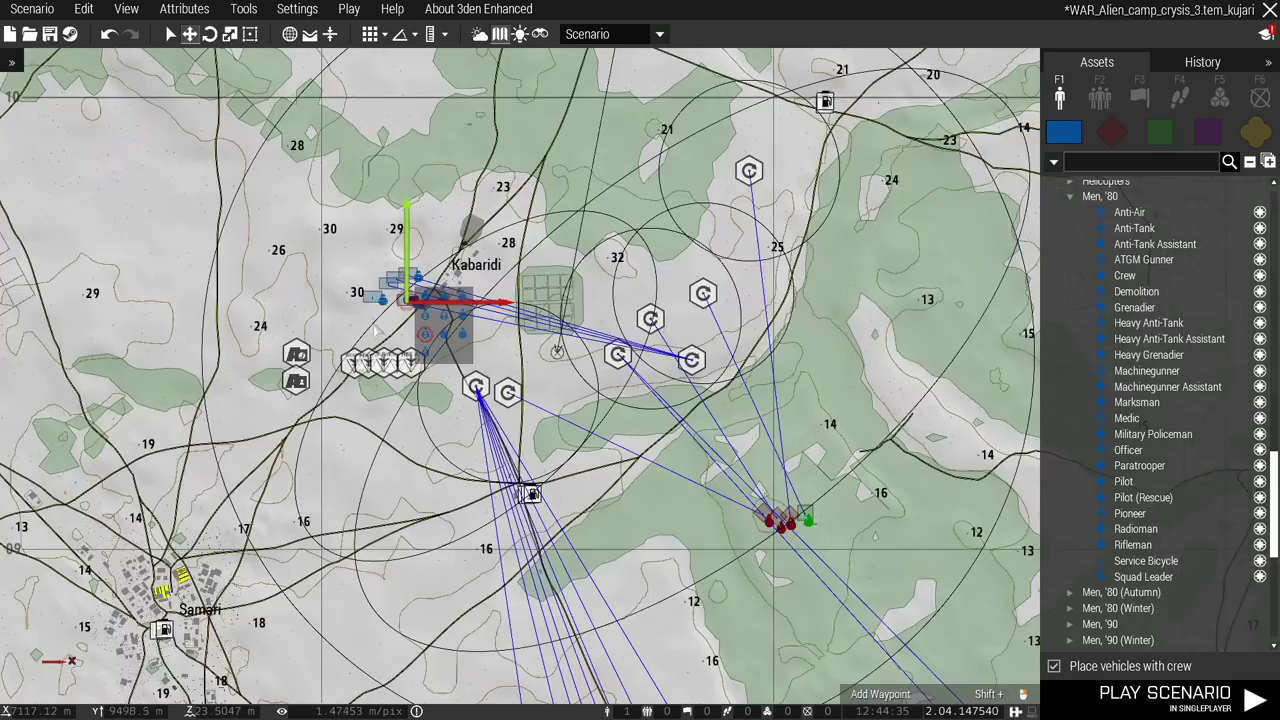
{"action": "scroll", "coordinate": [420, 320], "scroll_direction": "up", "scroll_amount": 3}
{"action": "scroll", "coordinate": [427, 320], "scroll_direction": "up", "scroll_amount": 2}
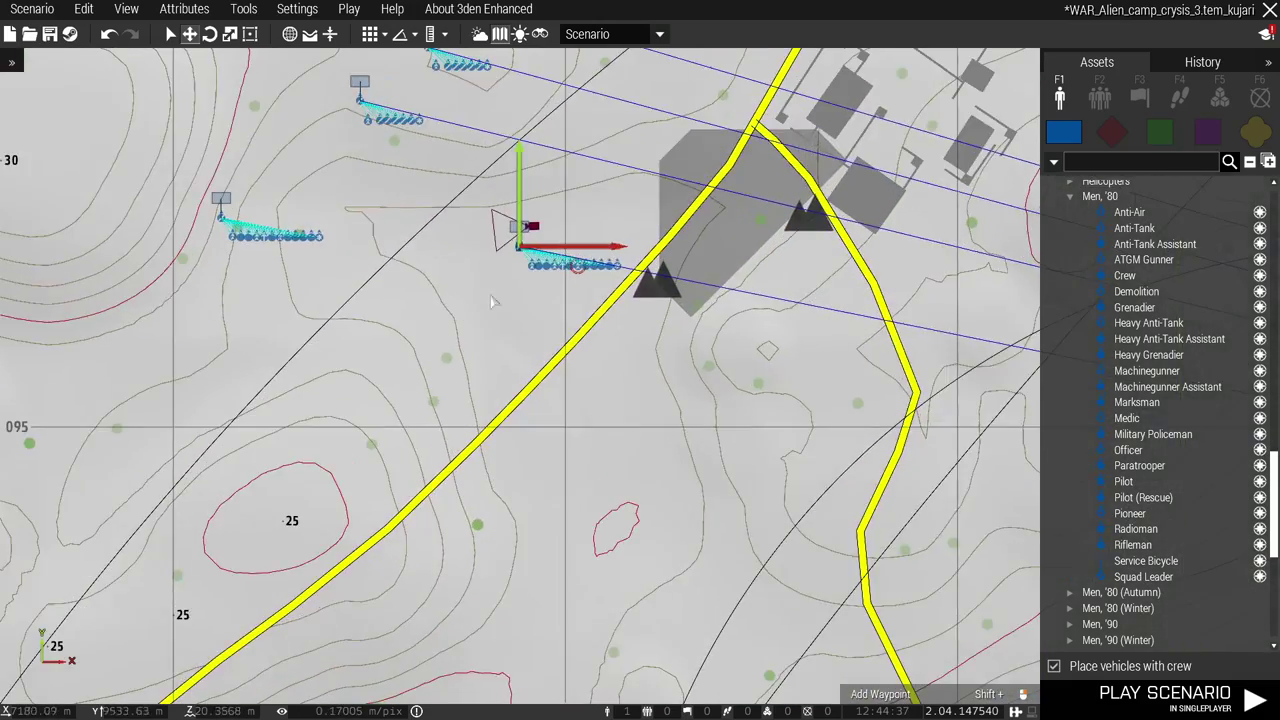
{"action": "scroll", "coordinate": [330, 350], "scroll_direction": "up", "scroll_amount": 2}
{"action": "key", "text": "a"}
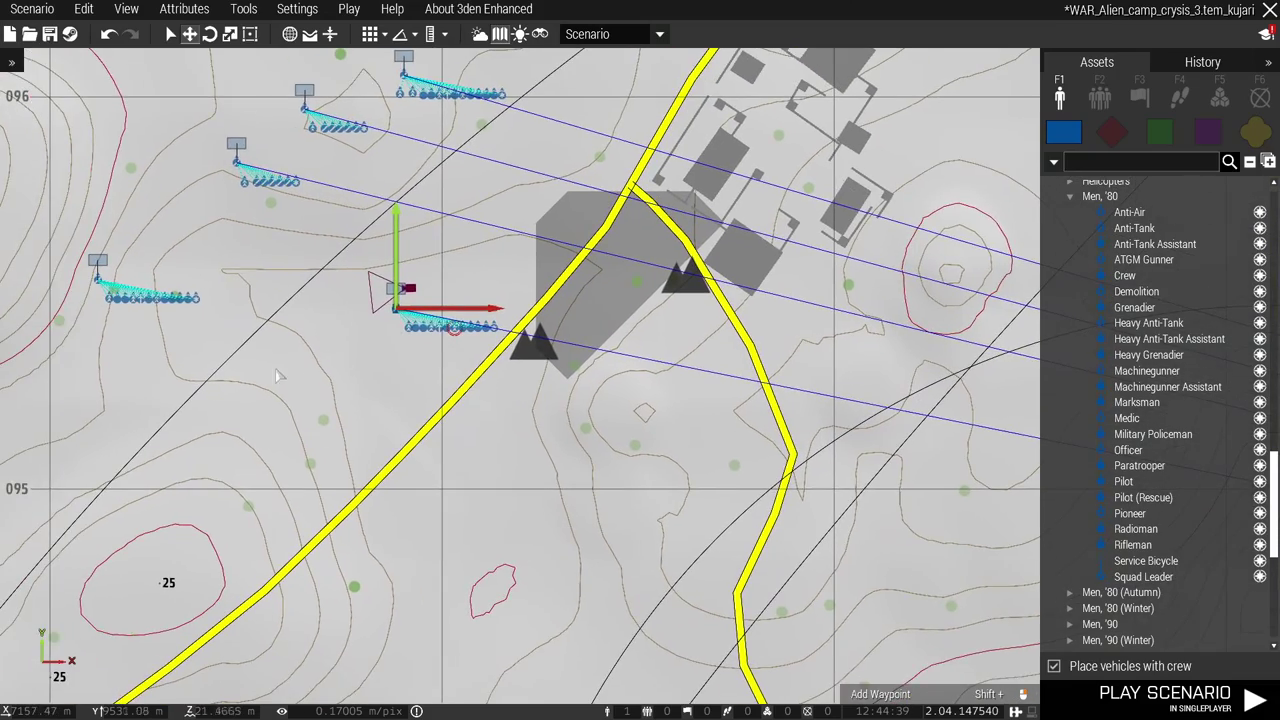
{"action": "key", "text": "a"}
{"action": "key", "text": "a"}
{"action": "key", "text": "s"}
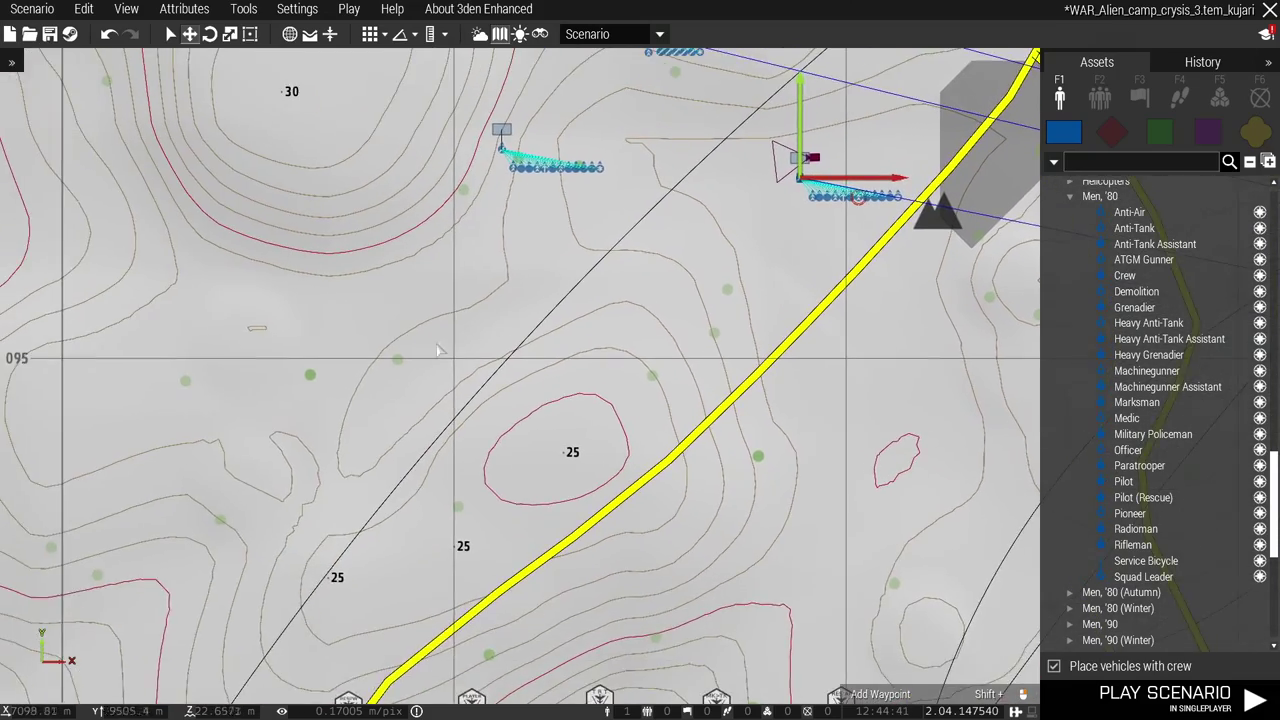
{"action": "scroll", "coordinate": [509, 336], "scroll_direction": "down", "scroll_amount": 3}
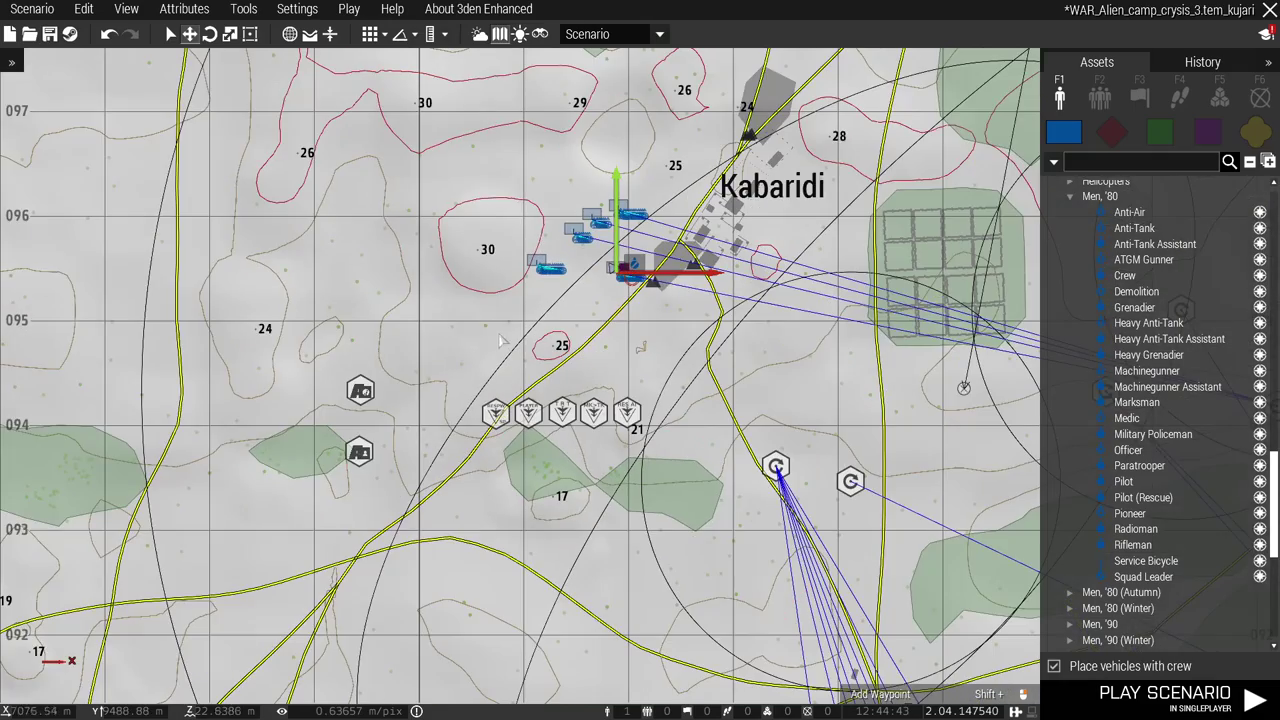
{"action": "key", "text": "s"}
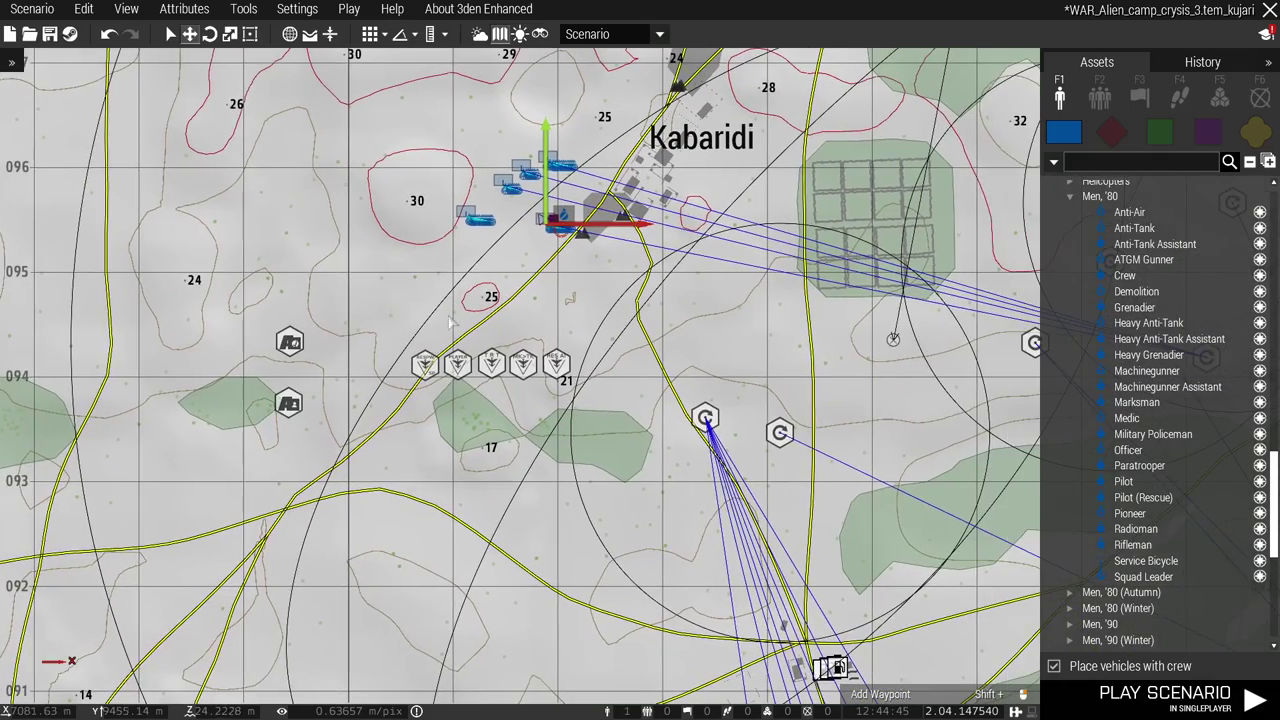
{"action": "scroll", "coordinate": [465, 312], "scroll_direction": "up", "scroll_amount": 1}
{"action": "scroll", "coordinate": [509, 295], "scroll_direction": "up", "scroll_amount": 1}
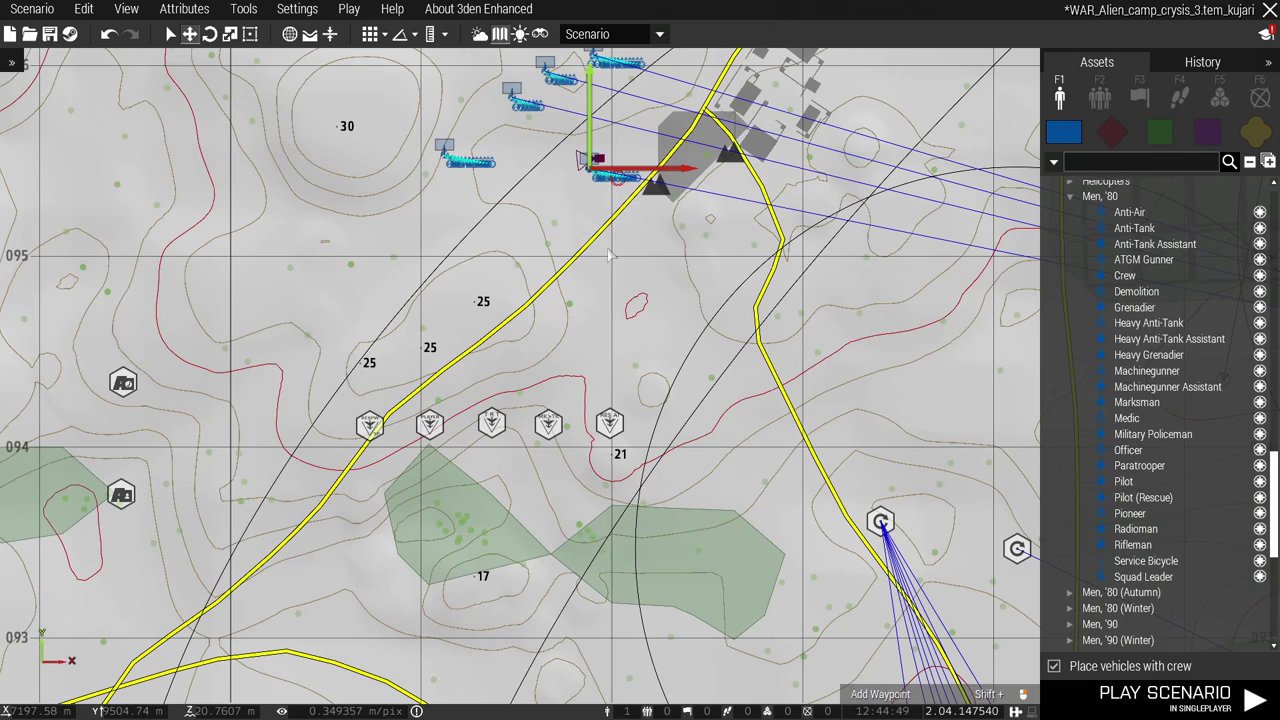
{"action": "right_click_drag", "start_coordinate": [610, 256], "coordinate": [358, 322]}
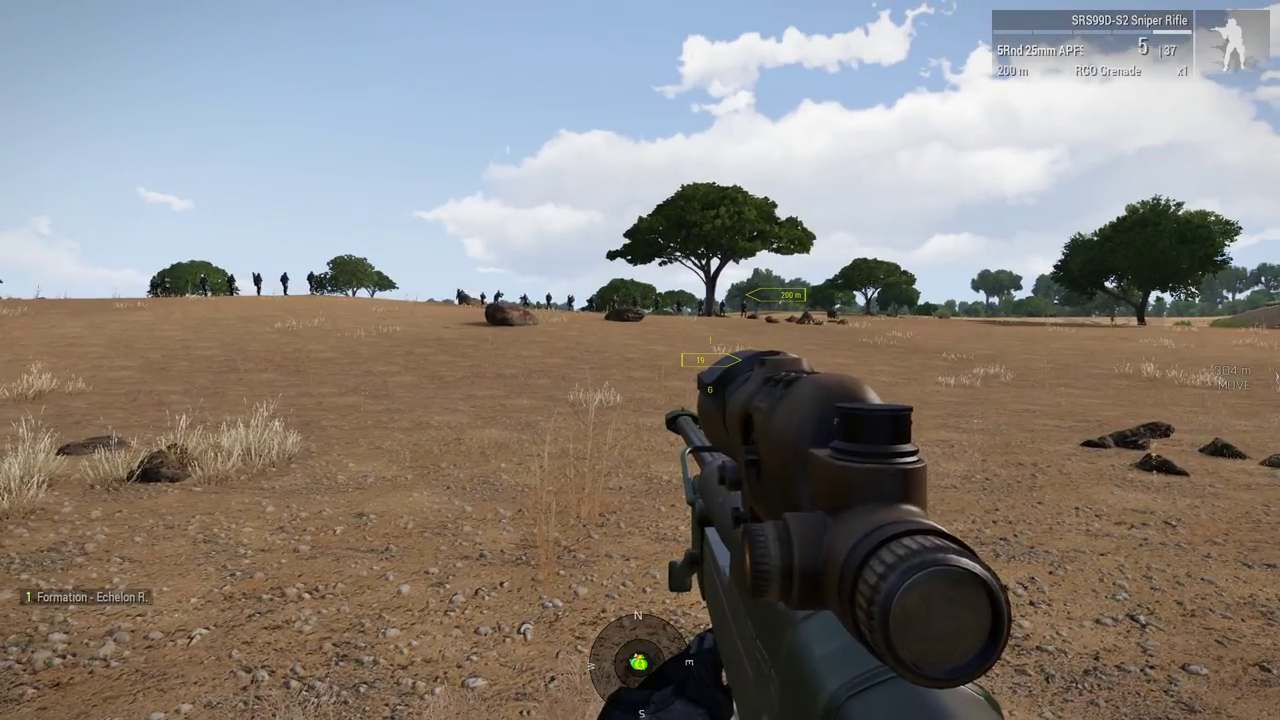
Step: Switch to third-person and walk past the rocks to the farmhouse's wooden door
{"action": "key", "text": "KP_Enter"}
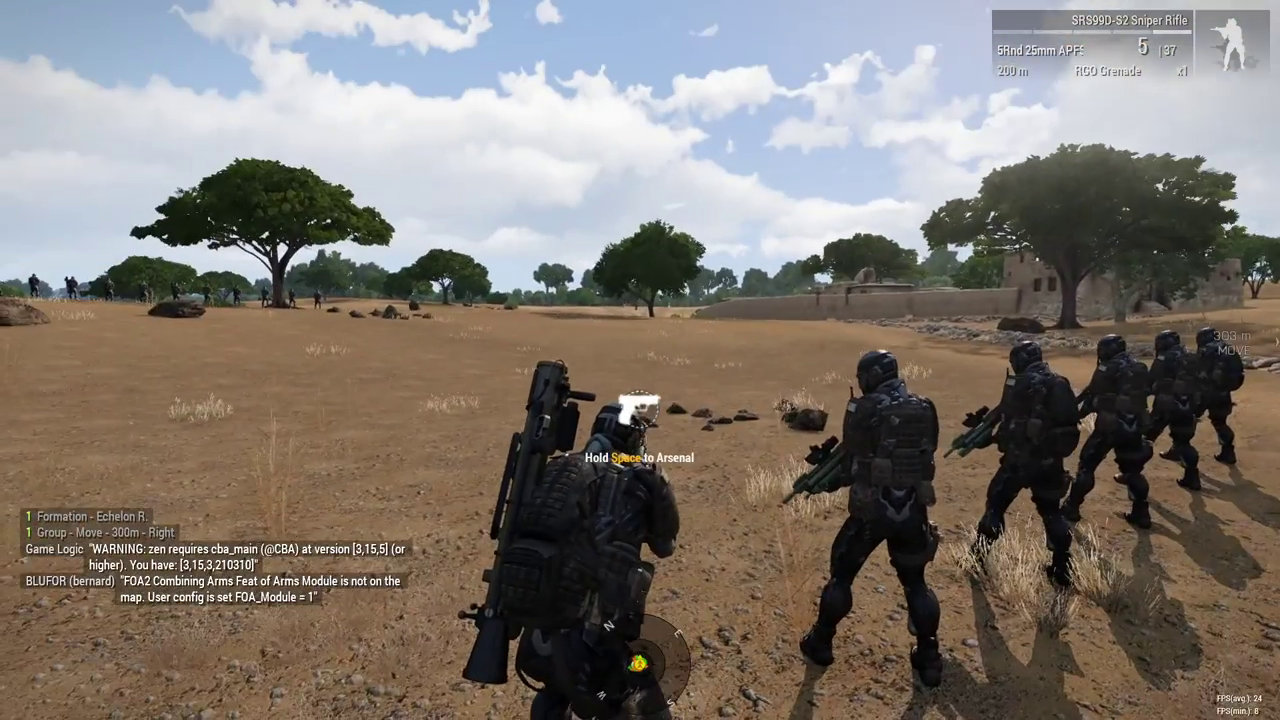
{"action": "key", "text": "w"}
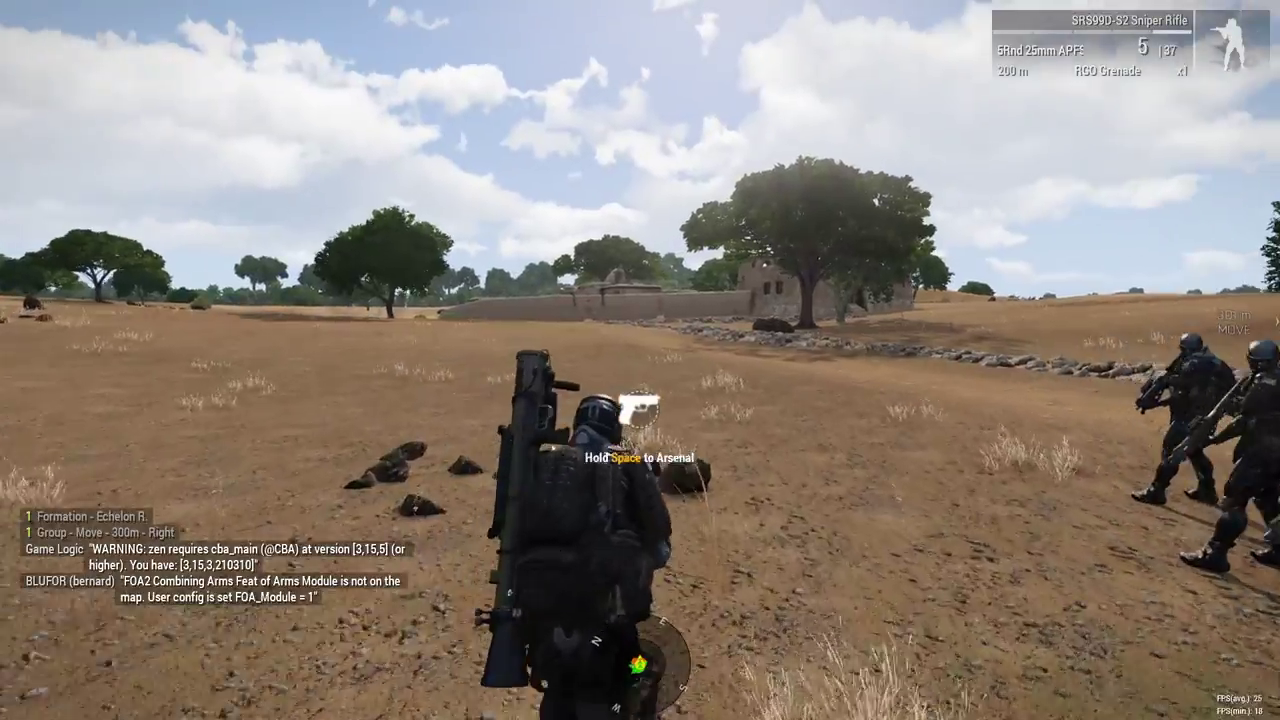
{"action": "key", "text": "w"}
{"action": "key", "text": "w"}
{"action": "key", "text": "w"}
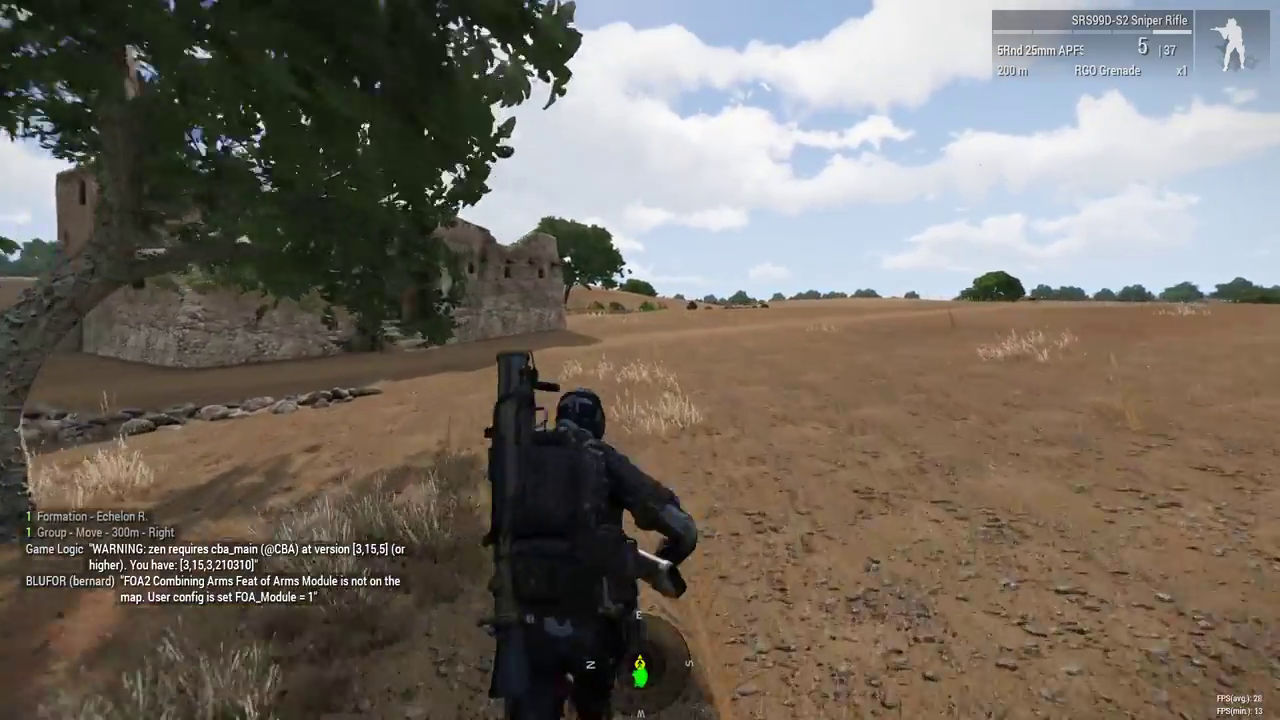
{"action": "key", "text": "w"}
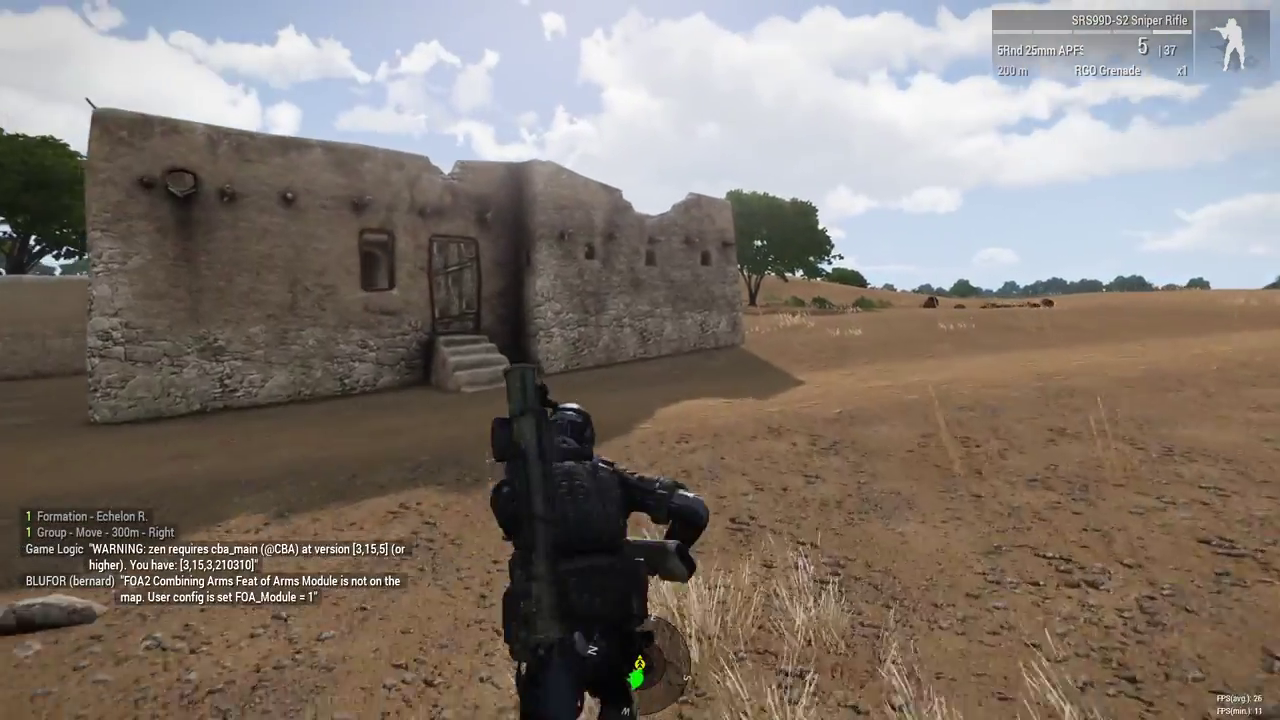
{"action": "key", "text": "w"}
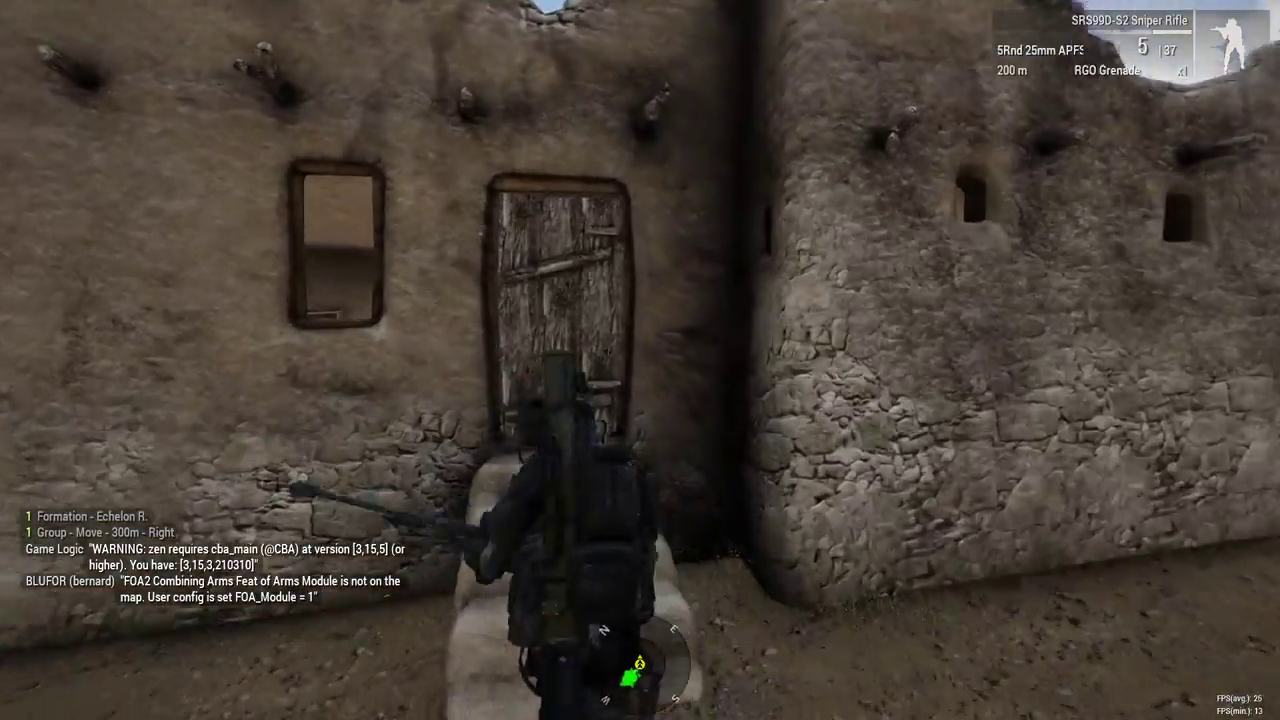
Step: Open the door, cross the carpeted room and climb the stone stairs onto the rooftop
{"action": "key", "text": "space"}
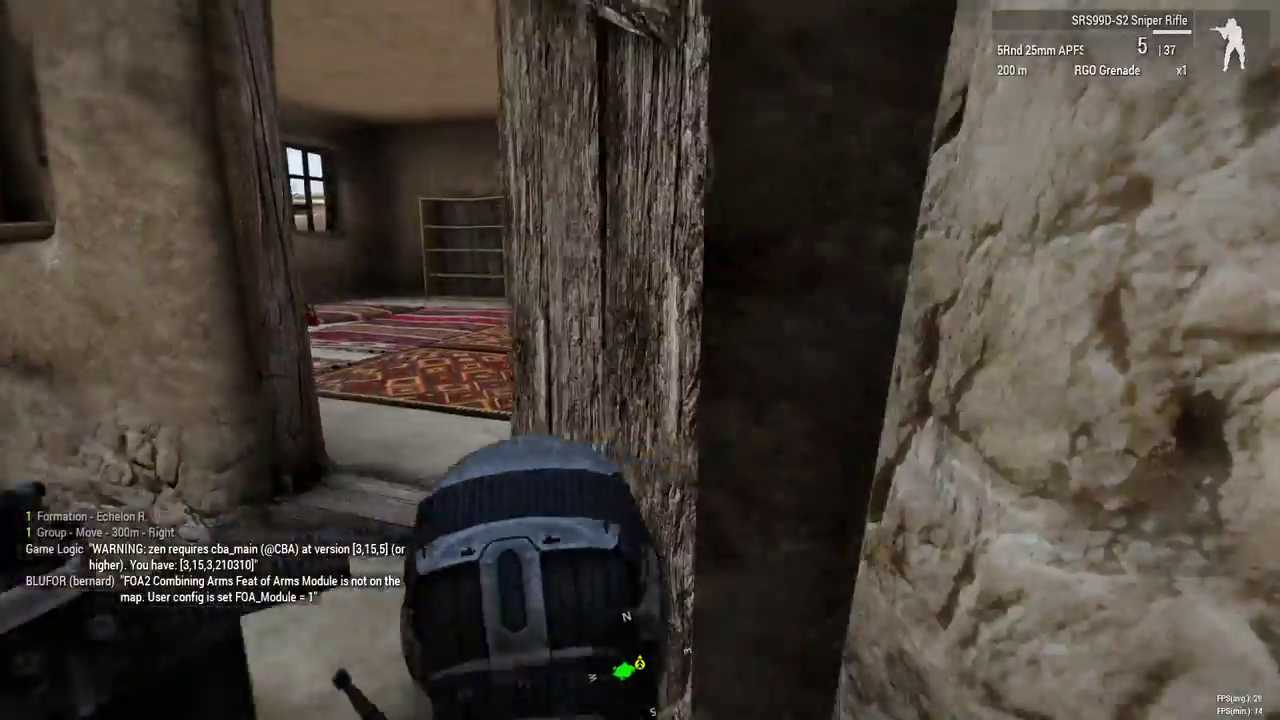
{"action": "key", "text": "w"}
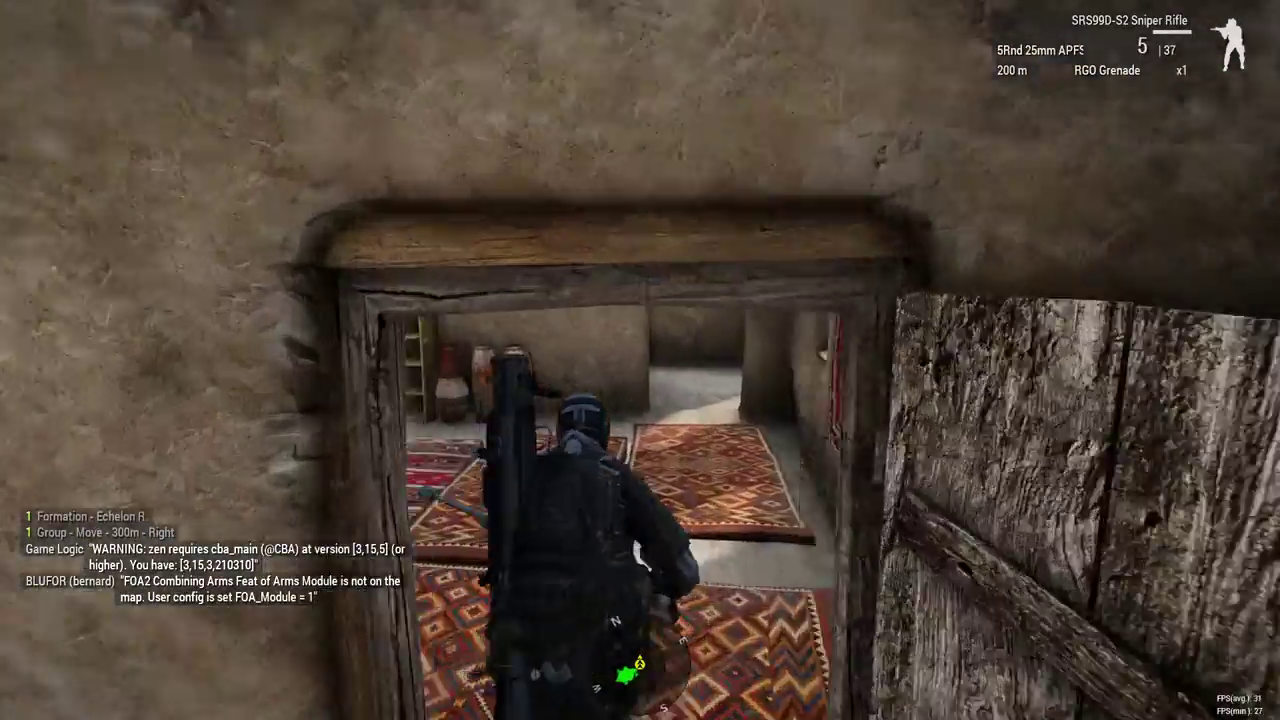
{"action": "key", "text": "w"}
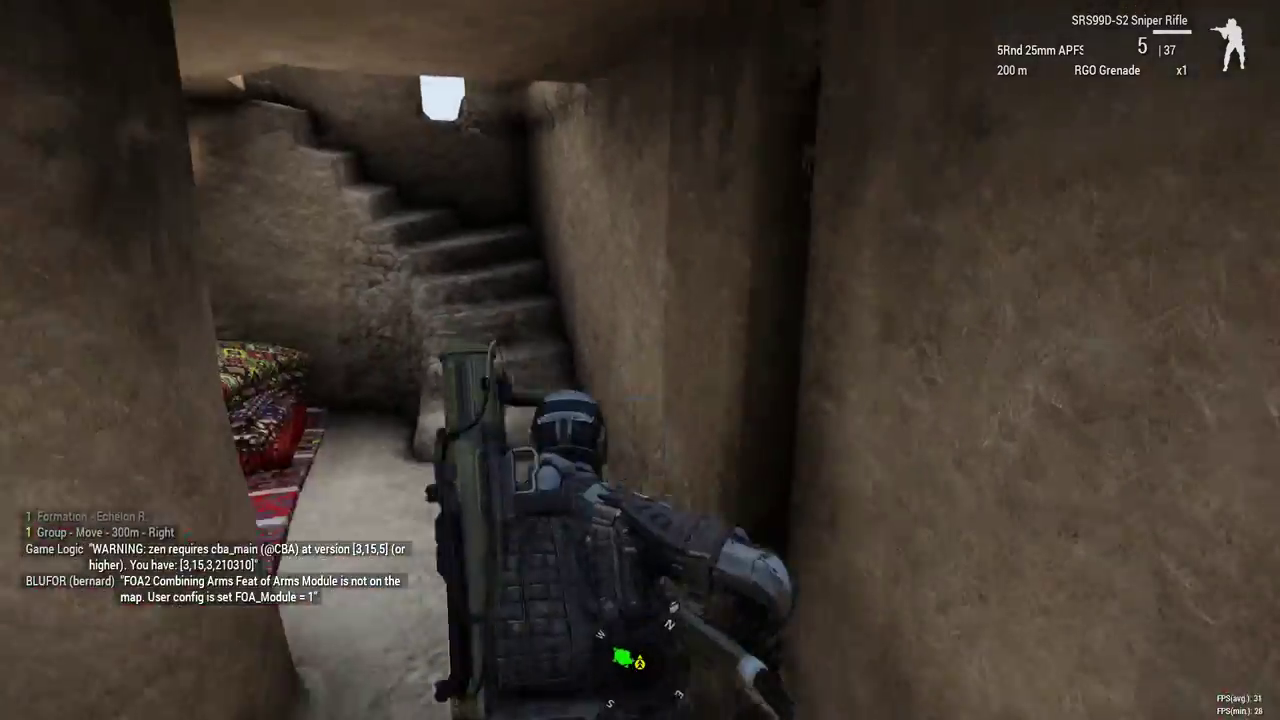
{"action": "key", "text": "w"}
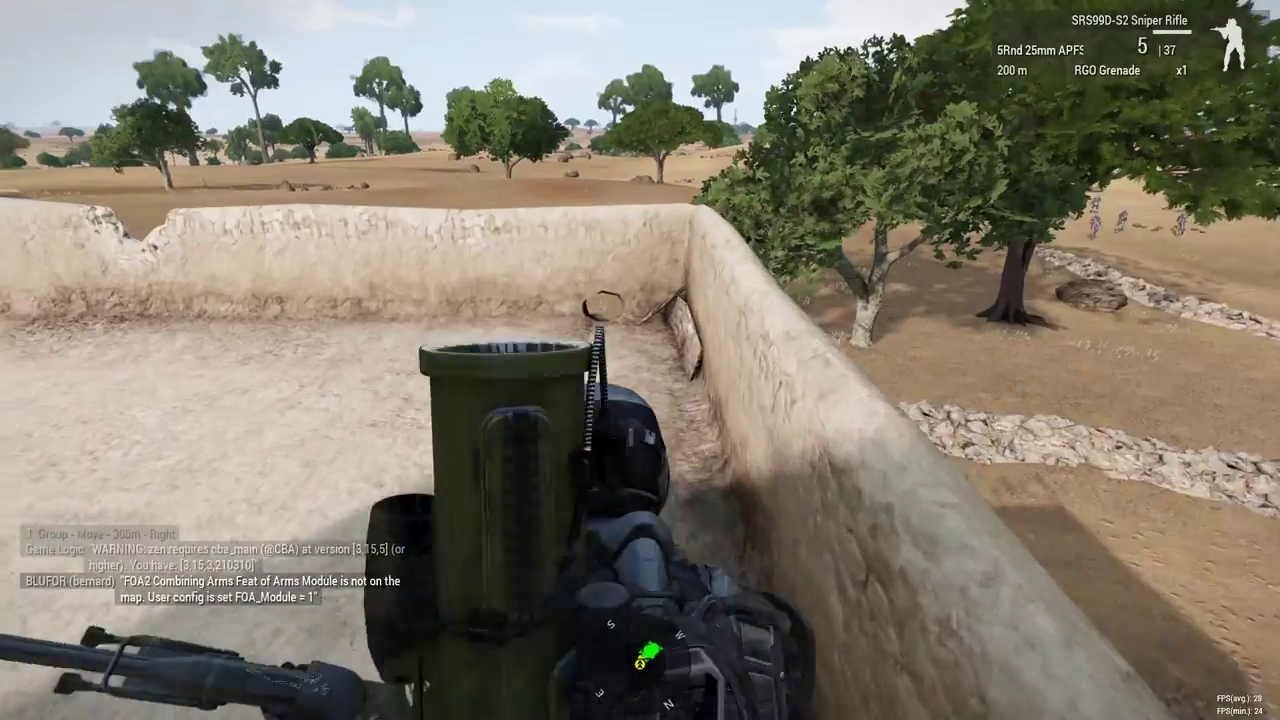
{"action": "key", "text": "w"}
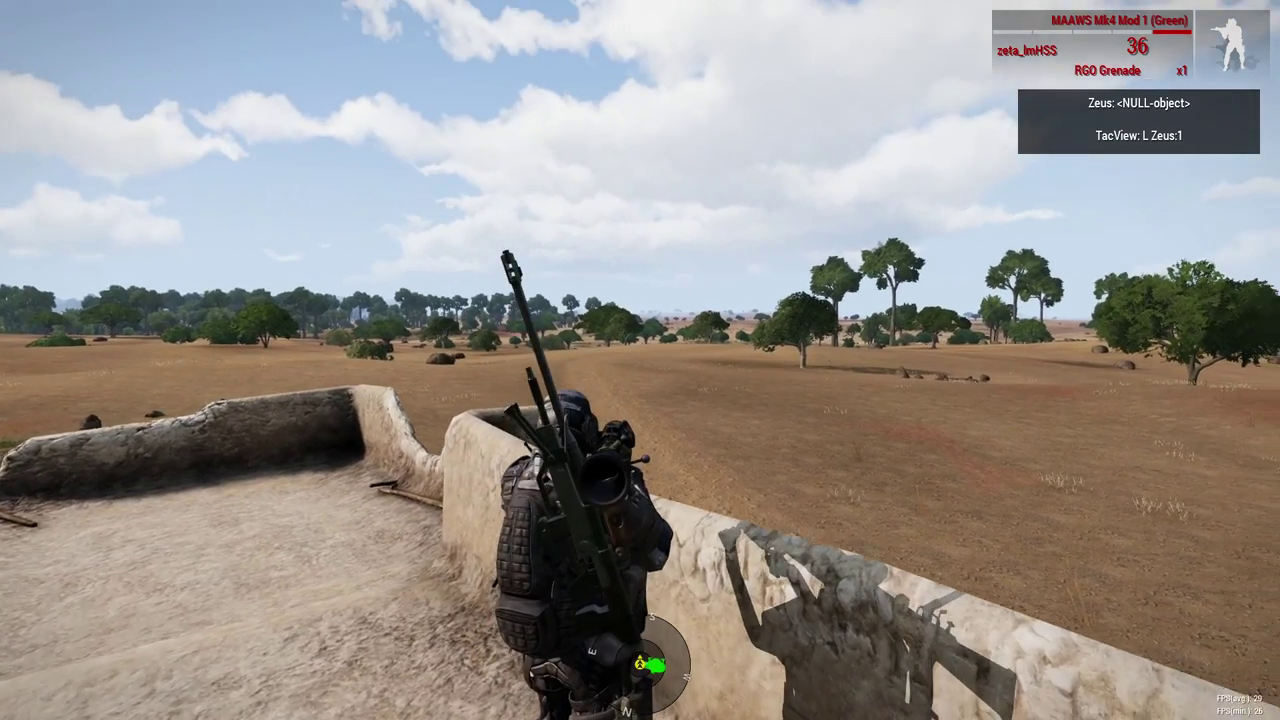
Step: Scan the distant treeline through the MAAWS scope several times until enemy contact reports appear
{"action": "right_click", "coordinate": [640, 360]}
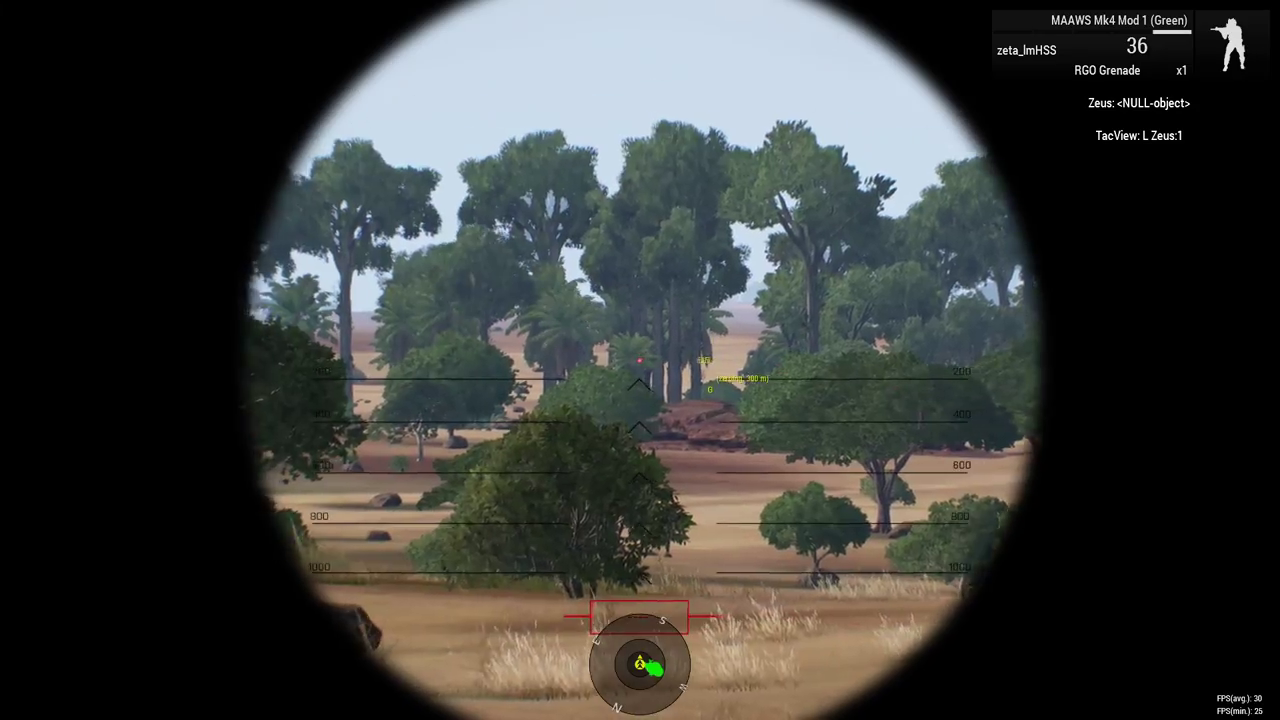
{"action": "right_click", "coordinate": [640, 360]}
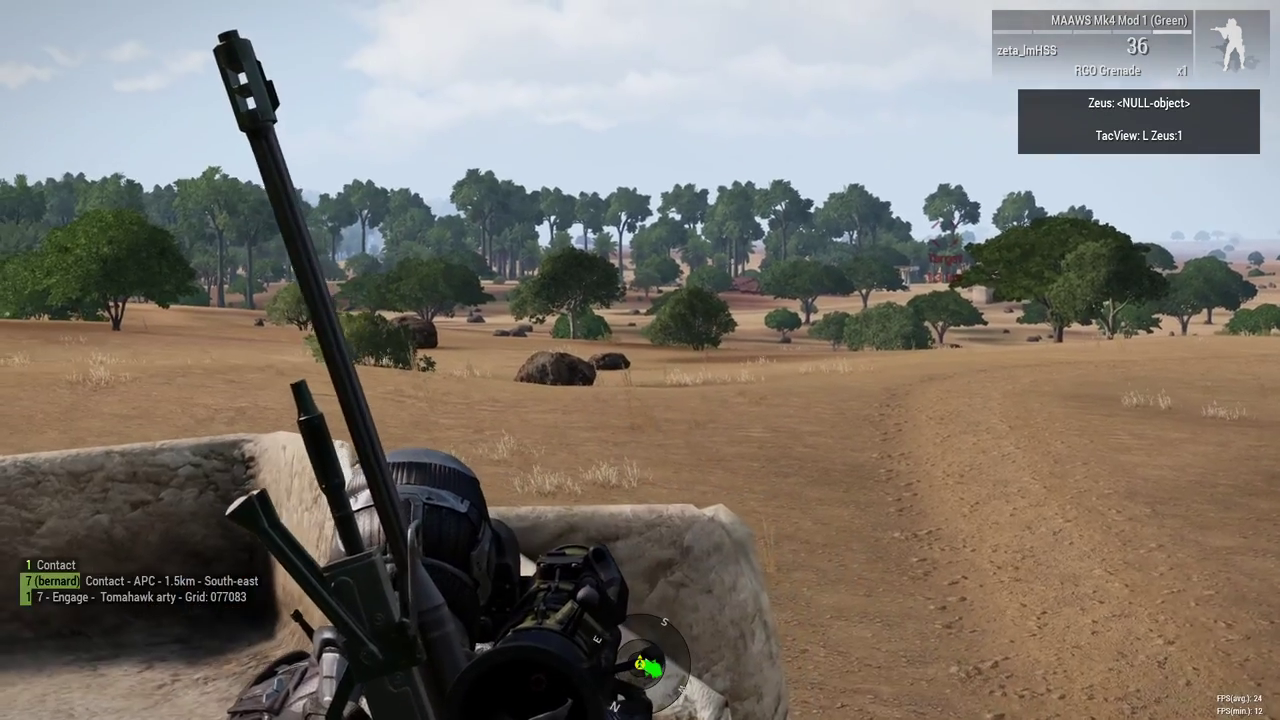
{"action": "key", "text": "KP_Enter"}
{"action": "right_click", "coordinate": [640, 360]}
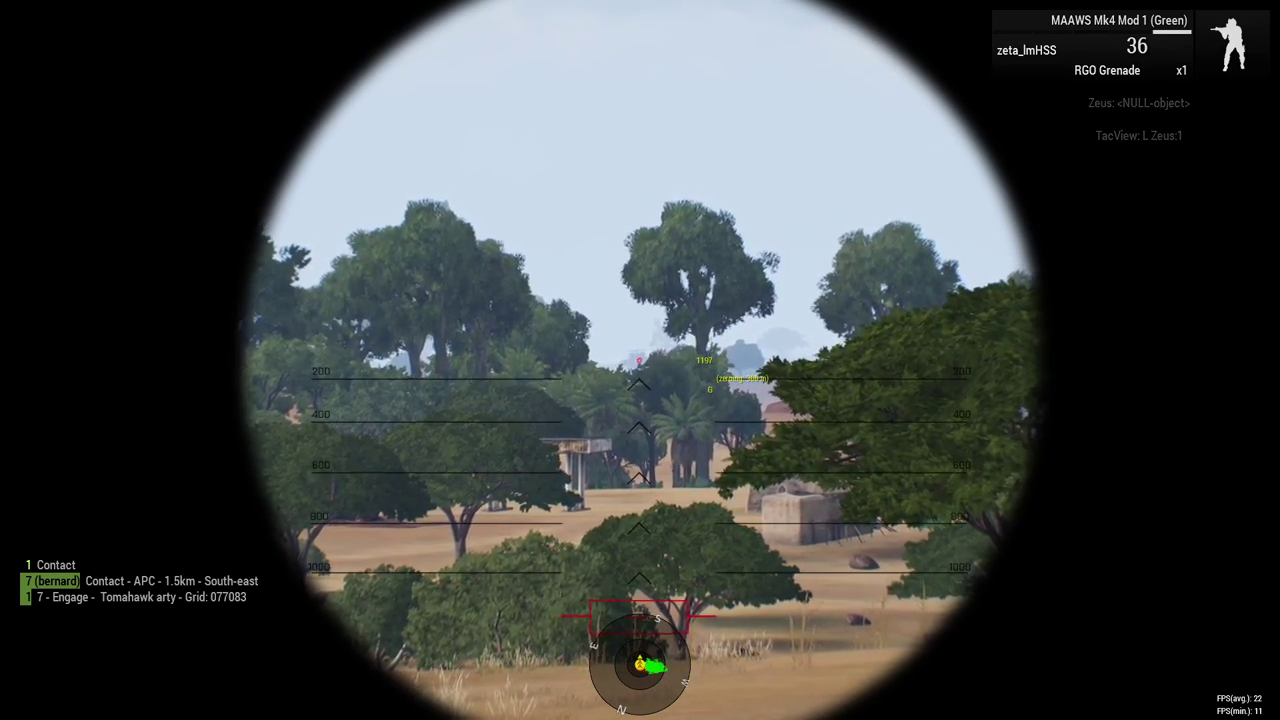
{"action": "right_click", "coordinate": [640, 360]}
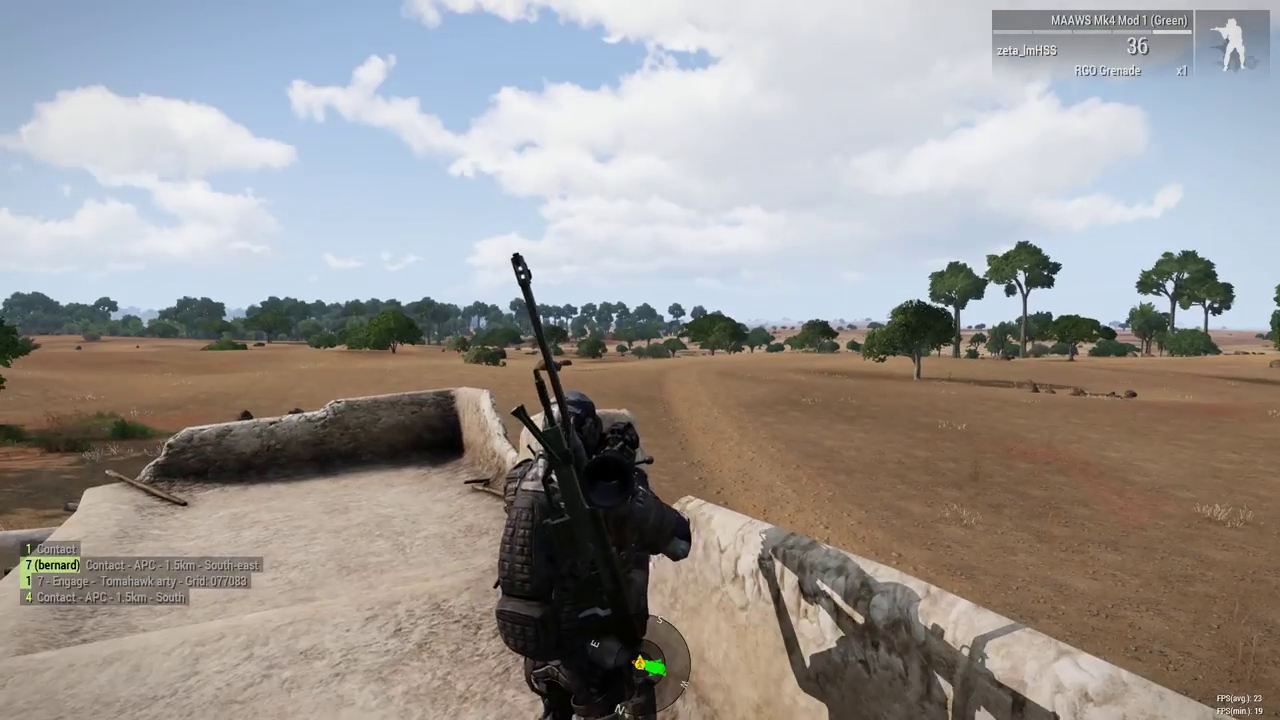
{"action": "right_click", "coordinate": [640, 360]}
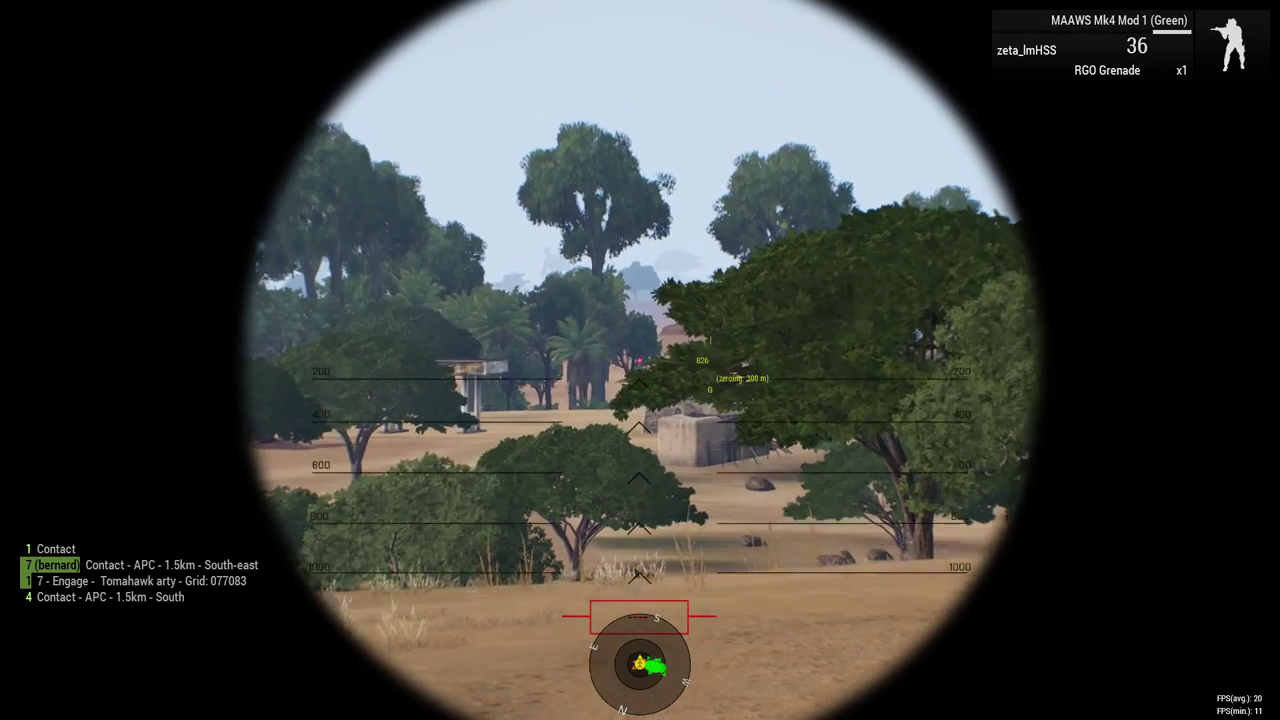
{"action": "right_click", "coordinate": [640, 360]}
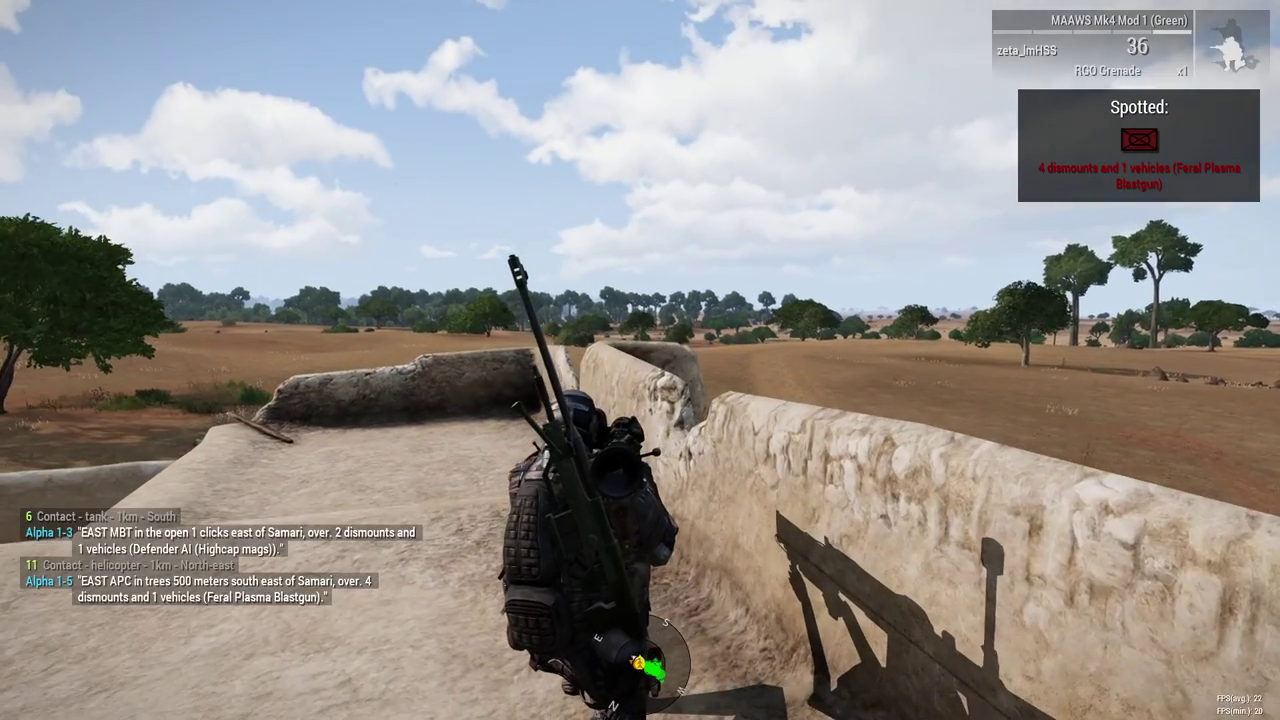
Step: Crouch behind the rooftop wall and scope the distant buildings with the MAAWS
{"action": "key", "text": "w"}
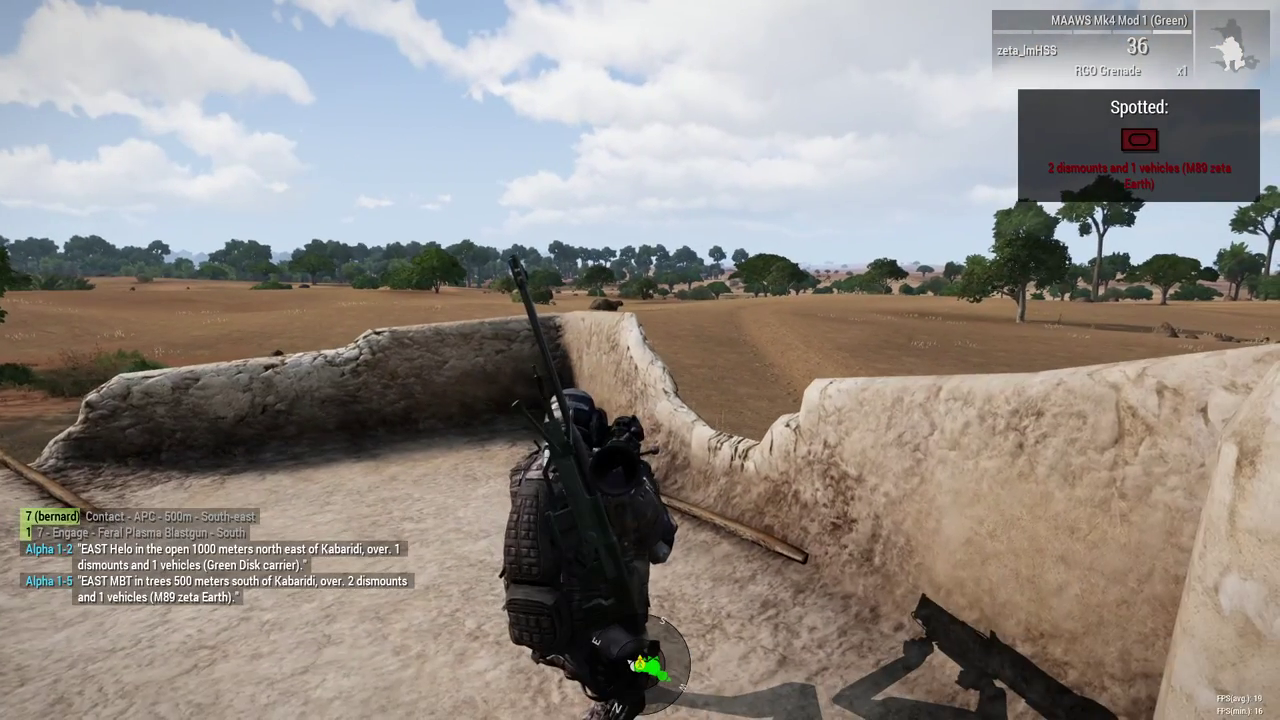
{"action": "key", "text": "c"}
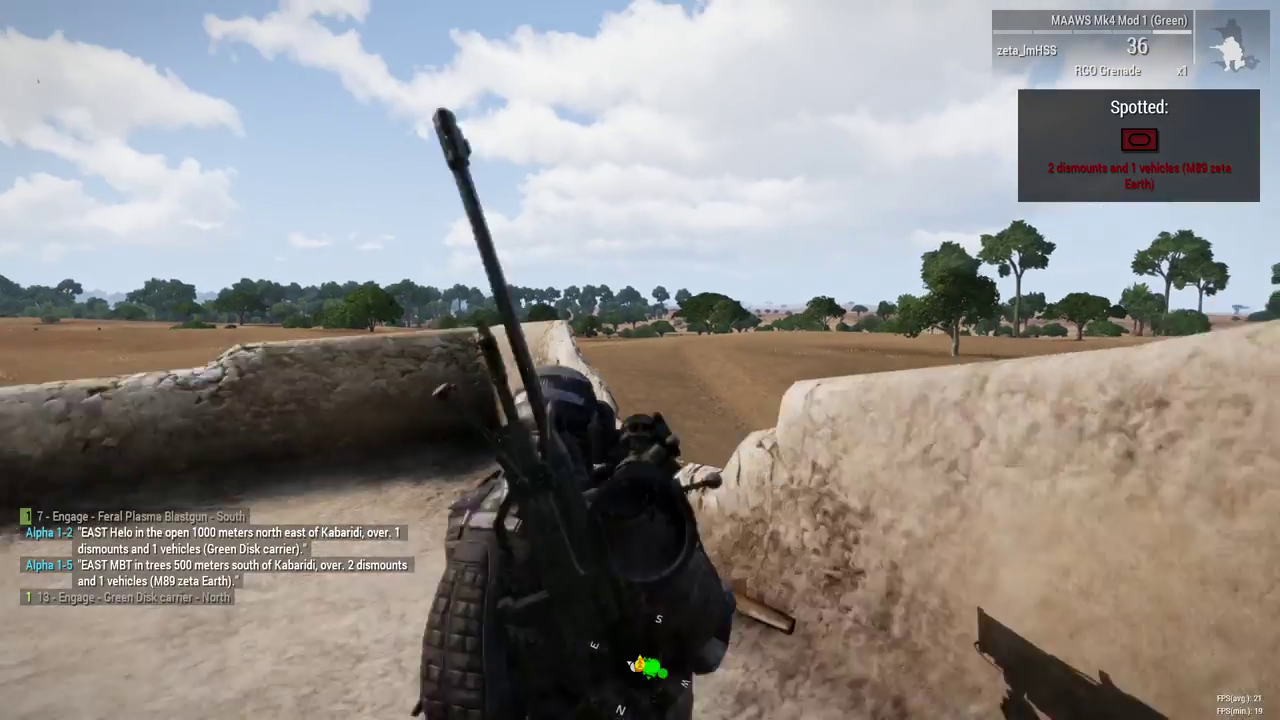
{"action": "right_click", "coordinate": [640, 360]}
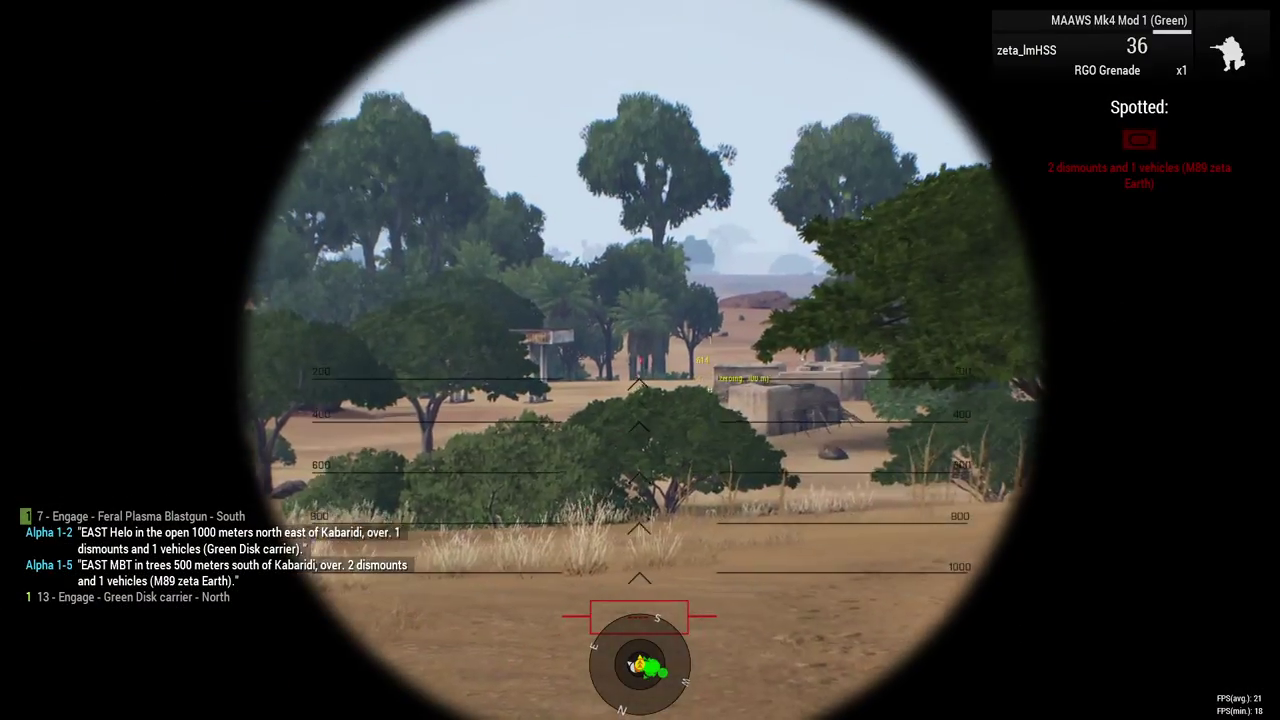
{"action": "right_click", "coordinate": [640, 360]}
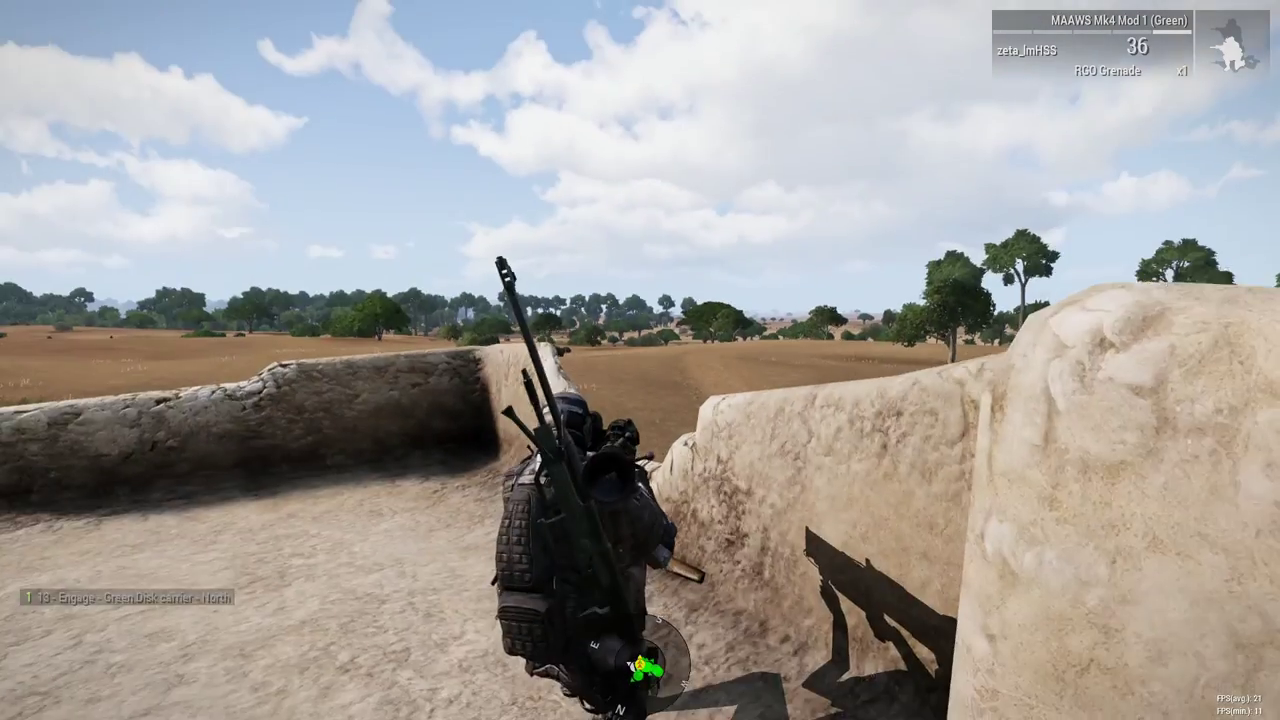
{"action": "right_click", "coordinate": [640, 360]}
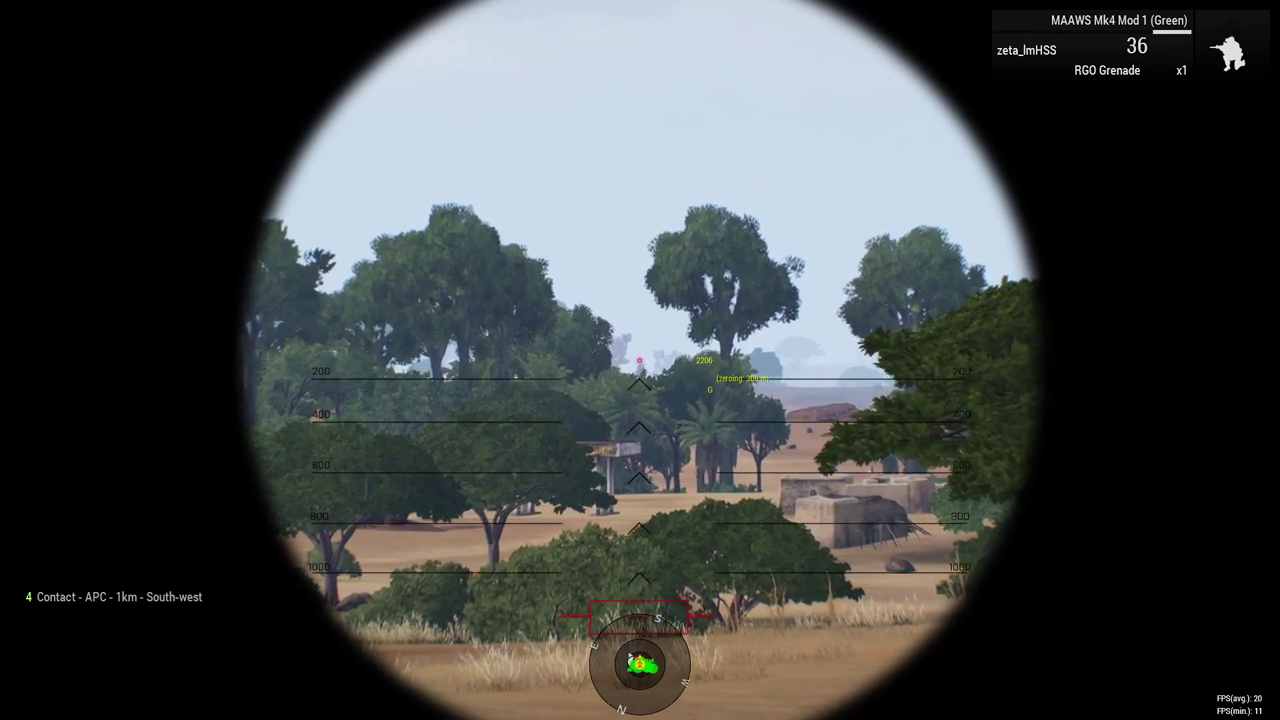
{"action": "key", "text": "Return"}
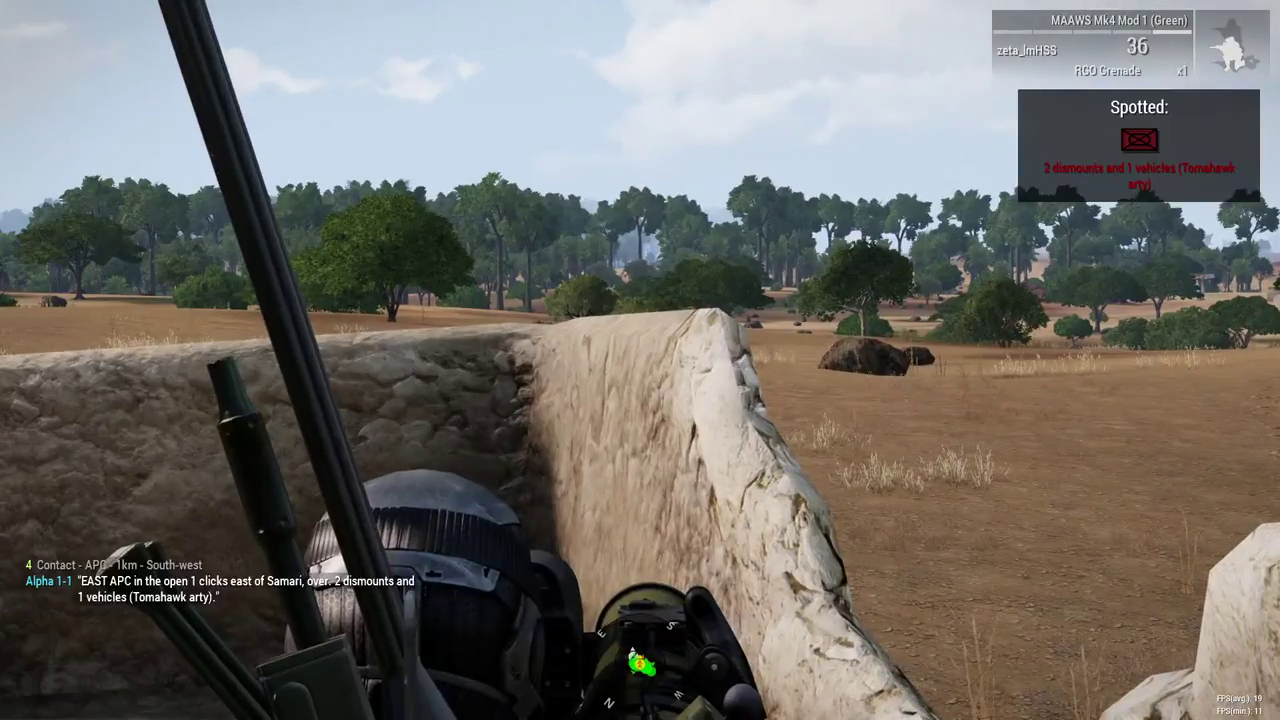
Step: Advance along the mud wall, fire a MAAWS rocket at the tree target, reload and go prone
{"action": "key", "text": "w"}
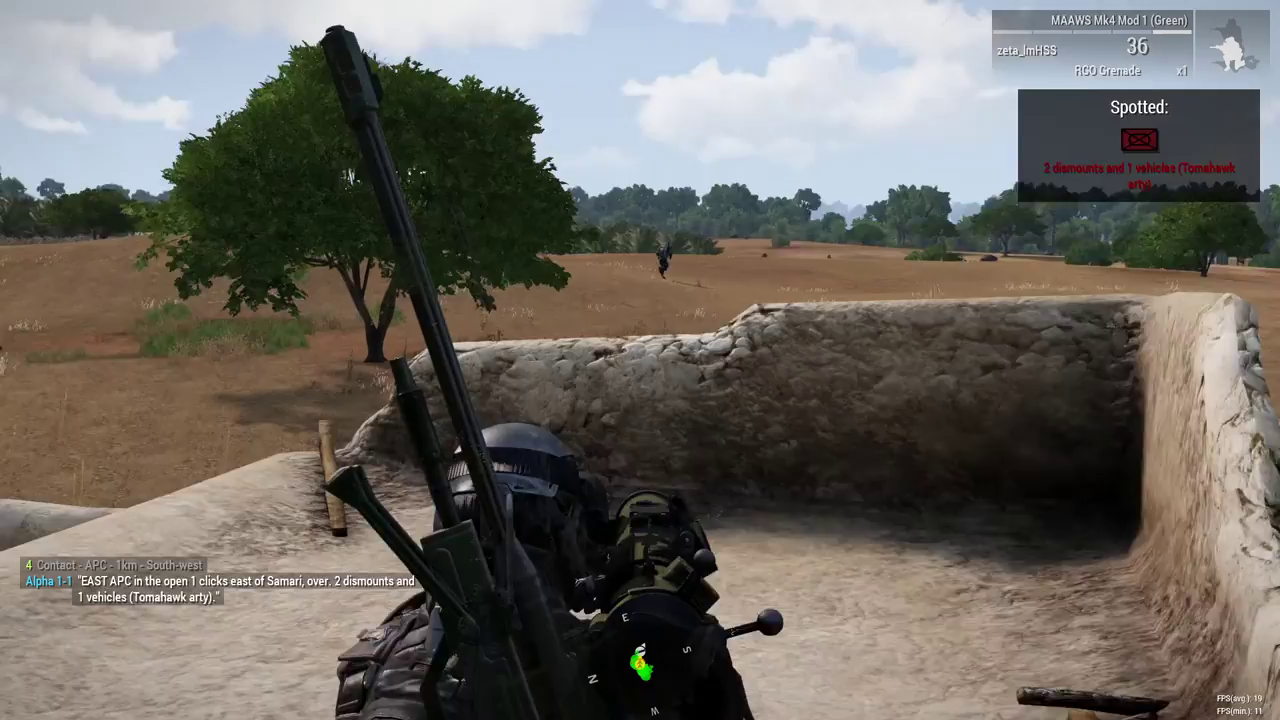
{"action": "key", "text": "w"}
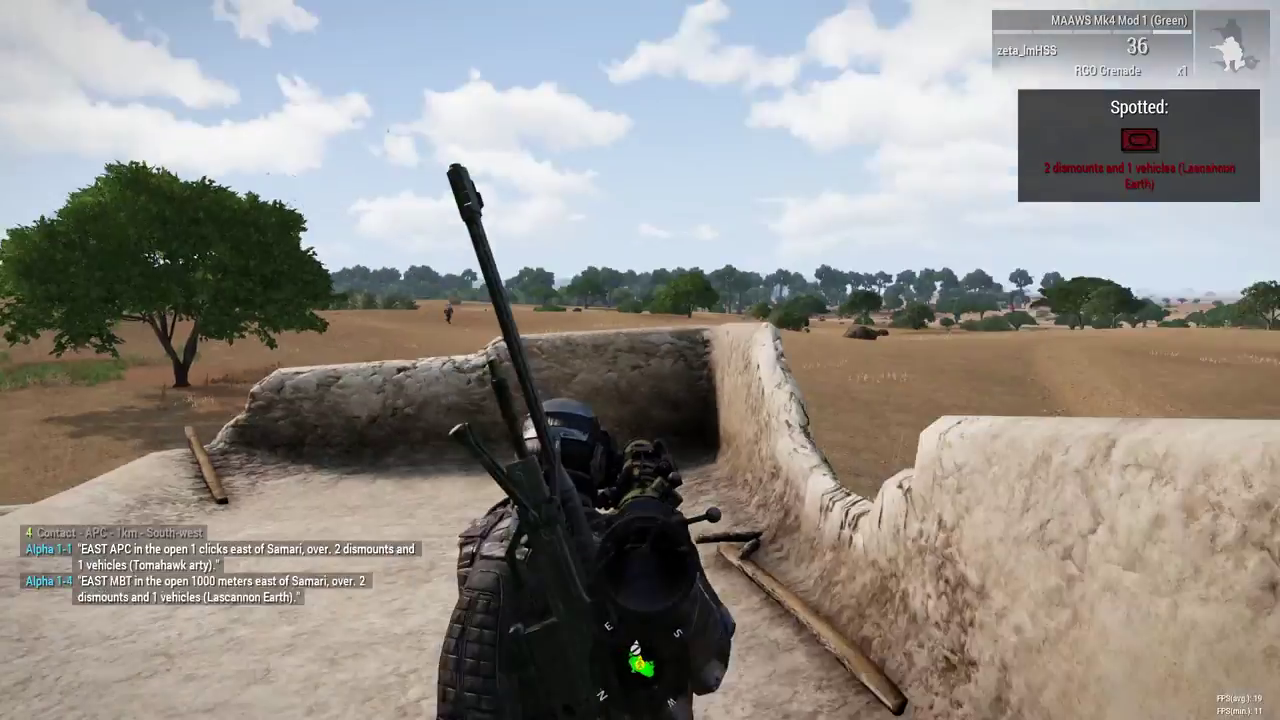
{"action": "key", "text": "w"}
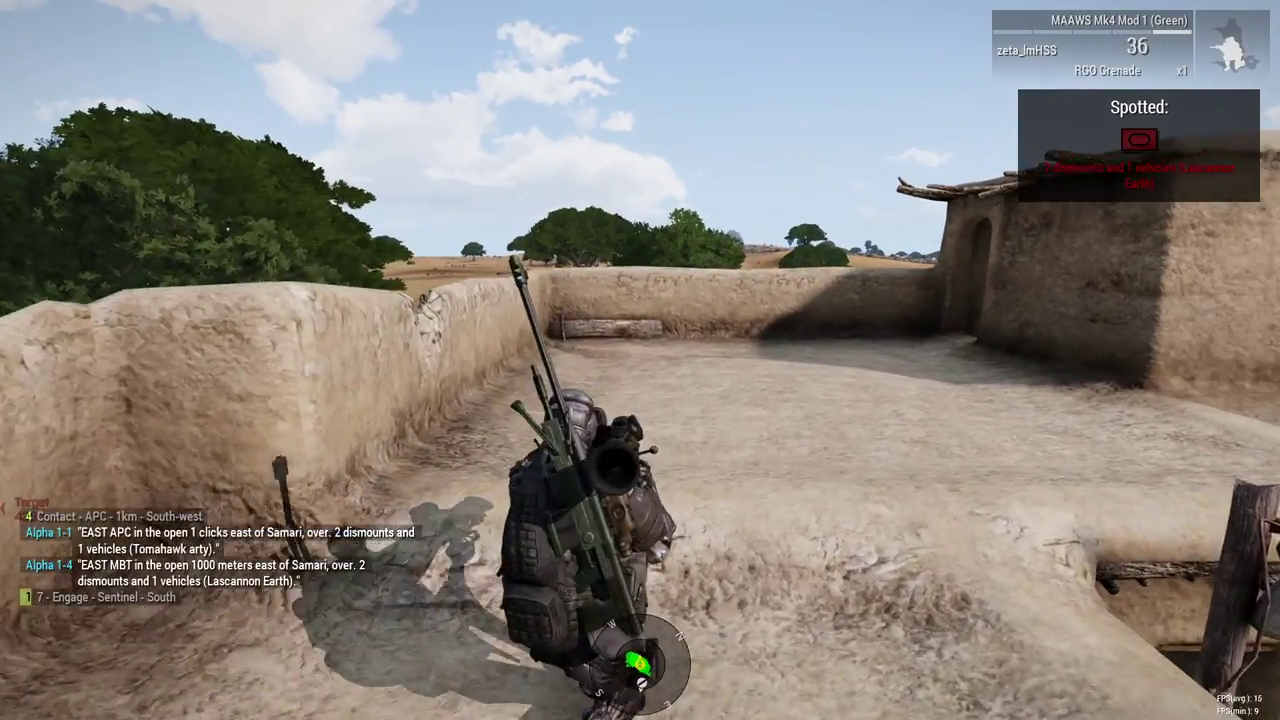
{"action": "key", "text": "w"}
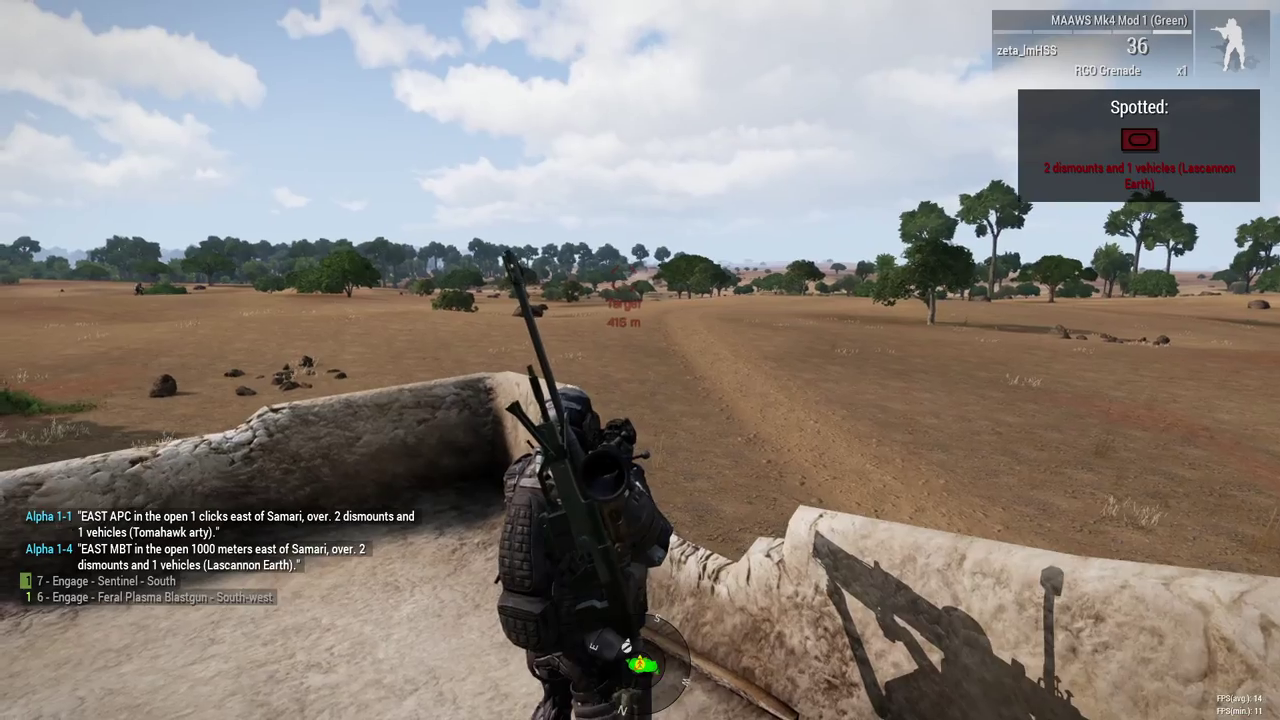
{"action": "right_click", "coordinate": [640, 360]}
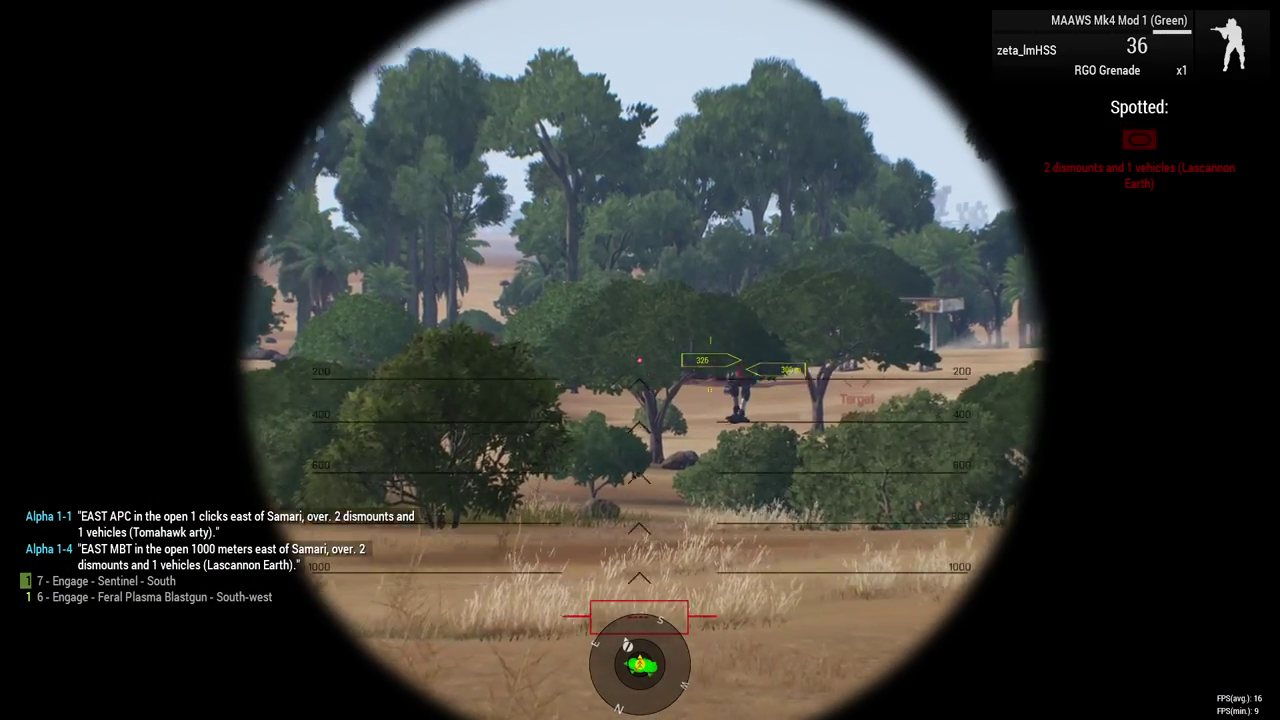
{"action": "left_click", "coordinate": [640, 360]}
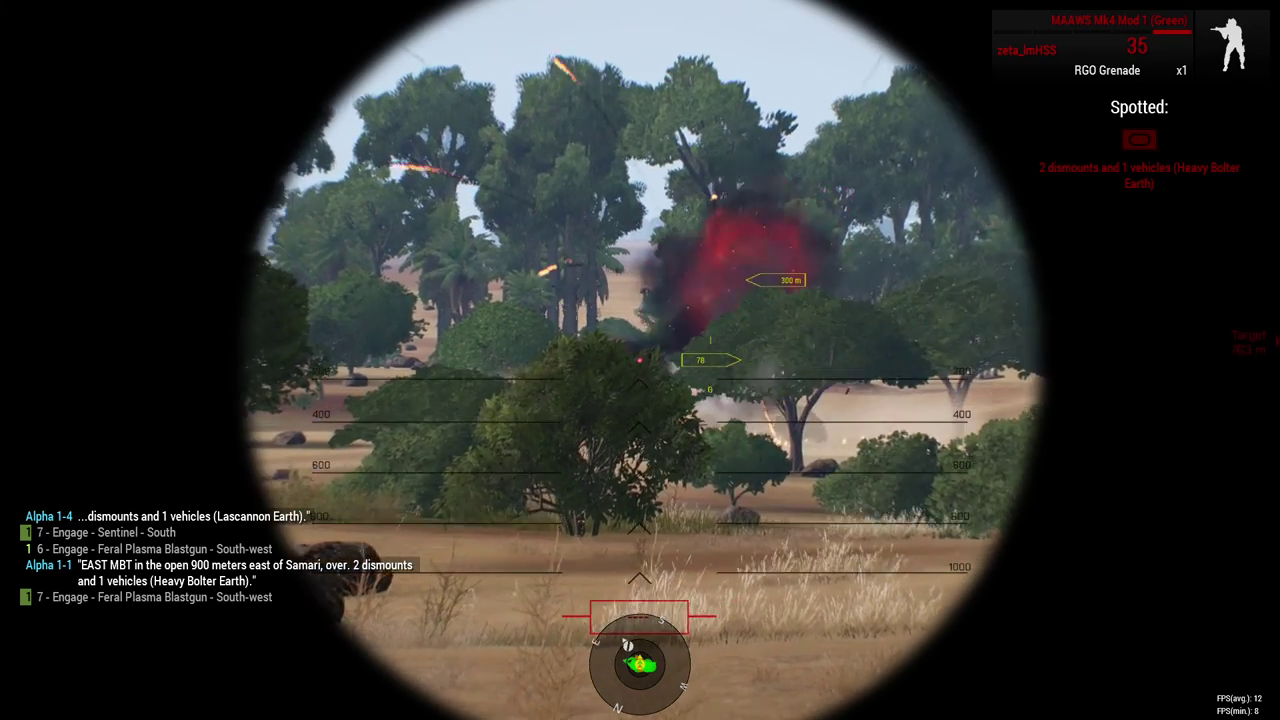
{"action": "key", "text": "r"}
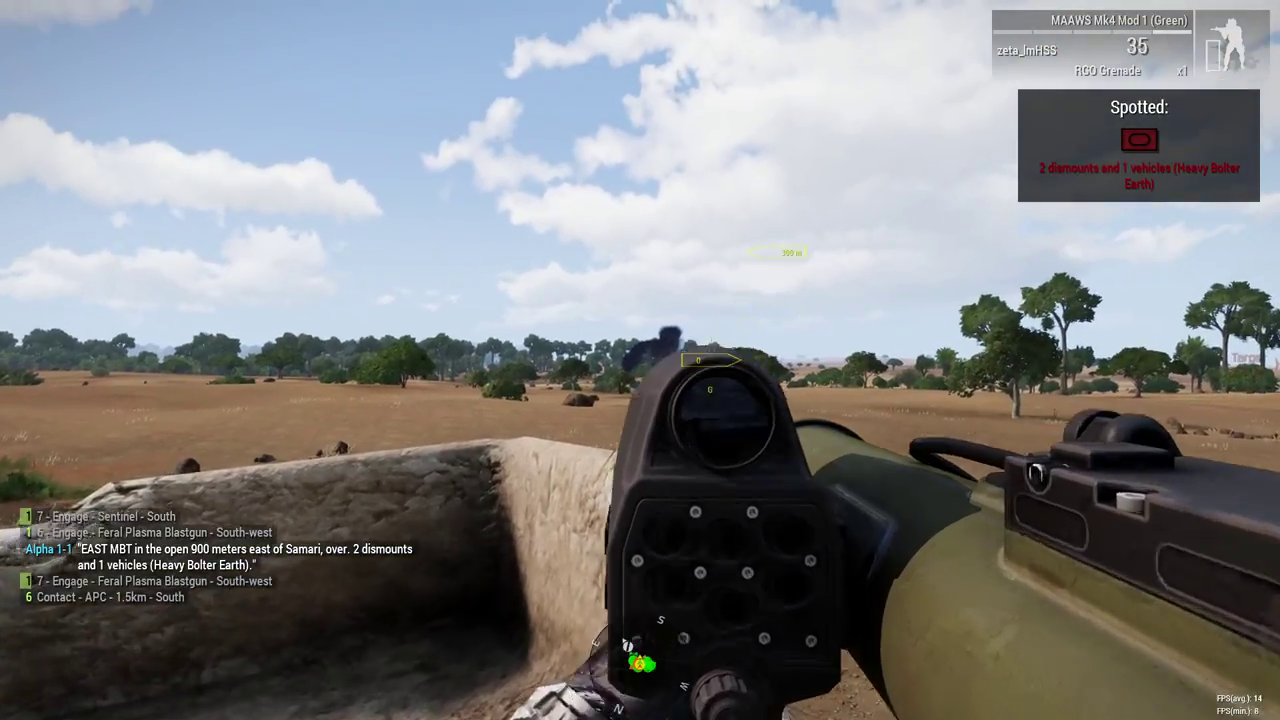
{"action": "key", "text": "z"}
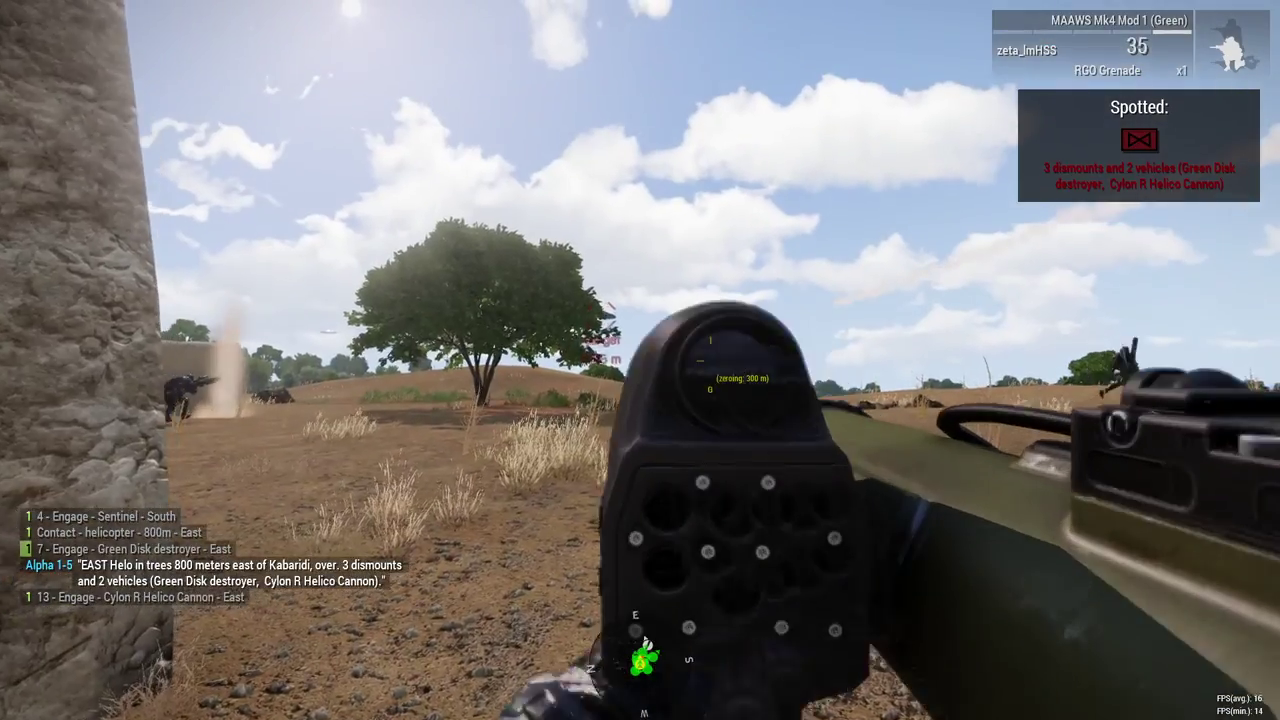
Step: Aim the MAAWS at the flying saucer overhead and fire a rocket
{"action": "right_click", "coordinate": [640, 360]}
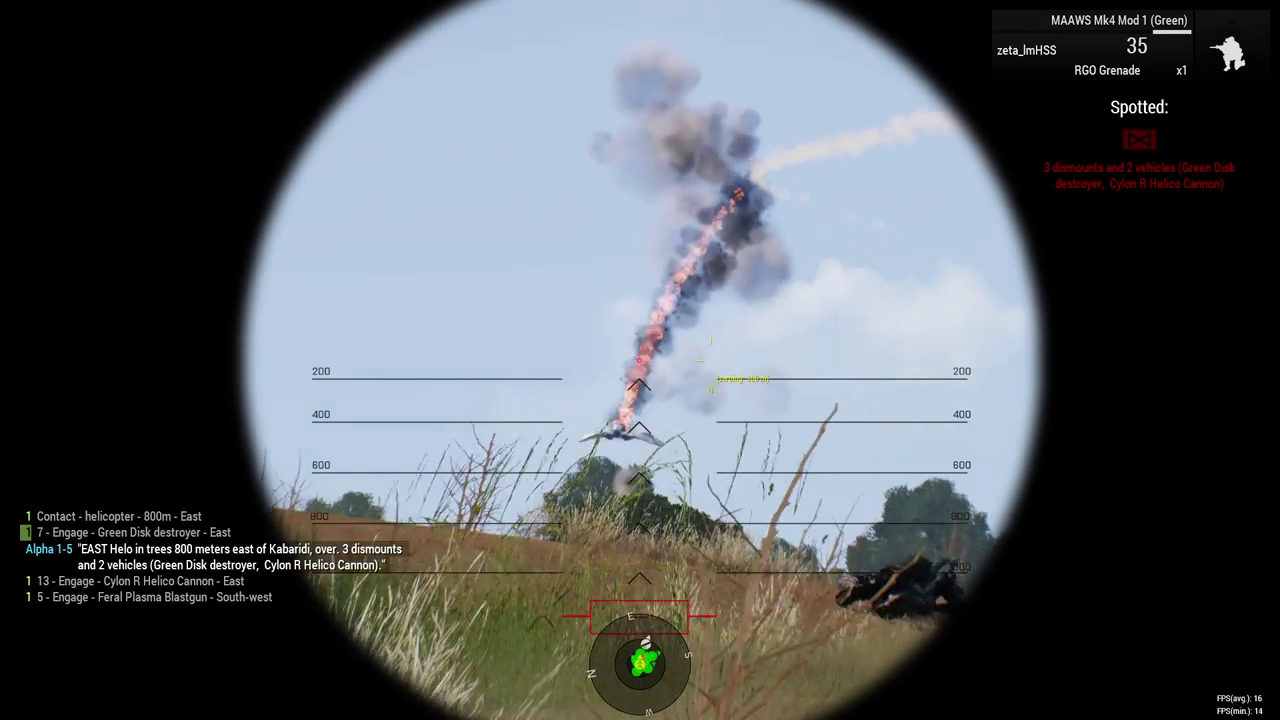
{"action": "right_click", "coordinate": [640, 360]}
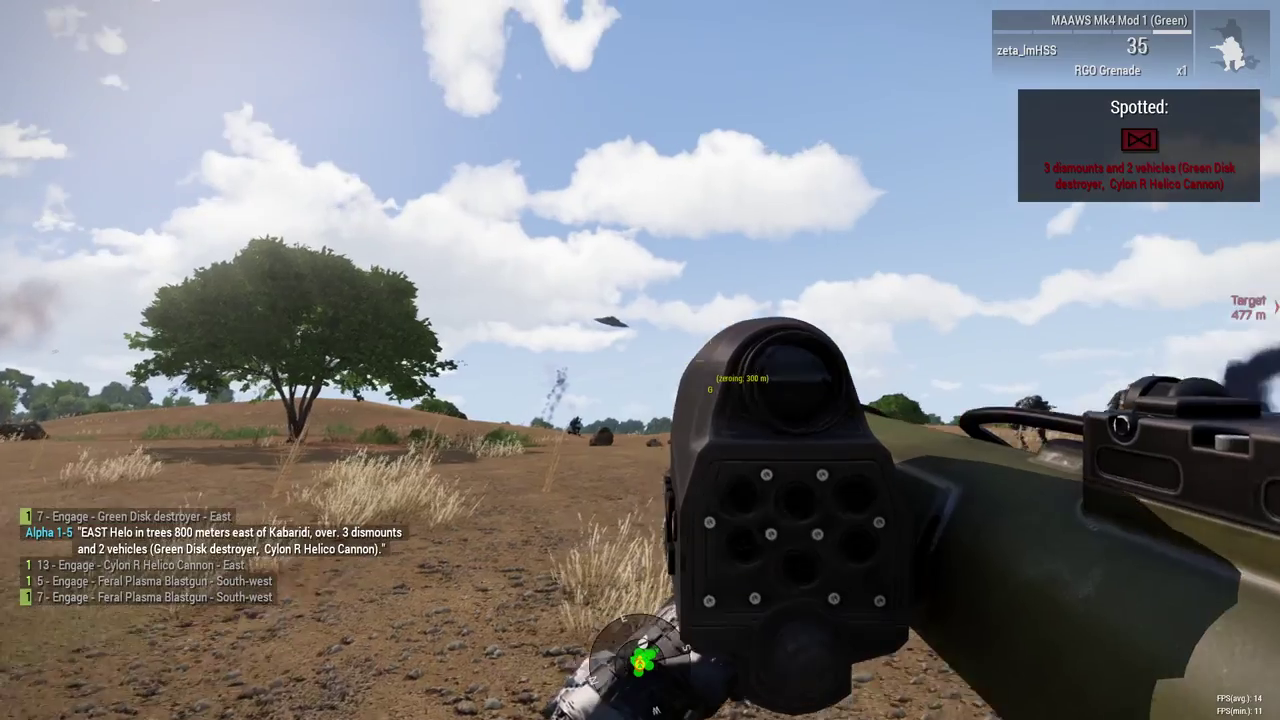
{"action": "right_click", "coordinate": [640, 360]}
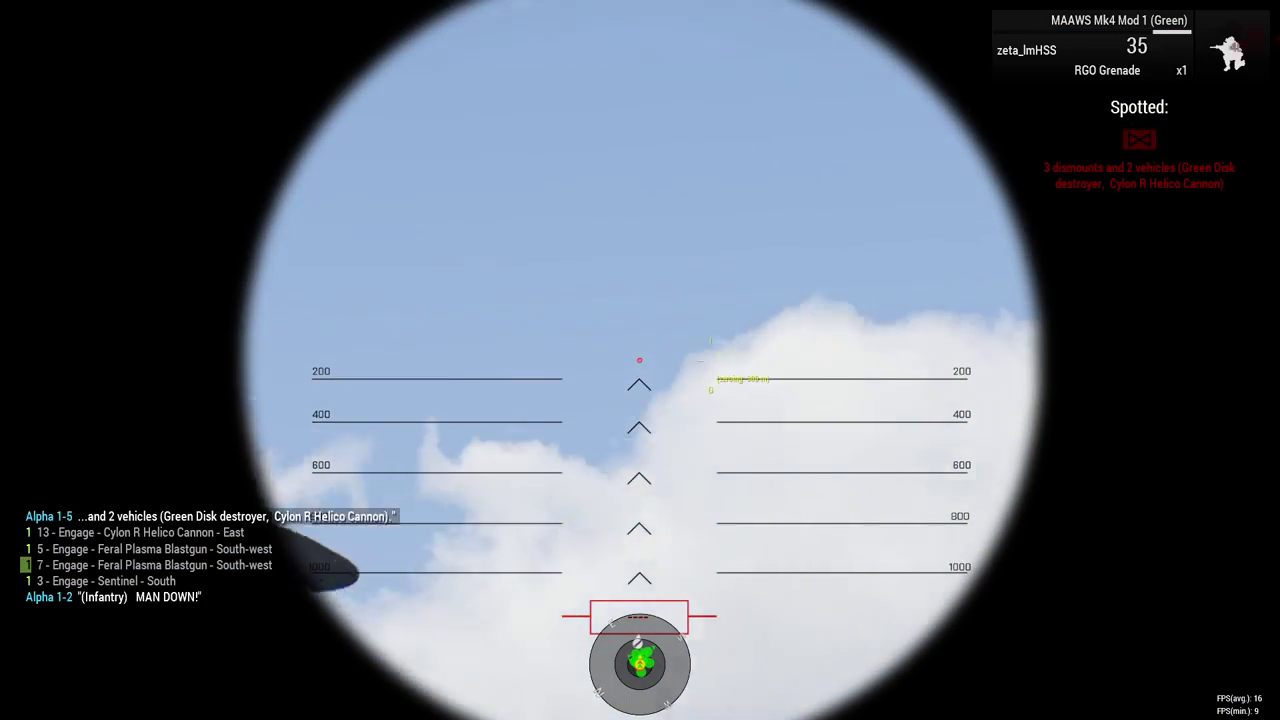
{"action": "left_click", "coordinate": [640, 360]}
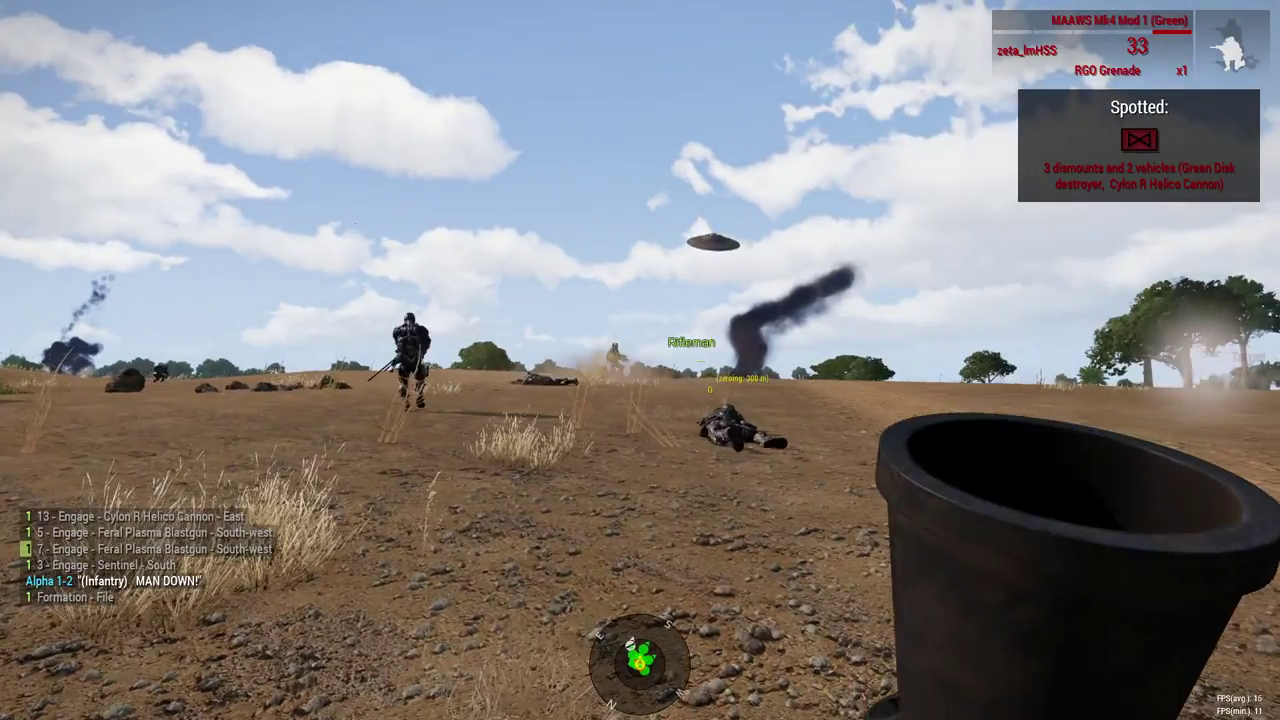
Step: Reload the launcher by swapping weapons, rise over the rock, then switch to the rifle
{"action": "key", "text": "2"}
{"action": "key", "text": "3"}
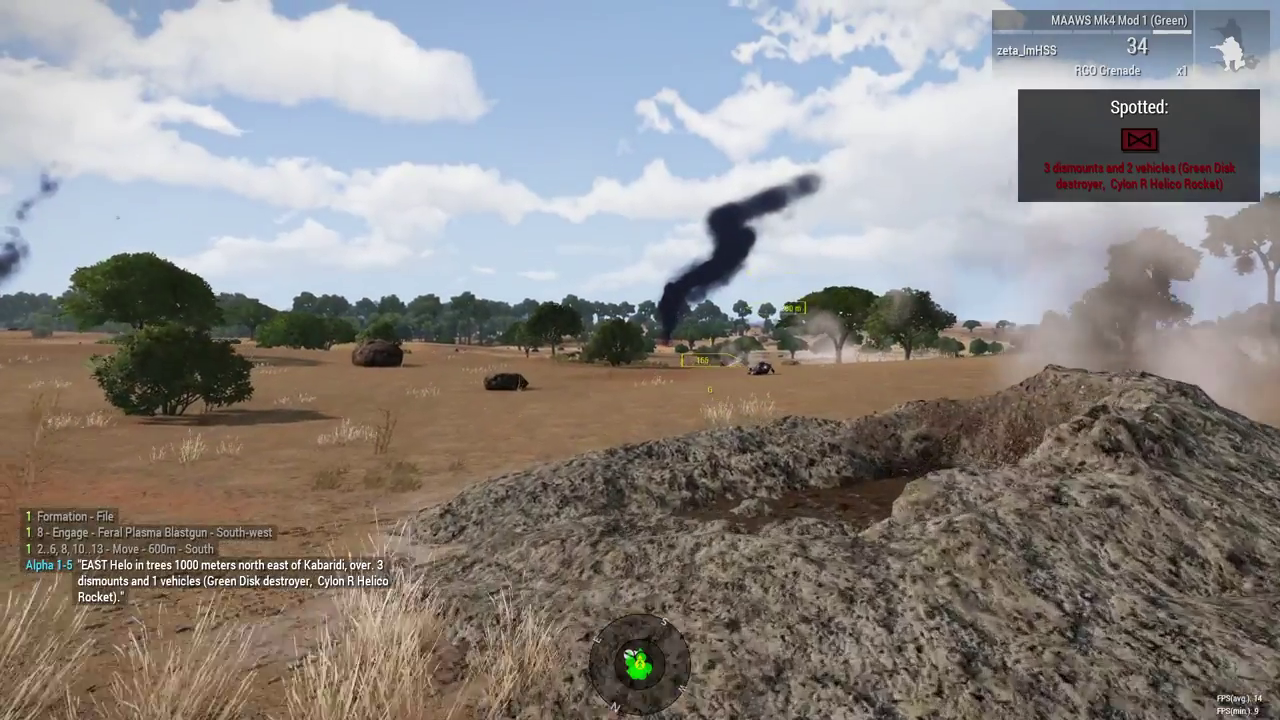
{"action": "key", "text": "x"}
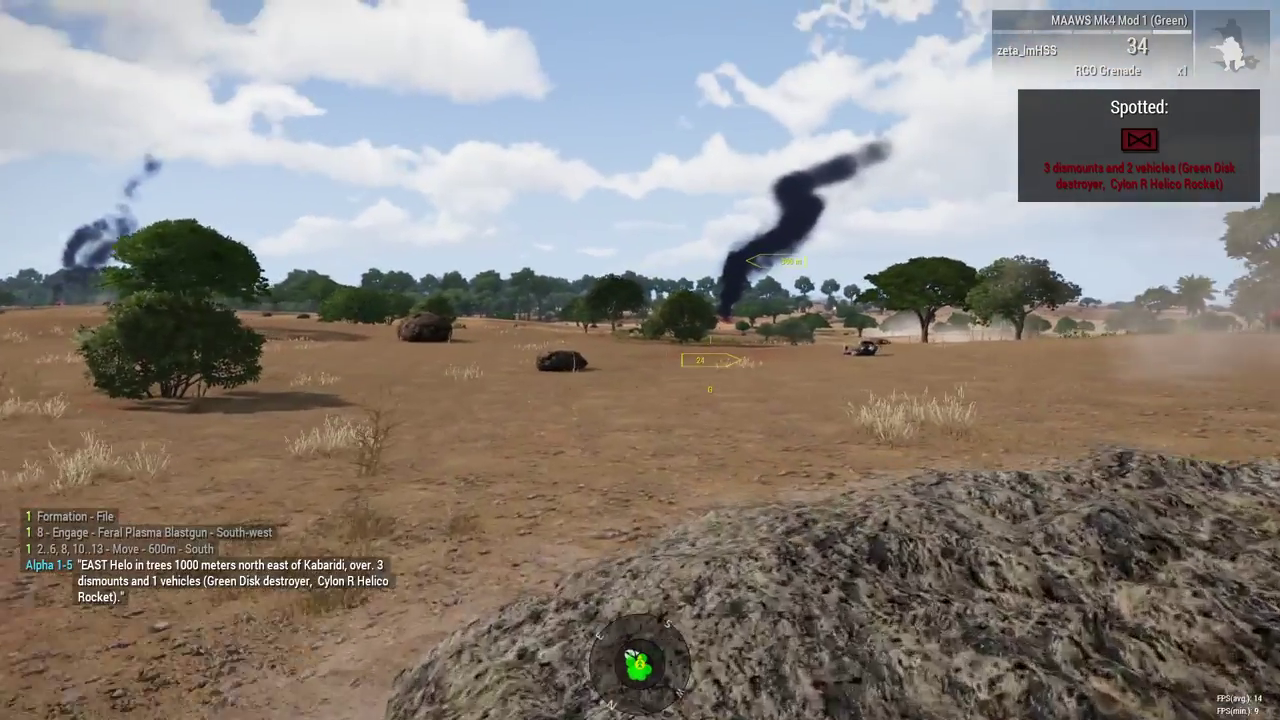
{"action": "key", "text": "1"}
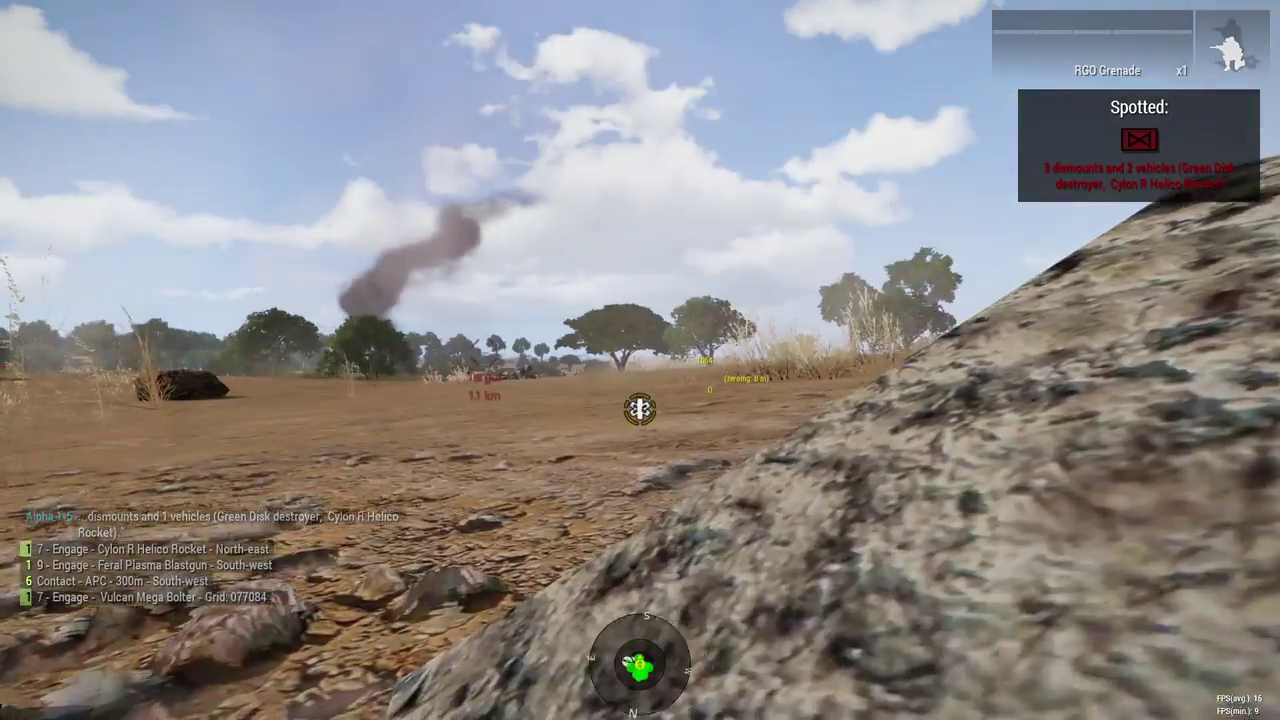
Step: Switch back to the launcher, fire a rocket at the distant target, then go prone
{"action": "key", "text": "1"}
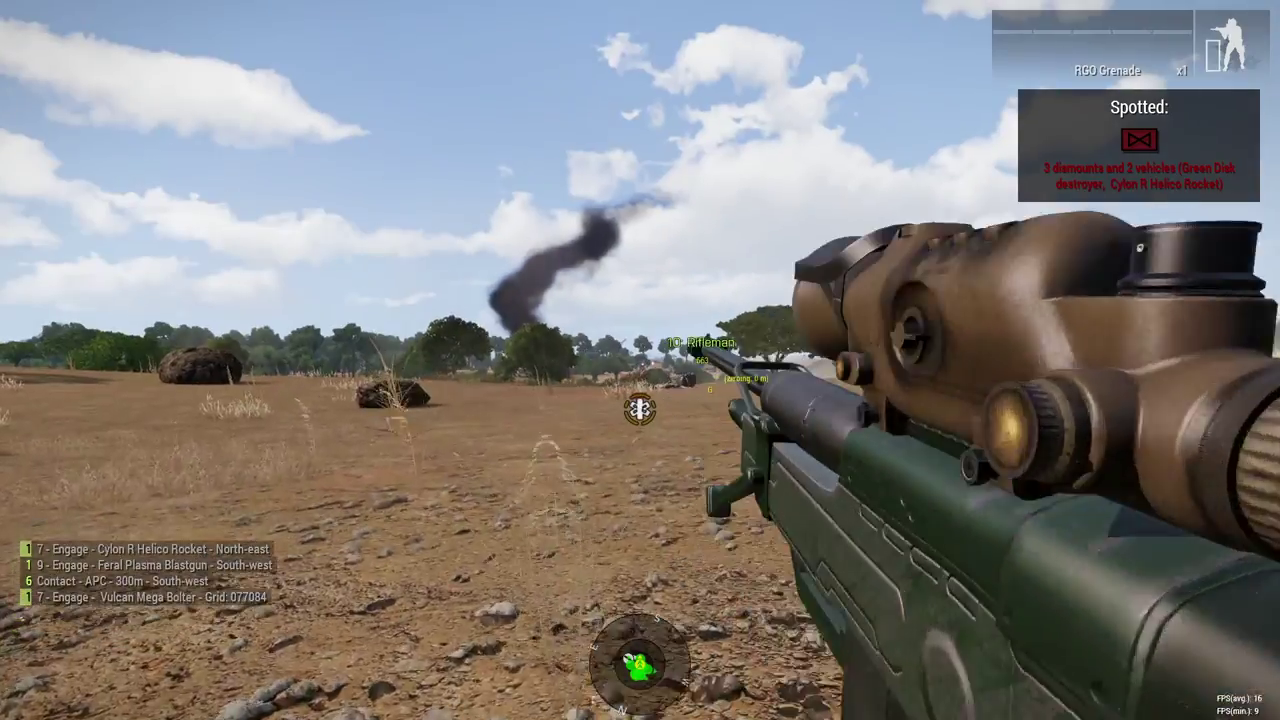
{"action": "key", "text": "3"}
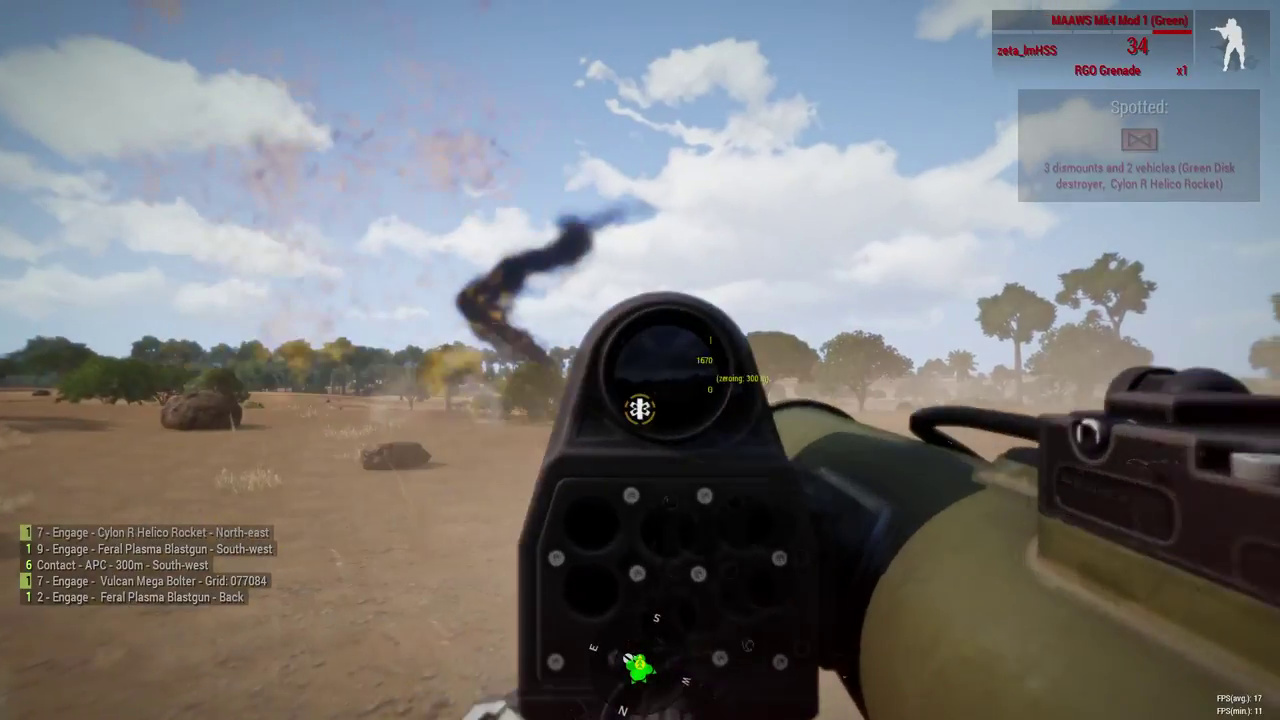
{"action": "right_click", "coordinate": [639, 408]}
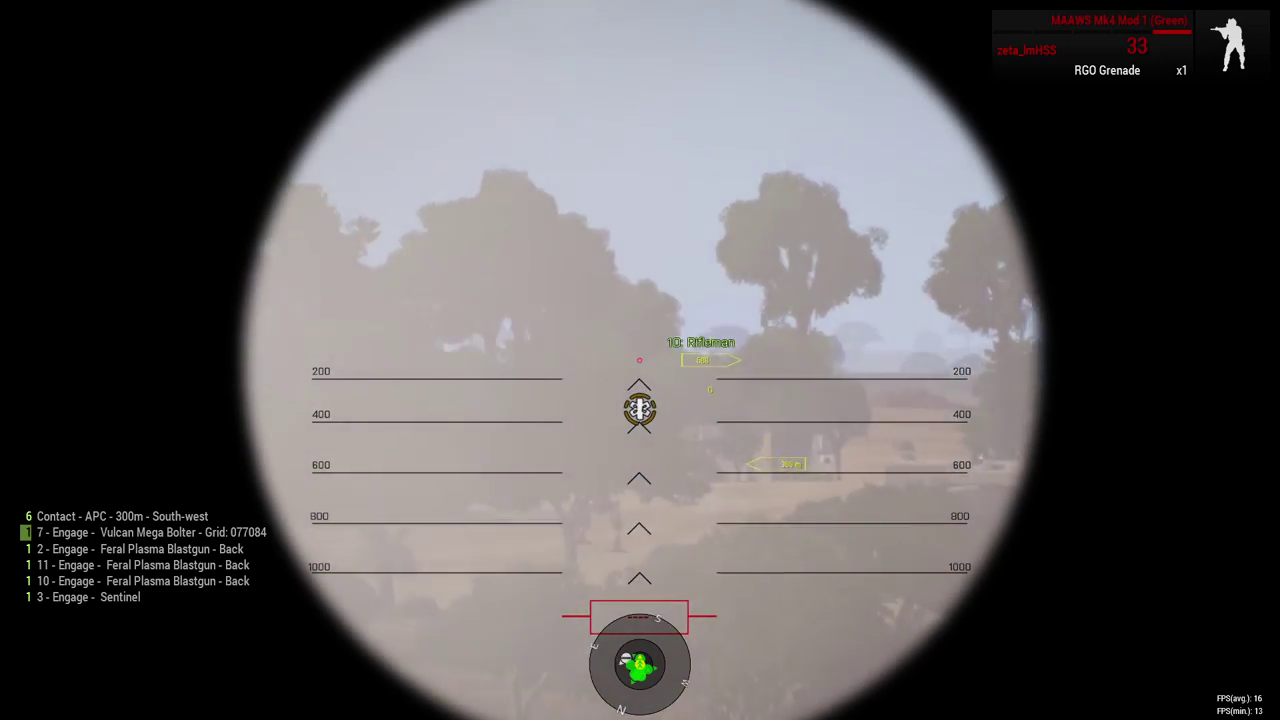
{"action": "left_click", "coordinate": [639, 408]}
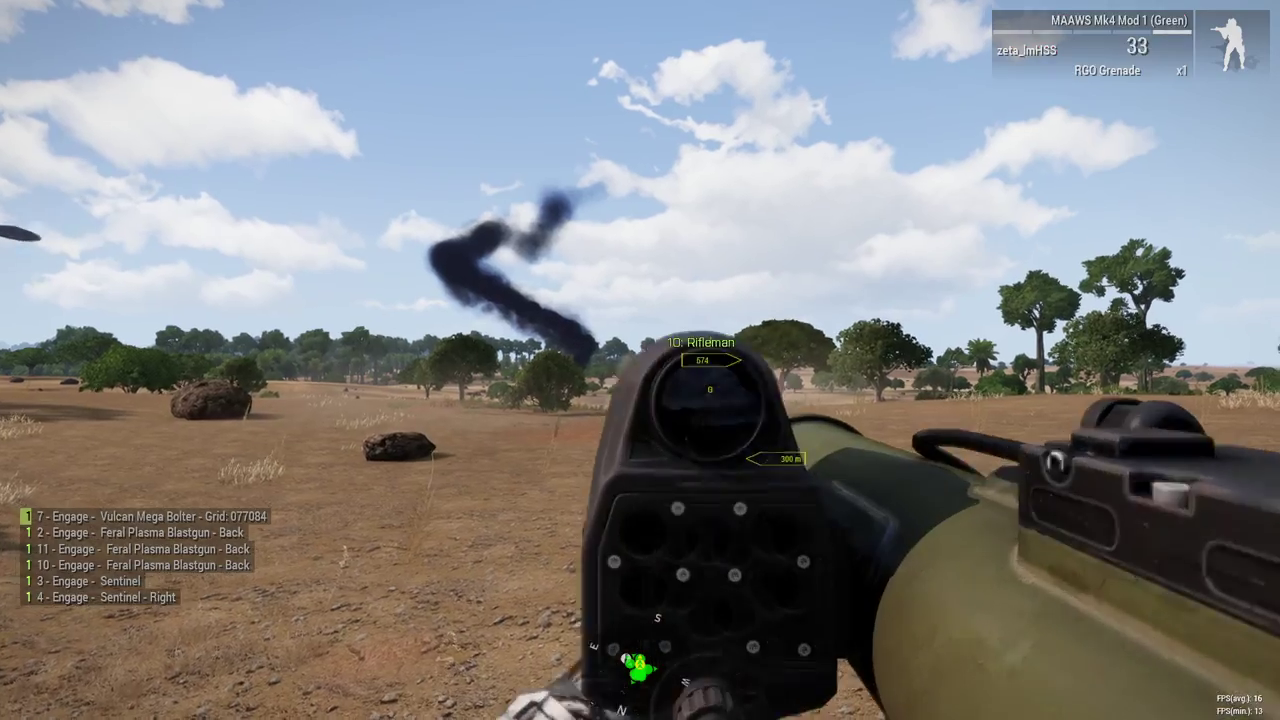
{"action": "right_click", "coordinate": [640, 360]}
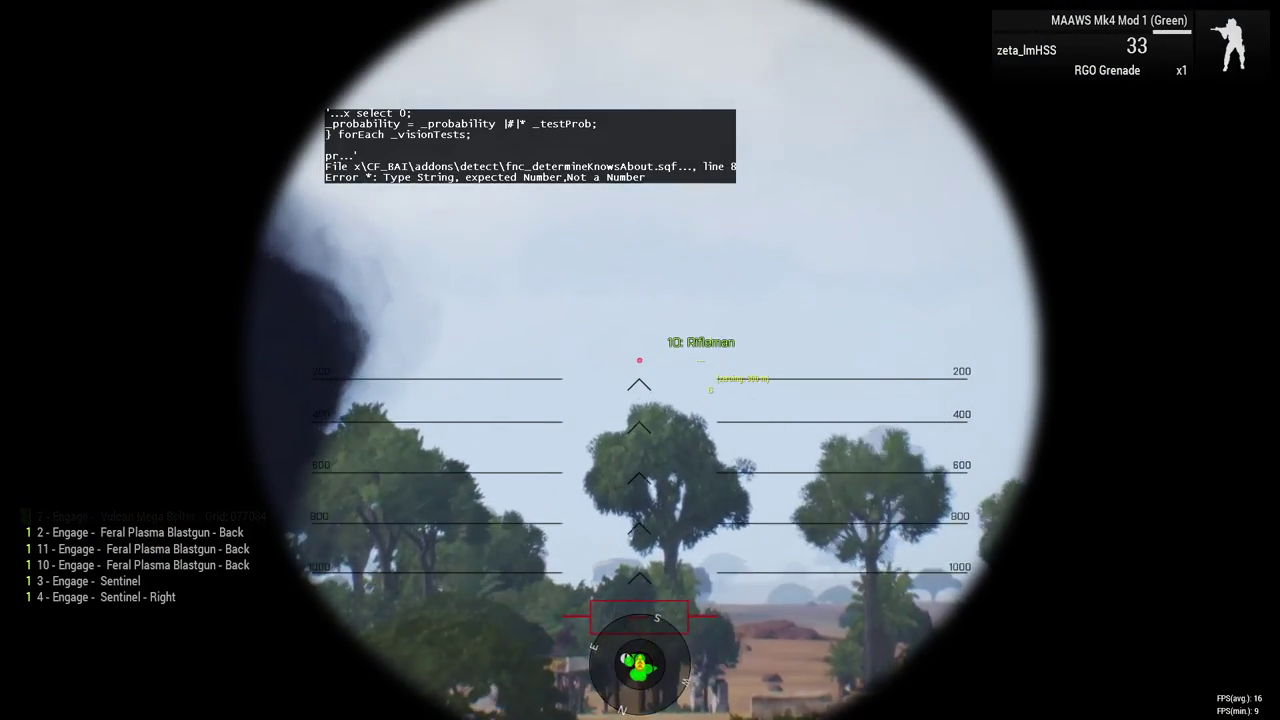
{"action": "right_click", "coordinate": [640, 360]}
{"action": "key", "text": "z"}
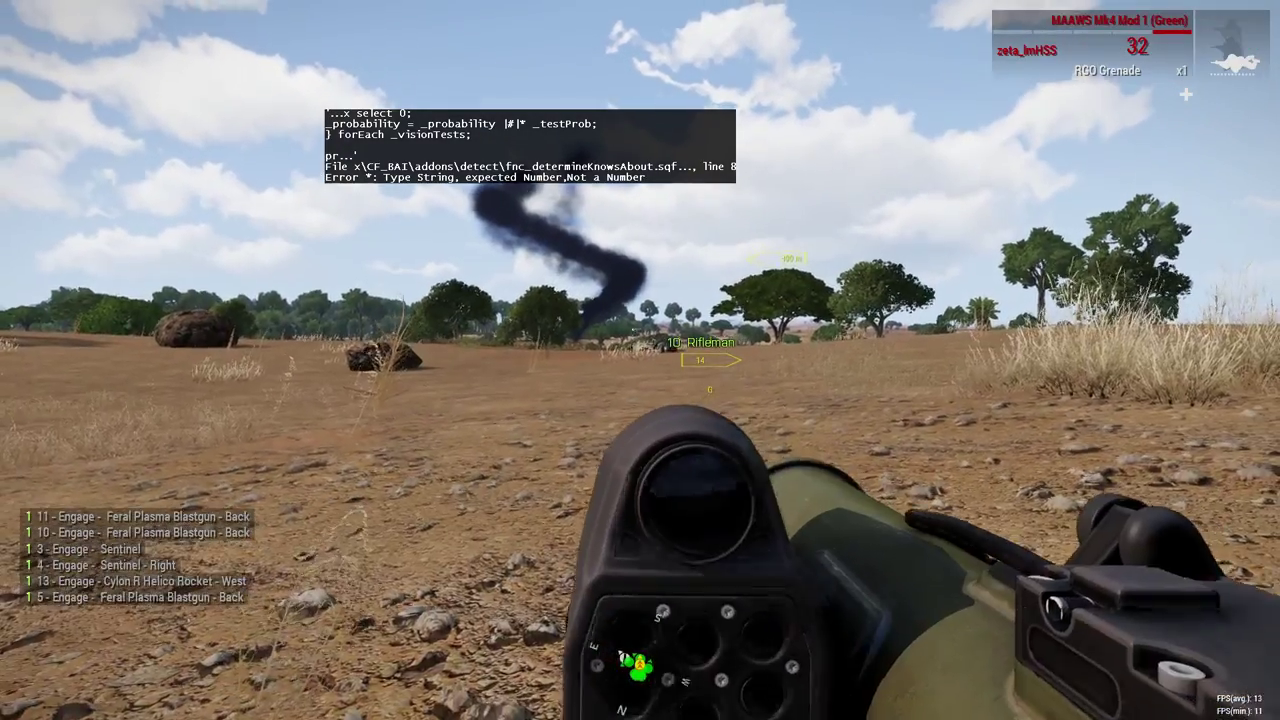
Step: Scope over the smoke, switch to the rifle while prone, then return to the launcher
{"action": "right_click", "coordinate": [640, 360]}
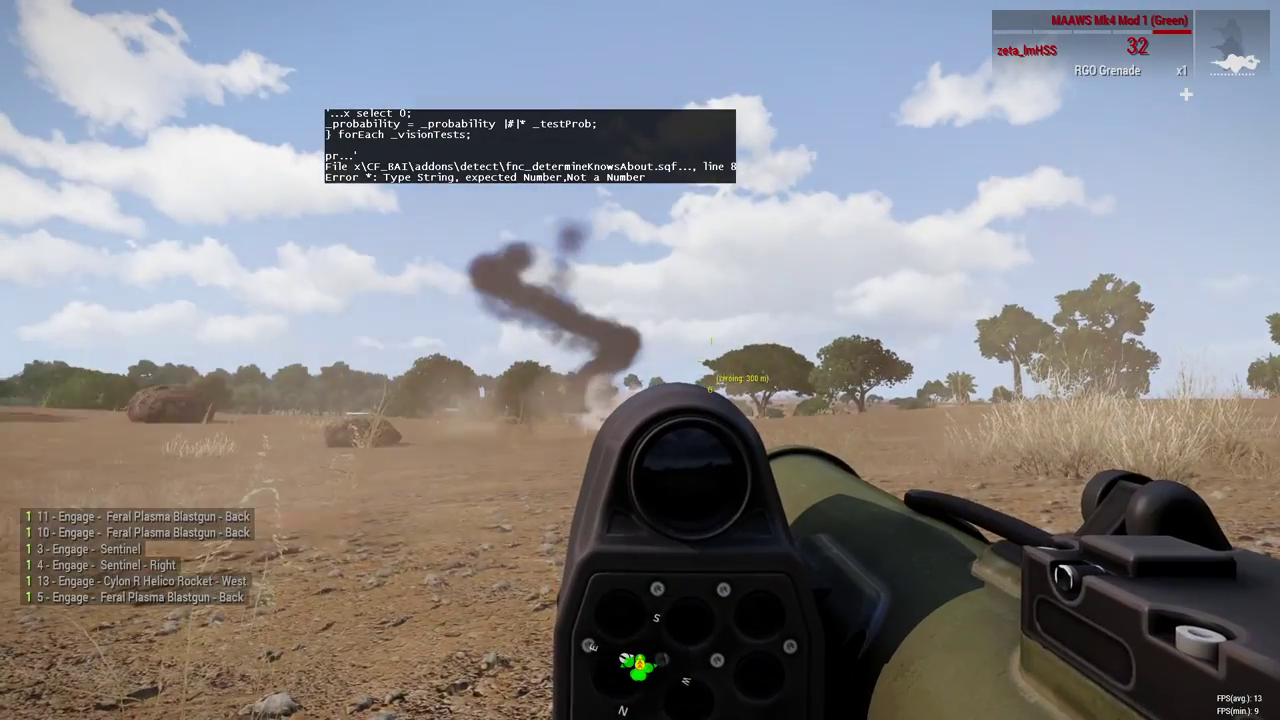
{"action": "right_click", "coordinate": [640, 360]}
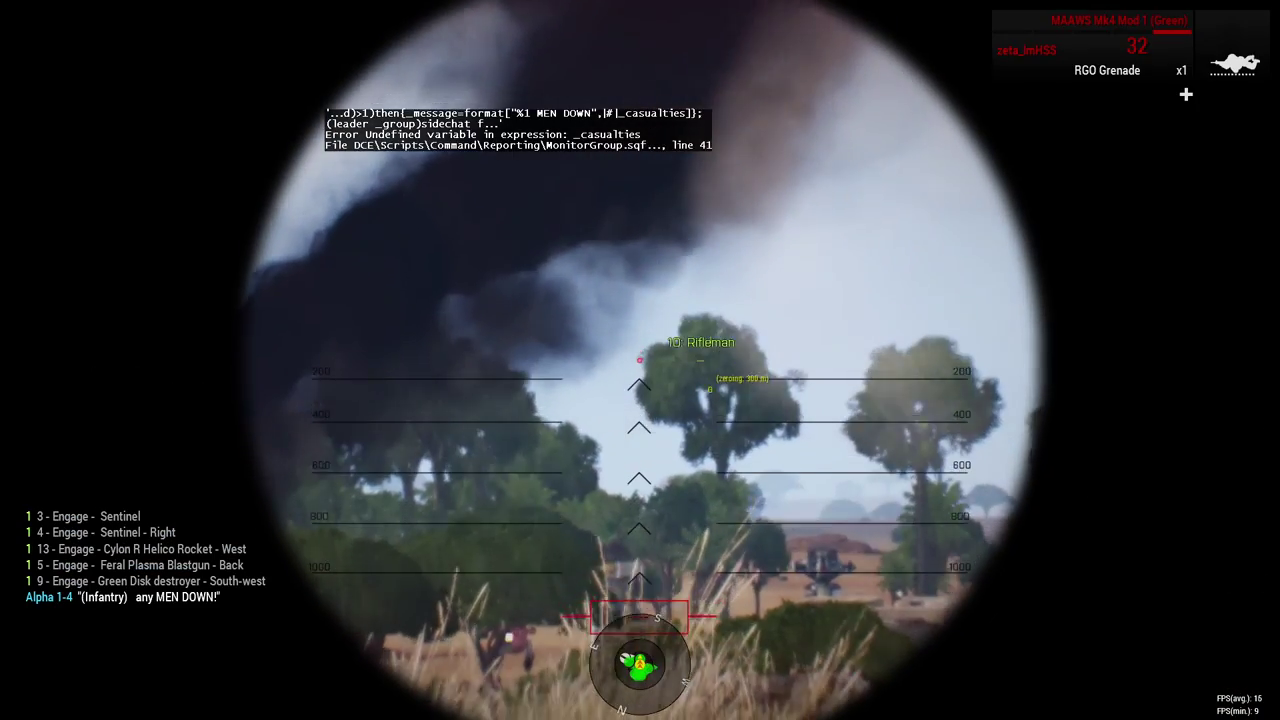
{"action": "right_click", "coordinate": [640, 360]}
{"action": "key", "text": "1"}
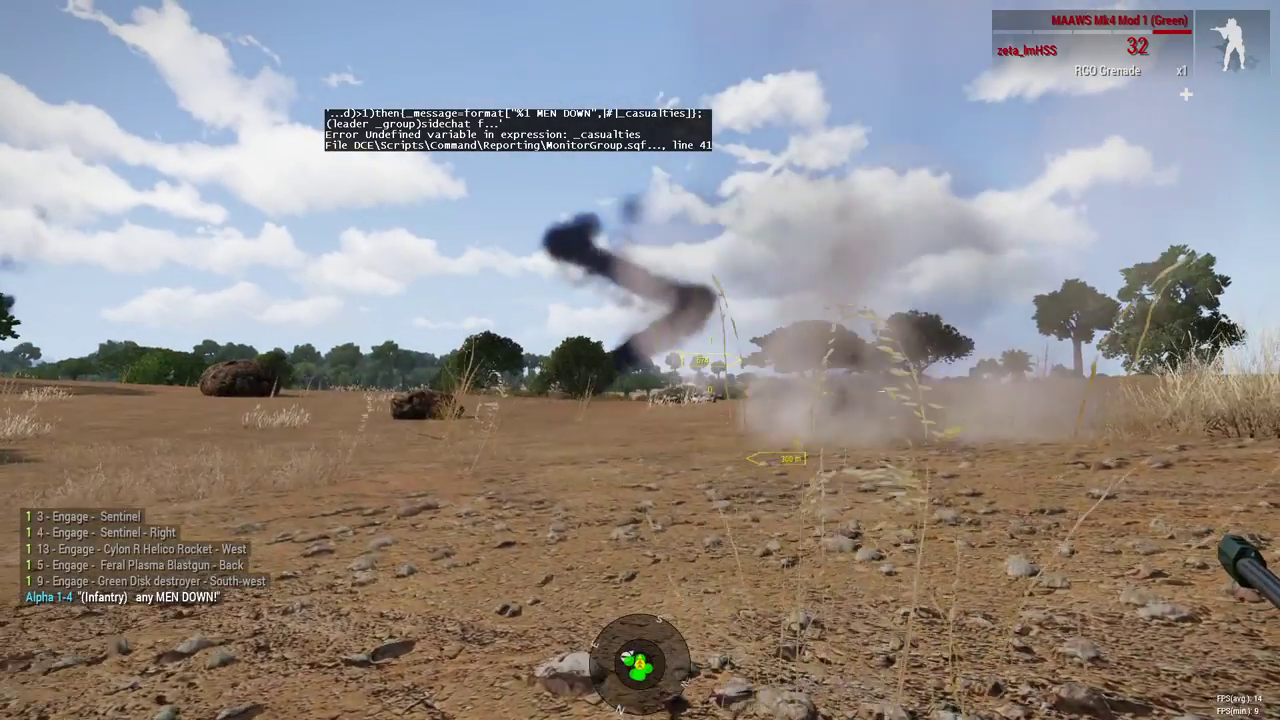
{"action": "key", "text": "z"}
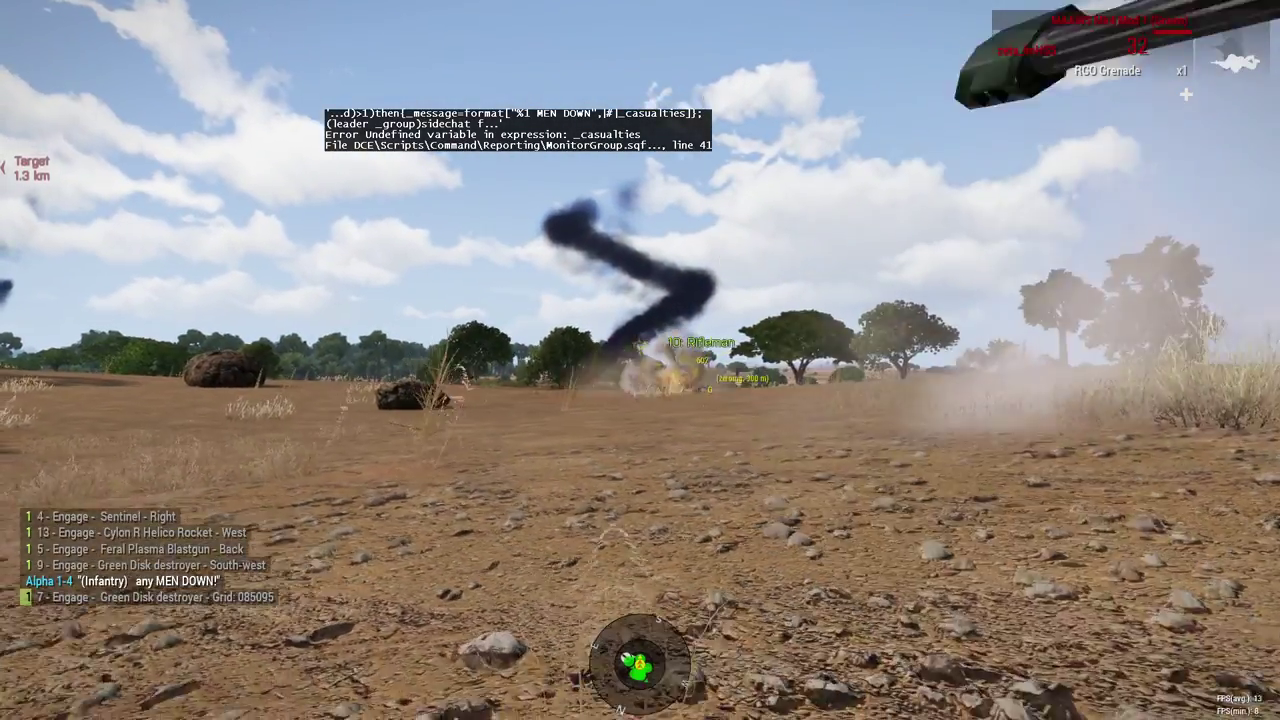
{"action": "key", "text": "3"}
Step: Fire two rockets at the flying saucer and one at the burning APC wreck
{"action": "right_click", "coordinate": [640, 360]}
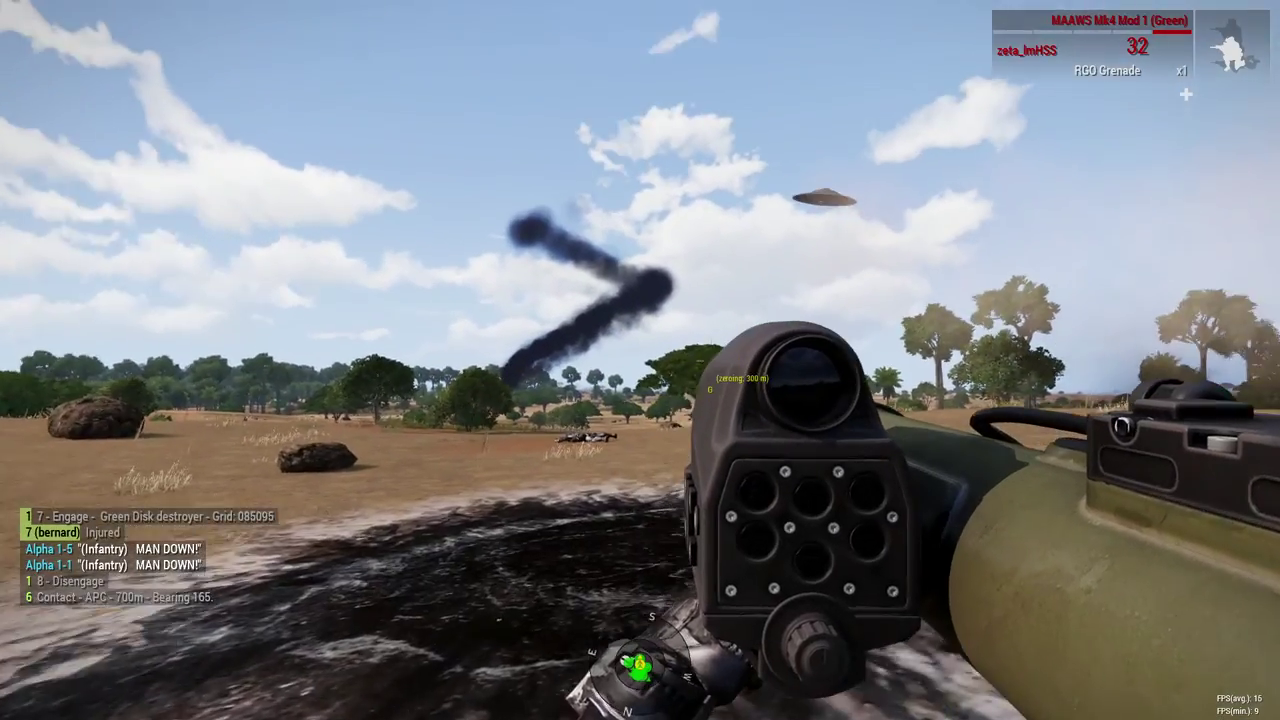
{"action": "right_click", "coordinate": [640, 360]}
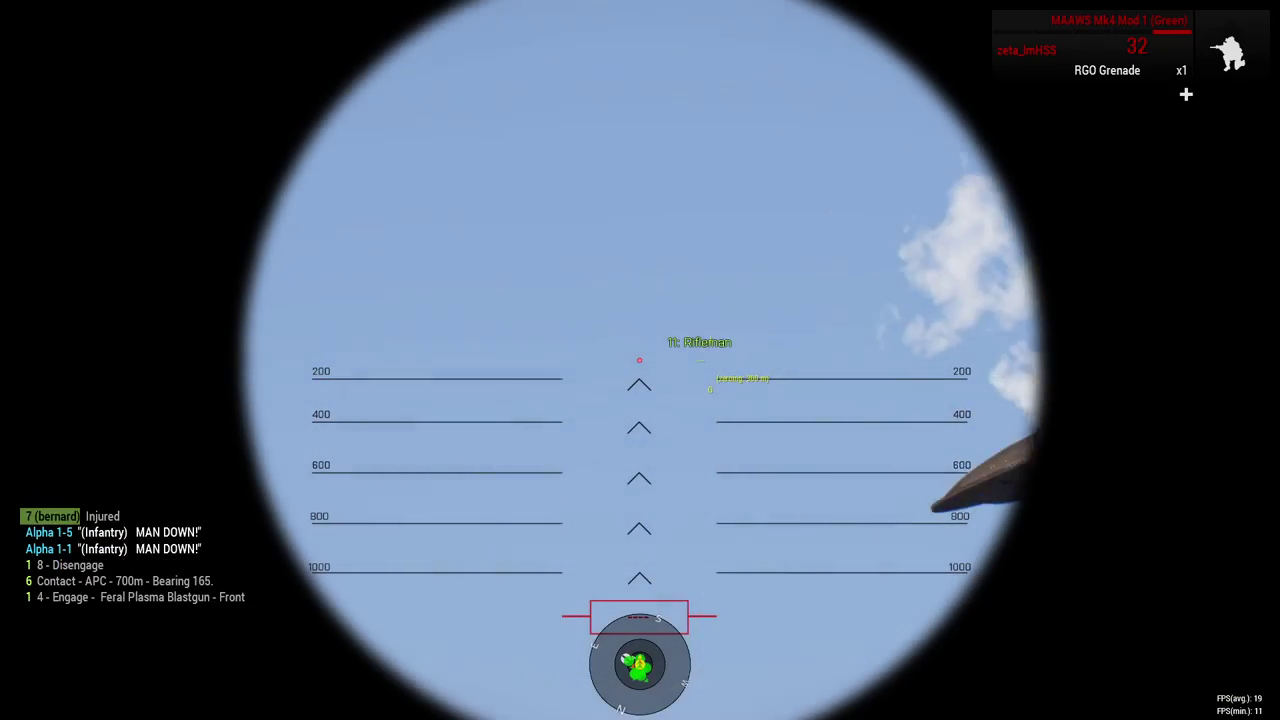
{"action": "left_click", "coordinate": [640, 360]}
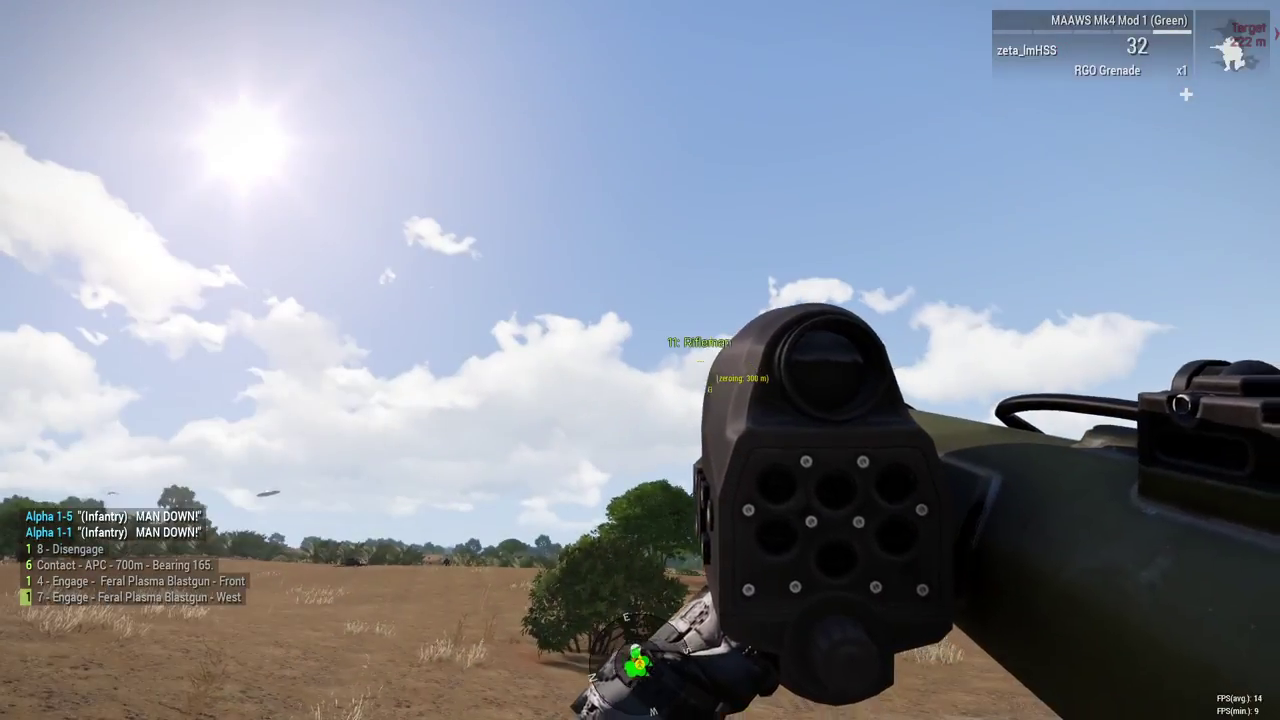
{"action": "right_click", "coordinate": [640, 360]}
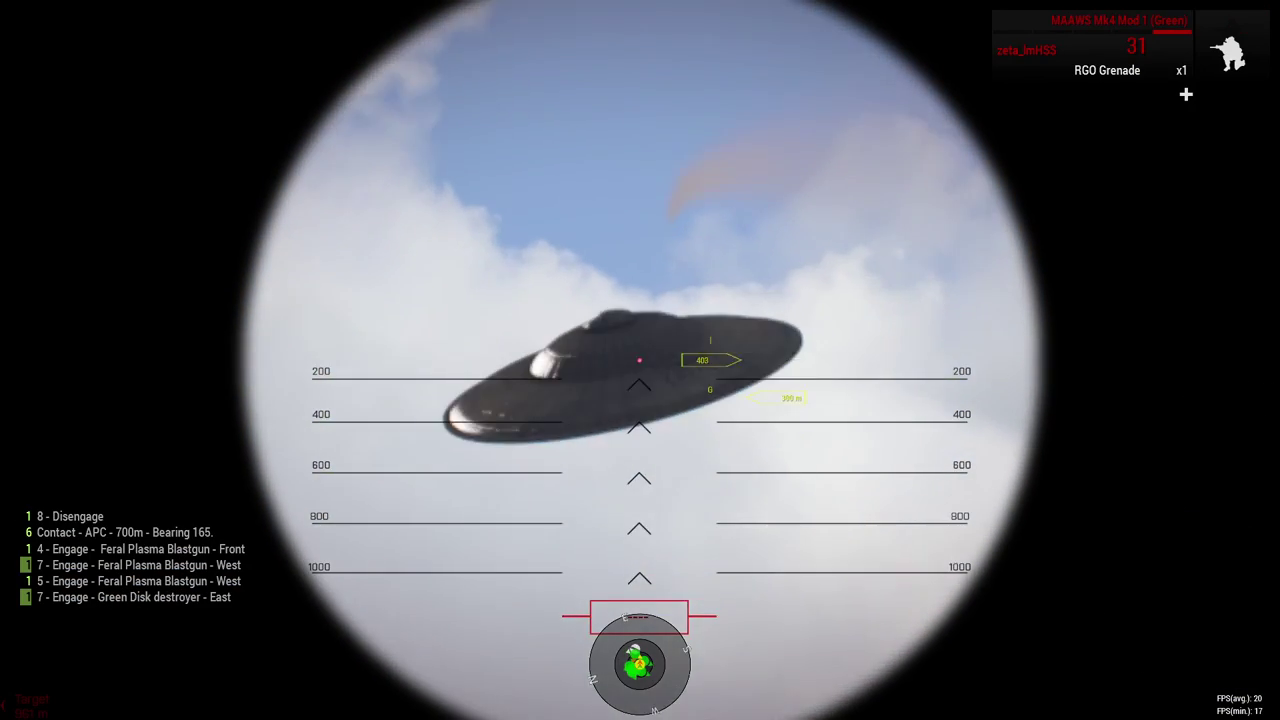
{"action": "left_click", "coordinate": [640, 360]}
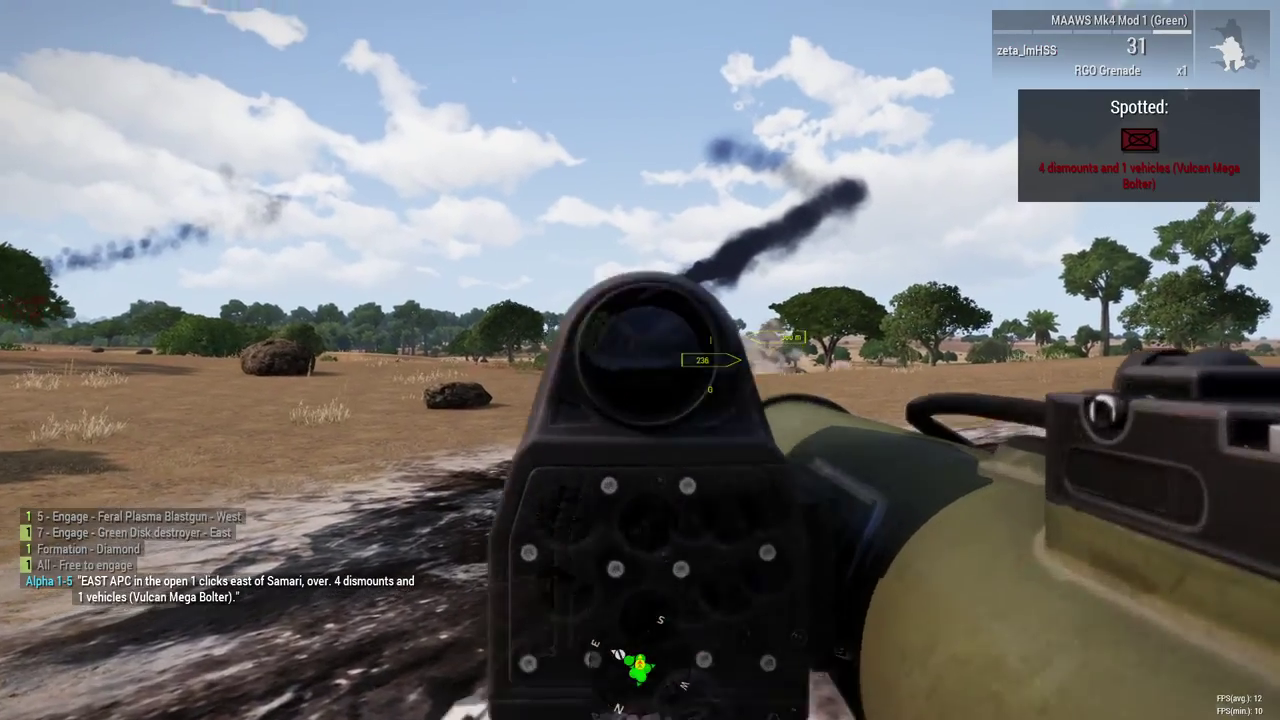
{"action": "right_click", "coordinate": [640, 360]}
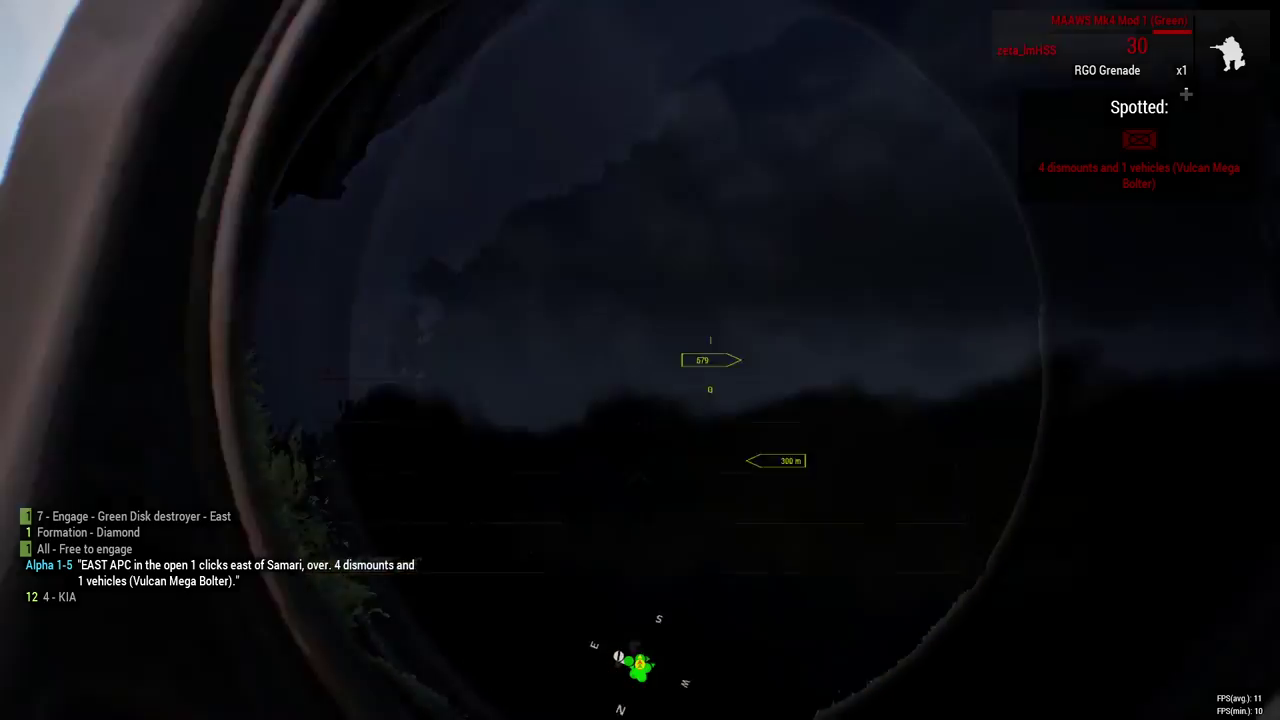
{"action": "left_click", "coordinate": [640, 360]}
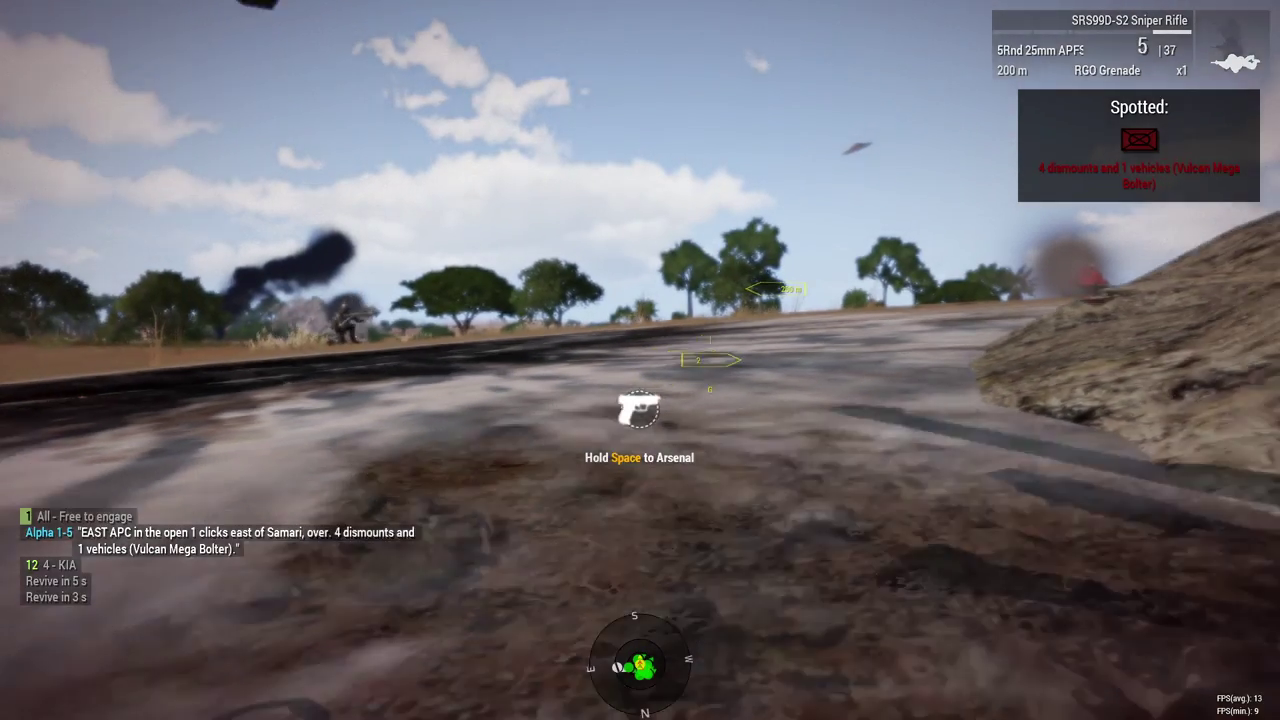
Step: Open the Zeus game-master view with Y and rotate the camera left over the battlefield
{"action": "key", "text": "y"}
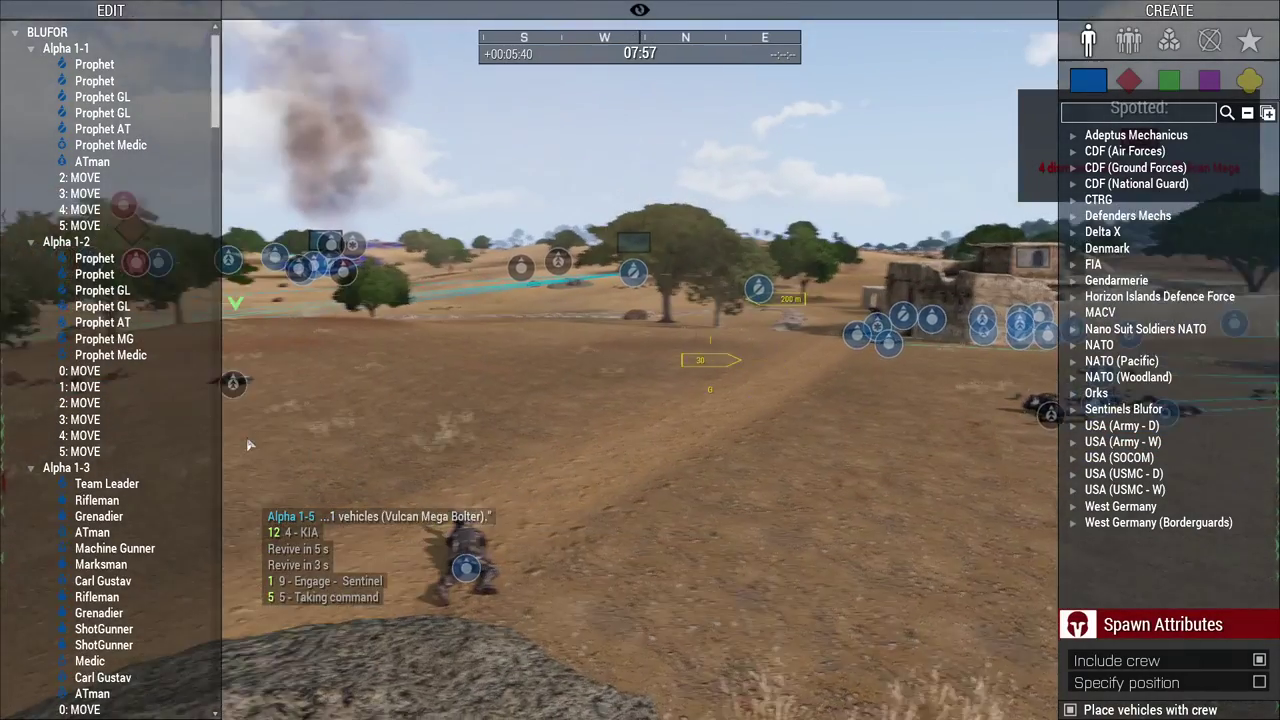
{"action": "mouse_move", "coordinate": [249, 444]}
{"action": "right_mouse_down"}
{"action": "mouse_move", "coordinate": [35, 425]}
{"action": "mouse_move", "coordinate": [5, 566]}
{"action": "right_mouse_up"}
Step: Hide the Zeus HUD and drop the camera to ground level facing the smoke
{"action": "key", "text": "BackSpace"}
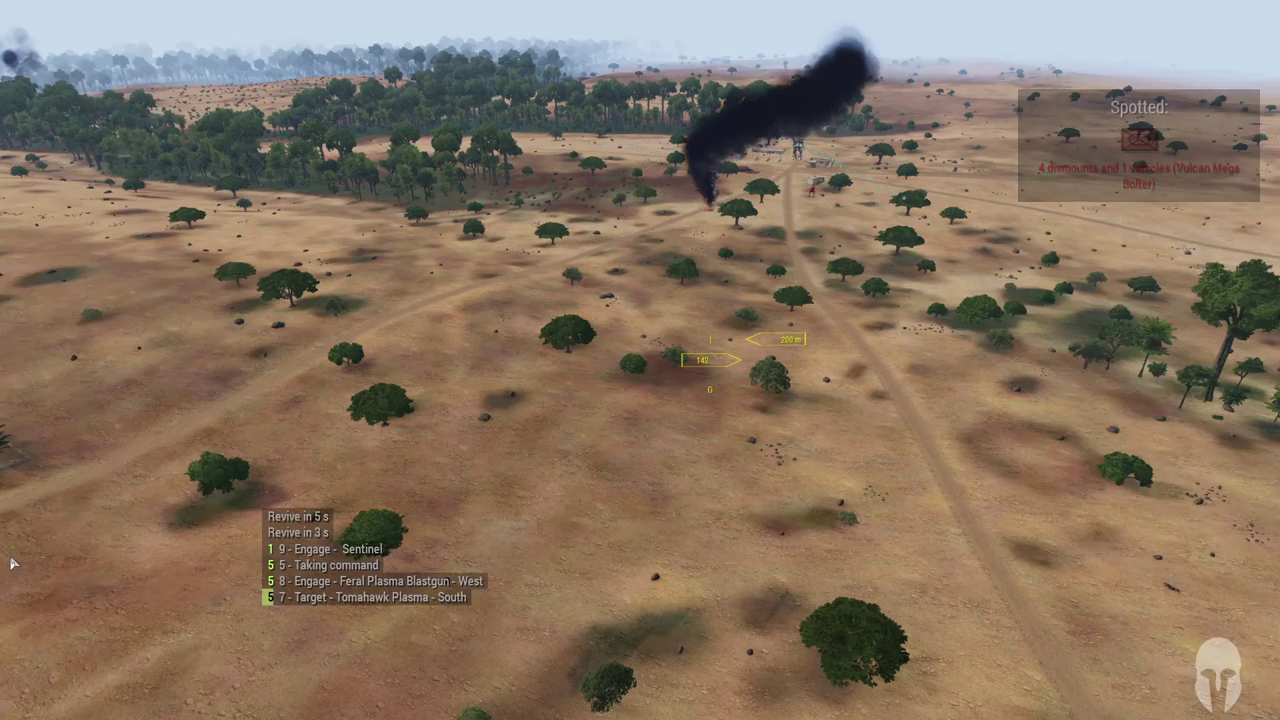
{"action": "mouse_move", "coordinate": [5, 574]}
{"action": "right_mouse_down"}
{"action": "mouse_move", "coordinate": [195, 618]}
{"action": "mouse_move", "coordinate": [144, 627]}
{"action": "right_mouse_up"}
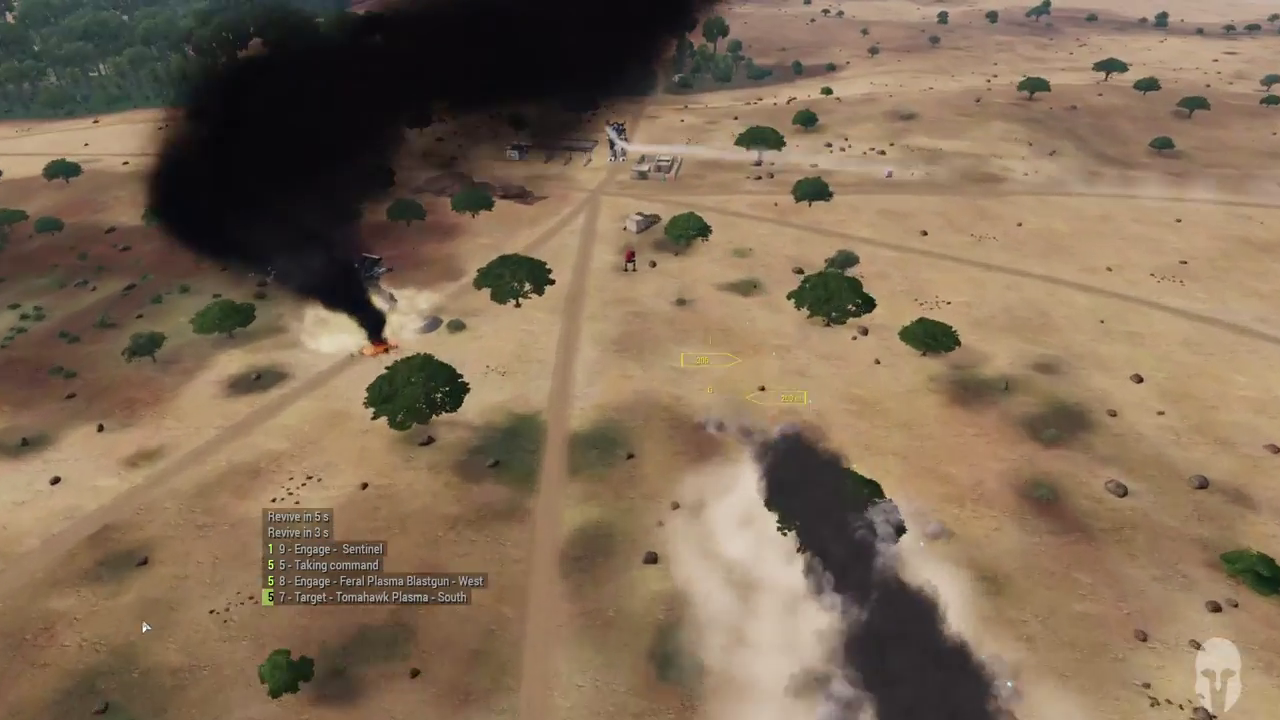
{"action": "scroll", "coordinate": [144, 627], "scroll_direction": "down", "scroll_amount": 5}
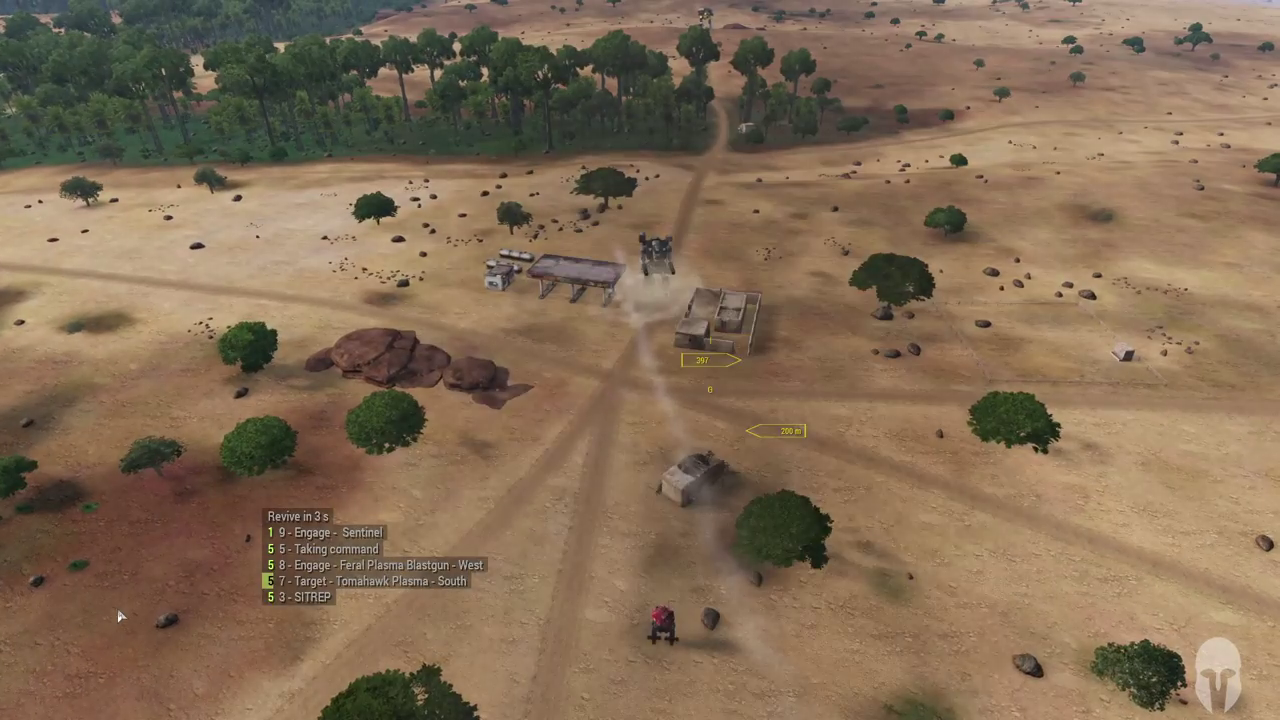
{"action": "scroll", "coordinate": [117, 608], "scroll_direction": "up", "scroll_amount": 5}
{"action": "right_click_drag", "start_coordinate": [117, 608], "coordinate": [173, 434]}
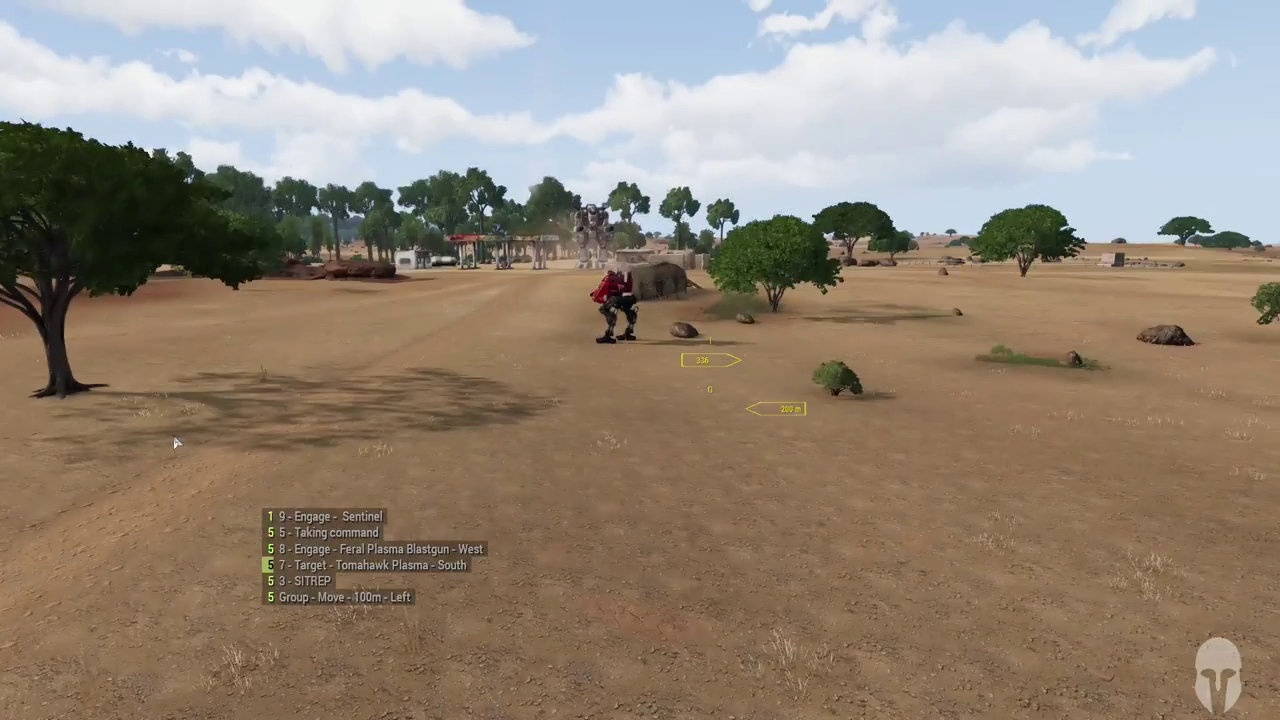
Step: Fly past the red mech to the grey mech and buildings, then circle back
{"action": "key", "text": "w"}
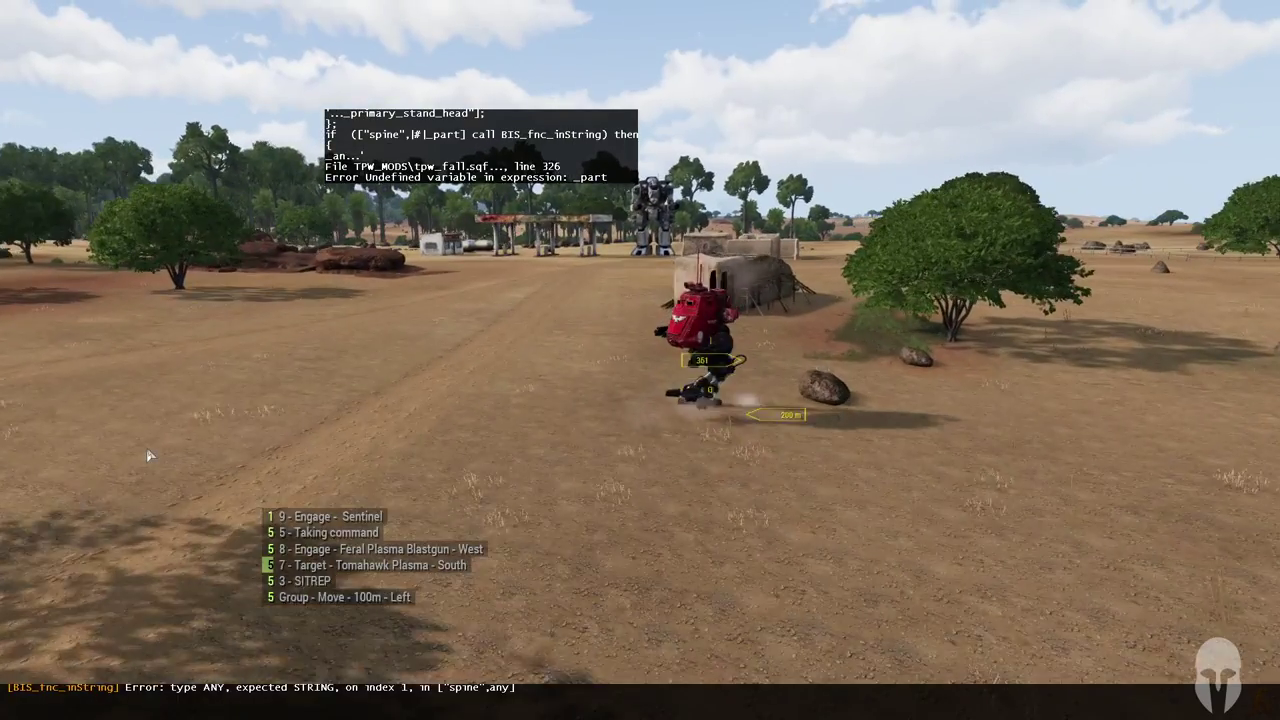
{"action": "key", "text": "w"}
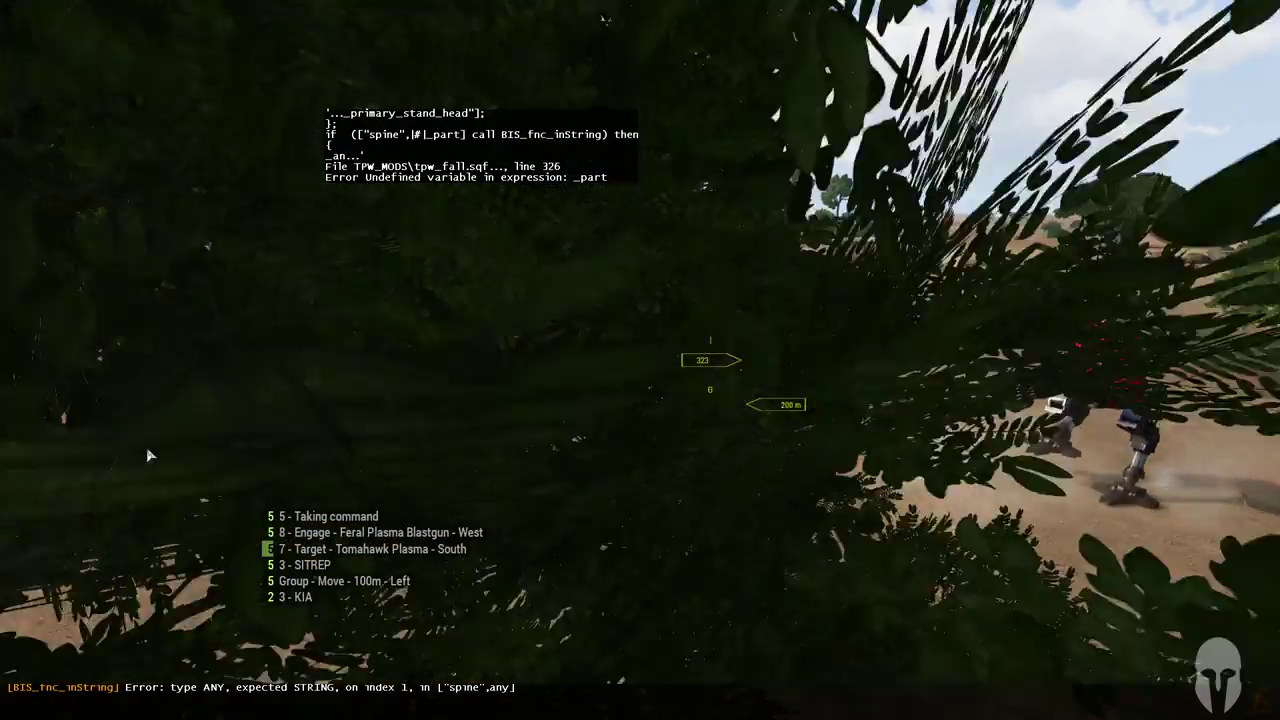
{"action": "key", "text": "w"}
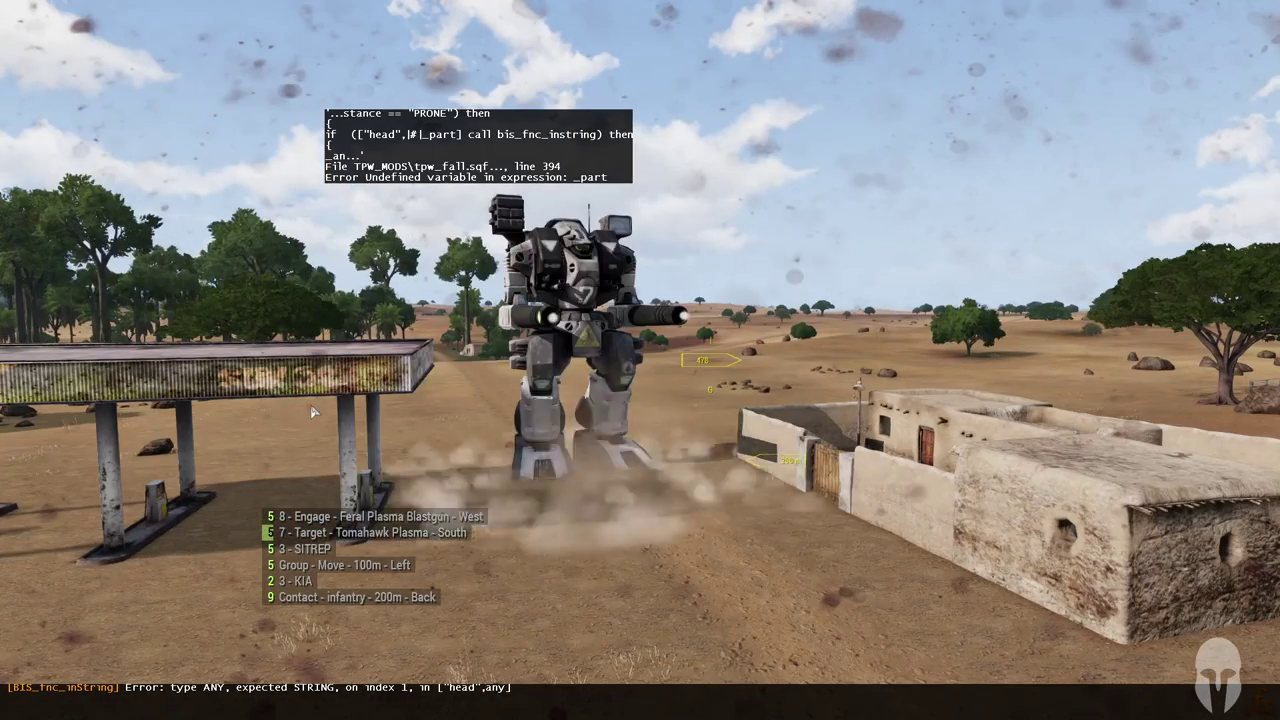
{"action": "key", "text": "s"}
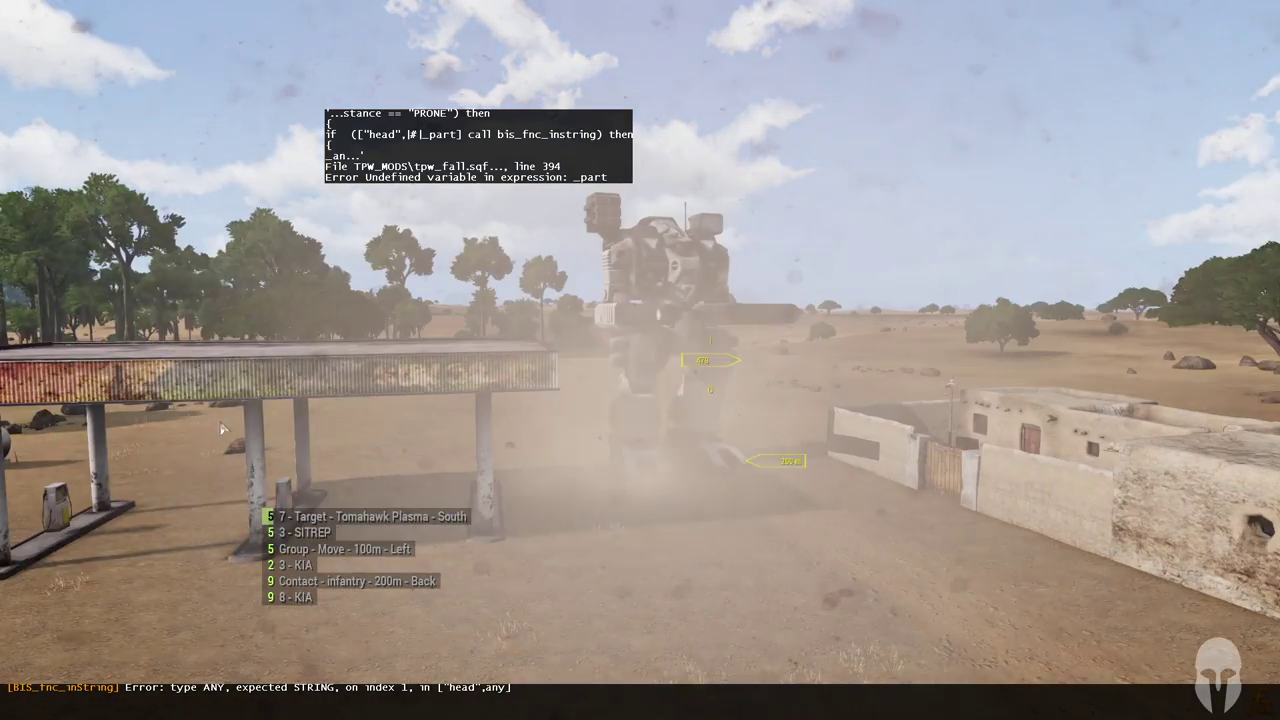
{"action": "right_click_drag", "start_coordinate": [250, 430], "coordinate": [312, 432]}
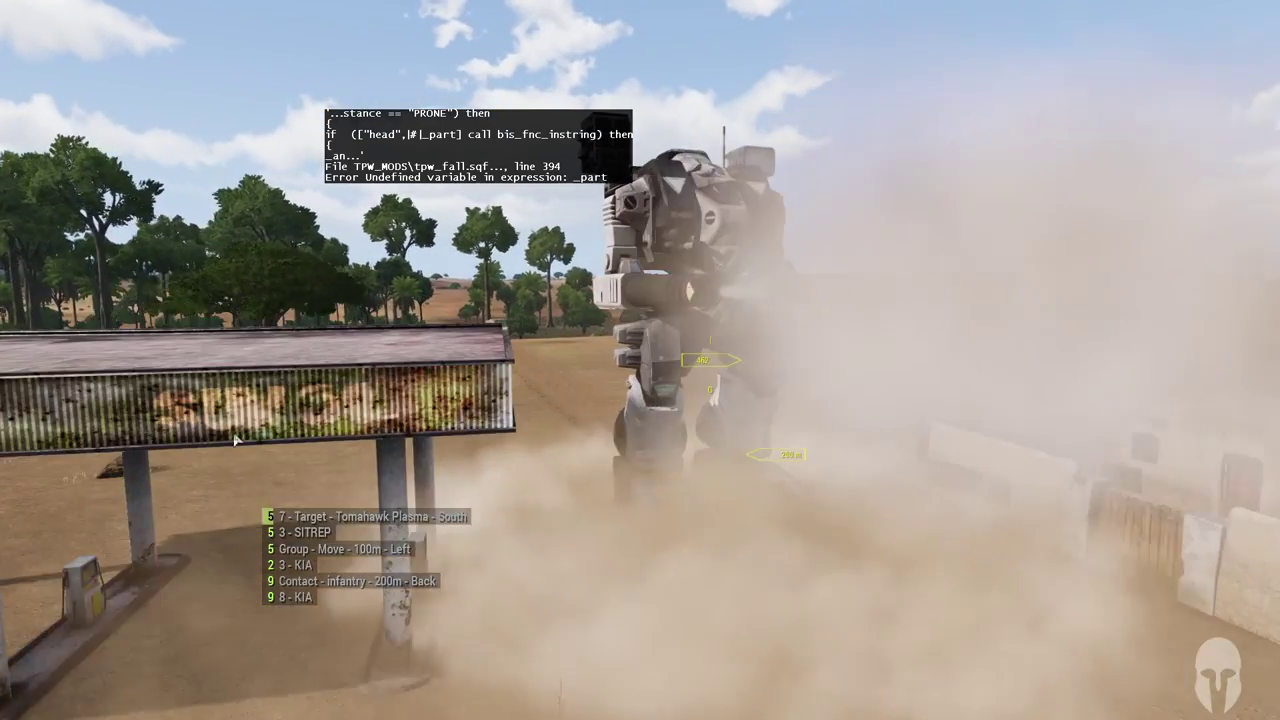
{"action": "key", "text": "s"}
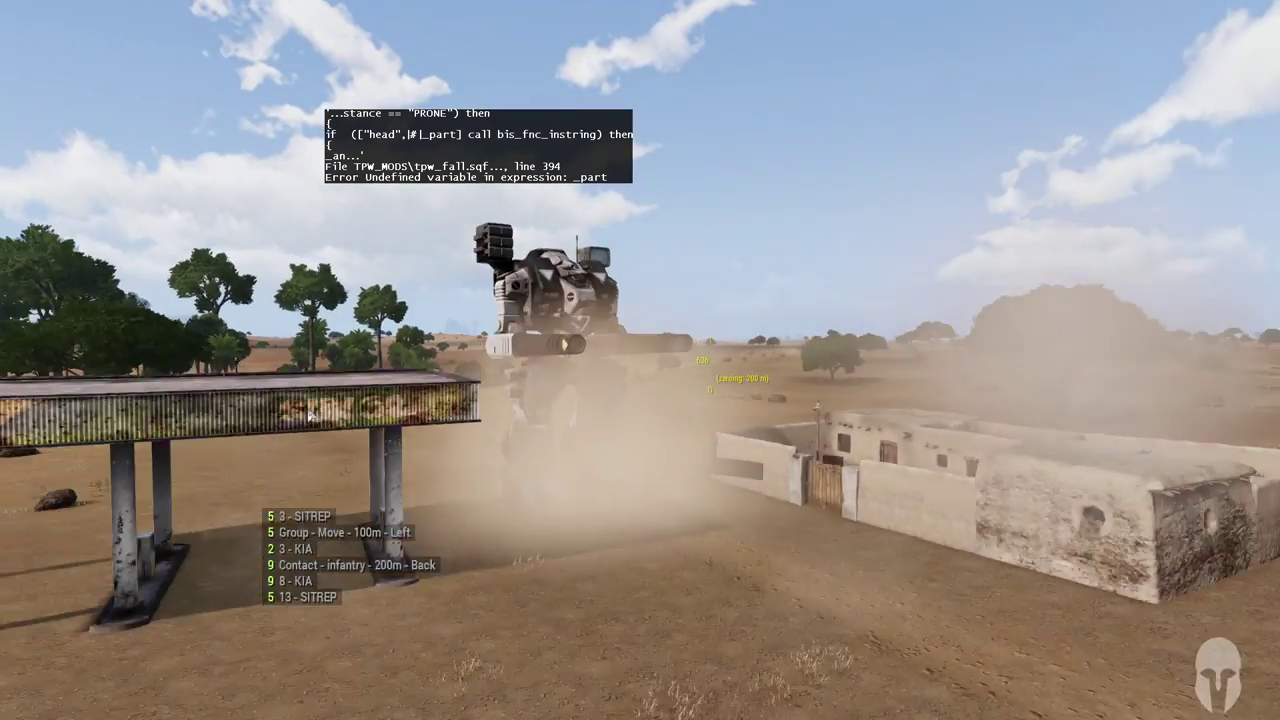
{"action": "right_click_drag", "start_coordinate": [310, 413], "coordinate": [587, 411]}
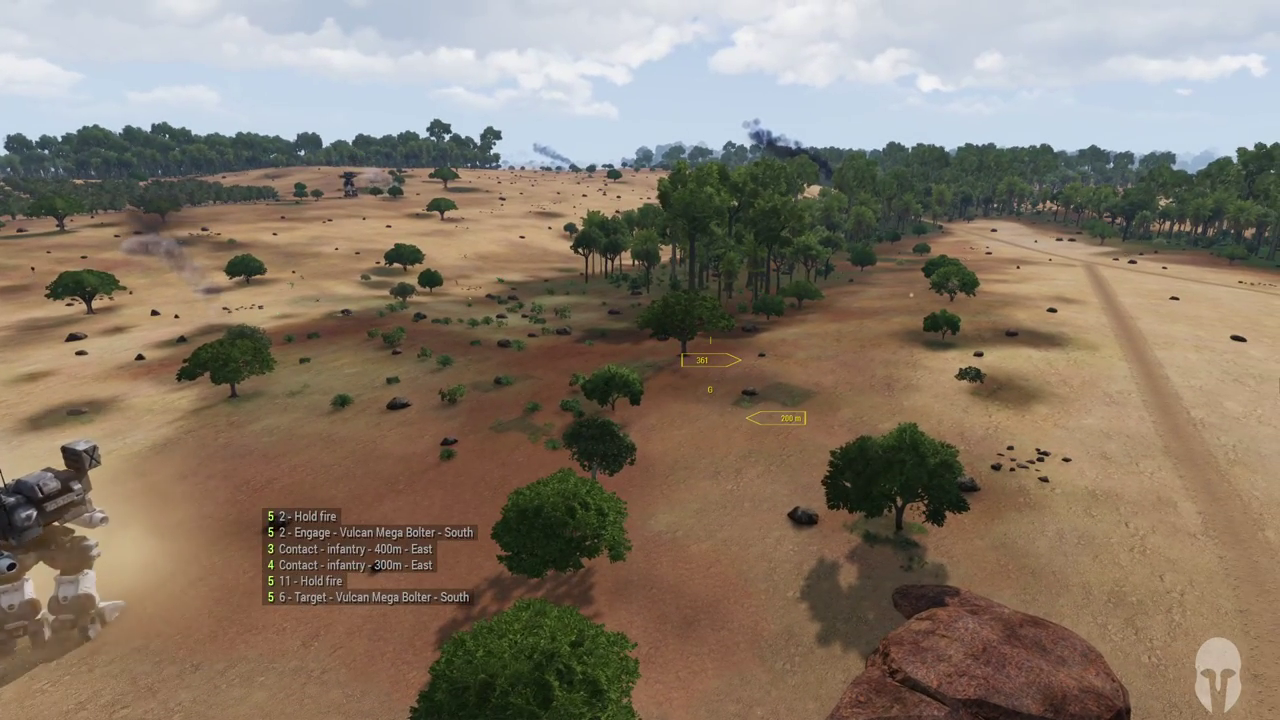
Step: Reopen Zeus with Y and fly low over the terrain toward the units
{"action": "key", "text": "y"}
{"action": "key", "text": "a"}
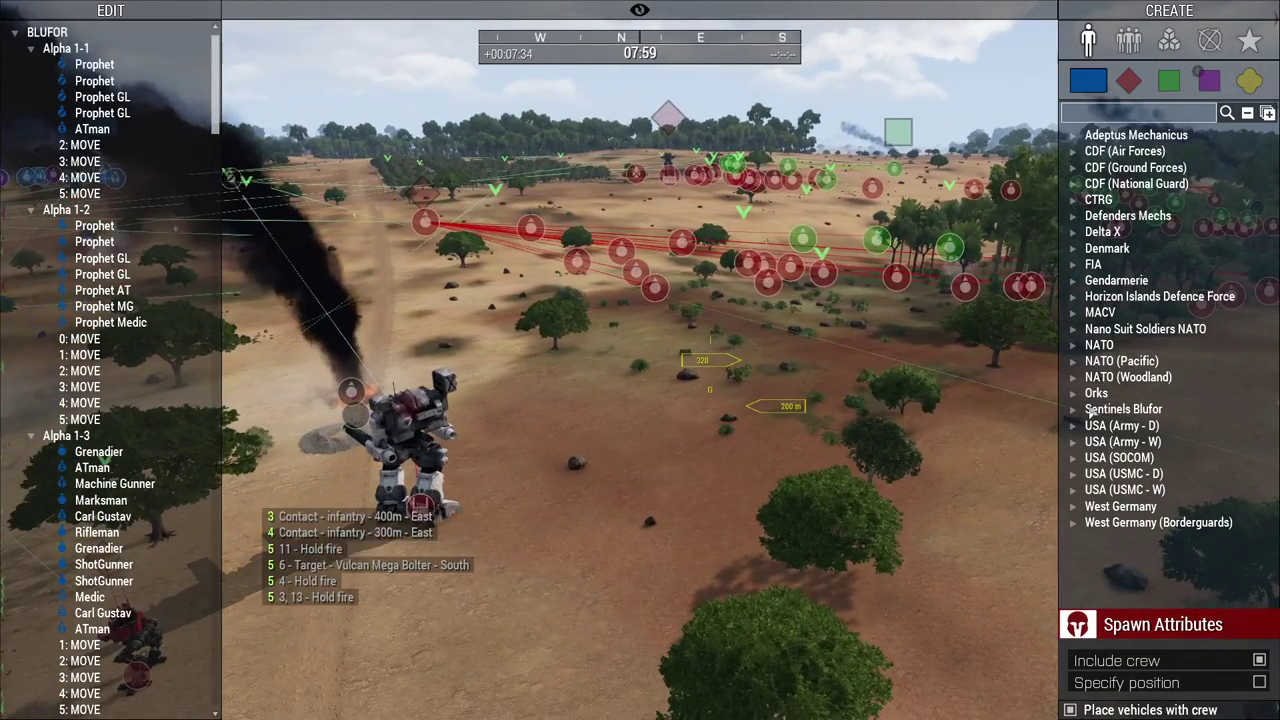
{"action": "key", "text": "w"}
{"action": "mouse_move", "coordinate": [1088, 412]}
{"action": "right_mouse_down"}
{"action": "mouse_move", "coordinate": [912, 428]}
{"action": "mouse_move", "coordinate": [1113, 432]}
{"action": "mouse_move", "coordinate": [1168, 268]}
{"action": "right_mouse_up"}
{"action": "key", "text": "w"}
{"action": "key", "text": "s"}
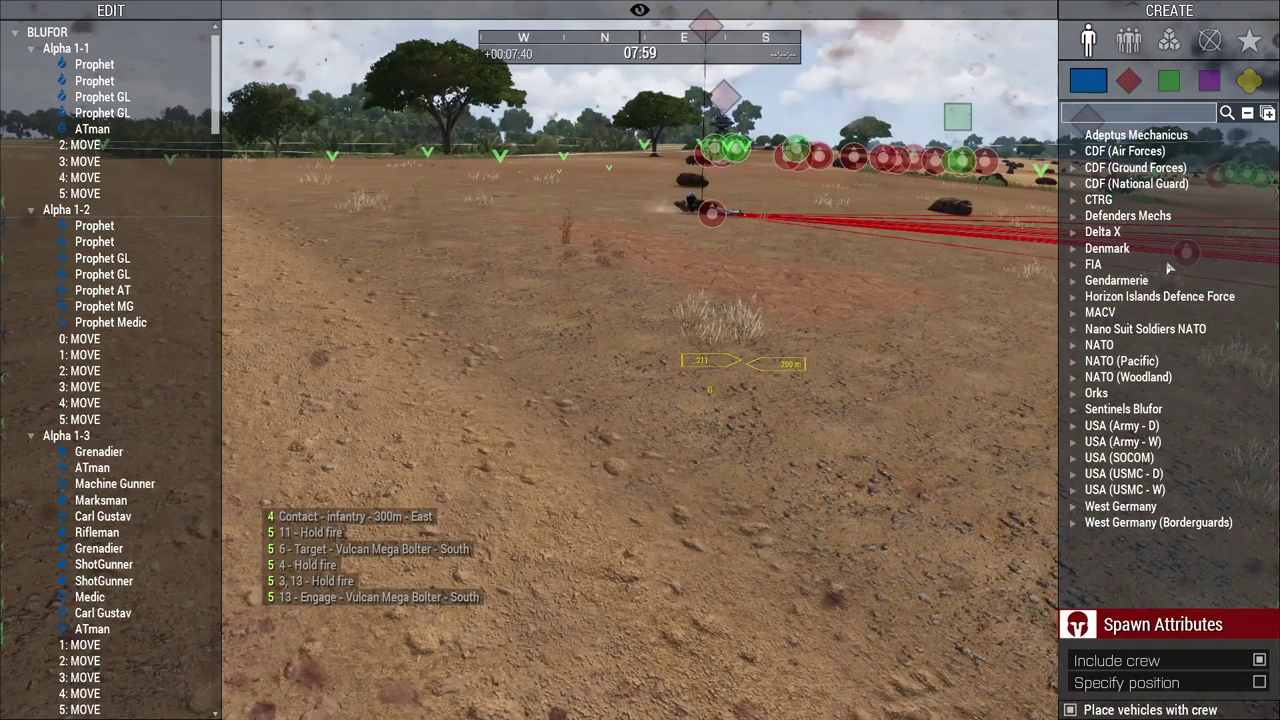
Step: Hide the HUD and fly past the rock and bushes to the two green soldiers
{"action": "key", "text": "BackSpace"}
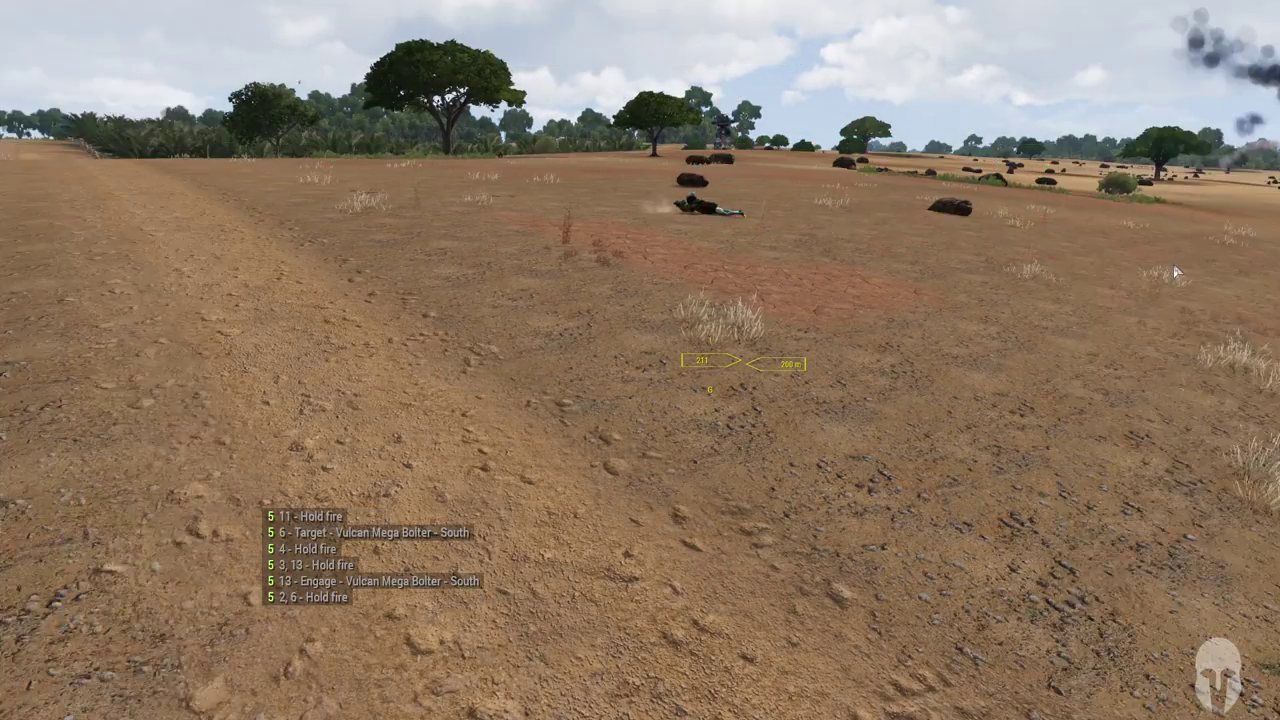
{"action": "key", "text": "w"}
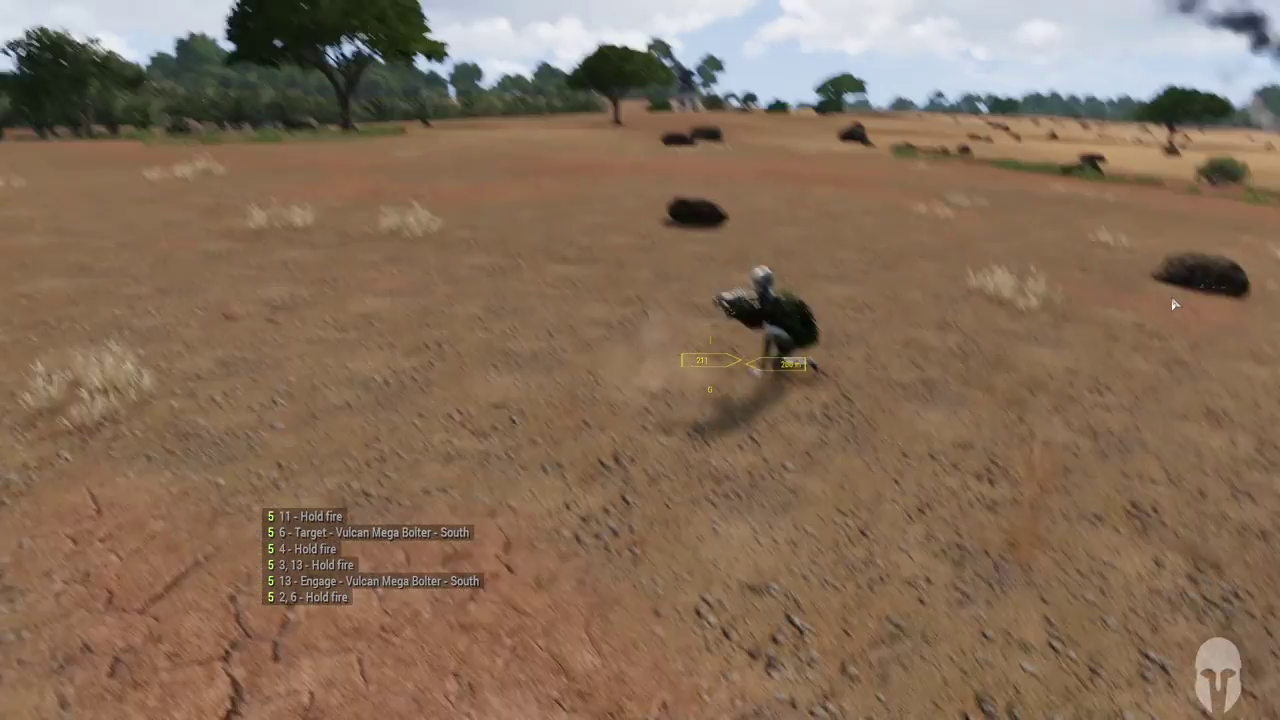
{"action": "right_click_drag", "start_coordinate": [1176, 304], "coordinate": [1145, 287]}
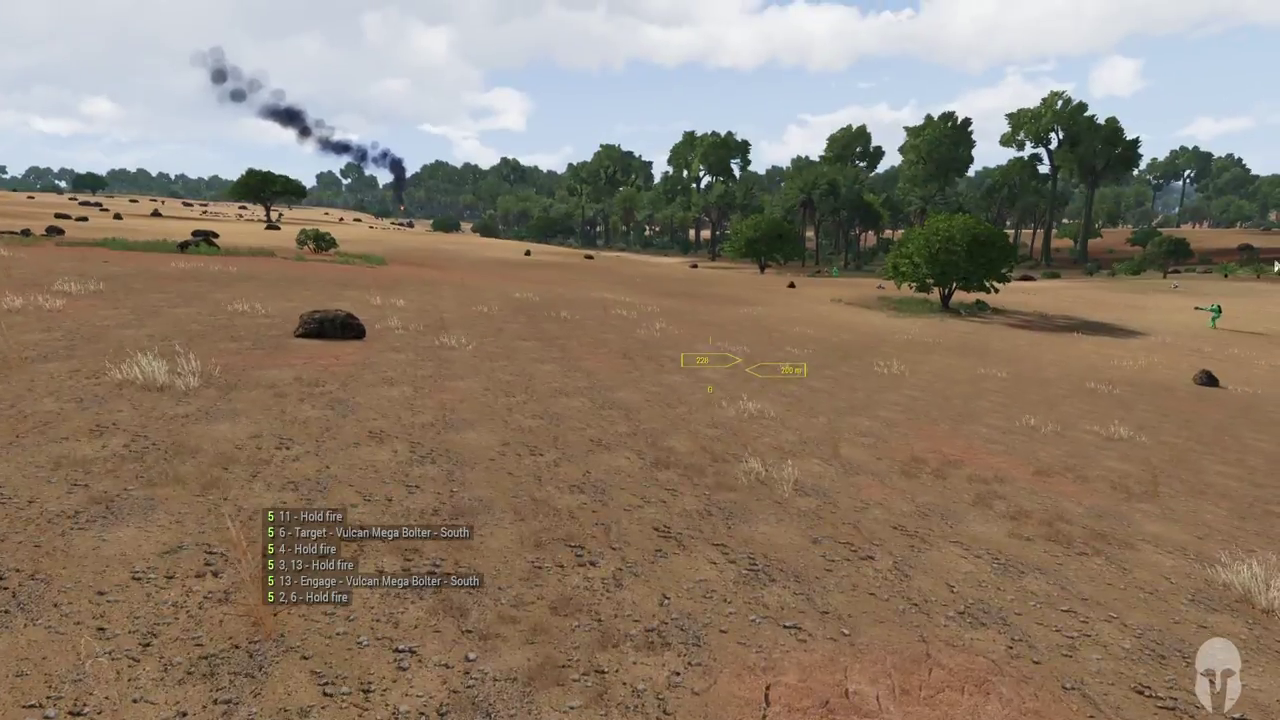
{"action": "key", "text": "w"}
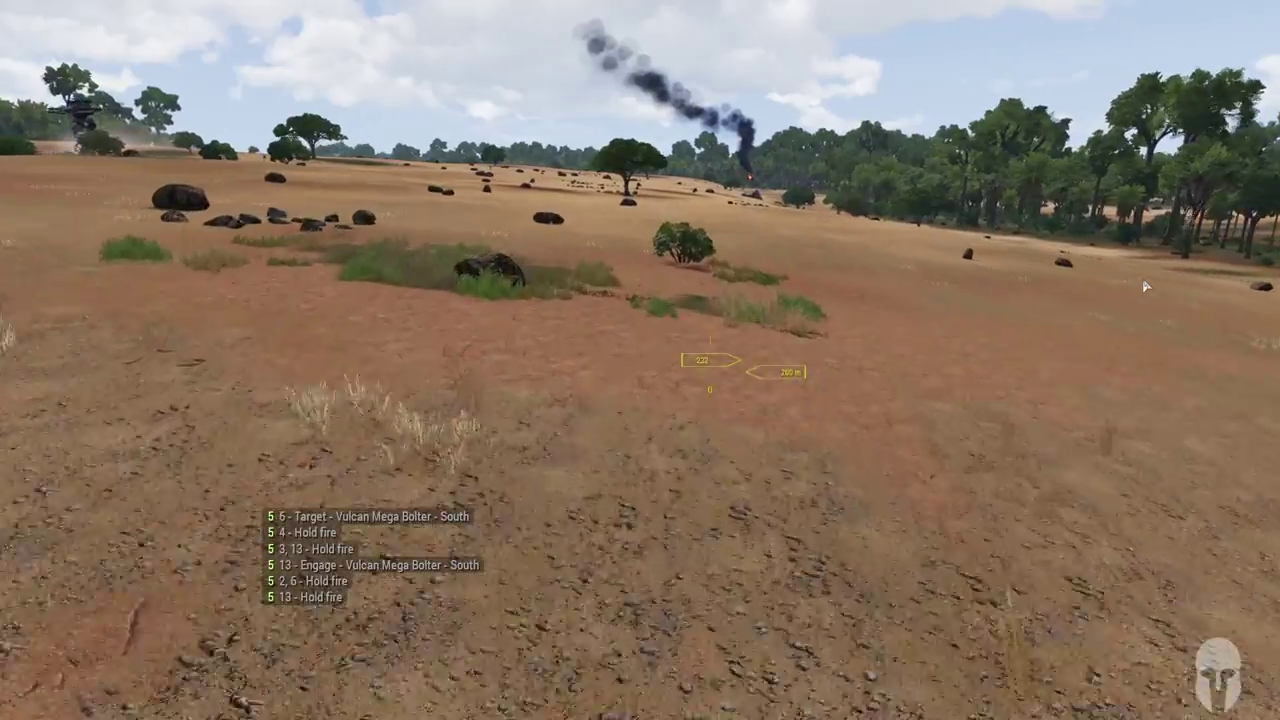
{"action": "right_click_drag", "start_coordinate": [1142, 278], "coordinate": [1275, 284]}
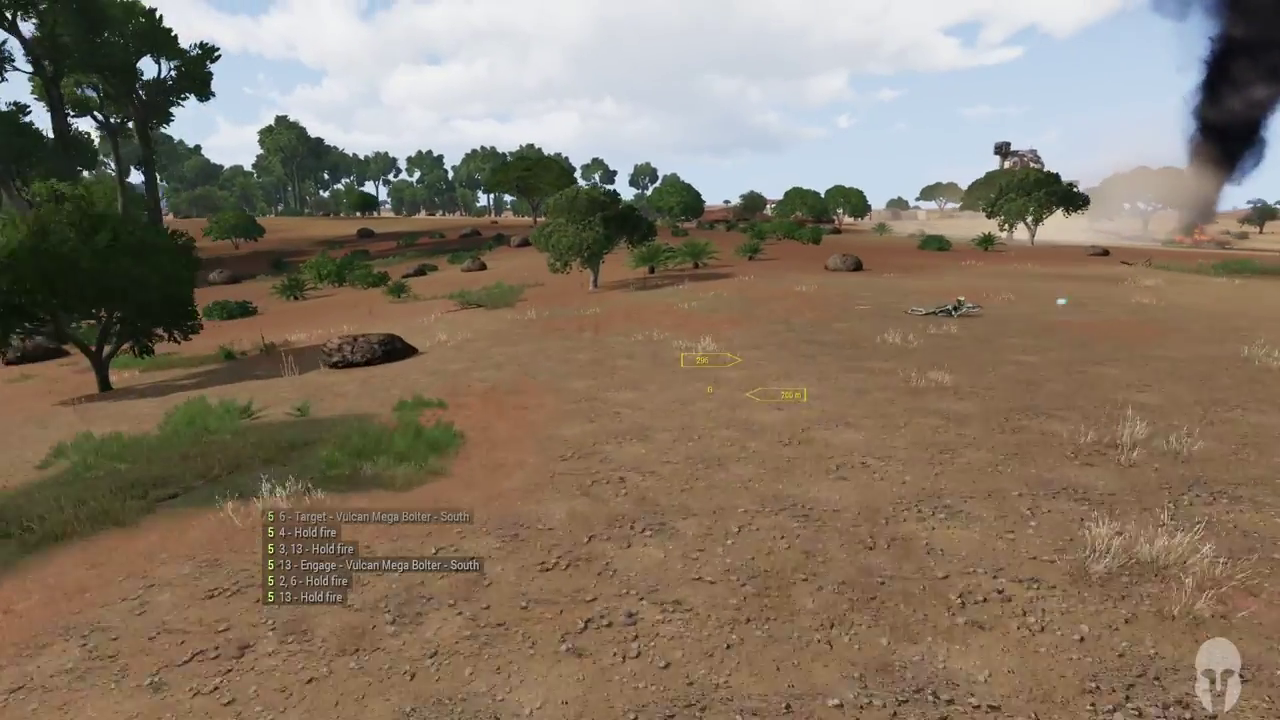
{"action": "key", "text": "w"}
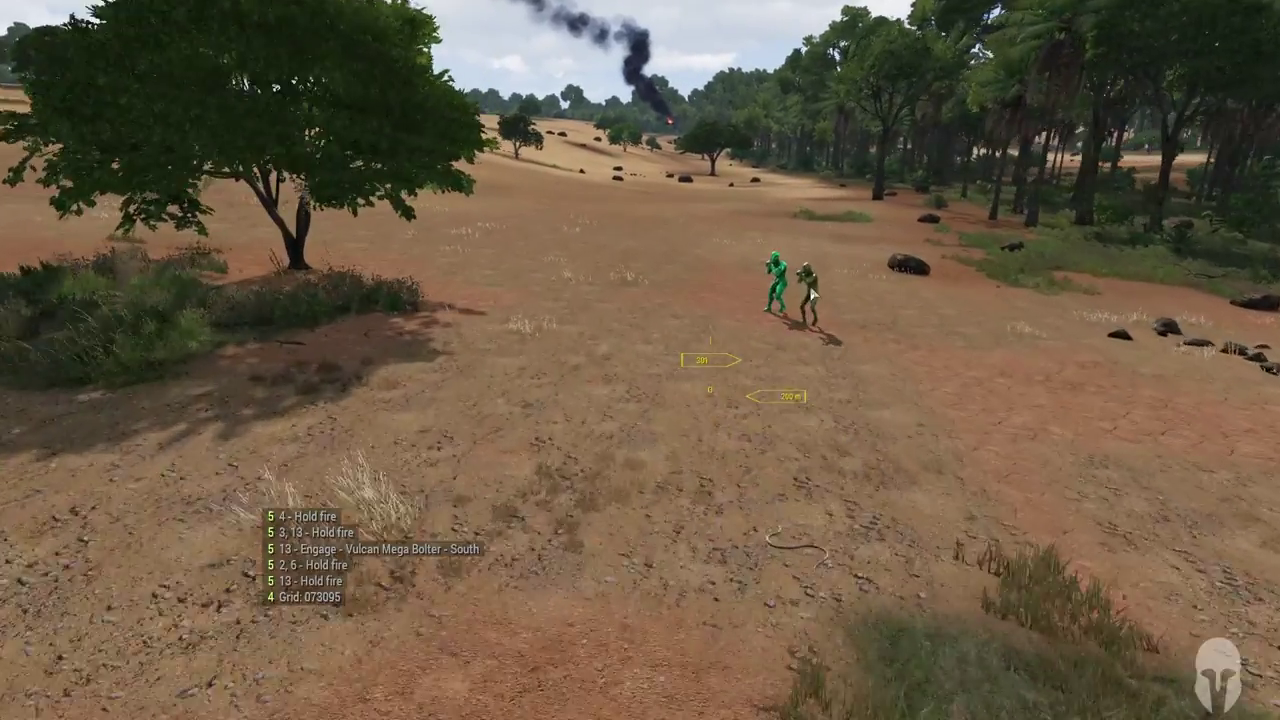
Step: Circle the green soldiers, back off, and swing the view across the savanna
{"action": "right_click_drag", "start_coordinate": [759, 296], "coordinate": [853, 308]}
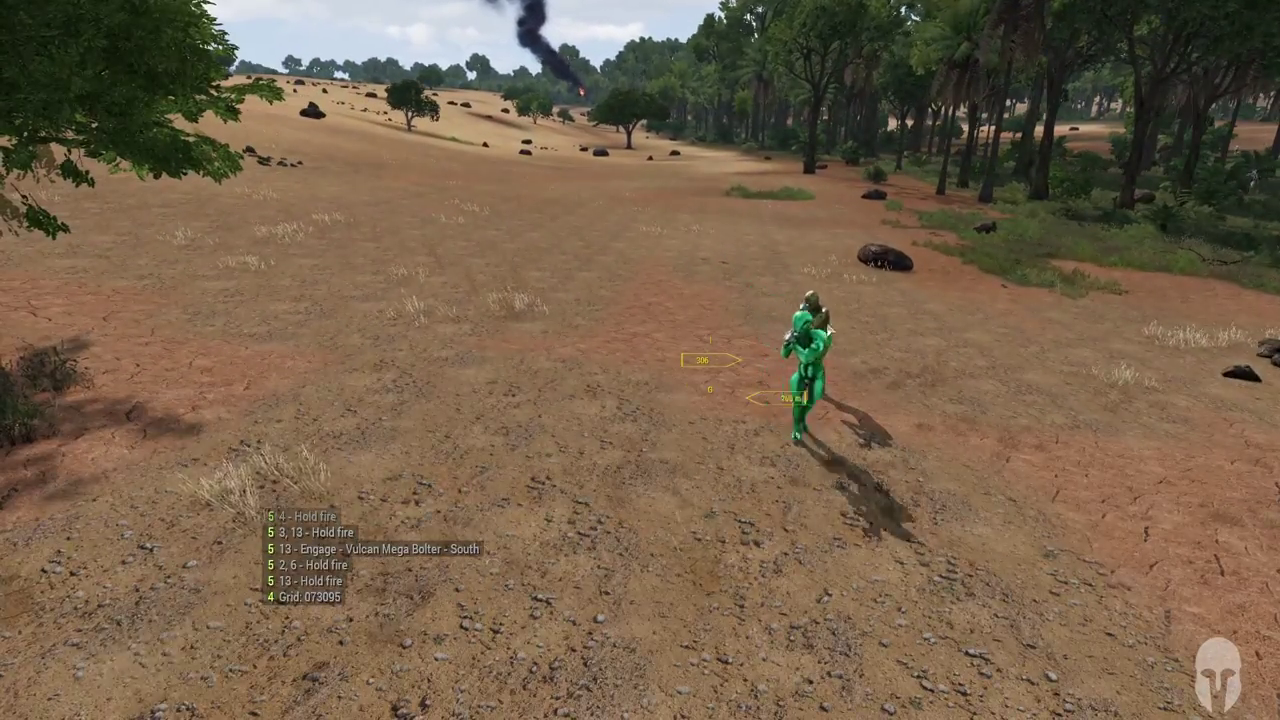
{"action": "key", "text": "d"}
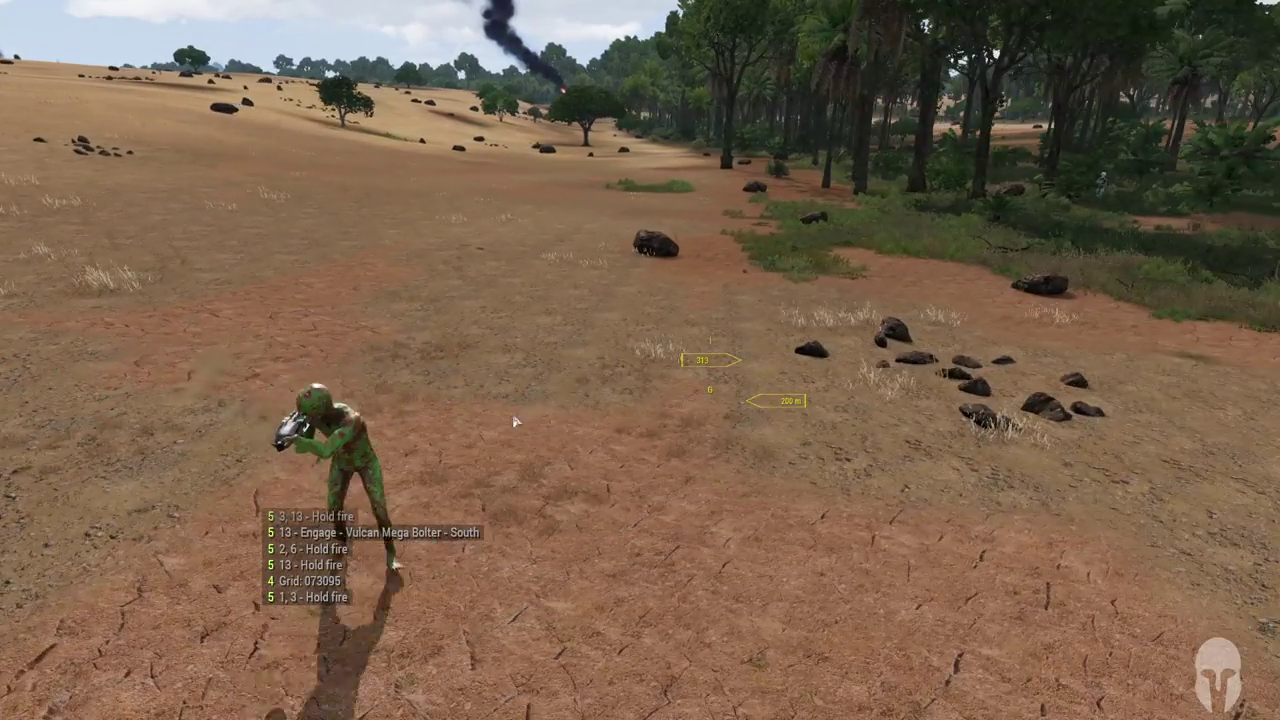
{"action": "key", "text": "s"}
{"action": "right_click_drag", "start_coordinate": [659, 383], "coordinate": [125, 324]}
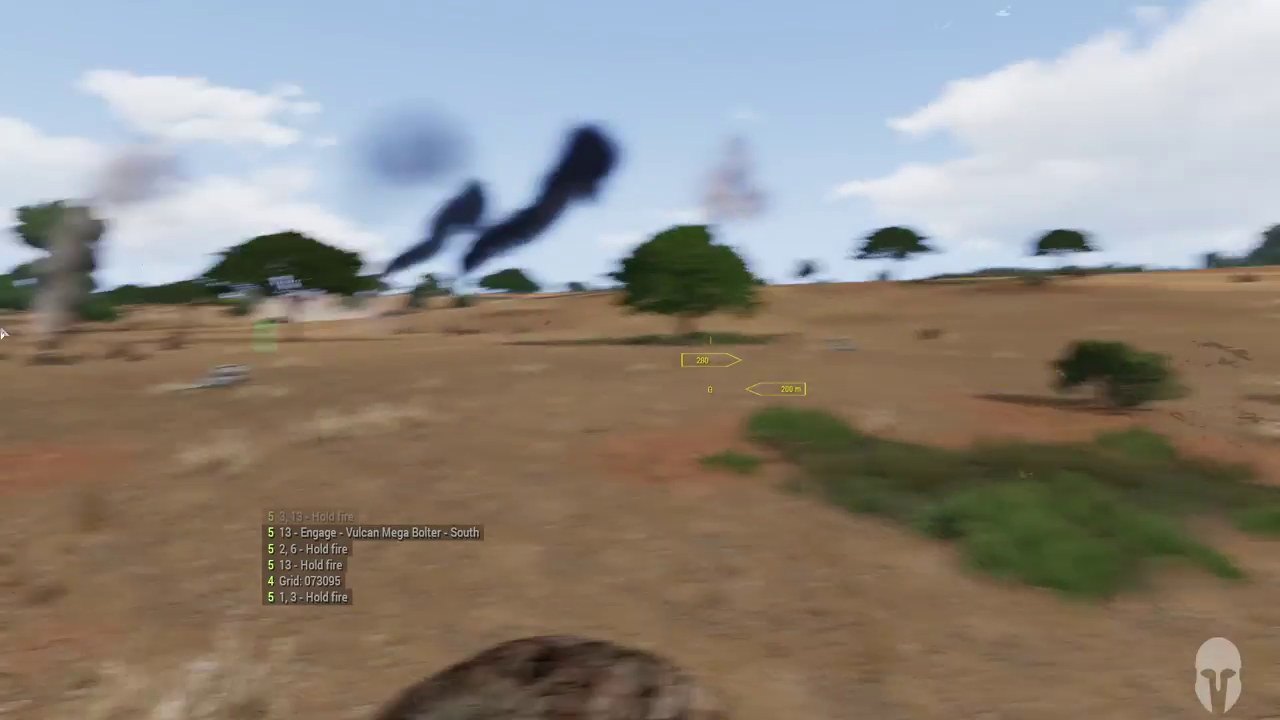
{"action": "key", "text": "w"}
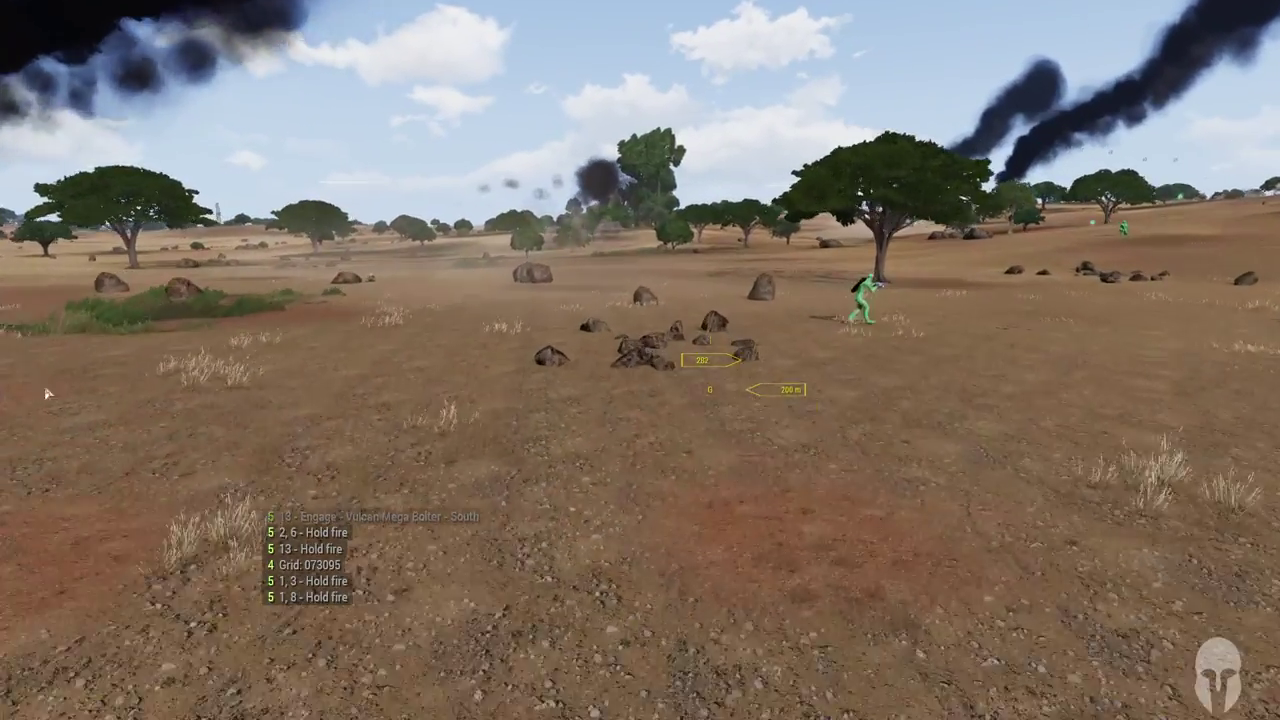
{"action": "right_click_drag", "start_coordinate": [44, 393], "coordinate": [224, 392]}
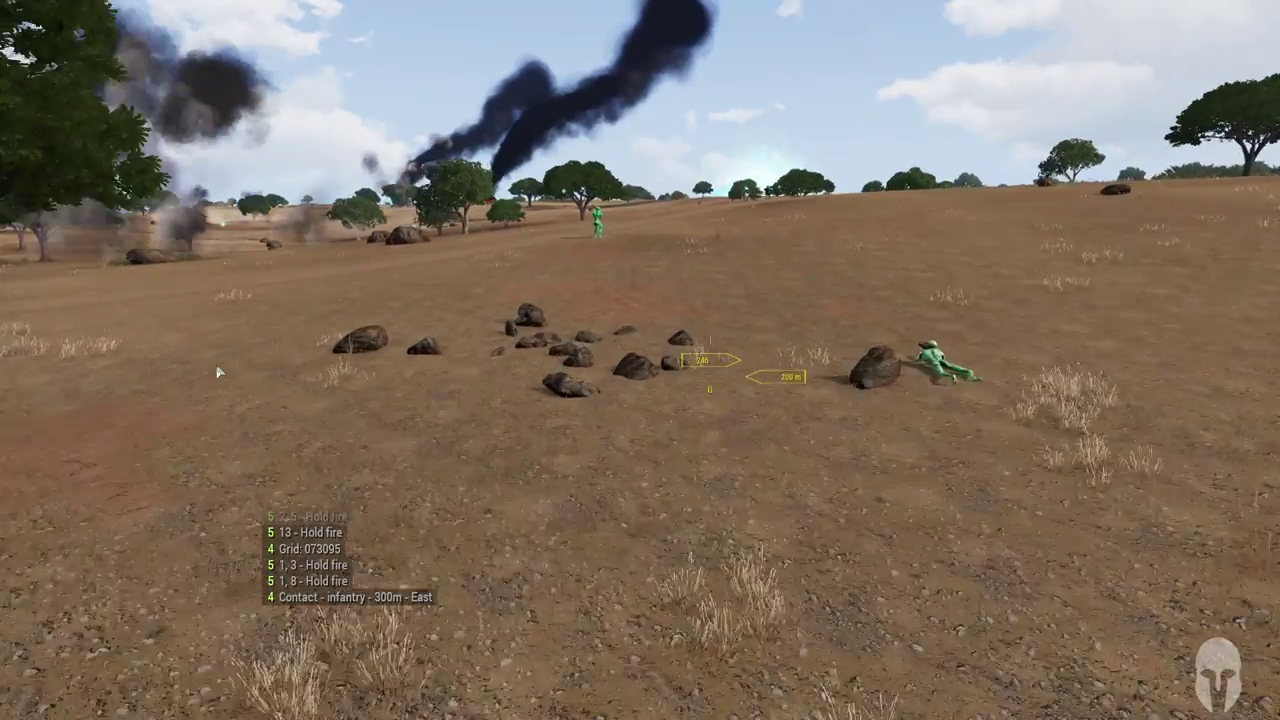
Step: Follow a green soldier across the field, then exit Zeus to first-person view
{"action": "key", "text": "w"}
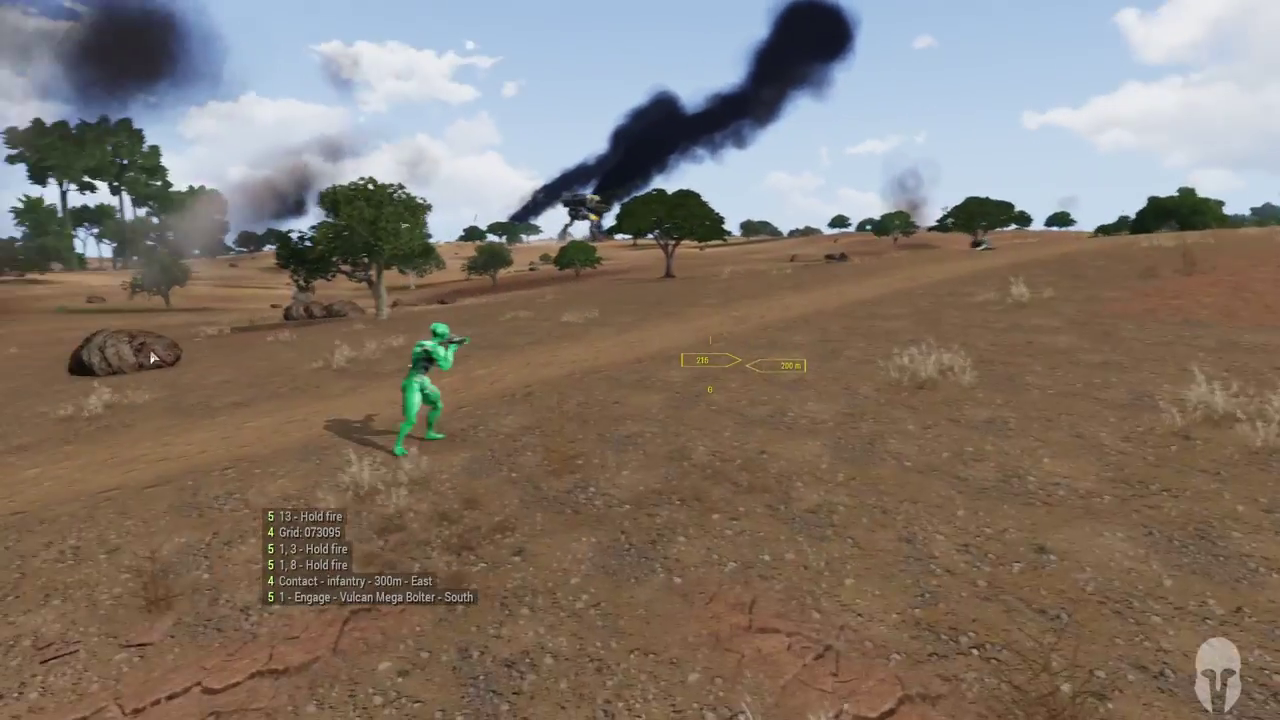
{"action": "key", "text": "a"}
{"action": "mouse_move", "coordinate": [178, 366]}
{"action": "right_mouse_down"}
{"action": "mouse_move", "coordinate": [350, 355]}
{"action": "mouse_move", "coordinate": [213, 346]}
{"action": "right_mouse_up"}
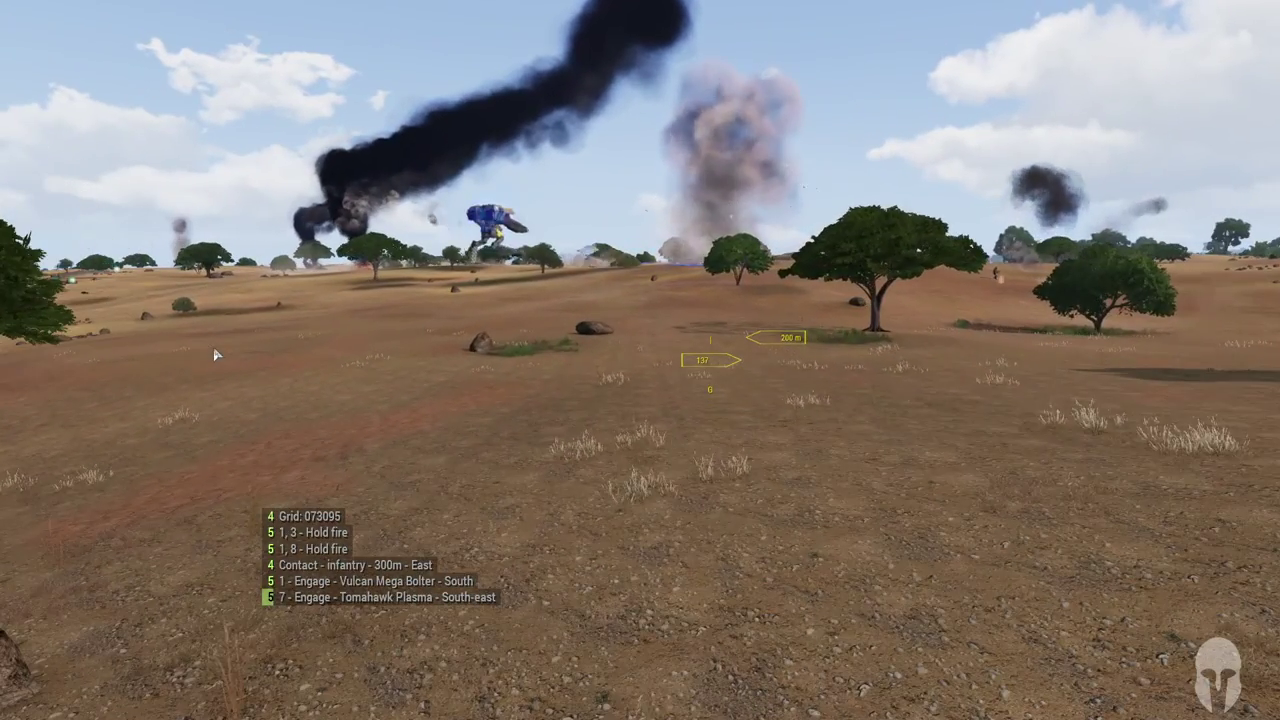
{"action": "key", "text": "y"}
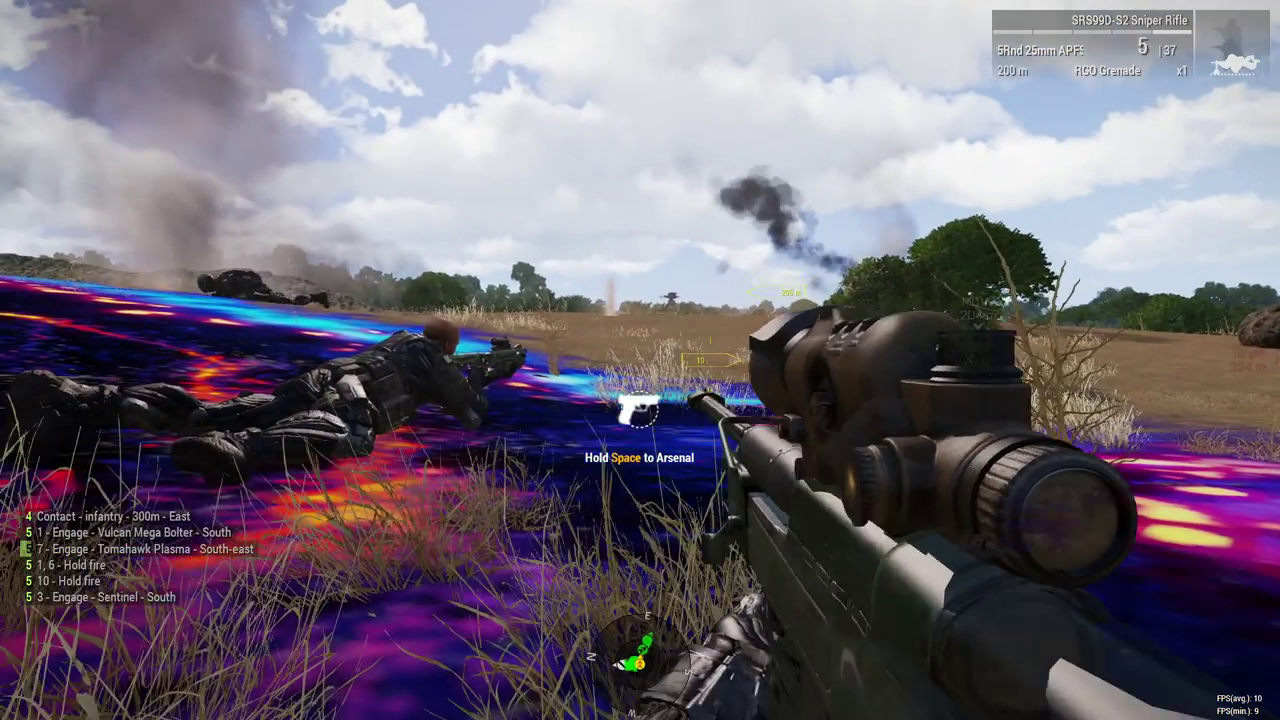
Step: Scope the distance, switch to the MAAWS launcher and fire a rocket at the mech
{"action": "right_click", "coordinate": [640, 360]}
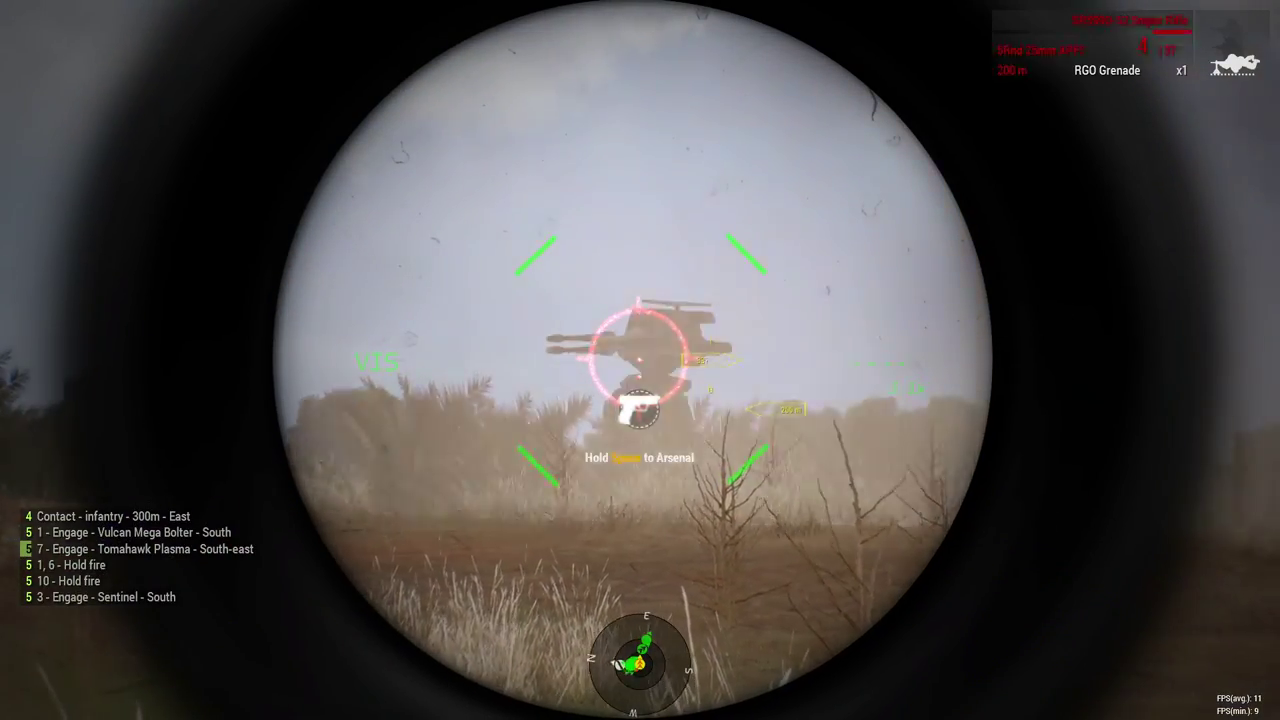
{"action": "right_click", "coordinate": [640, 360]}
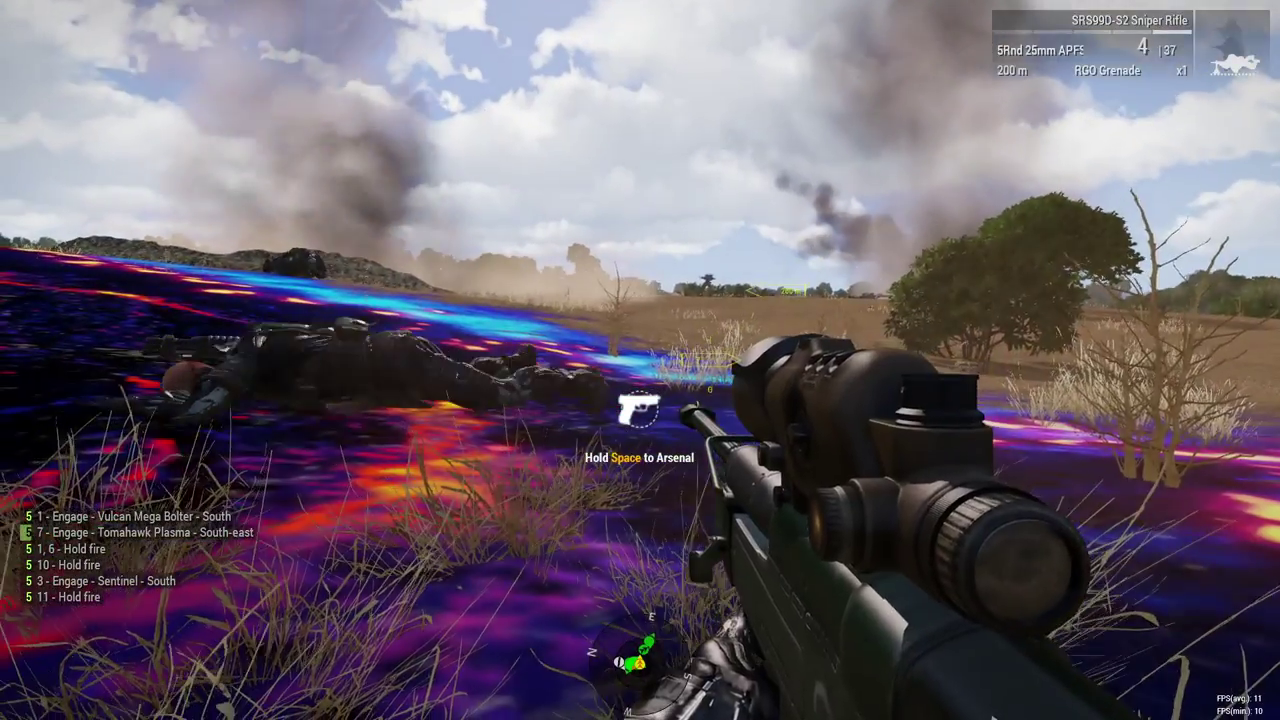
{"action": "key", "text": "3"}
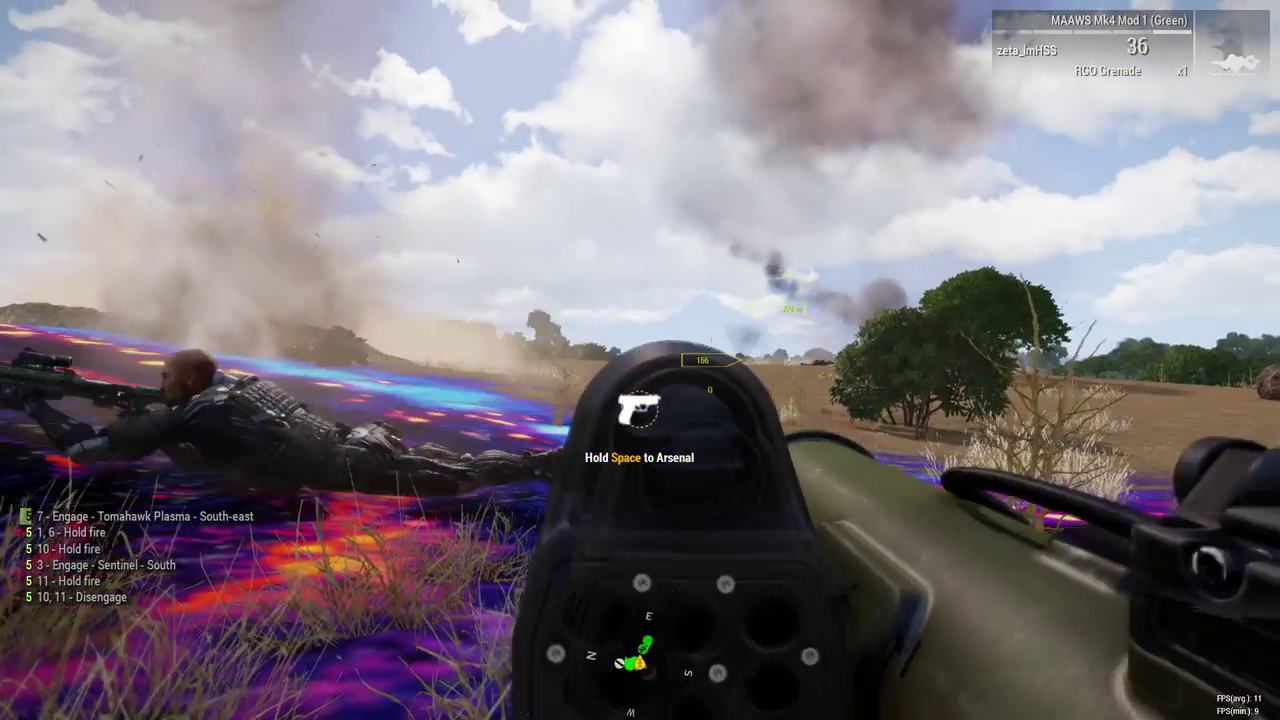
{"action": "right_click", "coordinate": [640, 360]}
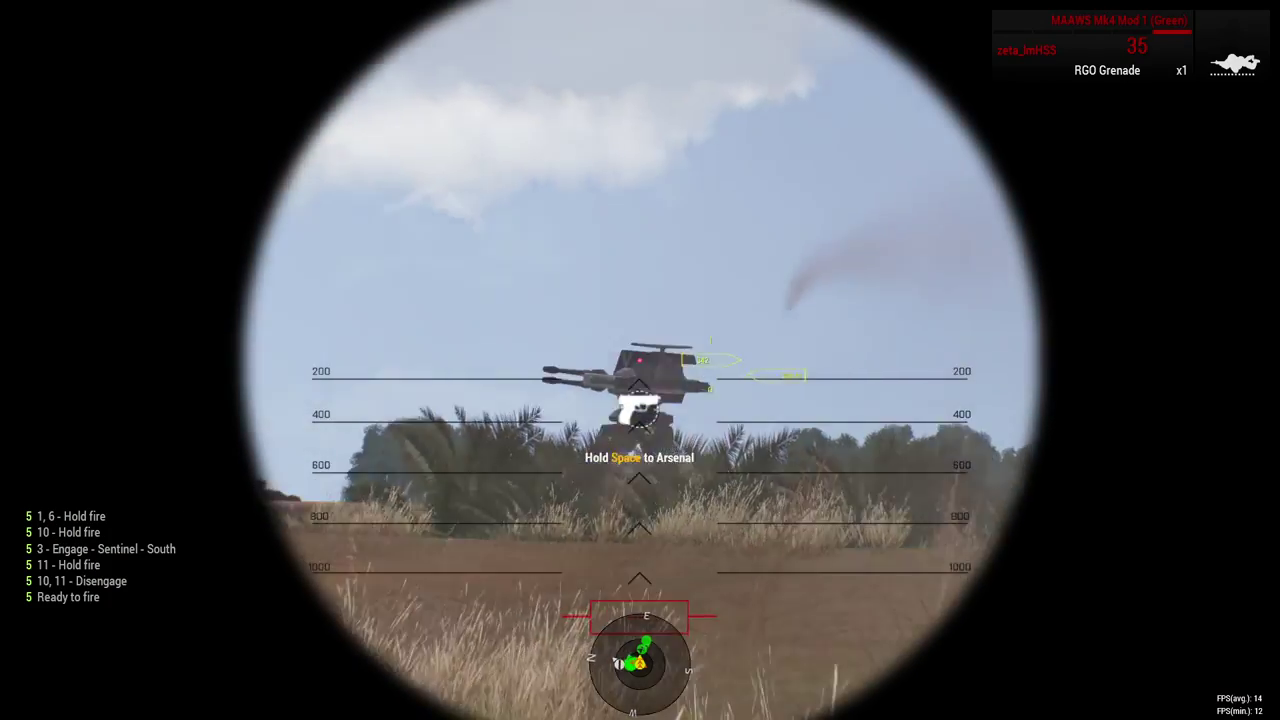
{"action": "left_click", "coordinate": [640, 360]}
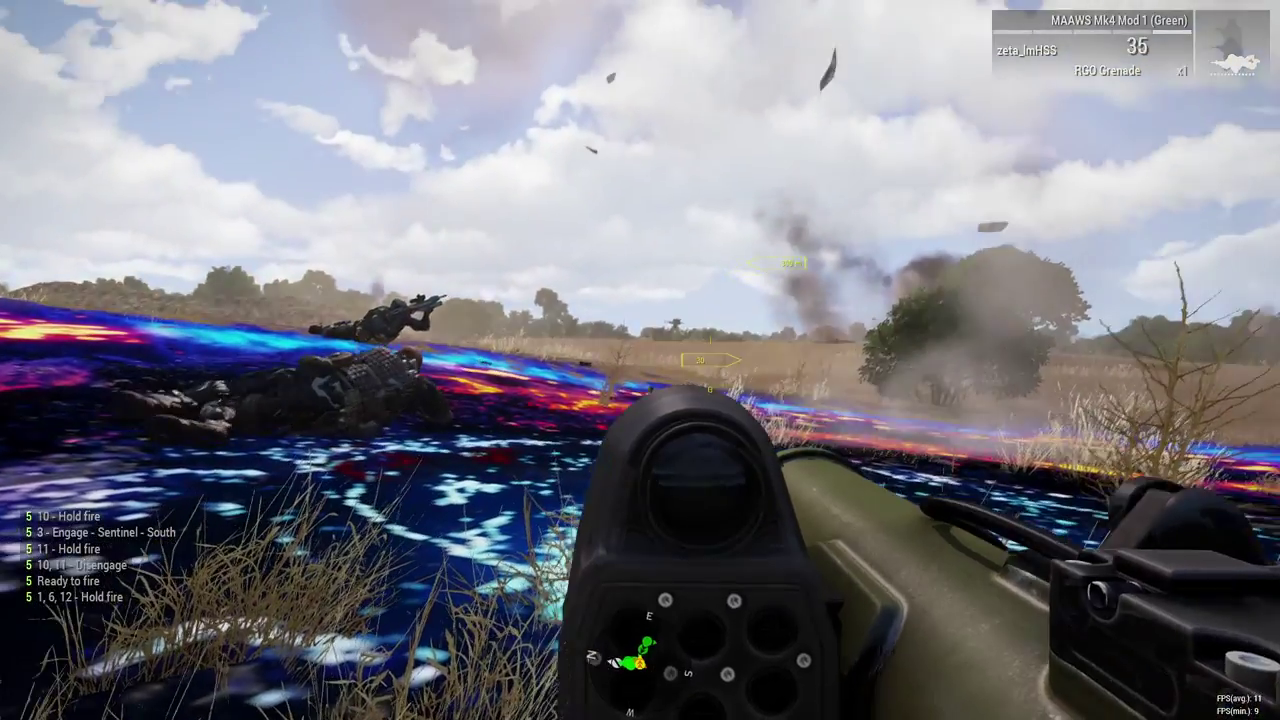
Step: Re-aim the MAAWS at the mech tower and fire a second rocket
{"action": "right_click", "coordinate": [640, 360]}
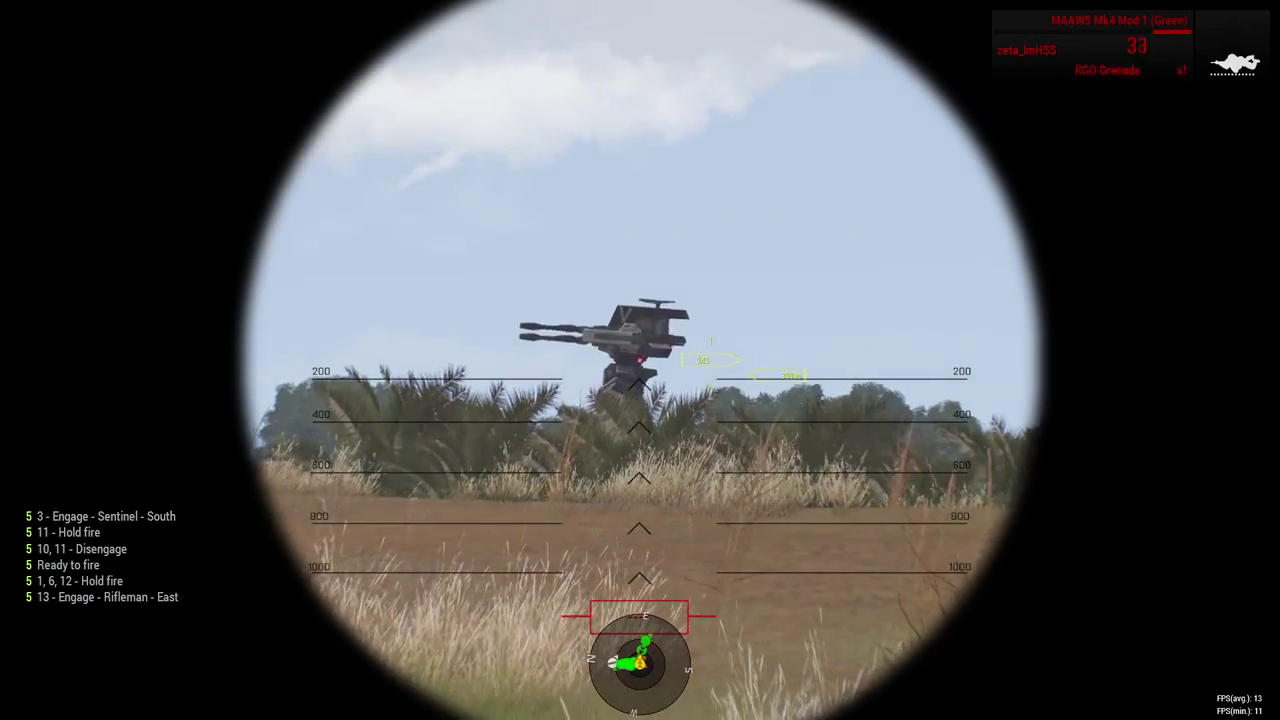
{"action": "right_click", "coordinate": [640, 360]}
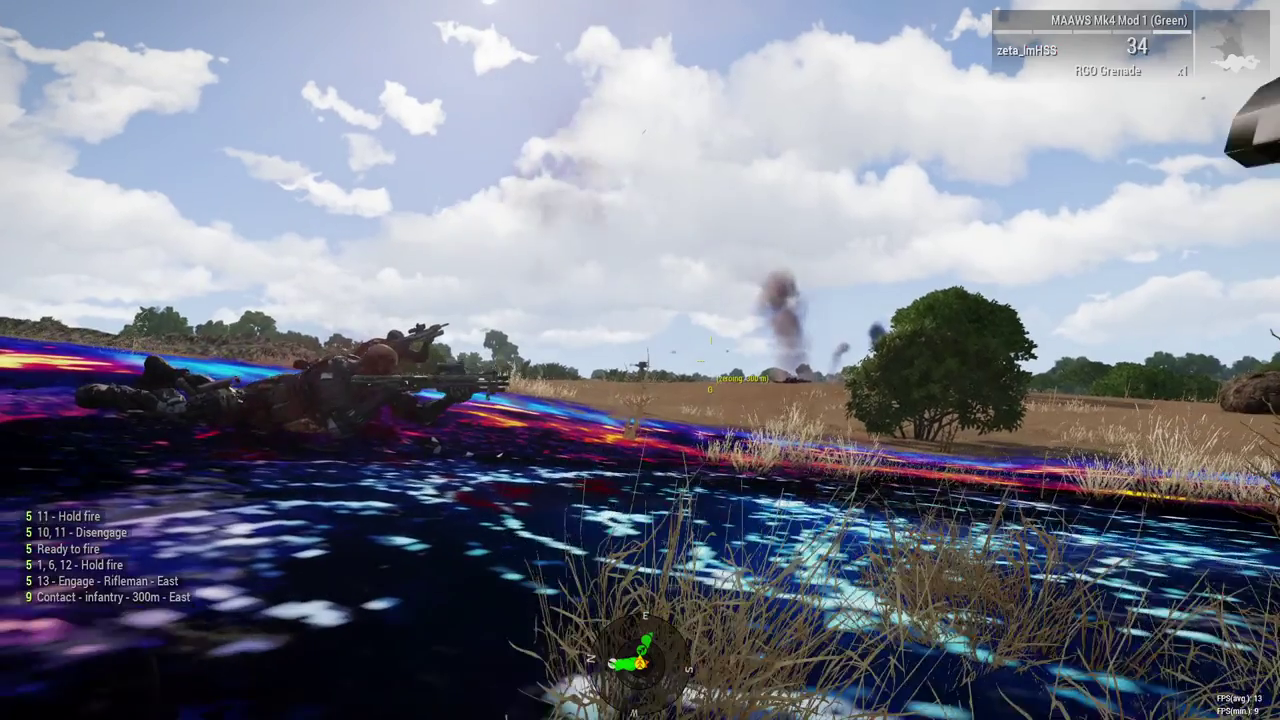
{"action": "right_click", "coordinate": [640, 360]}
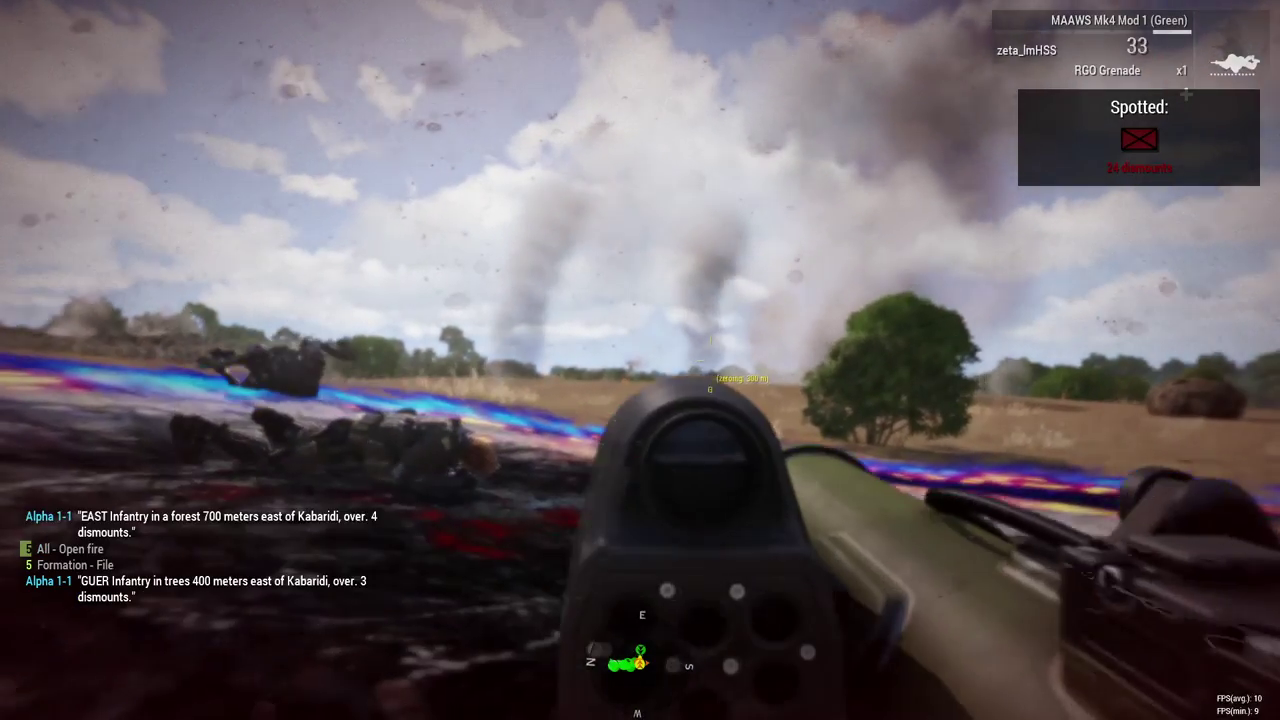
{"action": "right_click", "coordinate": [640, 360]}
{"action": "left_click", "coordinate": [640, 360]}
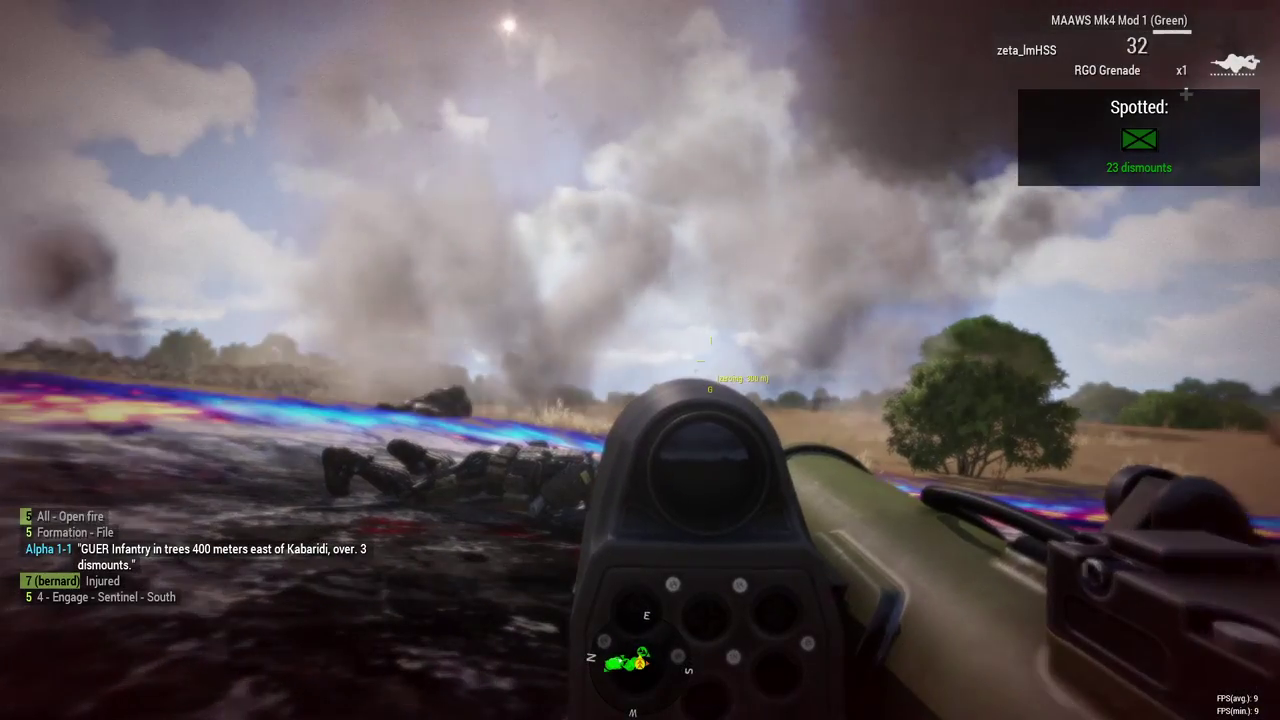
{"action": "right_click", "coordinate": [640, 360]}
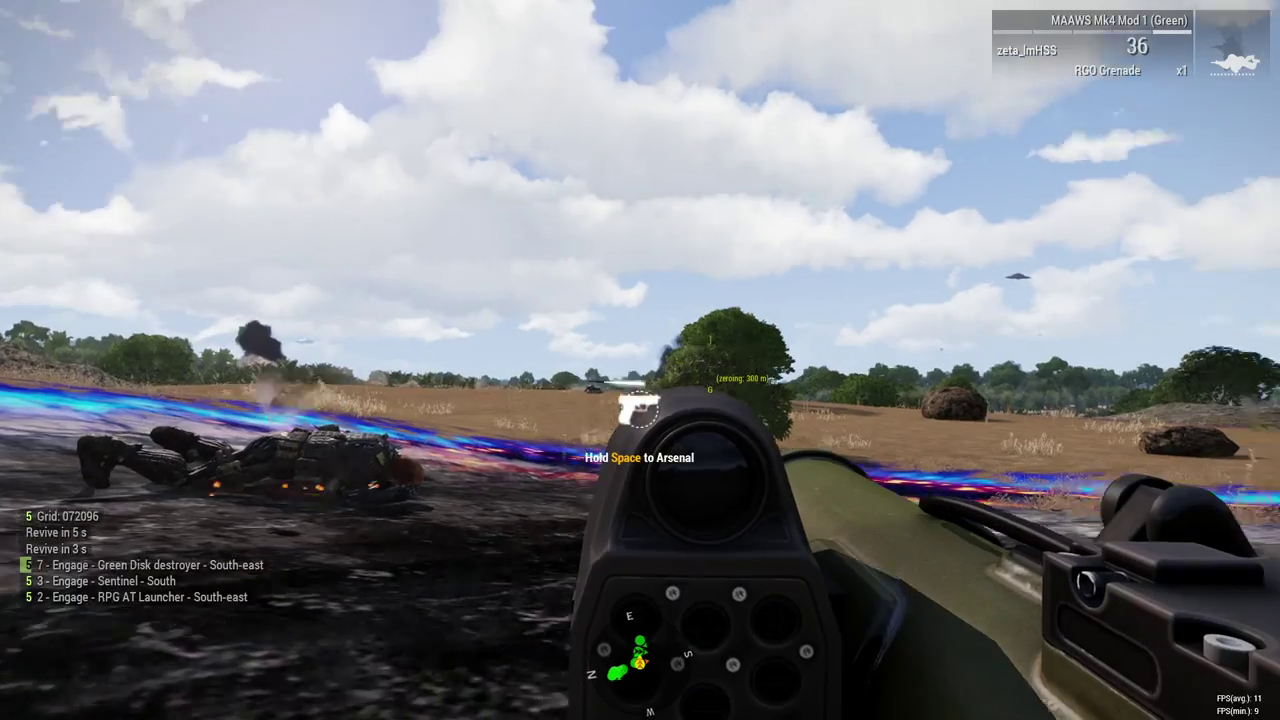
{"action": "scroll", "coordinate": [640, 360], "scroll_direction": "down", "scroll_amount": 1}
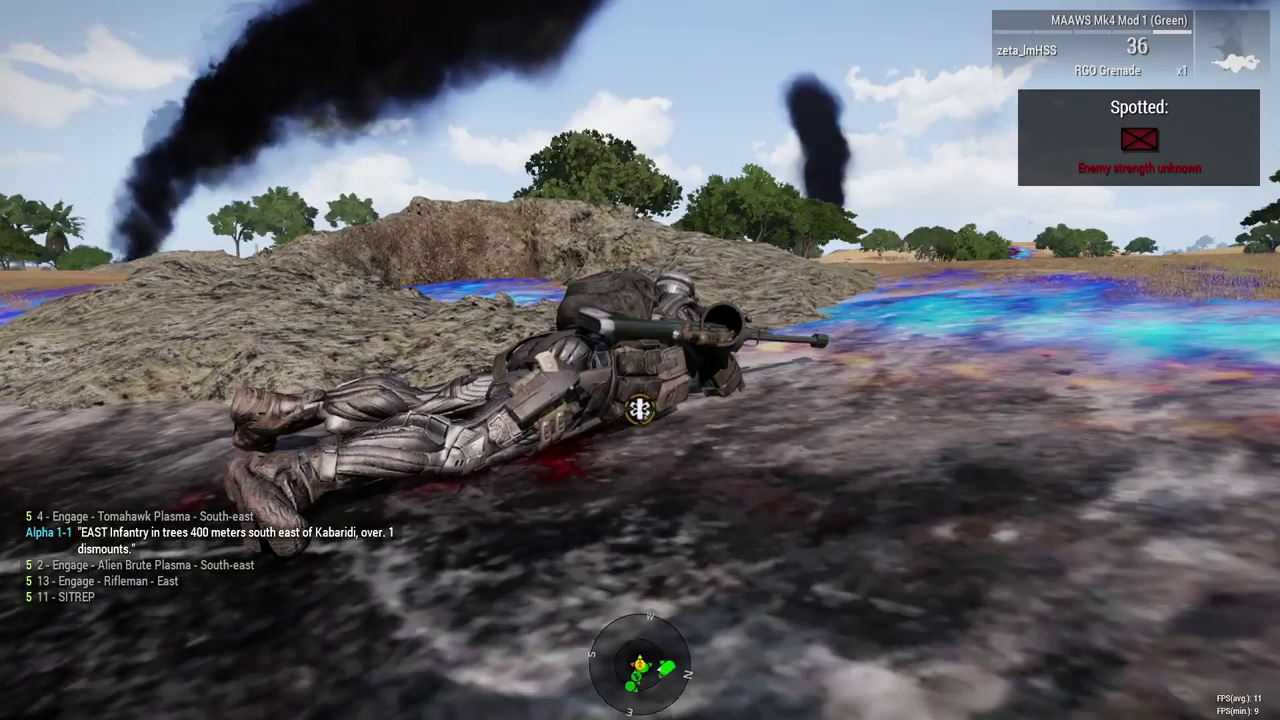
{"action": "scroll", "coordinate": [640, 360], "scroll_direction": "up", "scroll_amount": 2}
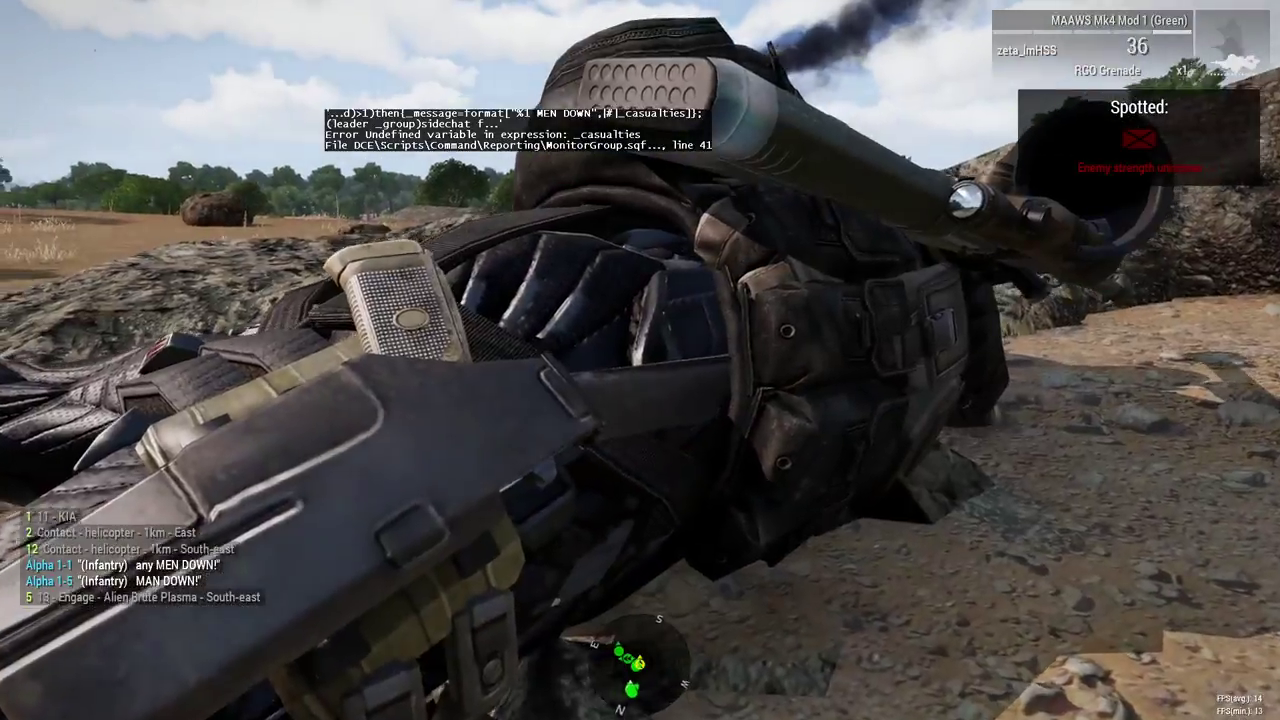
Step: Lying prone in the crater, check the MAAWS optic several times
{"action": "right_click", "coordinate": [640, 360]}
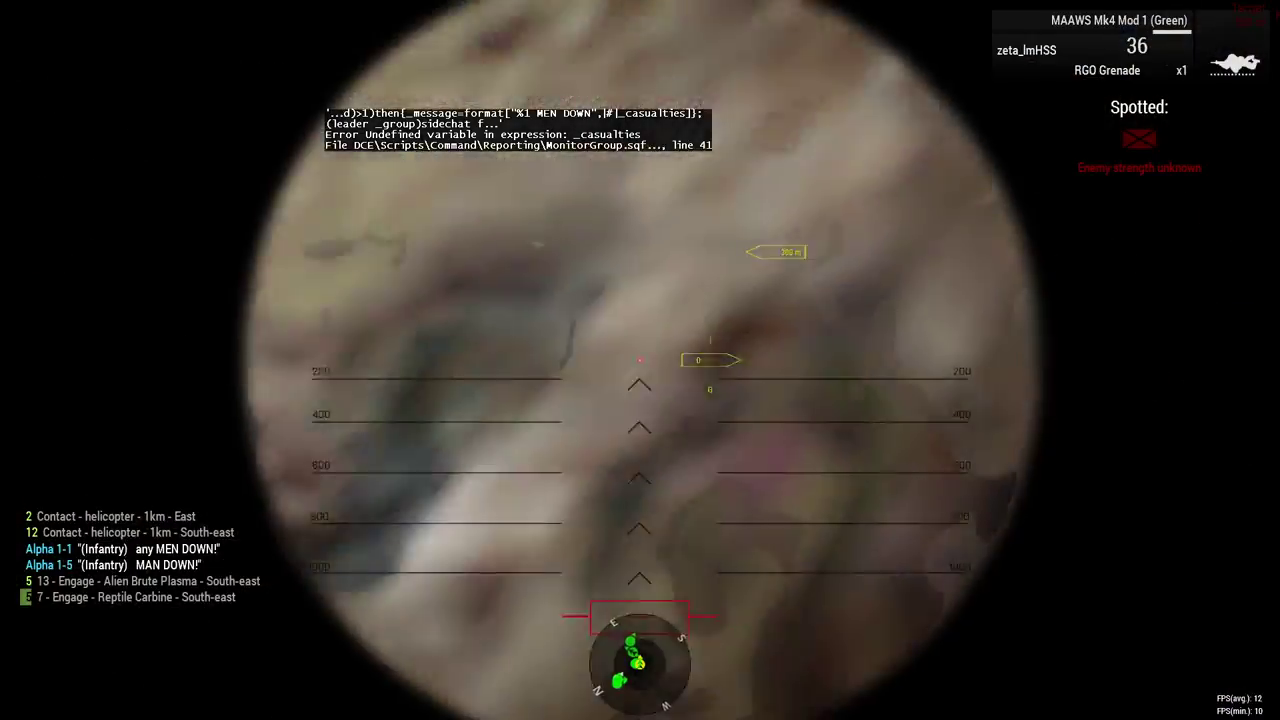
{"action": "right_click", "coordinate": [640, 360]}
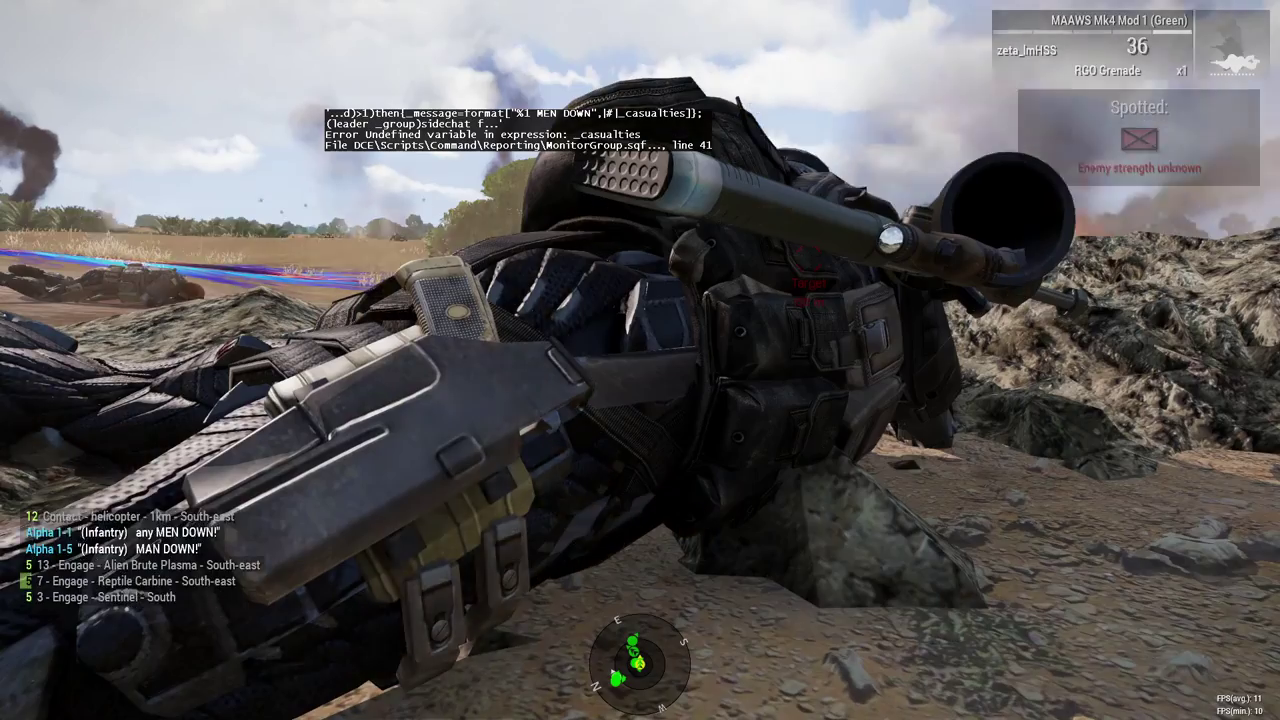
{"action": "right_click", "coordinate": [640, 360]}
{"action": "right_click", "coordinate": [640, 360]}
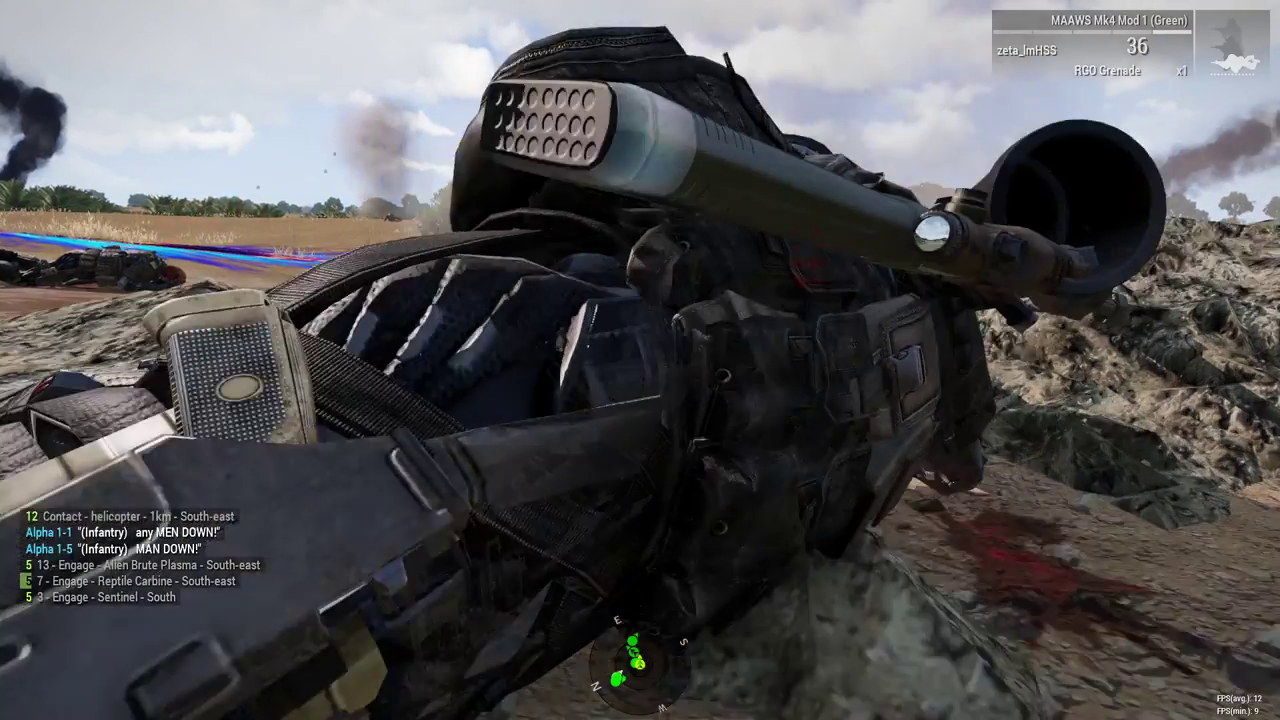
Step: Switch from the MAAWS to the SRS99D sniper rifle and scout enemies through its scope
{"action": "right_click", "coordinate": [640, 360]}
{"action": "right_click", "coordinate": [640, 360]}
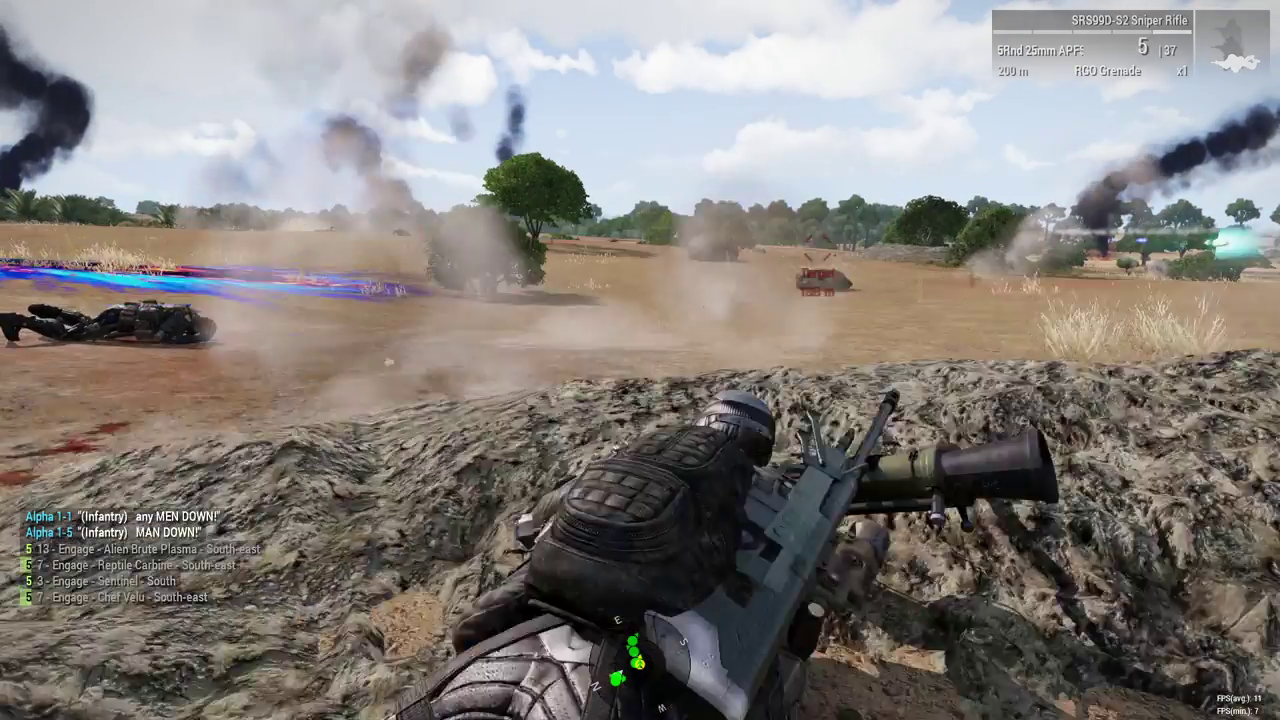
{"action": "key", "text": "1"}
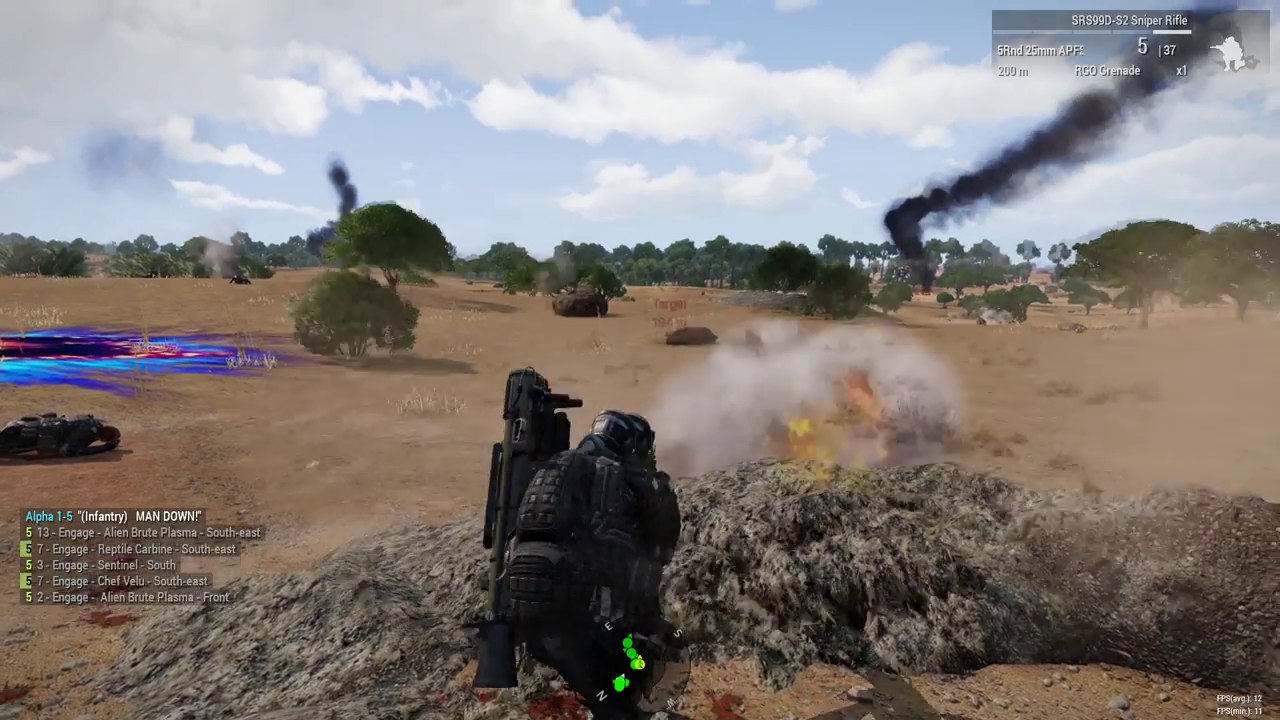
{"action": "right_click", "coordinate": [640, 360]}
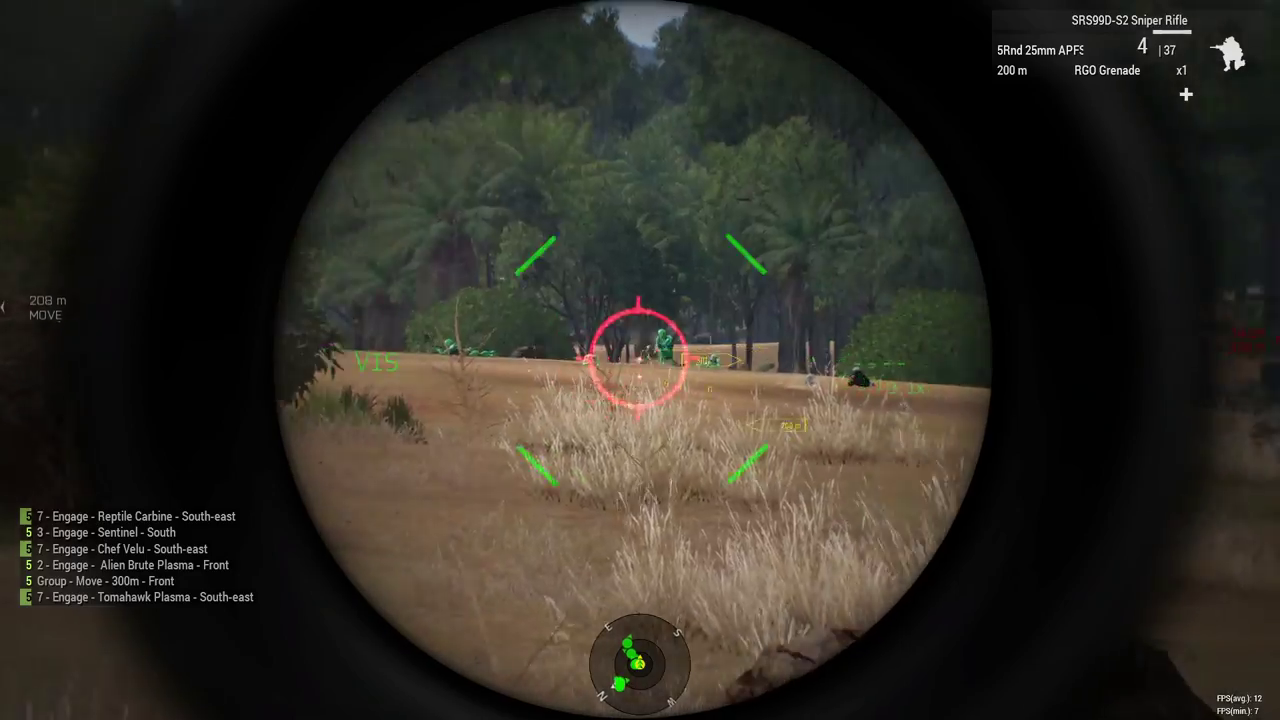
{"action": "right_click", "coordinate": [640, 360]}
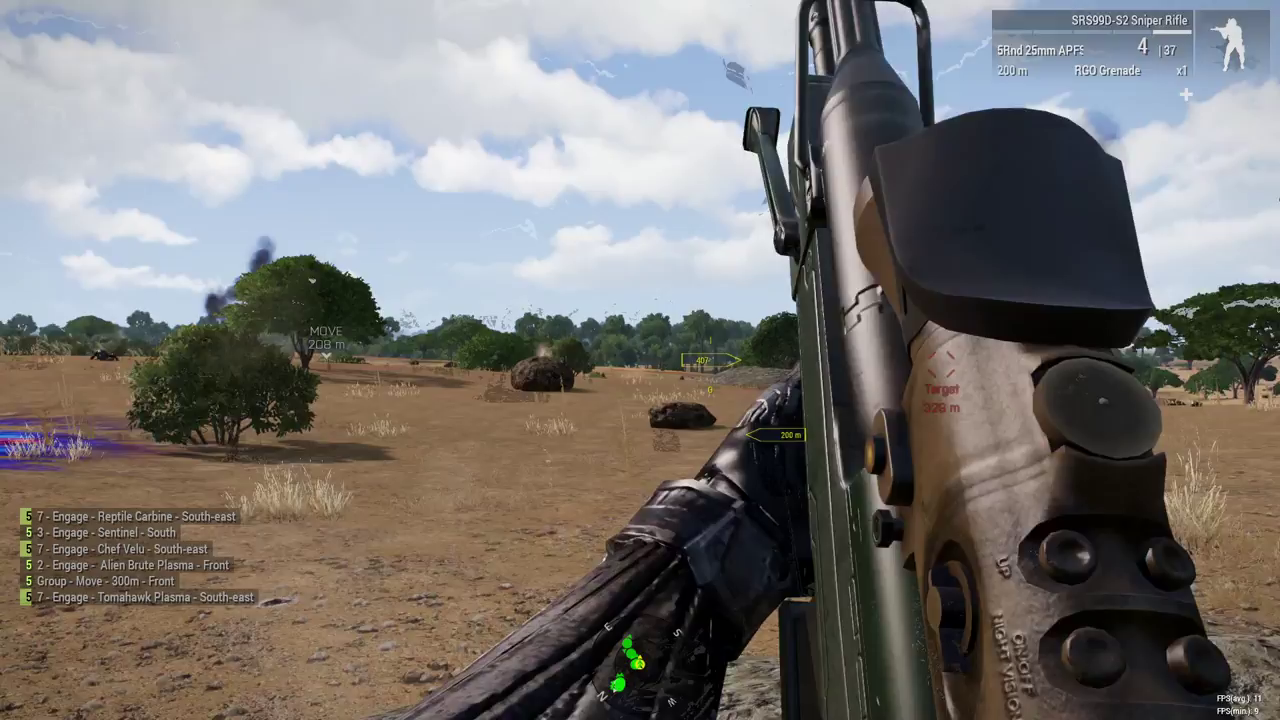
Step: Go prone behind the rock, aim once more, then quit to the Eden Editor
{"action": "key", "text": "z"}
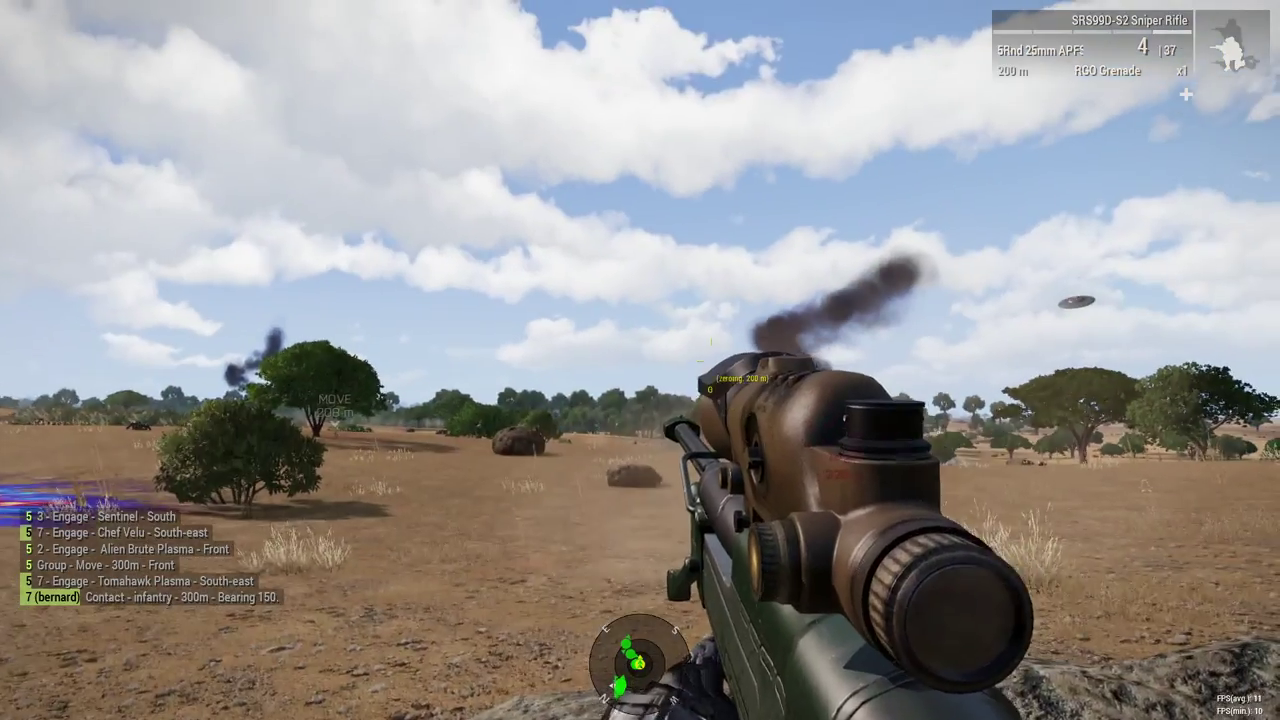
{"action": "right_click", "coordinate": [640, 360]}
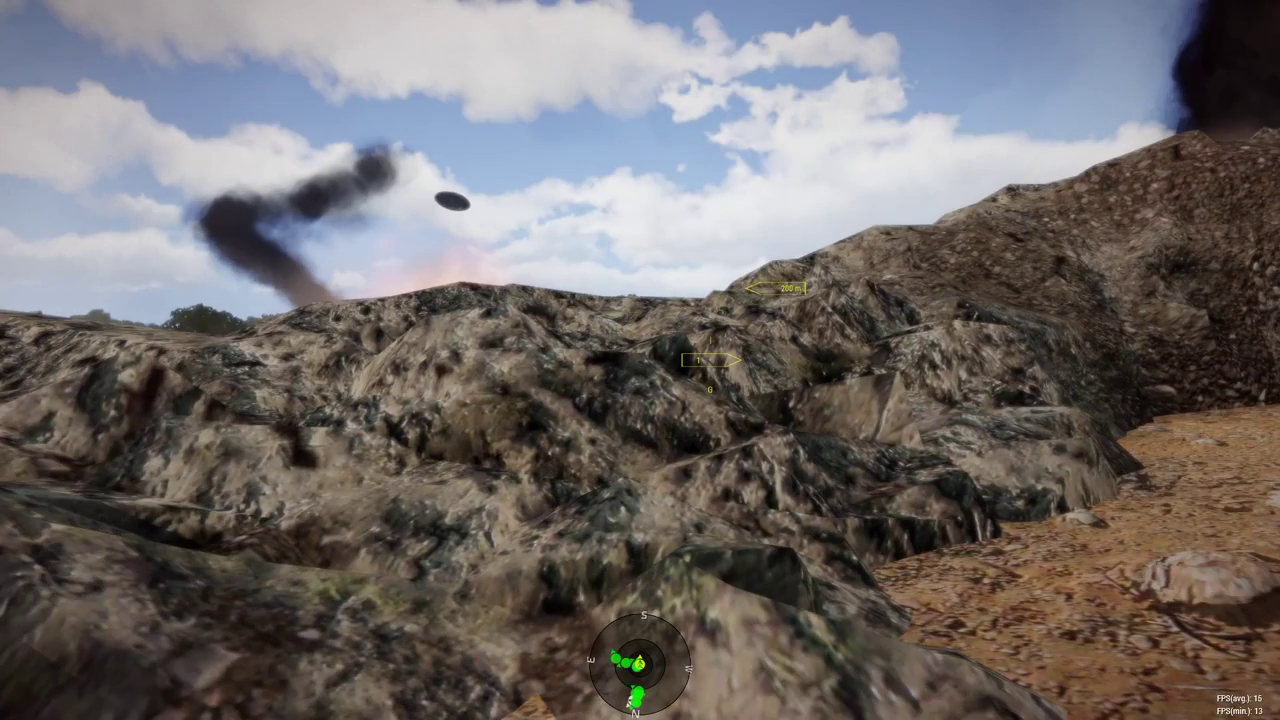
{"action": "key", "text": "Escape"}
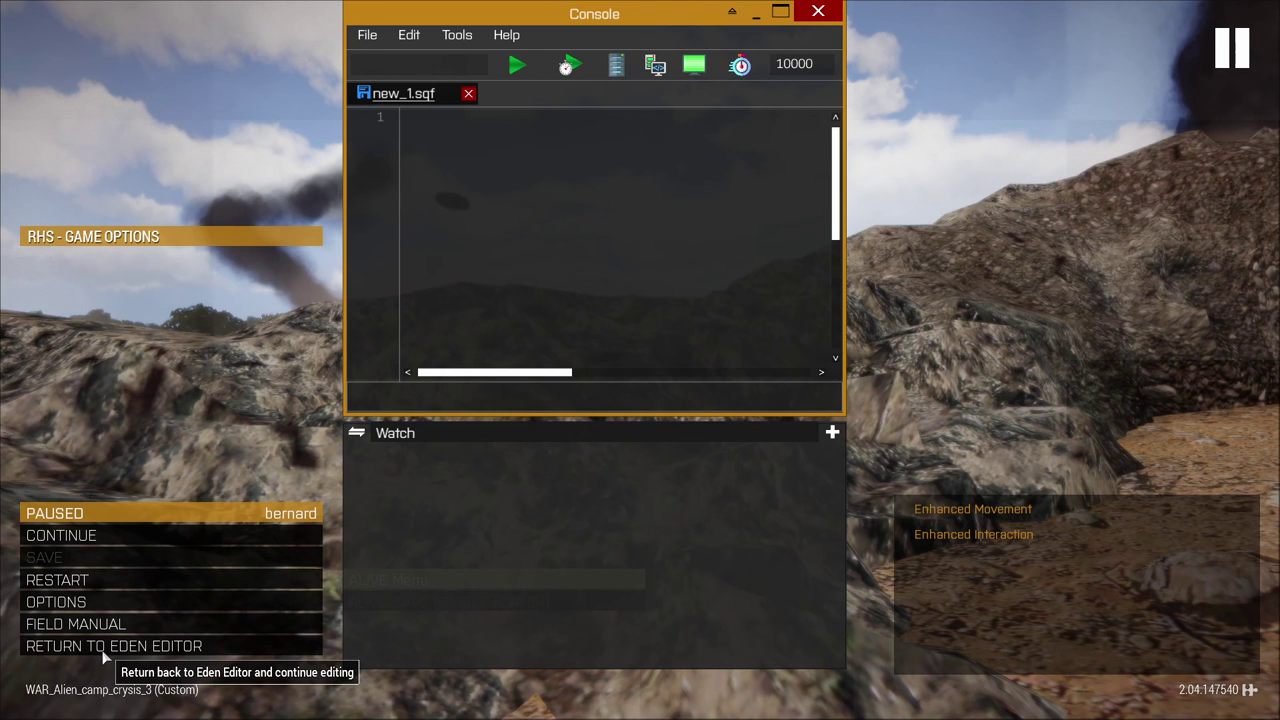
{"action": "left_click", "coordinate": [104, 652]}
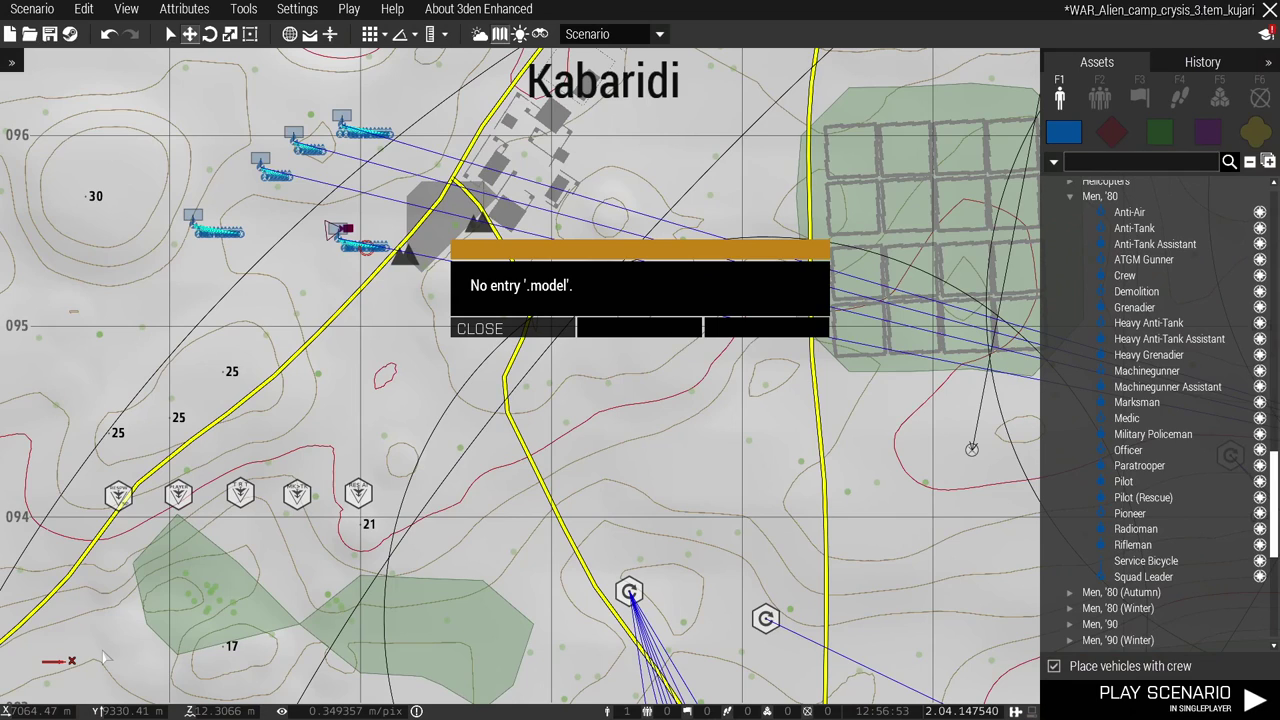
Step: Close the "No entry '.model'" error and pan the map to frame Kabaridi through Samari
{"action": "left_click", "coordinate": [523, 331]}
{"action": "mouse_move", "coordinate": [443, 367]}
{"action": "right_mouse_down"}
{"action": "mouse_move", "coordinate": [558, 577]}
{"action": "mouse_move", "coordinate": [585, 590]}
{"action": "right_mouse_up"}
{"action": "scroll", "coordinate": [445, 562], "scroll_direction": "down", "scroll_amount": 2}
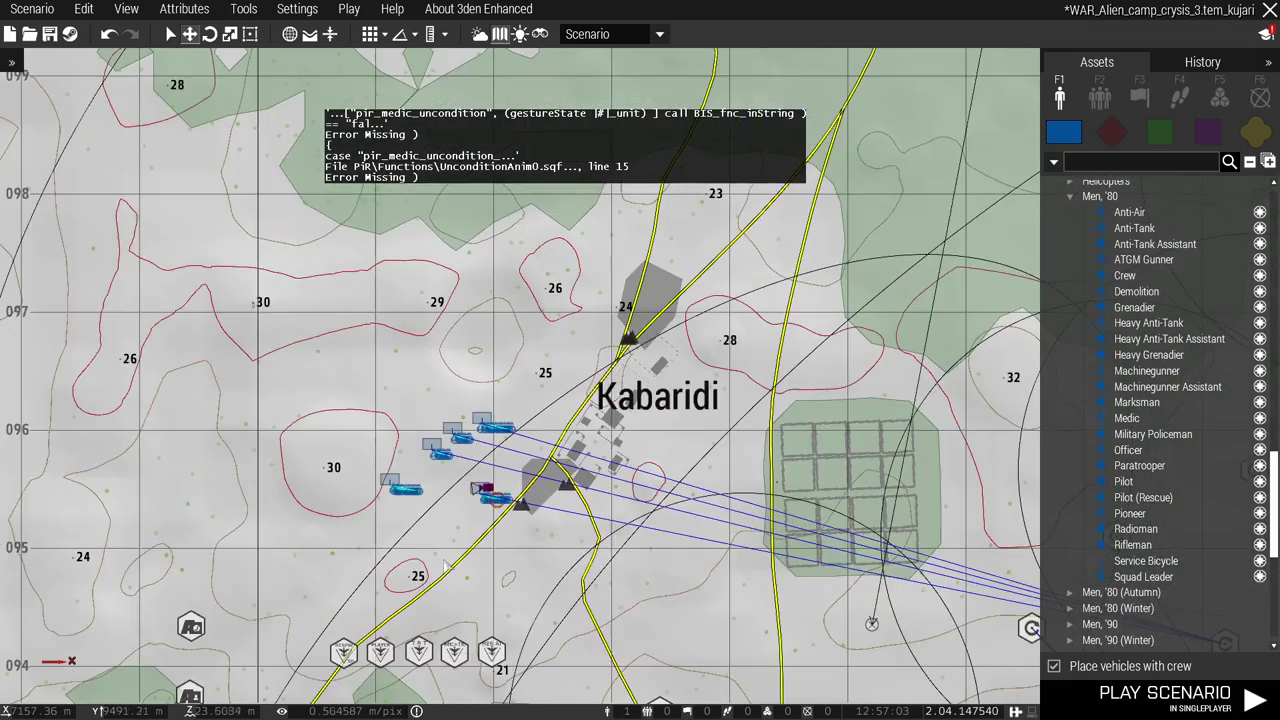
{"action": "scroll", "coordinate": [445, 562], "scroll_direction": "down", "scroll_amount": 2}
{"action": "scroll", "coordinate": [445, 562], "scroll_direction": "down", "scroll_amount": 1}
{"action": "right_click_drag", "start_coordinate": [491, 623], "coordinate": [563, 436]}
{"action": "scroll", "coordinate": [564, 438], "scroll_direction": "down", "scroll_amount": 1}
{"action": "scroll", "coordinate": [540, 455], "scroll_direction": "down", "scroll_amount": 1}
{"action": "scroll", "coordinate": [510, 475], "scroll_direction": "down", "scroll_amount": 1}
{"action": "scroll", "coordinate": [472, 498], "scroll_direction": "down", "scroll_amount": 1}
{"action": "scroll", "coordinate": [471, 498], "scroll_direction": "down", "scroll_amount": 1}
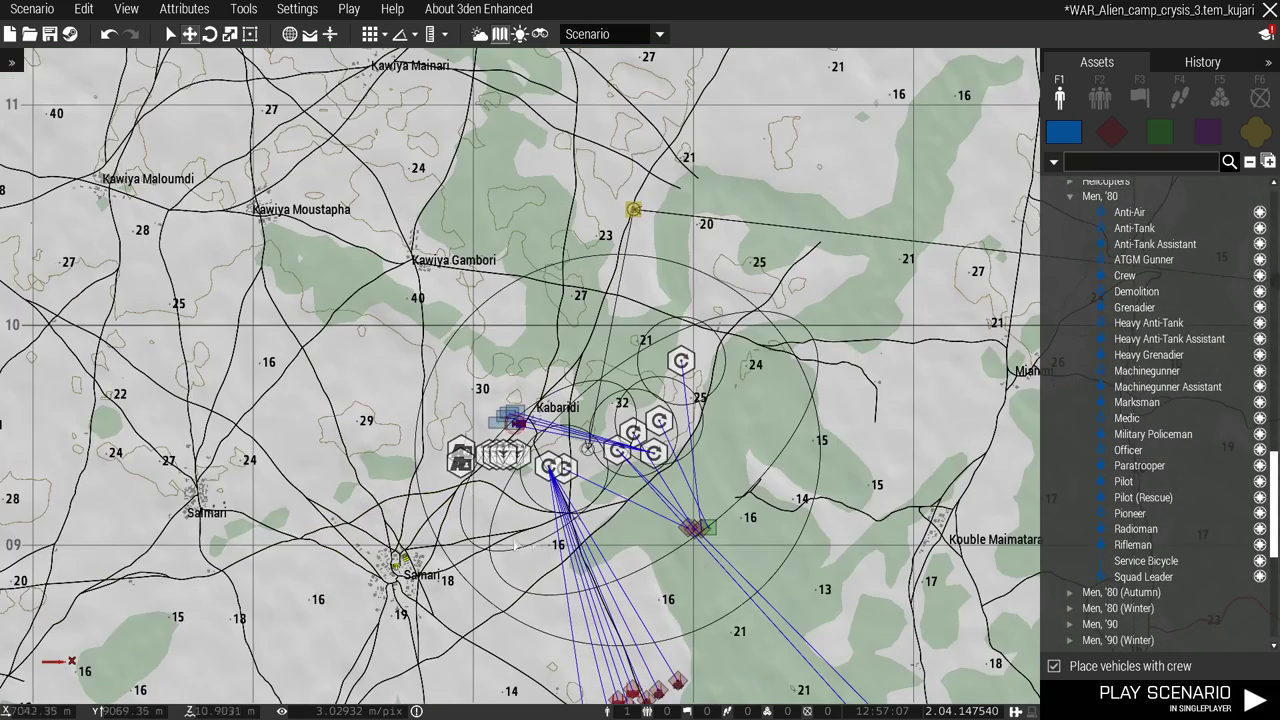
{"action": "mouse_move", "coordinate": [534, 612]}
{"action": "right_mouse_down"}
{"action": "mouse_move", "coordinate": [440, 568]}
{"action": "mouse_move", "coordinate": [405, 486]}
{"action": "mouse_move", "coordinate": [445, 480]}
{"action": "right_mouse_up"}
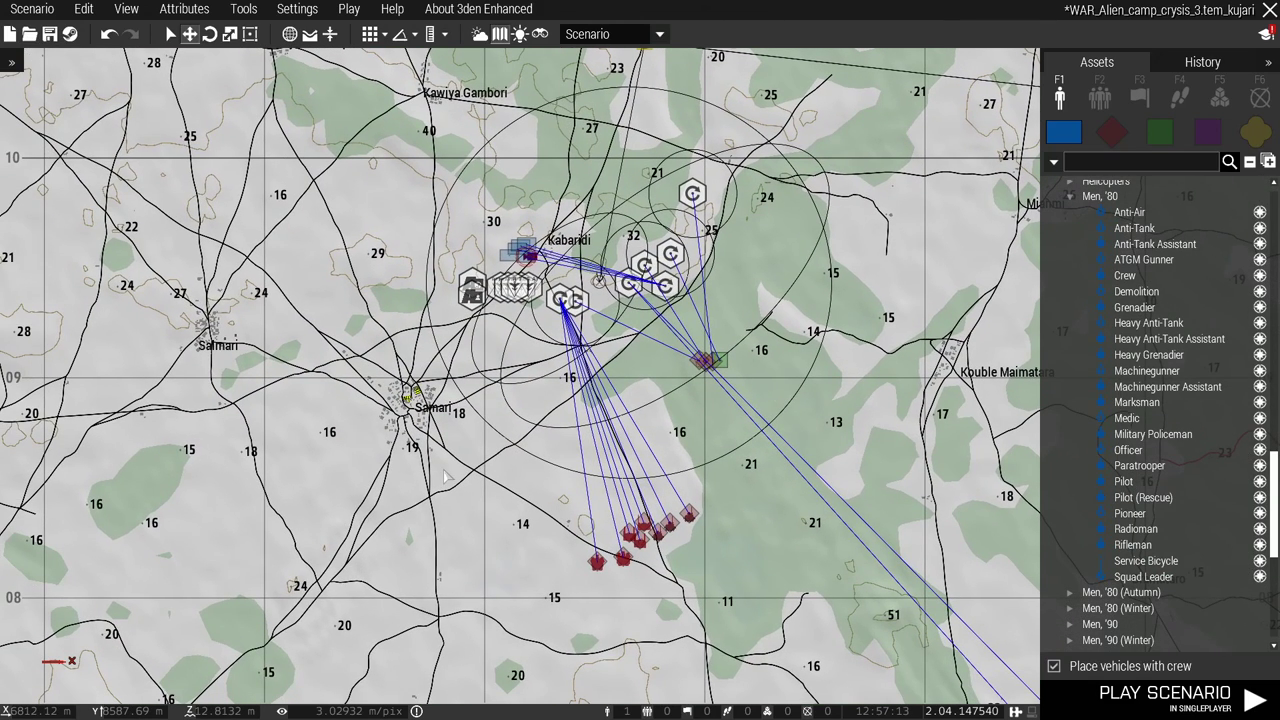
{"action": "right_click_drag", "start_coordinate": [444, 473], "coordinate": [461, 459]}
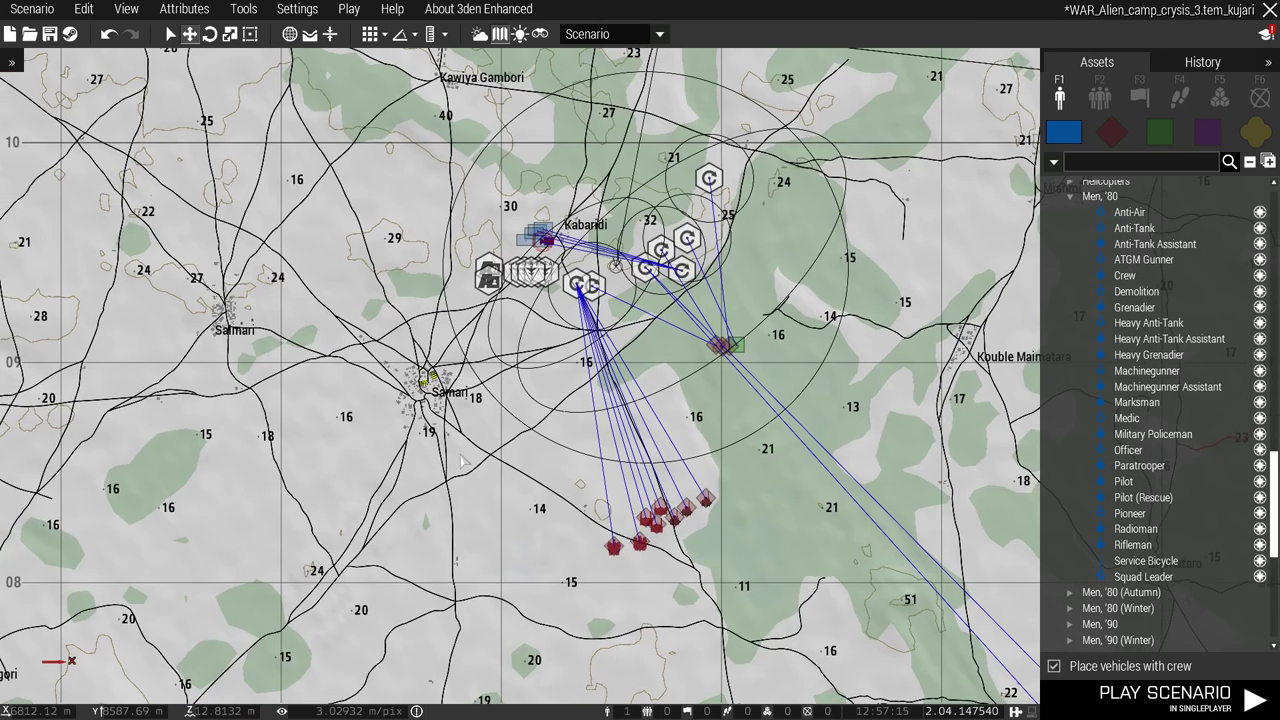
{"action": "key", "text": "w"}
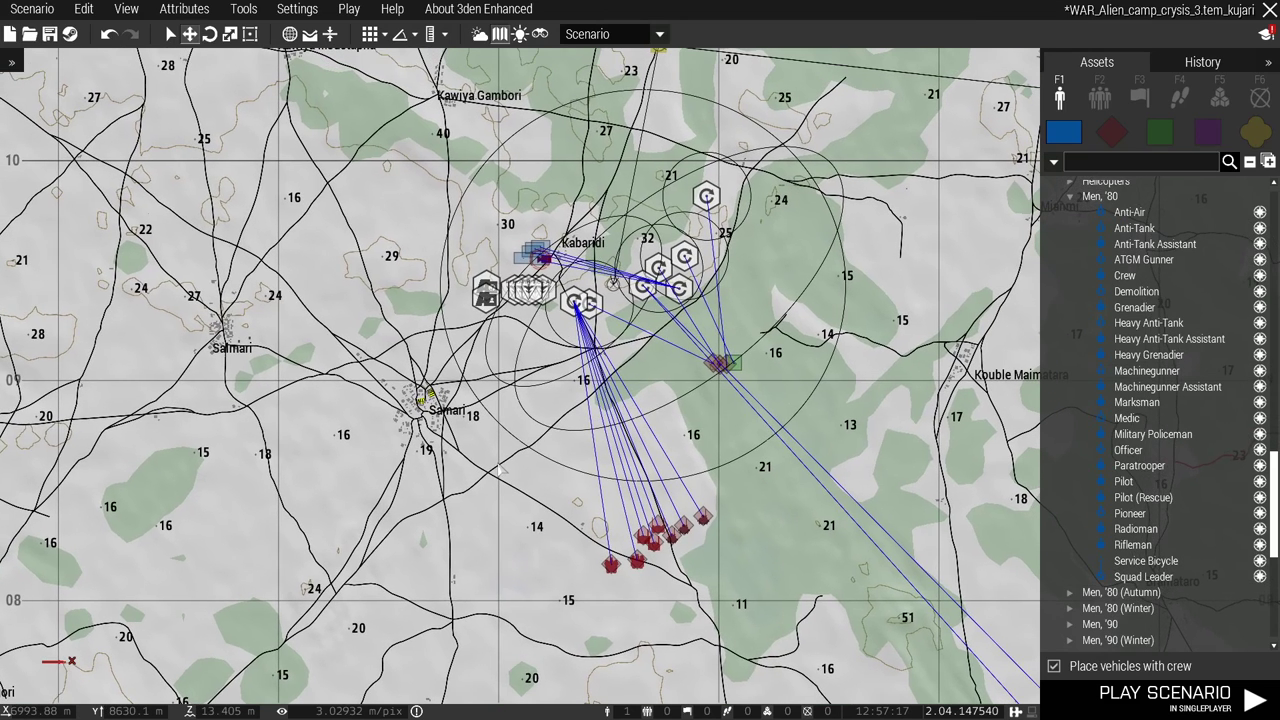